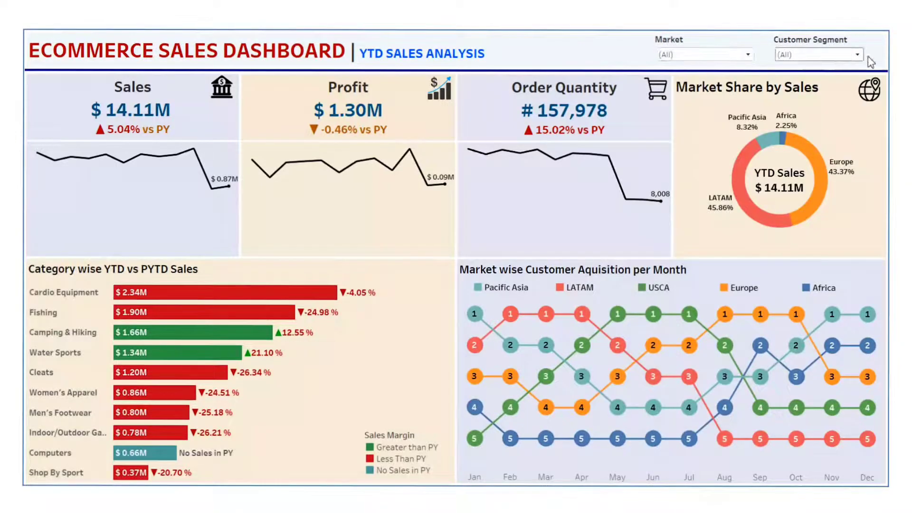
Step: Exclude Africa Region and Europe Region from the dashboard's Market filter and restore all markets
{"action": "left_click", "coordinate": [686, 55]}
{"action": "left_click", "coordinate": [666, 95]}
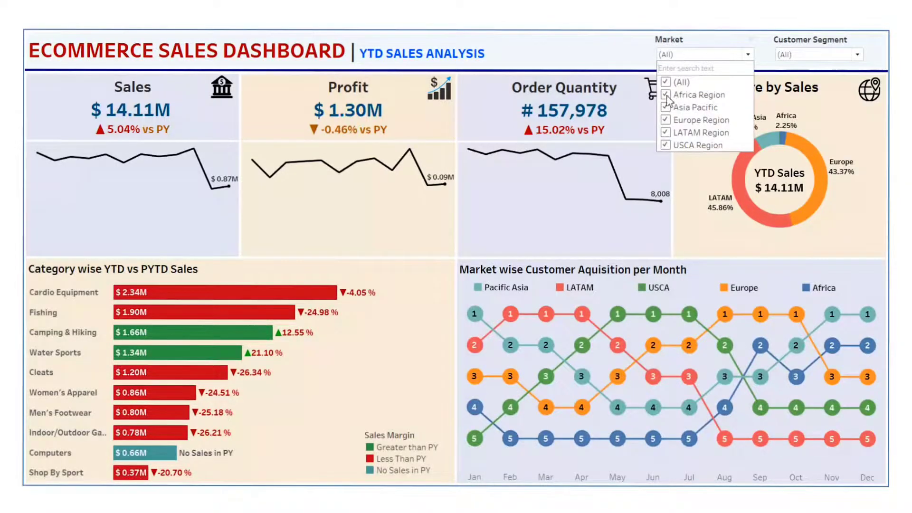
{"action": "left_click", "coordinate": [665, 120]}
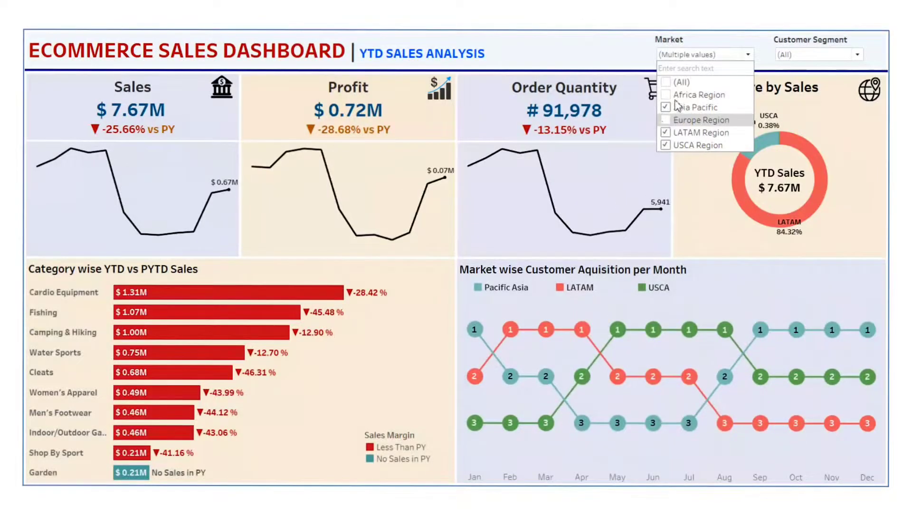
{"action": "left_click", "coordinate": [666, 82]}
Step: Exclude the Corporate segment from the dashboard's Customer Segment filter and restore all segments
{"action": "left_click", "coordinate": [792, 58]}
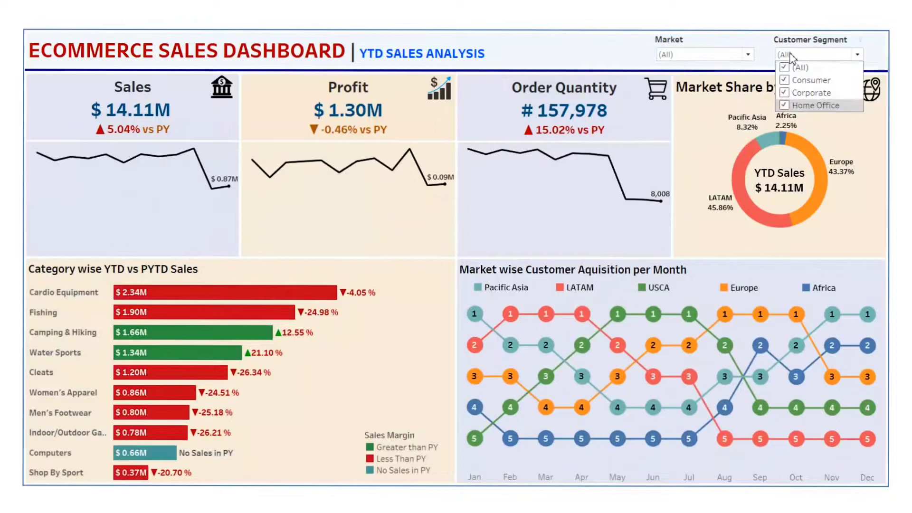
{"action": "left_click", "coordinate": [787, 93]}
{"action": "left_click", "coordinate": [789, 81]}
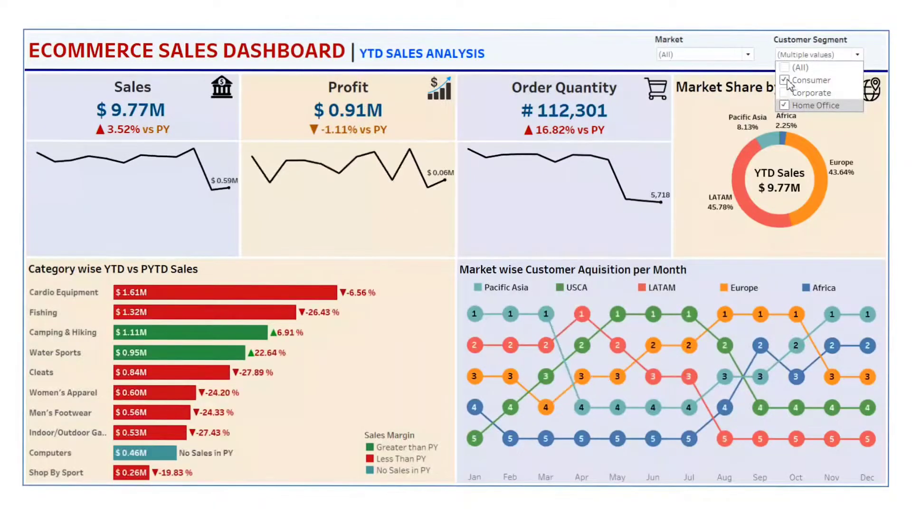
{"action": "left_click", "coordinate": [789, 69]}
{"action": "left_click", "coordinate": [791, 57]}
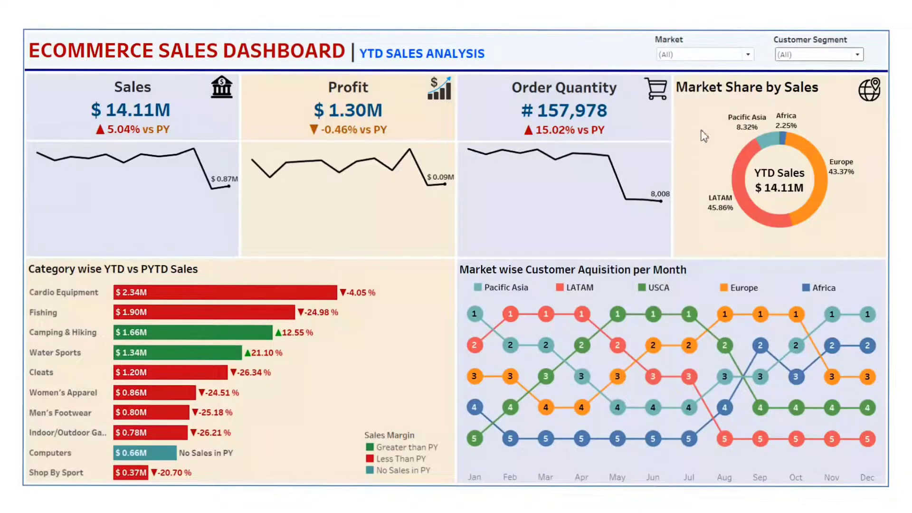
Step: Filter the dashboard by the Europe slice and by the LATAM slice of the market share chart, and clear the selection
{"action": "left_click", "coordinate": [803, 144]}
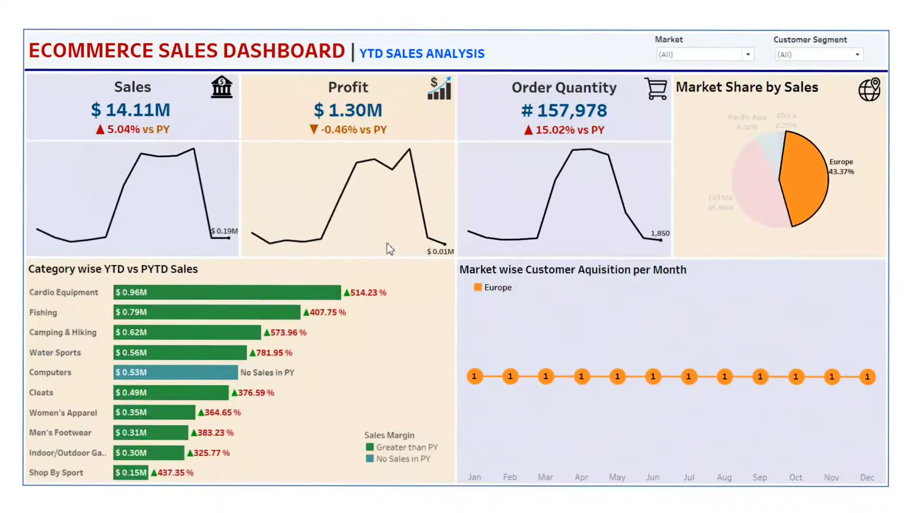
{"action": "left_click", "coordinate": [802, 157]}
{"action": "left_click", "coordinate": [750, 172]}
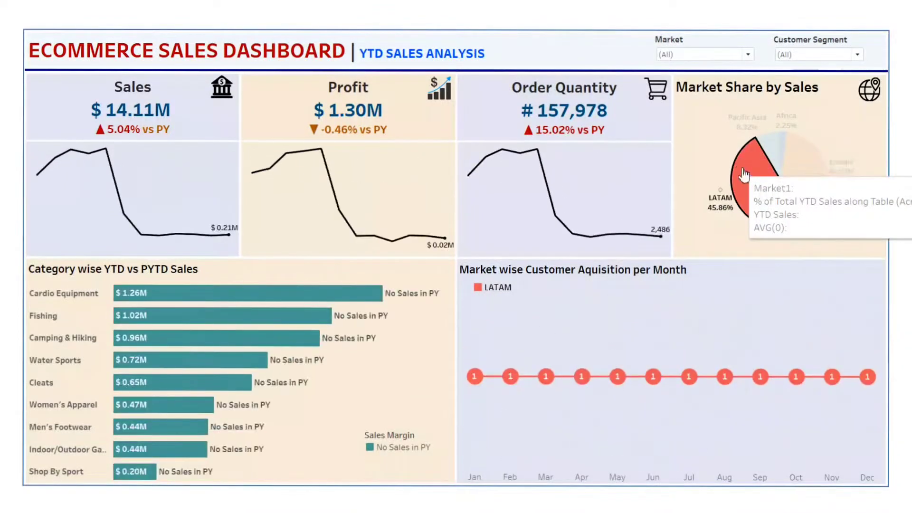
{"action": "left_click", "coordinate": [887, 110]}
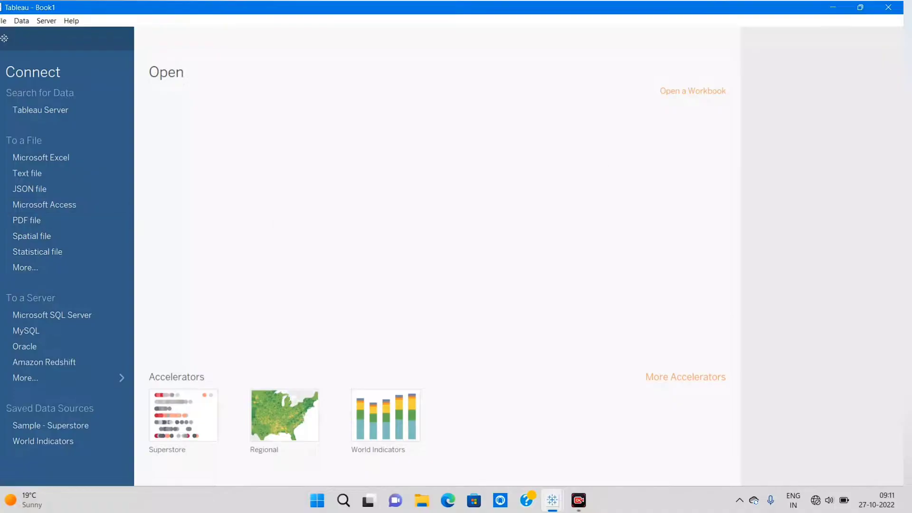
Step: Connect to the Dataco CSV text file in the Ecommerce Sales Analysis folder and enlarge its data preview area
{"action": "left_click", "coordinate": [45, 174]}
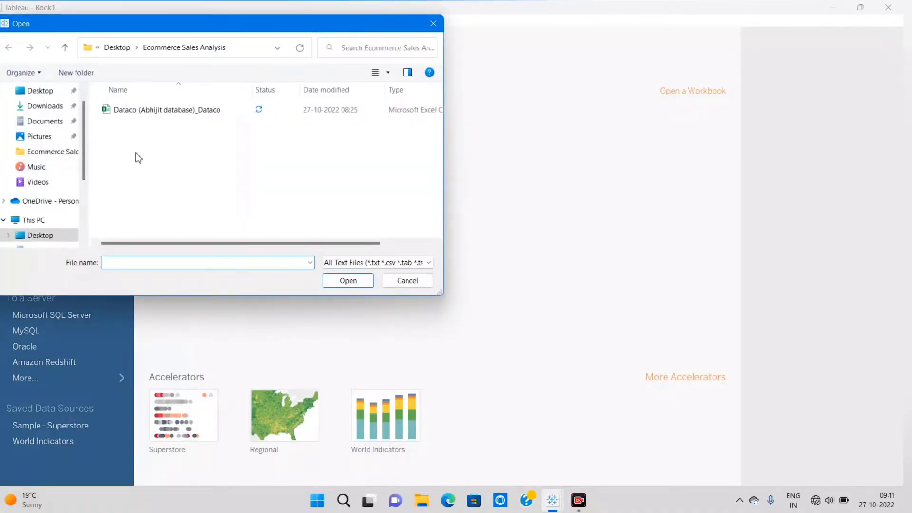
{"action": "left_click", "coordinate": [145, 110]}
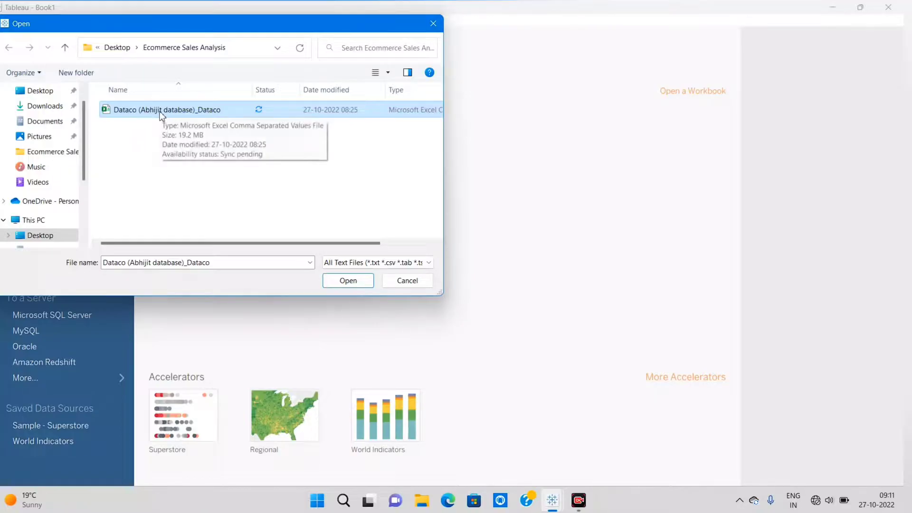
{"action": "left_click", "coordinate": [347, 281]}
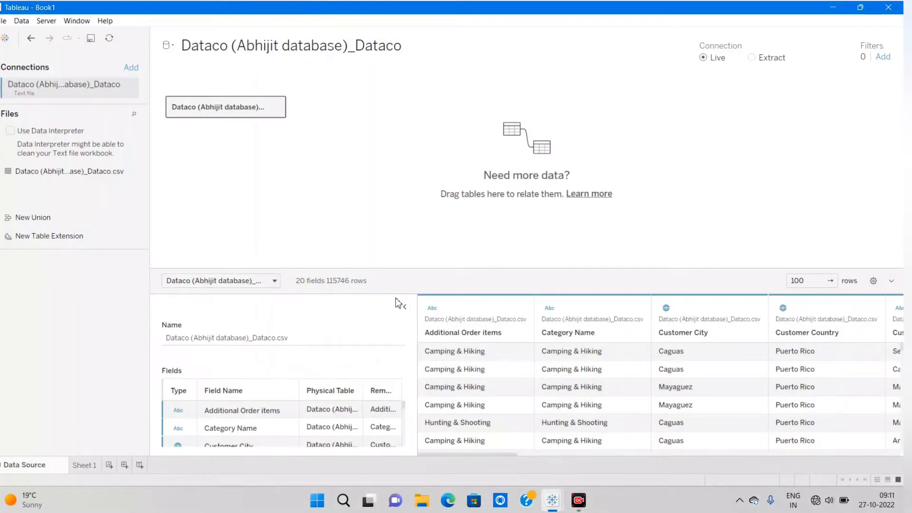
{"action": "left_click_drag", "start_coordinate": [446, 267], "coordinate": [450, 201]}
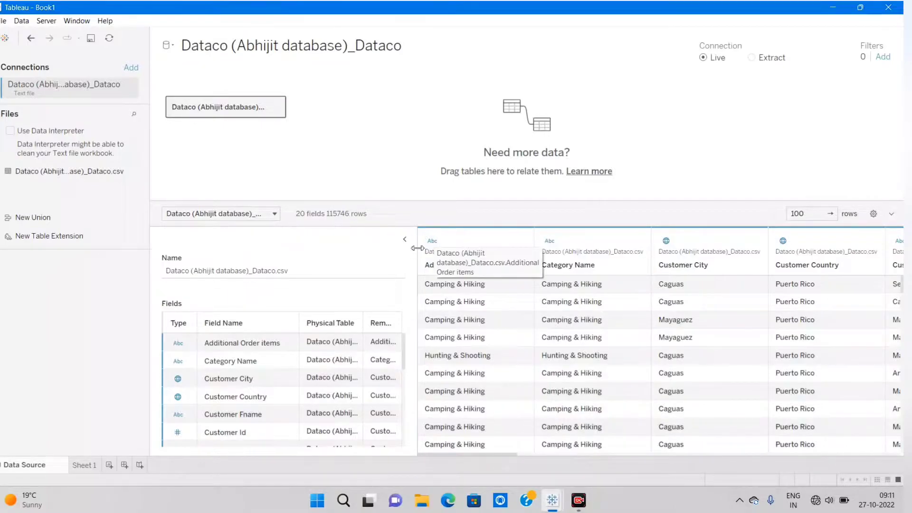
{"action": "mouse_move", "coordinate": [489, 456]}
{"action": "left_mouse_down"}
{"action": "mouse_move", "coordinate": [636, 451]}
{"action": "mouse_move", "coordinate": [490, 454]}
{"action": "left_mouse_up"}
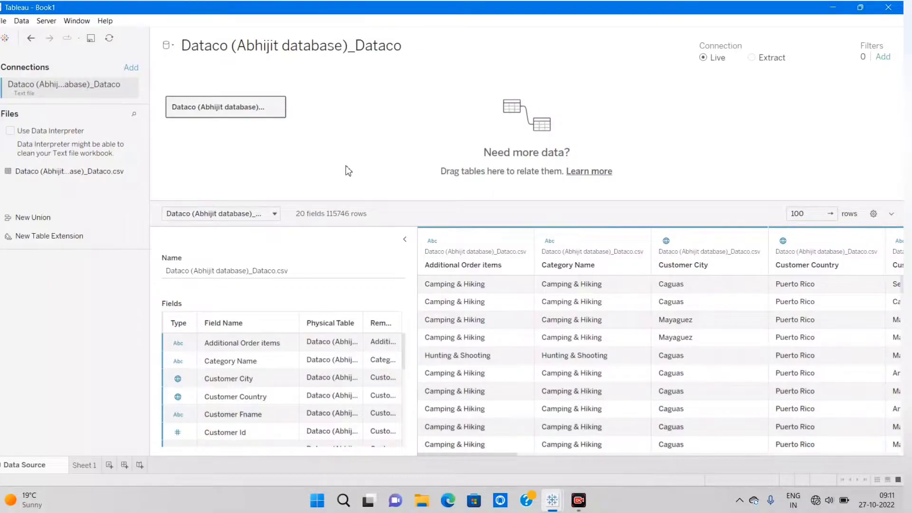
Step: Open Sheet 1 and rename it as Sales KPI
{"action": "left_click", "coordinate": [81, 465]}
{"action": "double_click", "coordinate": [81, 468]}
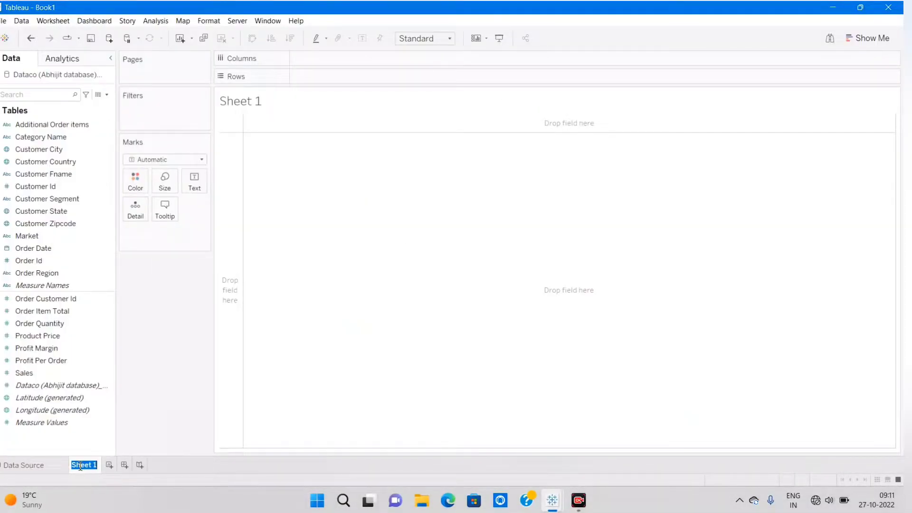
{"action": "type", "text": "Sales KPI"}
{"action": "key", "text": "Return"}
Step: Search the data fields for "orde" and place Order Date on Columns
{"action": "left_click", "coordinate": [14, 96]}
{"action": "type", "text": "orde"}
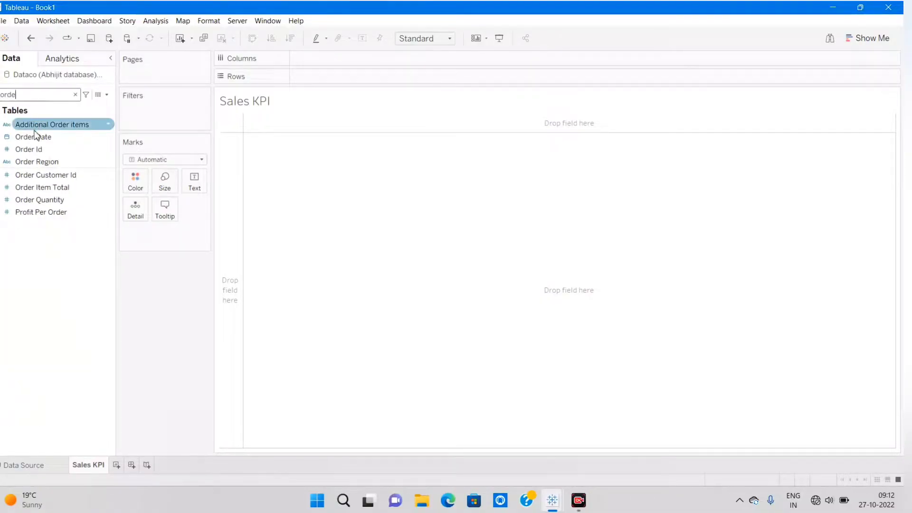
{"action": "left_click_drag", "start_coordinate": [33, 136], "coordinate": [363, 67]}
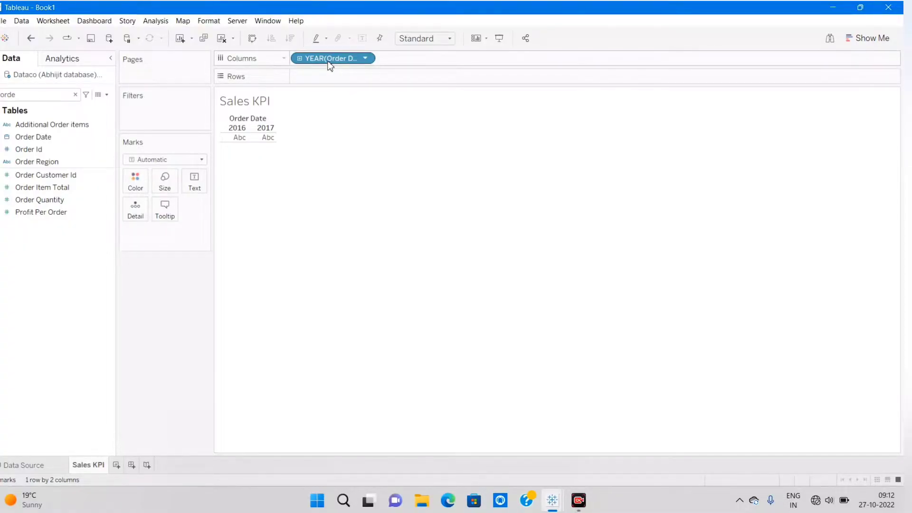
Step: Filter the sheet to order year 2017 and change the Order Date on Columns to continuous Month
{"action": "left_click_drag", "start_coordinate": [330, 64], "coordinate": [177, 114]}
{"action": "double_click", "coordinate": [400, 174]}
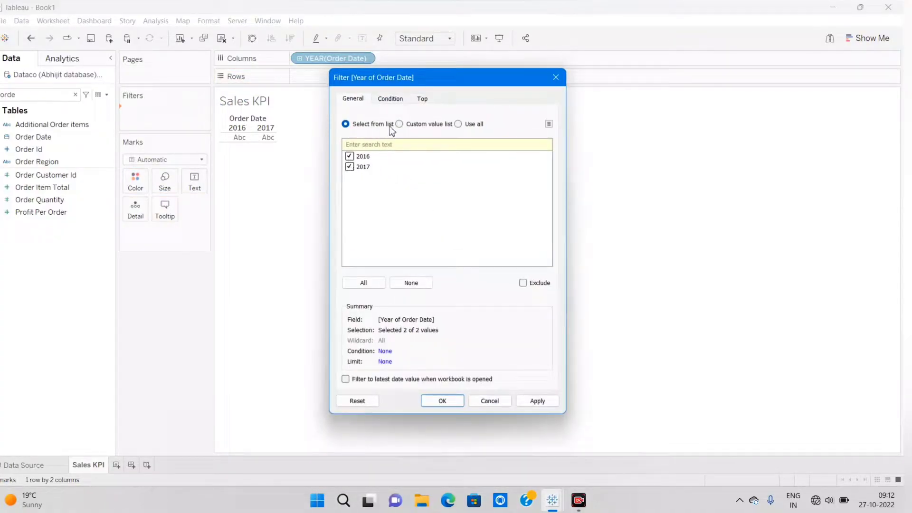
{"action": "left_click", "coordinate": [349, 156]}
{"action": "left_click", "coordinate": [444, 402]}
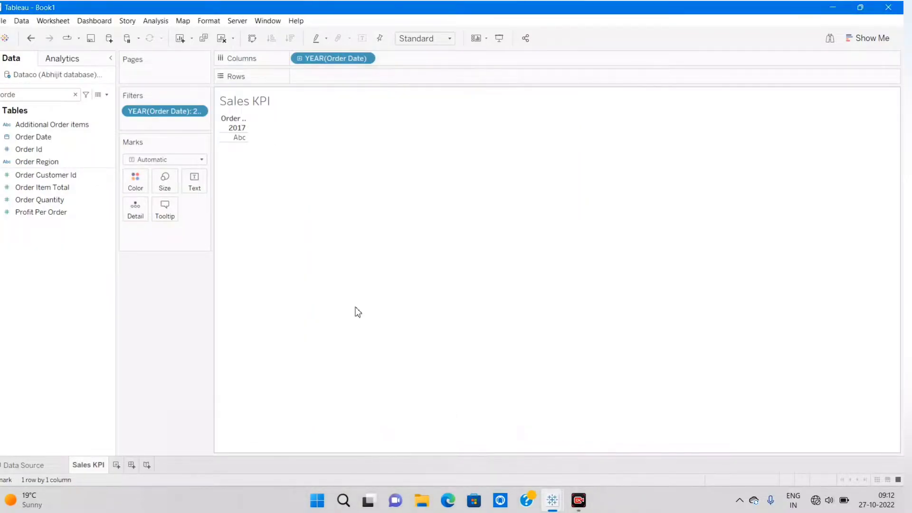
{"action": "right_click", "coordinate": [305, 62]}
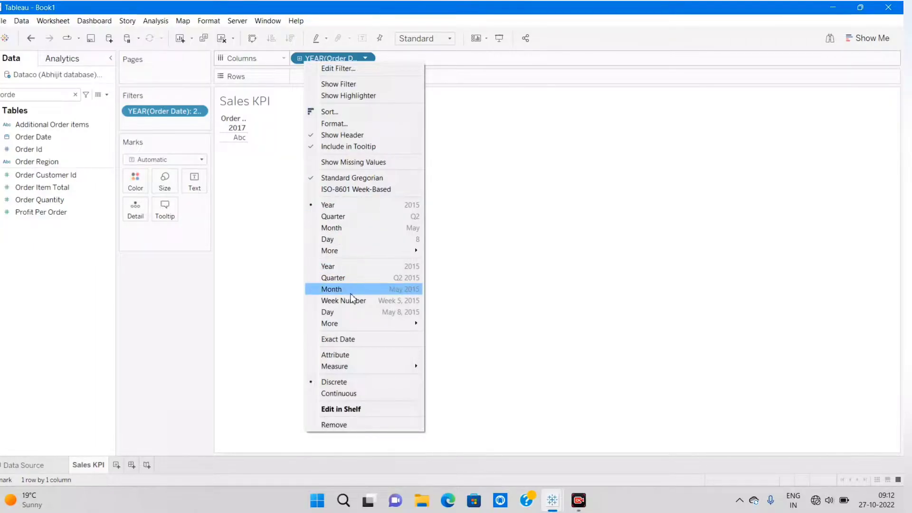
{"action": "left_click", "coordinate": [351, 289]}
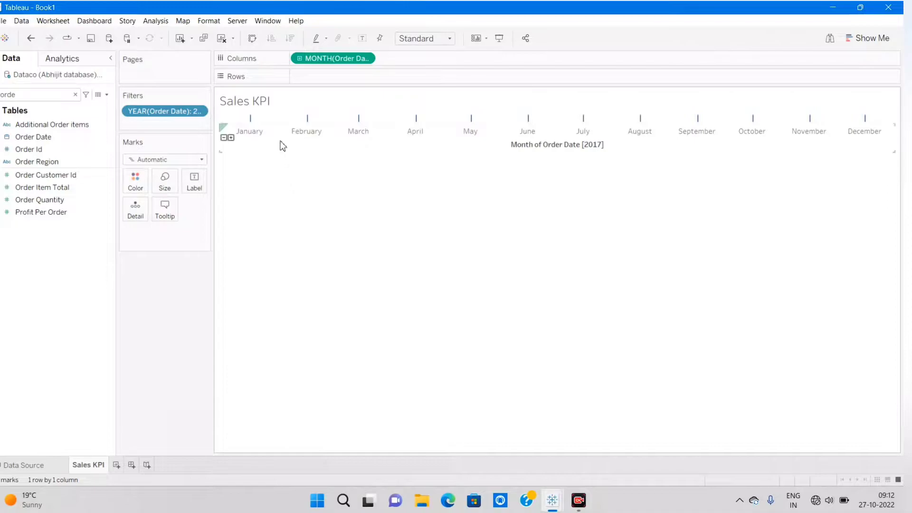
Step: Search the data fields for "sal" and place Sales on Rows to plot the monthly sales line
{"action": "left_click", "coordinate": [55, 97]}
{"action": "key", "text": "BackSpace"}
{"action": "key", "text": "BackSpace"}
{"action": "key", "text": "BackSpace"}
{"action": "key", "text": "BackSpace"}
{"action": "type", "text": "sal"}
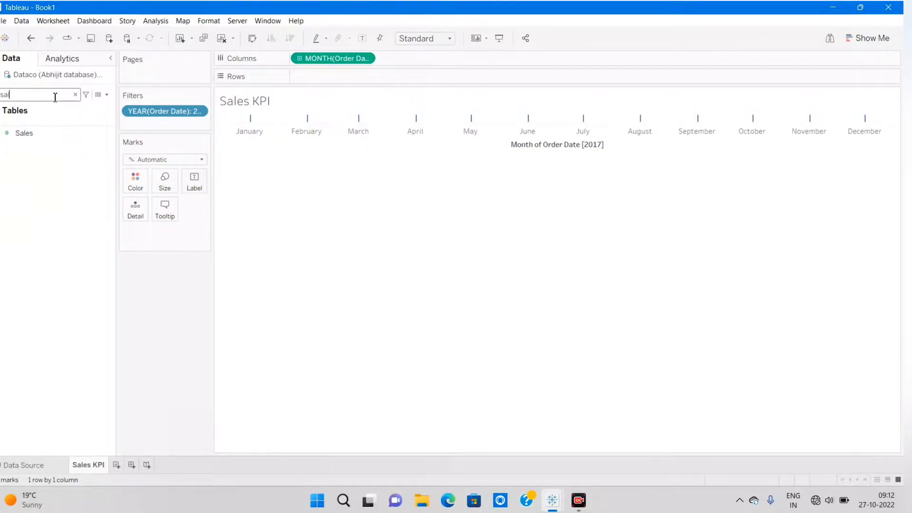
{"action": "left_click_drag", "start_coordinate": [36, 134], "coordinate": [361, 74]}
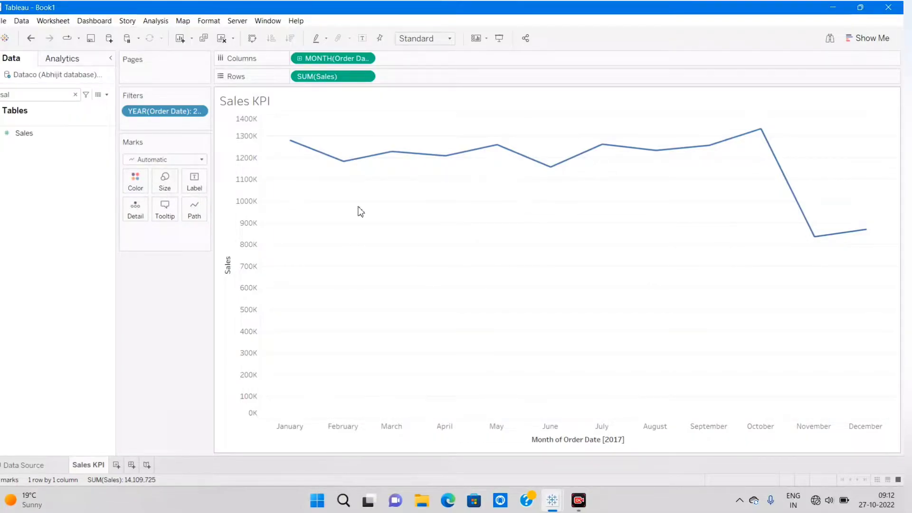
Step: Hide the headers of the Sales axis and the Month of Order Date axis
{"action": "right_click", "coordinate": [247, 205]}
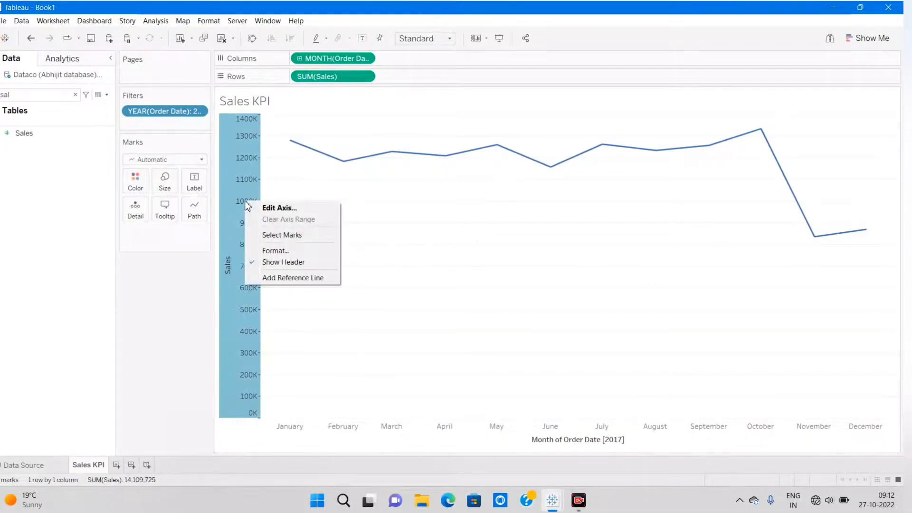
{"action": "left_click", "coordinate": [270, 262]}
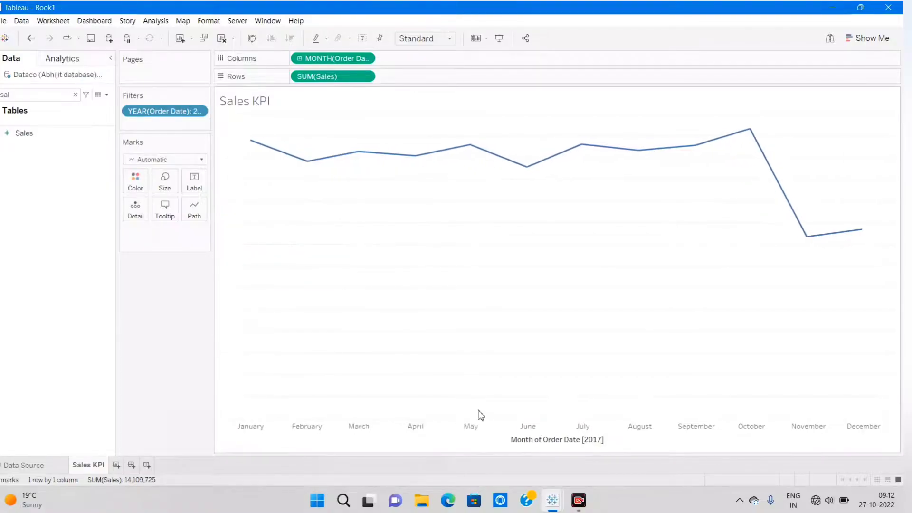
{"action": "right_click", "coordinate": [446, 437]}
{"action": "left_click", "coordinate": [474, 417]}
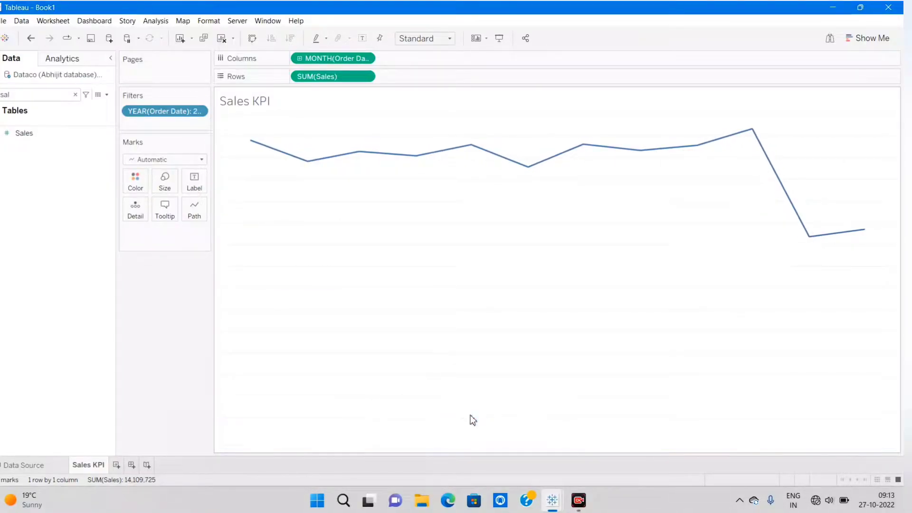
Step: Set the sales line's mark color to black
{"action": "left_click", "coordinate": [137, 183]}
{"action": "left_click", "coordinate": [140, 214]}
{"action": "left_click", "coordinate": [177, 403]}
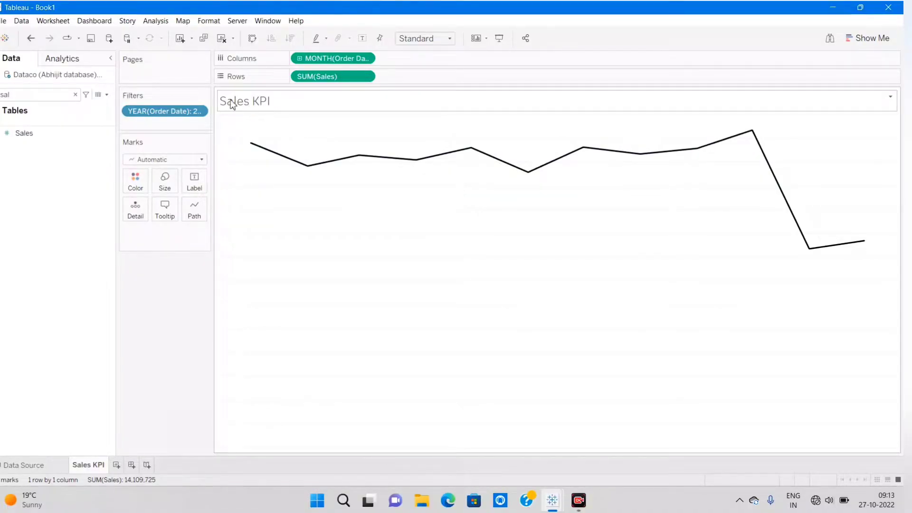
Step: Clear the field search and create a calculated field named YTD Sales LOD
{"action": "left_click", "coordinate": [75, 94]}
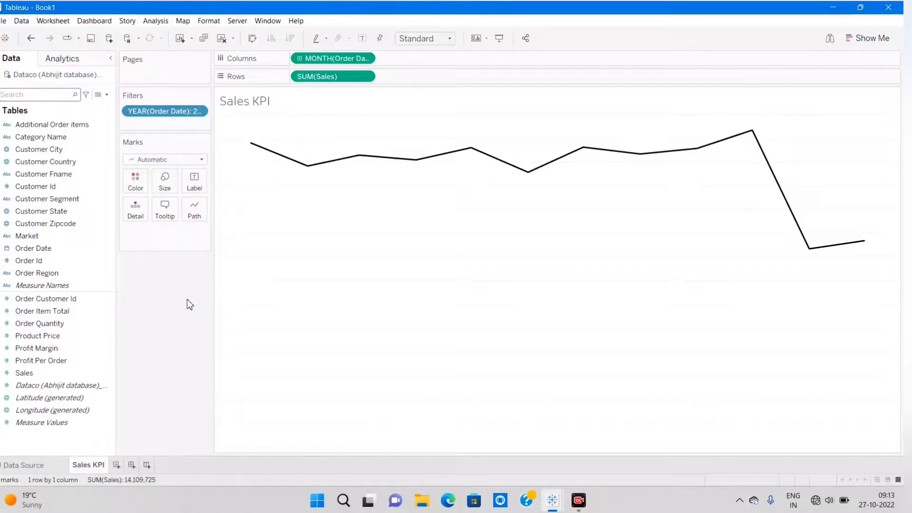
{"action": "left_click", "coordinate": [106, 94]}
{"action": "left_click", "coordinate": [92, 106]}
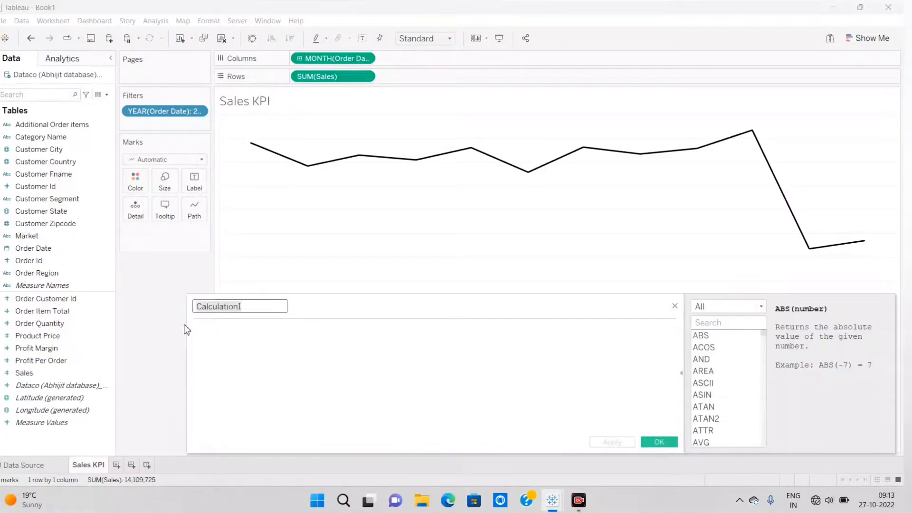
{"action": "type", "text": "Sal"}
{"action": "key", "text": "BackSpace"}
{"action": "key", "text": "BackSpace"}
{"action": "key", "text": "BackSpace"}
{"action": "type", "text": "YTS"}
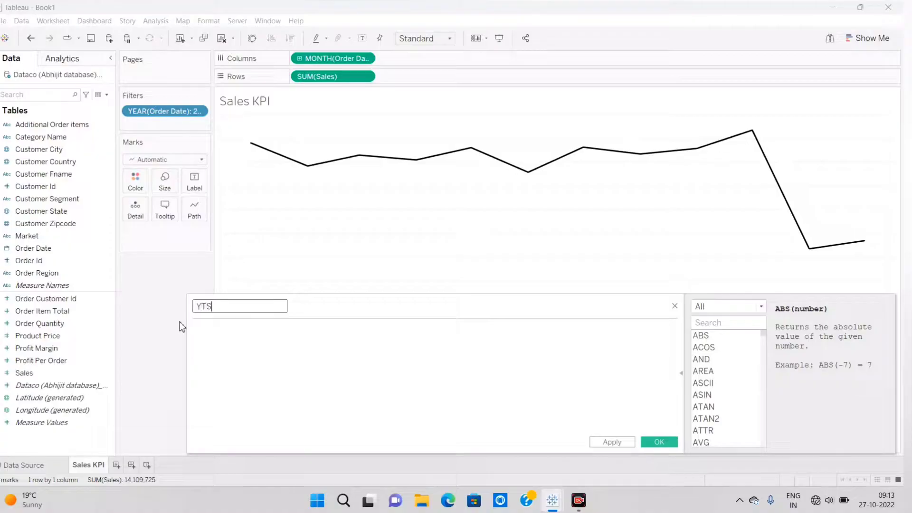
{"action": "key", "text": "BackSpace"}
{"action": "type", "text": "D Sales LOD"}
Step: Begin the YTD Sales LOD formula with { FIXED : SUM(IF YEAR([Order Date])
{"action": "left_click", "coordinate": [237, 334]}
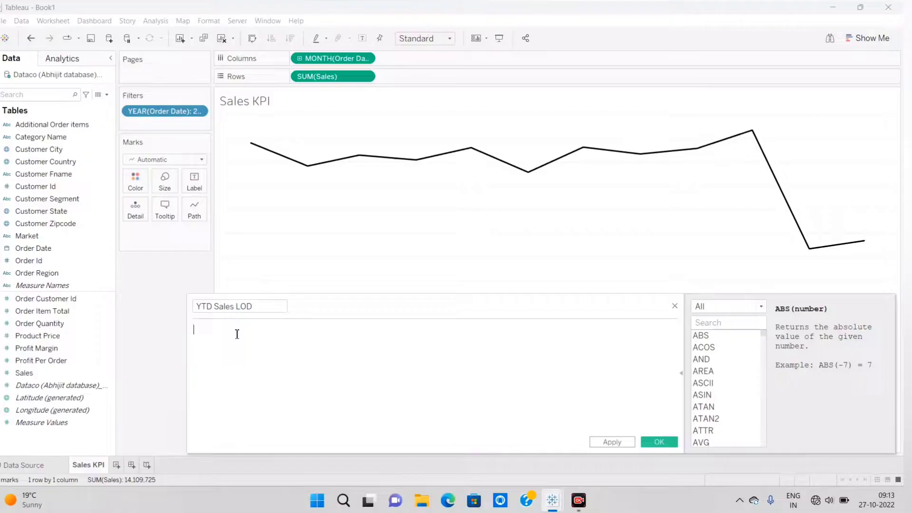
{"action": "type", "text": "{ FIXED "}
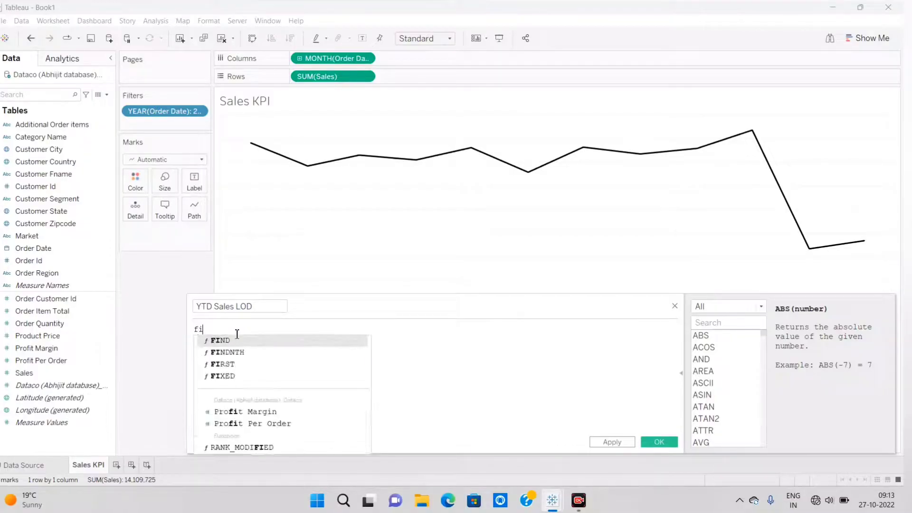
{"action": "type", "text": ": SUM"}
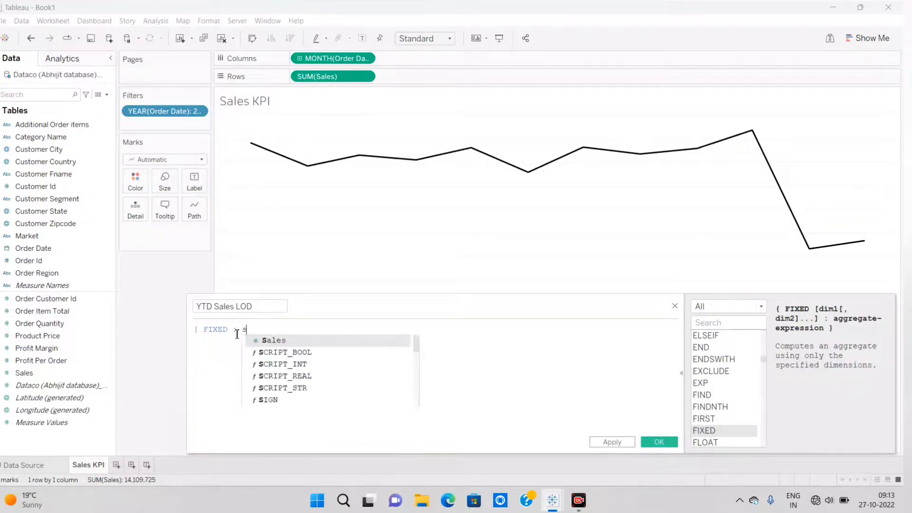
{"action": "key", "text": "Return"}
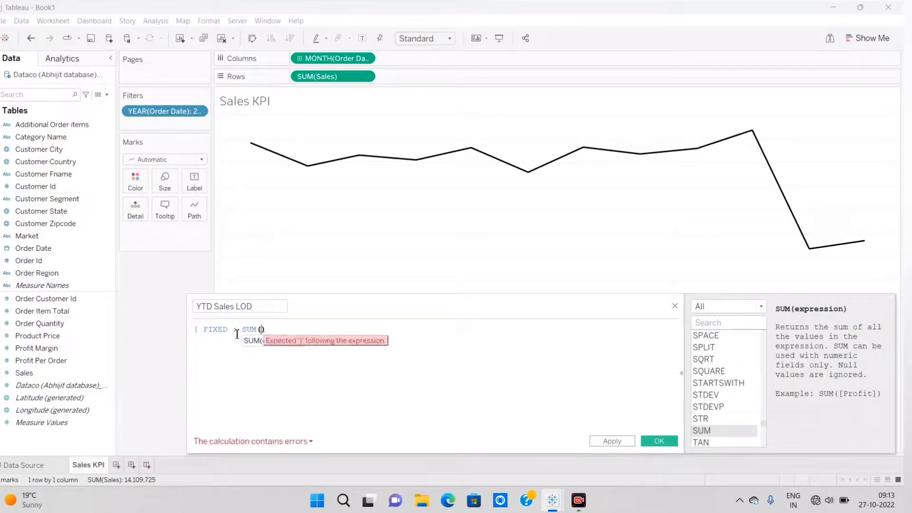
{"action": "type", "text": "IF"}
{"action": "key", "text": "BackSpace"}
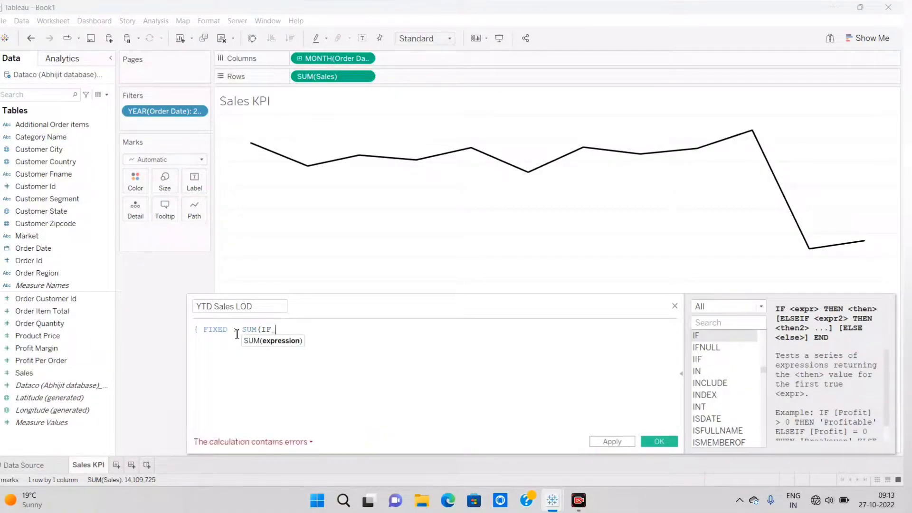
{"action": "type", "text": "yea"}
{"action": "key", "text": "Return"}
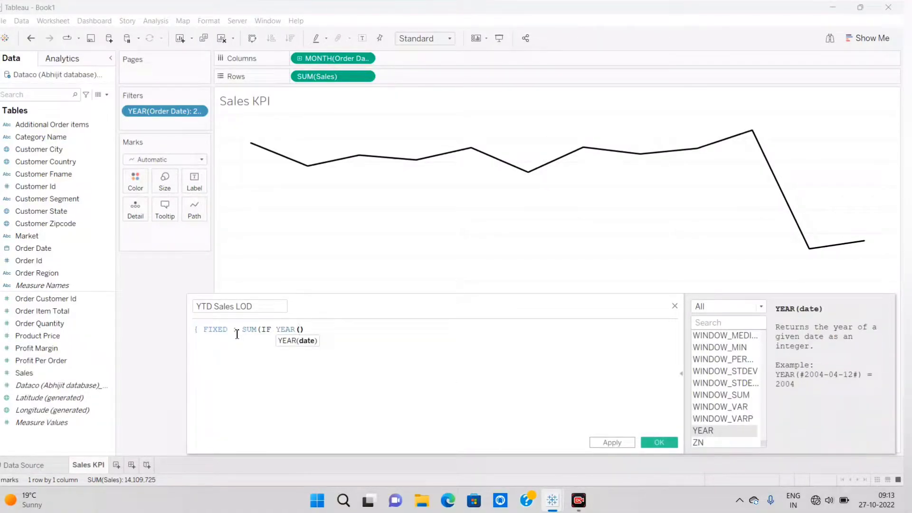
{"action": "type", "text": "orde"}
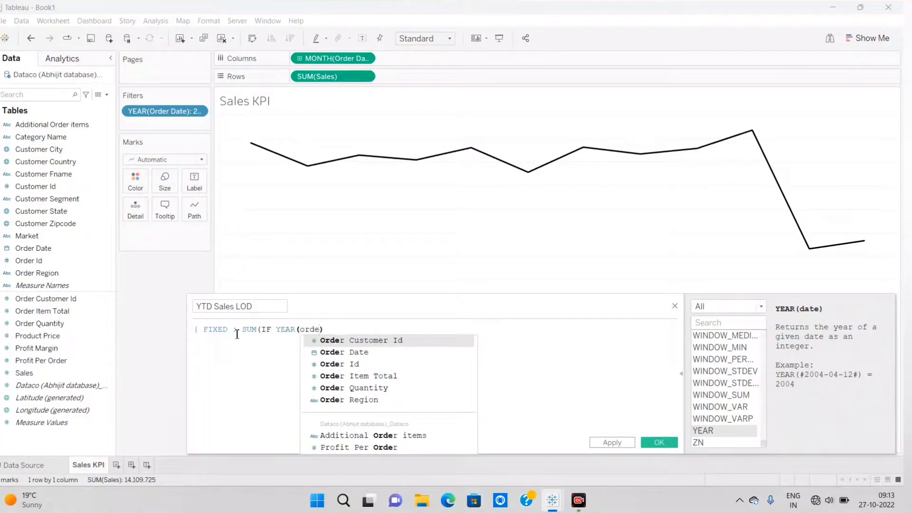
{"action": "left_click", "coordinate": [338, 352]}
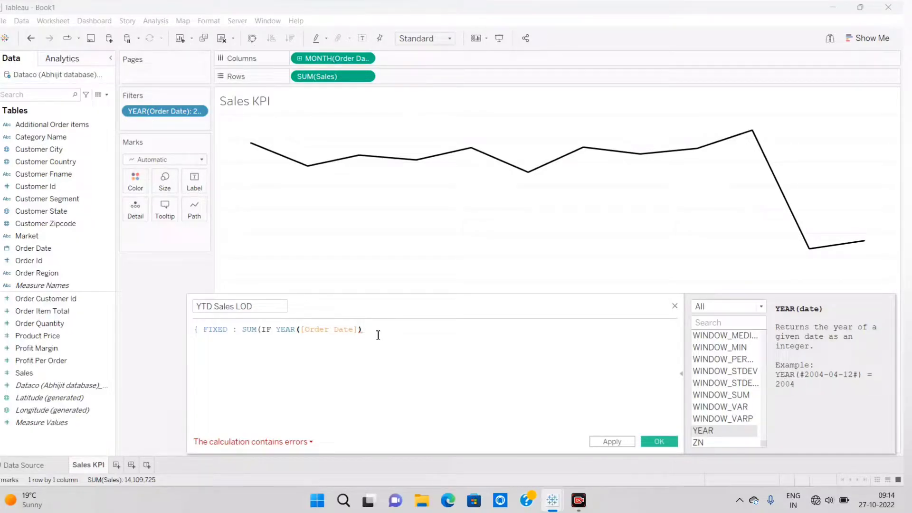
Step: Extend the formula's year condition with ={MAX([Order Date])
{"action": "type", "text": "="}
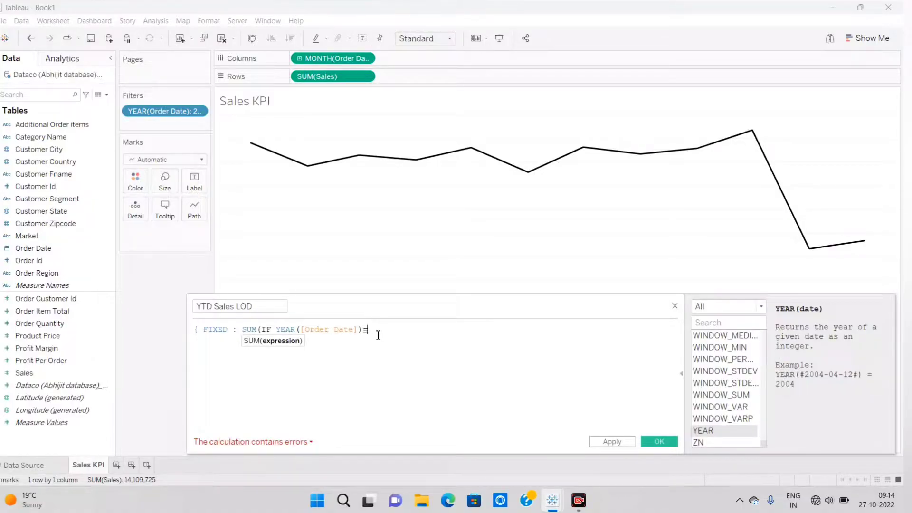
{"action": "type", "text": "{"}
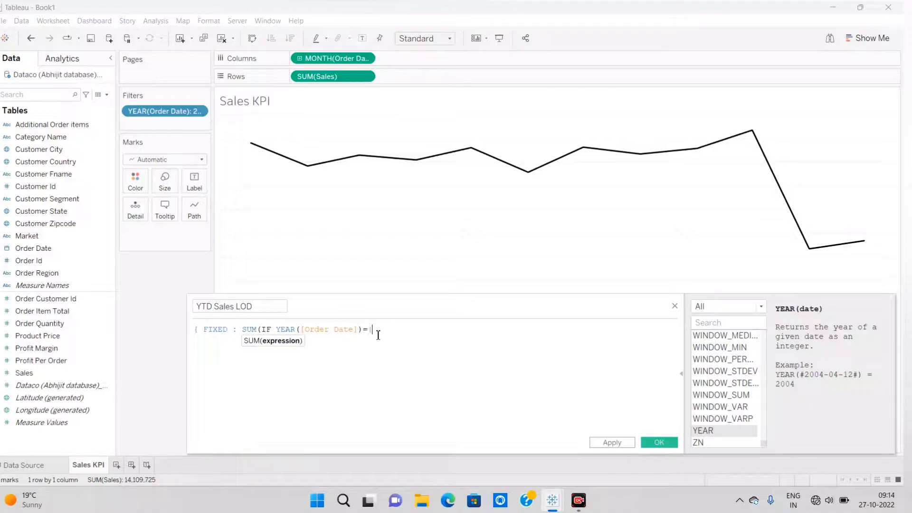
{"action": "type", "text": "m"}
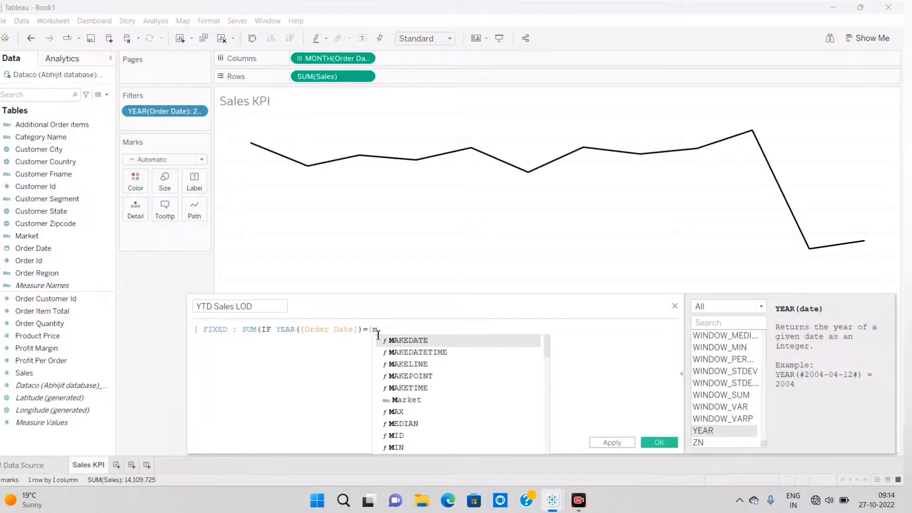
{"action": "type", "text": "a"}
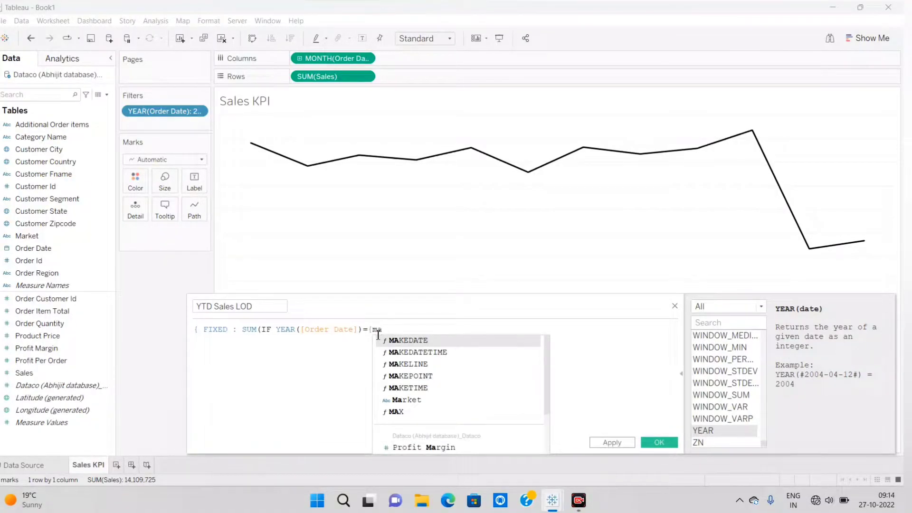
{"action": "type", "text": "x"}
{"action": "key", "text": "Return"}
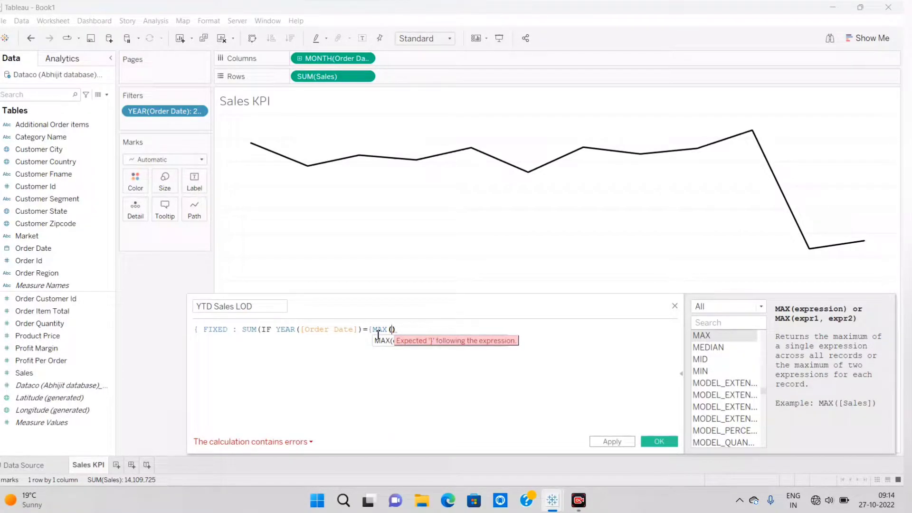
{"action": "type", "text": "ord"}
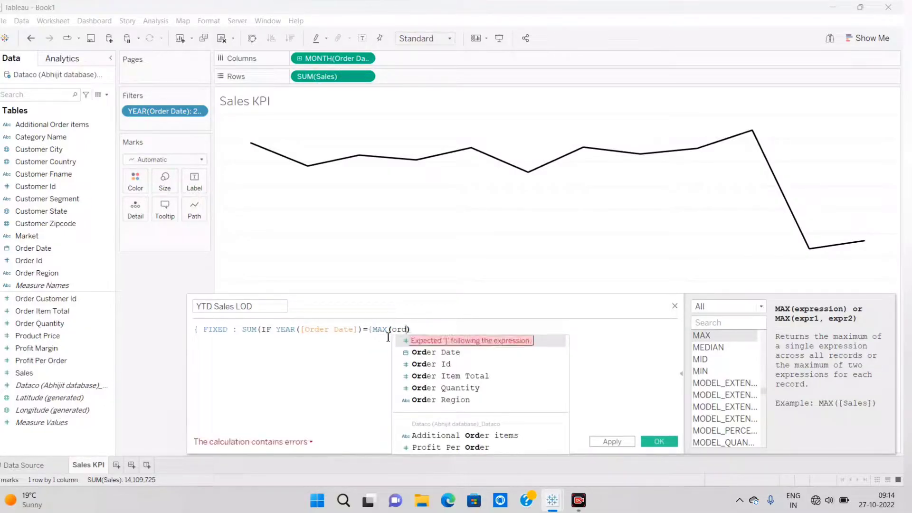
{"action": "left_click", "coordinate": [412, 351]}
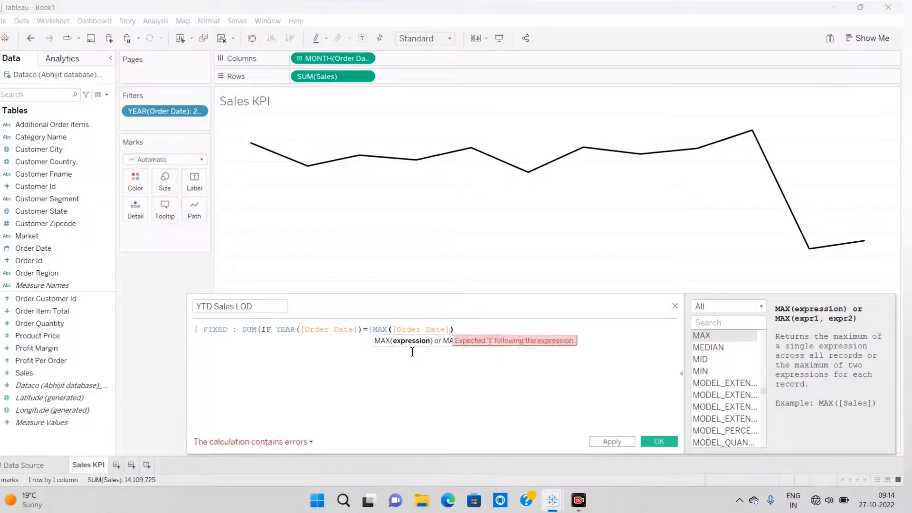
Step: Wrap the Order Date inside MAX in a YEAR function and close the expression as {MAX(YEAR([Order Date]))}
{"action": "left_click", "coordinate": [393, 331]}
{"action": "type", "text": "yea"}
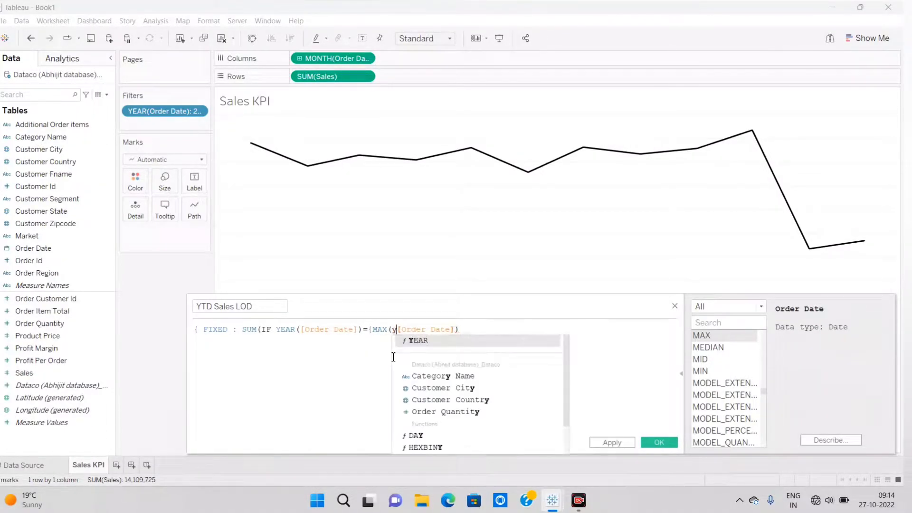
{"action": "key", "text": "Return"}
{"action": "type", "text": ")"}
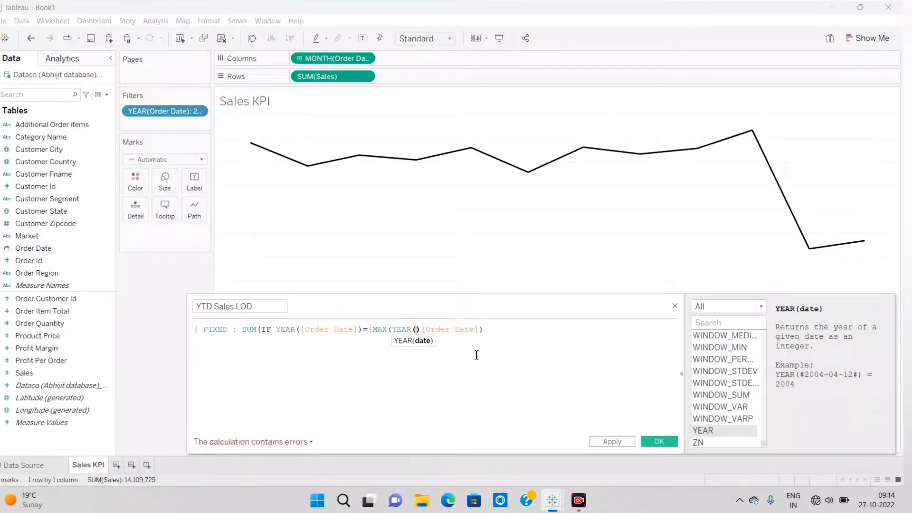
{"action": "key", "text": "BackSpace"}
{"action": "left_click", "coordinate": [485, 332]}
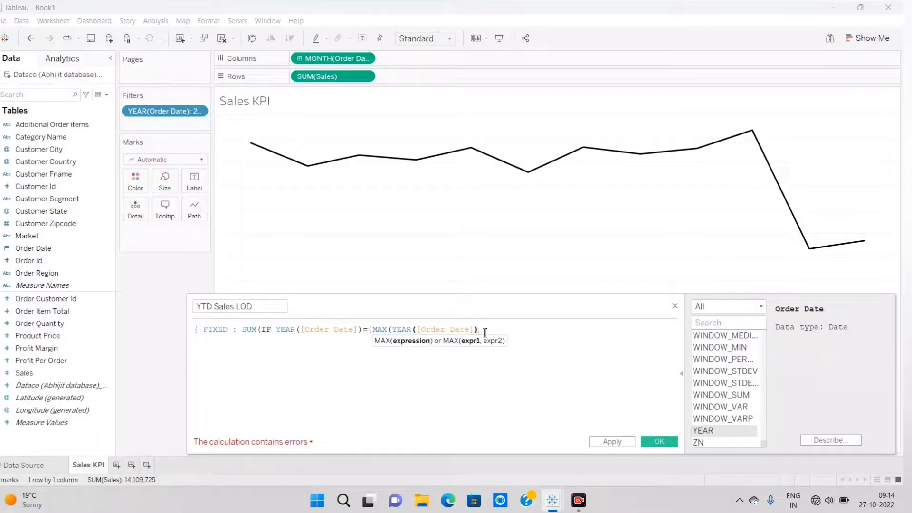
{"action": "type", "text": ")"}
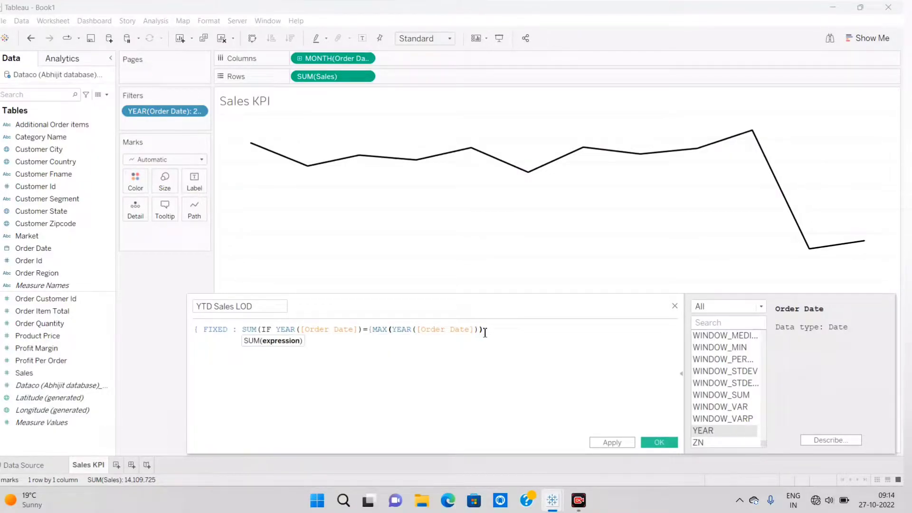
{"action": "type", "text": "}"}
{"action": "left_click_drag", "start_coordinate": [369, 331], "coordinate": [483, 331]}
Step: Complete the formula with THEN [Sales] END)} after the year condition
{"action": "left_click", "coordinate": [503, 329]}
{"action": "type", "text": "THEN sal"}
{"action": "key", "text": "Return"}
{"action": "type", "text": "END)"}
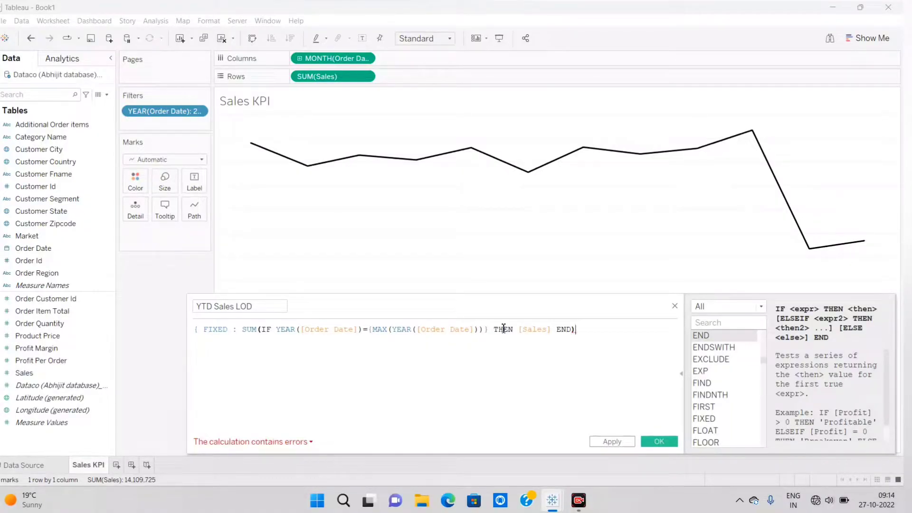
{"action": "type", "text": "}"}
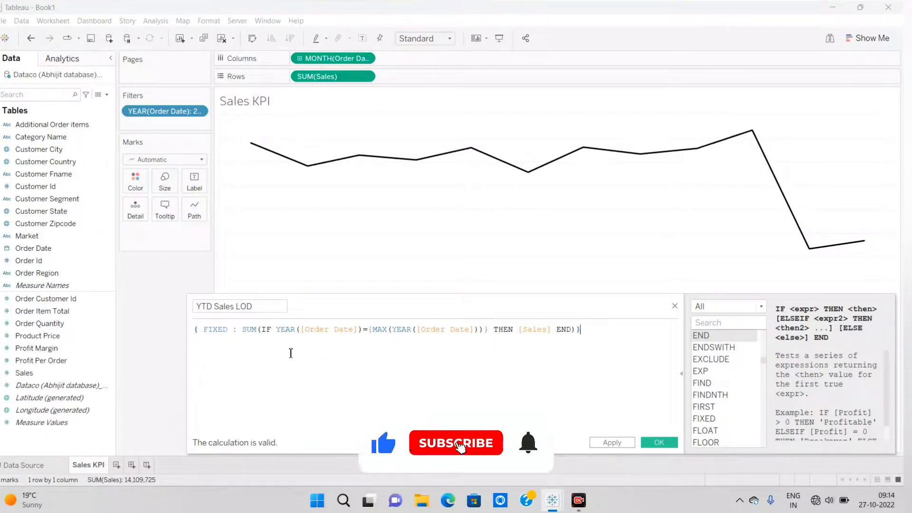
Step: Move the calculation editor over the chart and collapse its function reference
{"action": "scroll", "coordinate": [290, 352], "scroll_direction": "down", "scroll_amount": 2}
{"action": "scroll", "coordinate": [290, 352], "scroll_direction": "up", "scroll_amount": 4}
{"action": "left_click_drag", "start_coordinate": [359, 317], "coordinate": [346, 238]}
{"action": "left_click", "coordinate": [667, 297]}
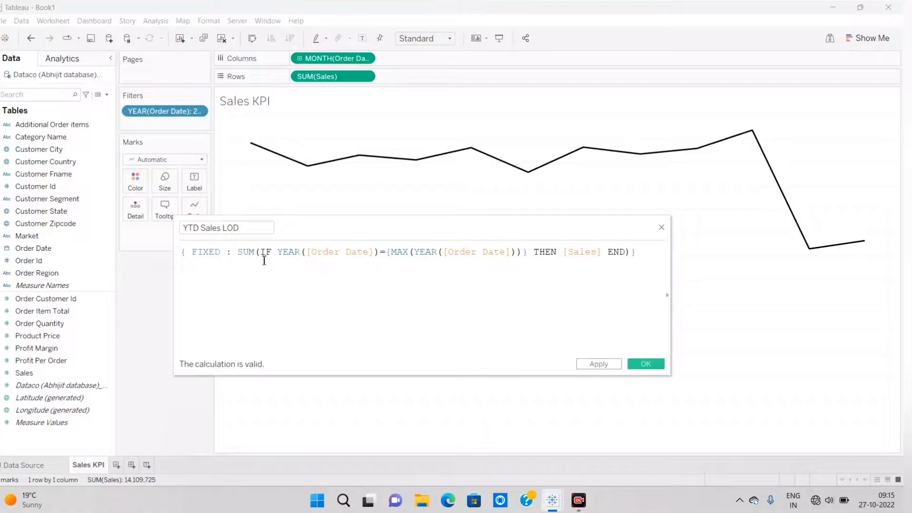
Step: Examine how the formula compares YEAR([Order Date]) with {MAX(YEAR([Order Date]))}
{"action": "left_click_drag", "start_coordinate": [278, 252], "coordinate": [525, 253]}
{"action": "left_click", "coordinate": [360, 279]}
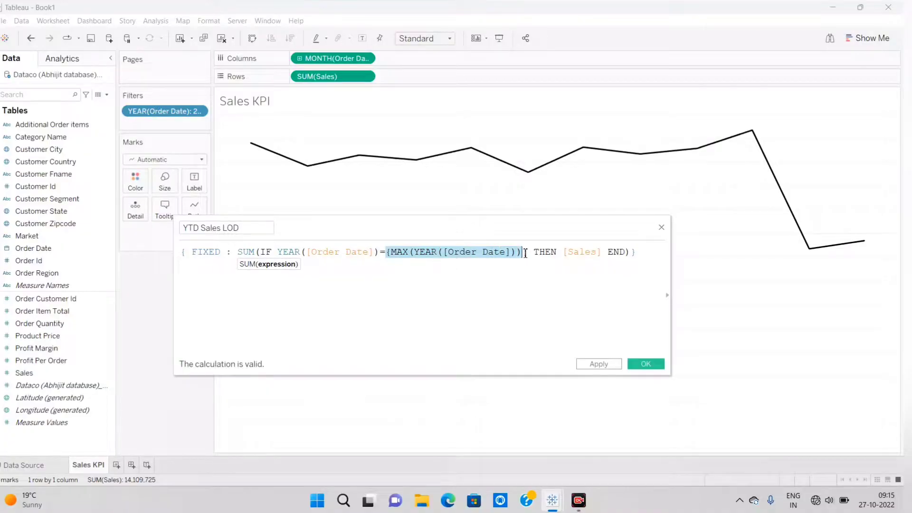
{"action": "left_click", "coordinate": [478, 271]}
{"action": "left_click_drag", "start_coordinate": [391, 253], "coordinate": [523, 259]}
{"action": "left_click", "coordinate": [397, 264]}
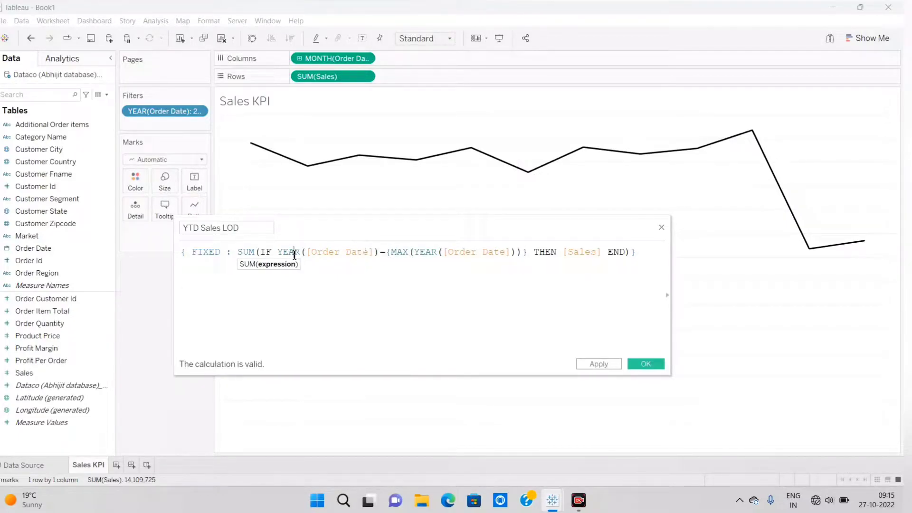
{"action": "left_click", "coordinate": [391, 253]}
{"action": "left_click", "coordinate": [492, 291]}
{"action": "left_click_drag", "start_coordinate": [386, 252], "coordinate": [523, 252]}
{"action": "left_click", "coordinate": [520, 284]}
{"action": "left_click_drag", "start_coordinate": [449, 252], "coordinate": [506, 247]}
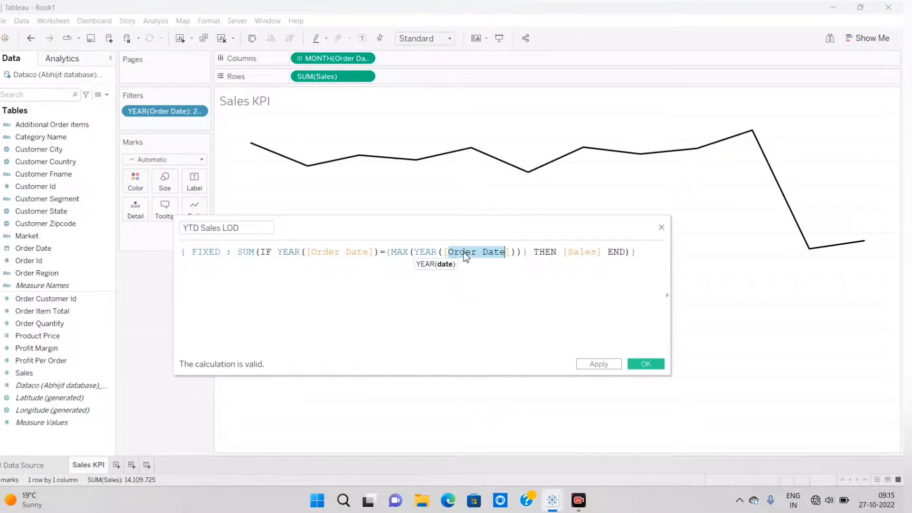
{"action": "left_click", "coordinate": [483, 280]}
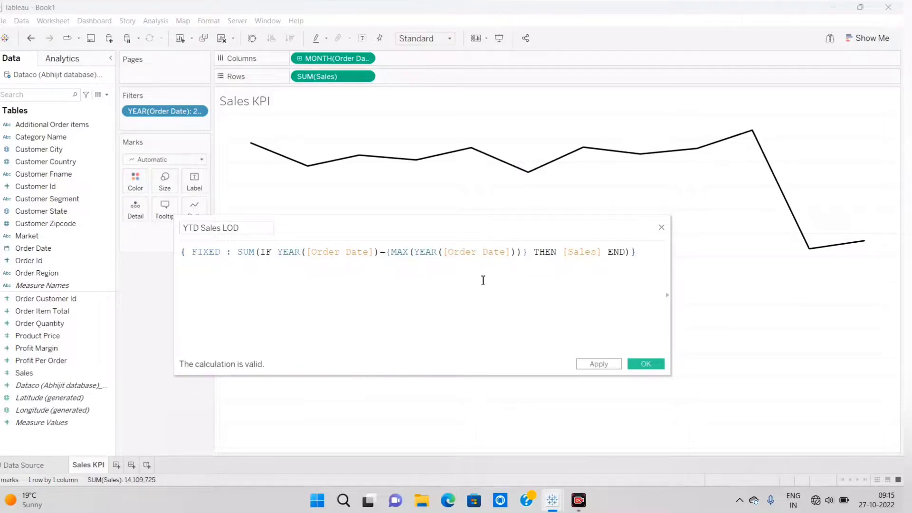
{"action": "left_click", "coordinate": [339, 253]}
{"action": "left_click", "coordinate": [468, 310]}
{"action": "left_click_drag", "start_coordinate": [403, 251], "coordinate": [507, 252]}
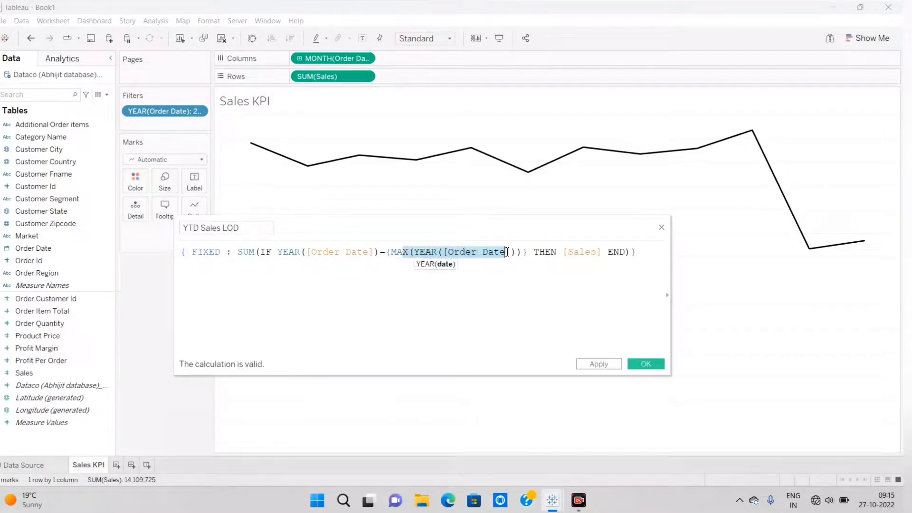
{"action": "left_click", "coordinate": [519, 308]}
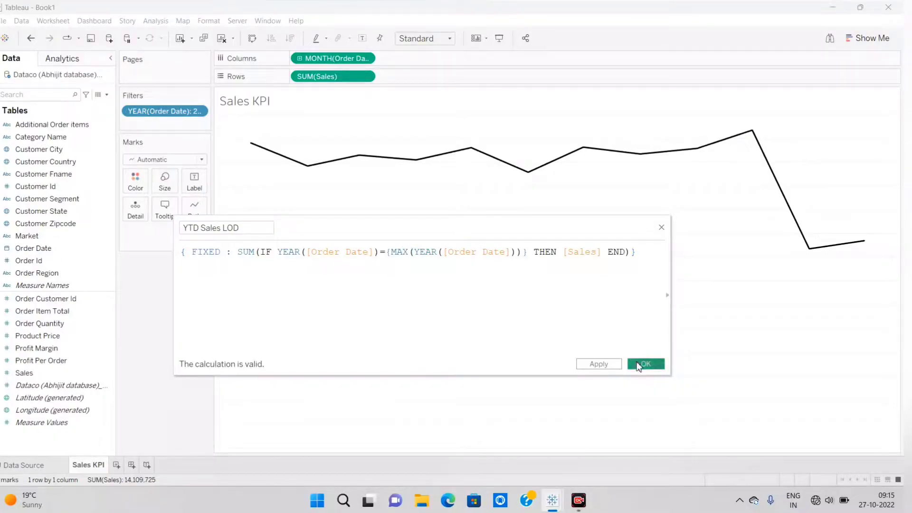
Step: Save the YTD Sales LOD calculation and add the field to Detail on the sales line's marks
{"action": "left_click", "coordinate": [639, 364]}
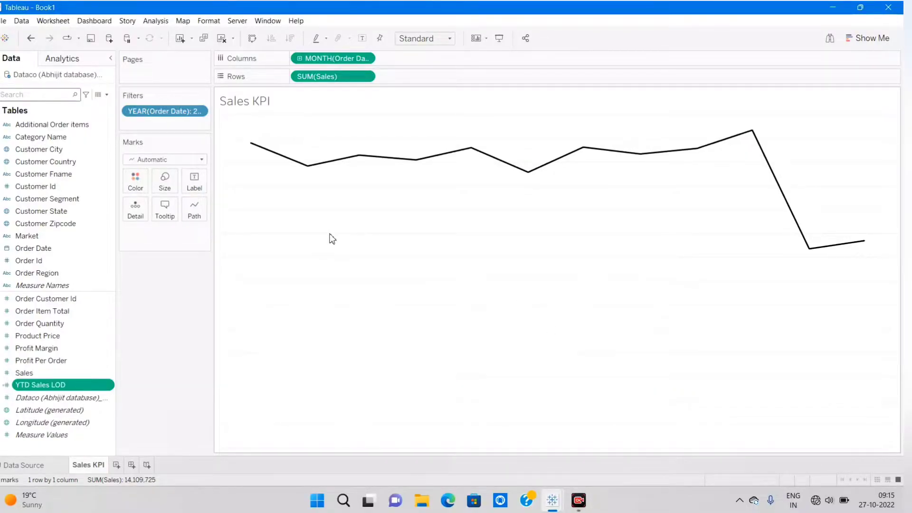
{"action": "left_click_drag", "start_coordinate": [39, 384], "coordinate": [133, 219]}
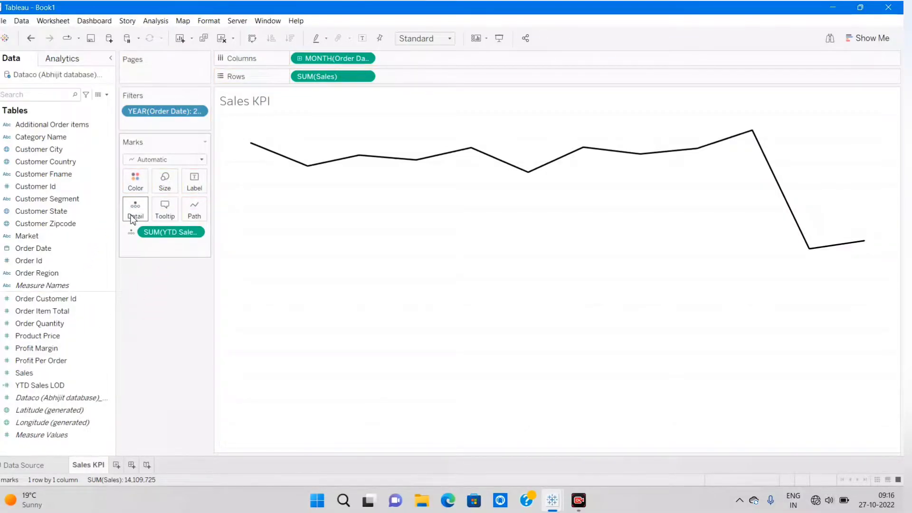
Step: Replace the sheet title's text with Sales and insert the SUM(YTD Sales LOD) field on a second line
{"action": "double_click", "coordinate": [272, 103]}
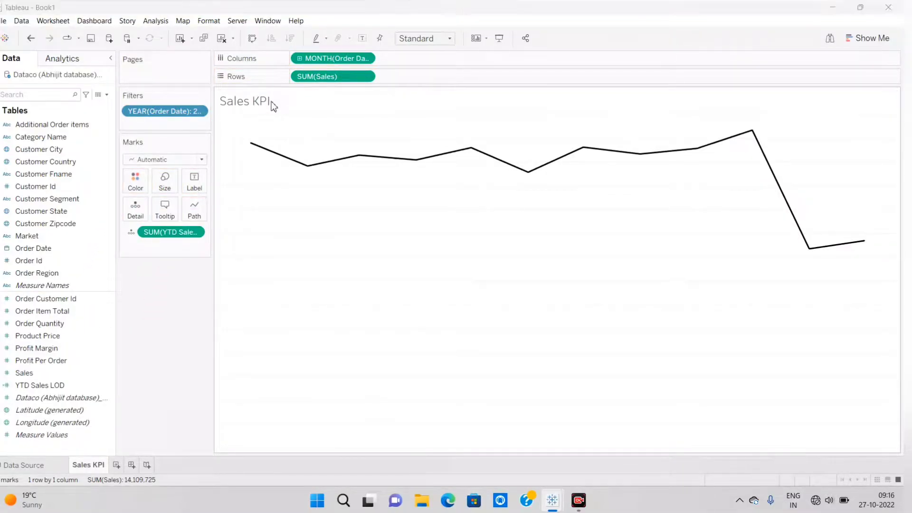
{"action": "left_click", "coordinate": [397, 205]}
{"action": "left_click_drag", "start_coordinate": [397, 206], "coordinate": [320, 208]}
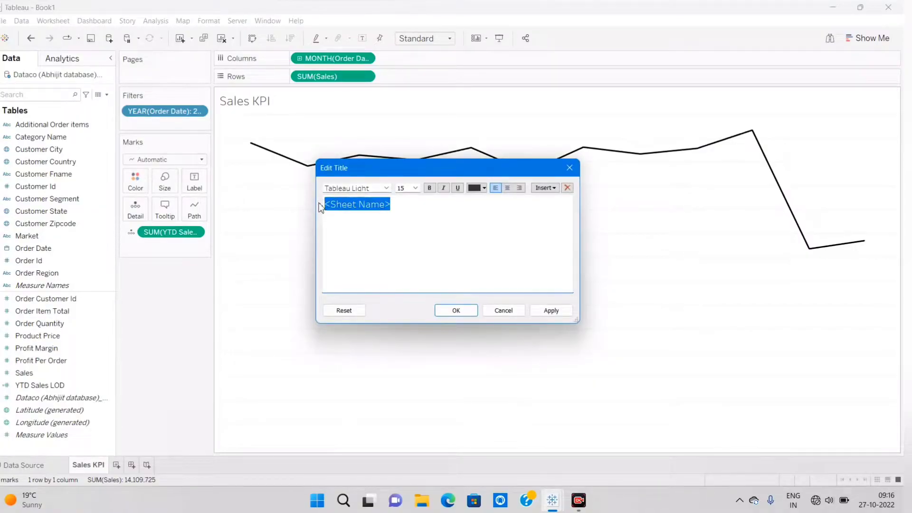
{"action": "type", "text": "Sales"}
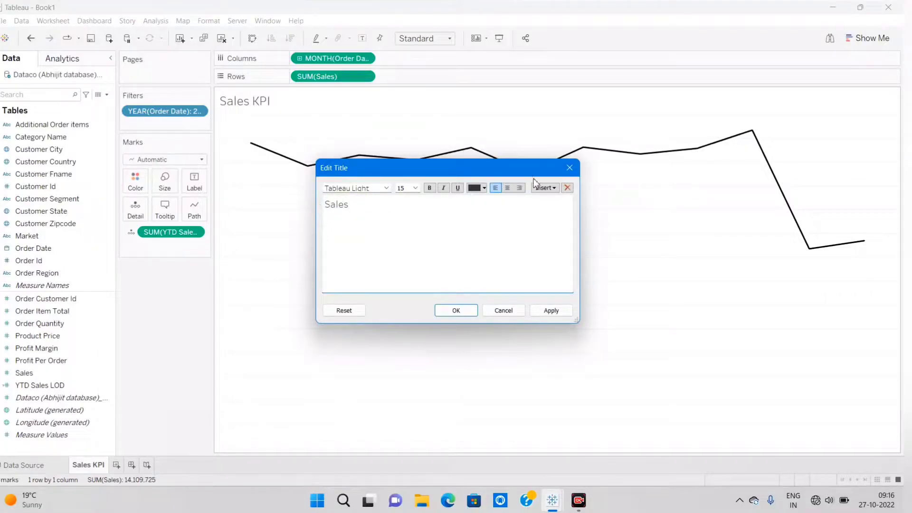
{"action": "left_click", "coordinate": [544, 188]}
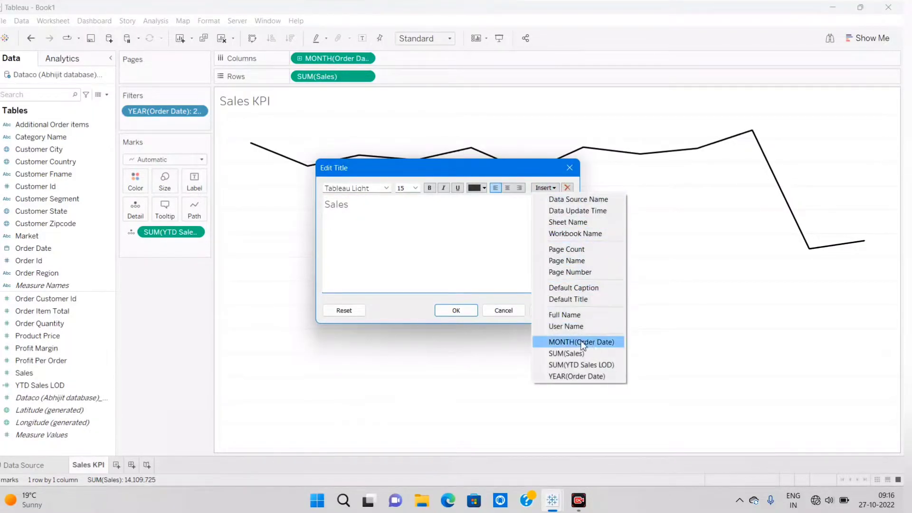
{"action": "left_click", "coordinate": [578, 365]}
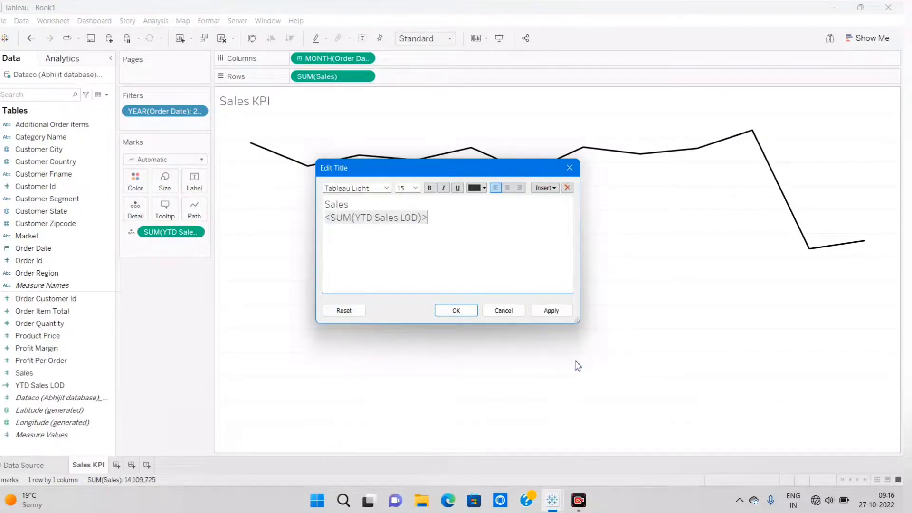
Step: Apply the edited title to the sheet and close the title editor
{"action": "left_click", "coordinate": [549, 311]}
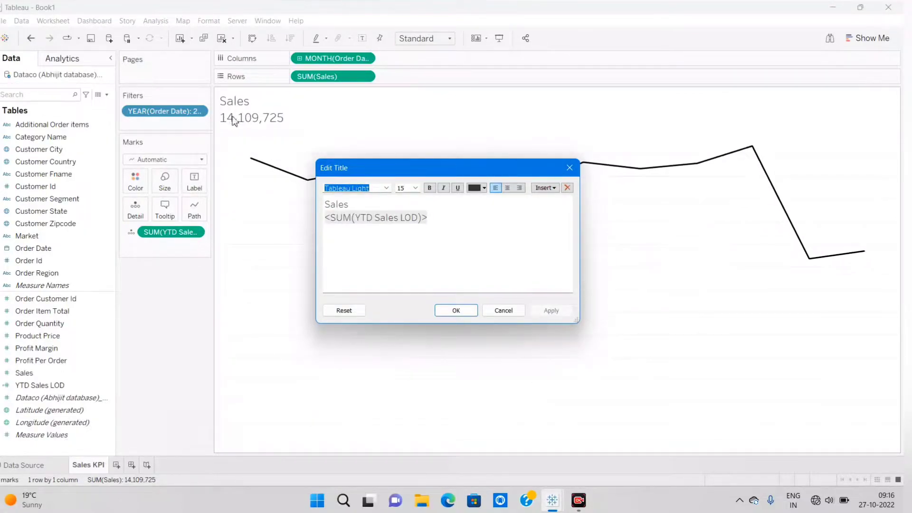
{"action": "left_click", "coordinate": [460, 311]}
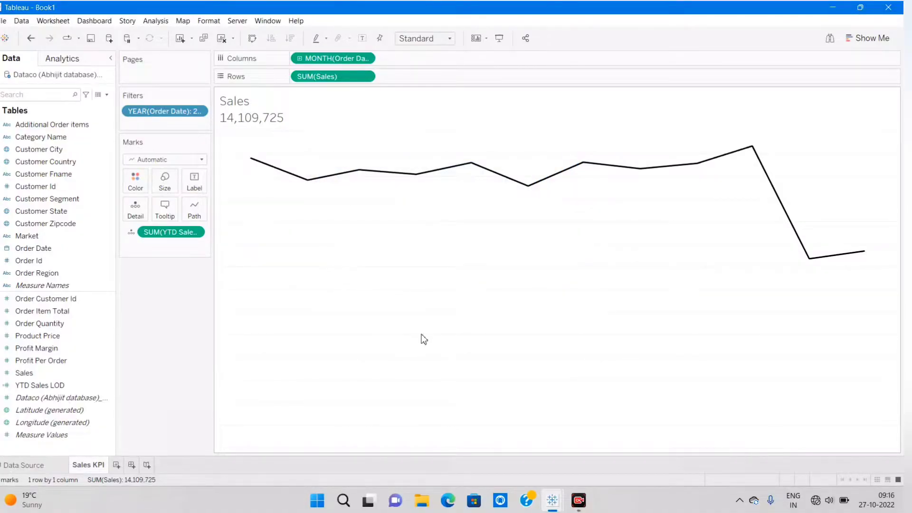
Step: Switch to the finished Ecommerce Sales Analysis Dashboard workbook, examine its Sales KPI card, and return to Book1
{"action": "mouse_move", "coordinate": [551, 503]}
{"action": "left_click", "coordinate": [495, 463]}
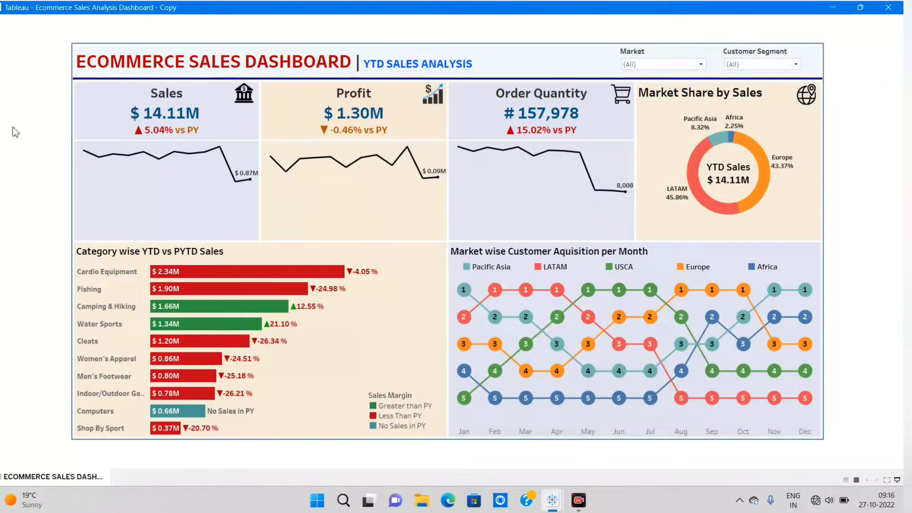
{"action": "key", "text": "alt+Tab"}
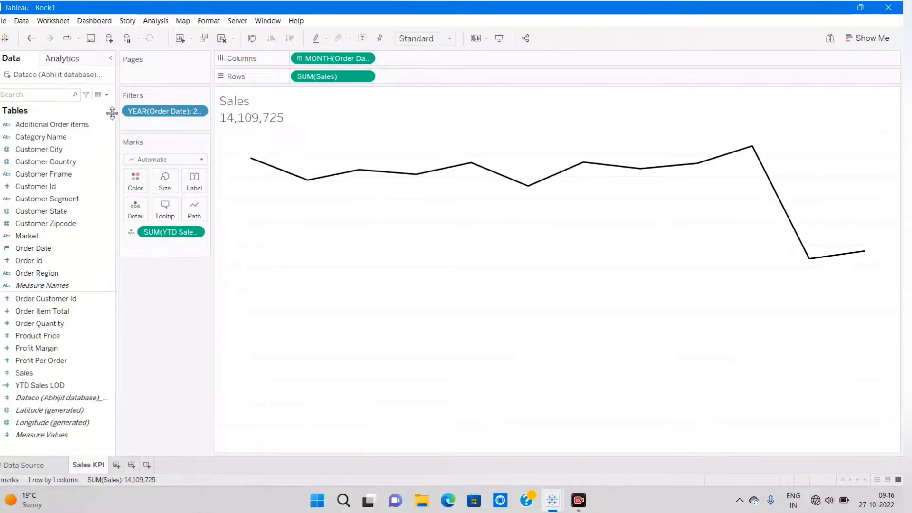
Step: Duplicate the YTD Sales LOD field and rename the copy PYTD Sales LOD in its calculation editor
{"action": "left_click", "coordinate": [46, 300]}
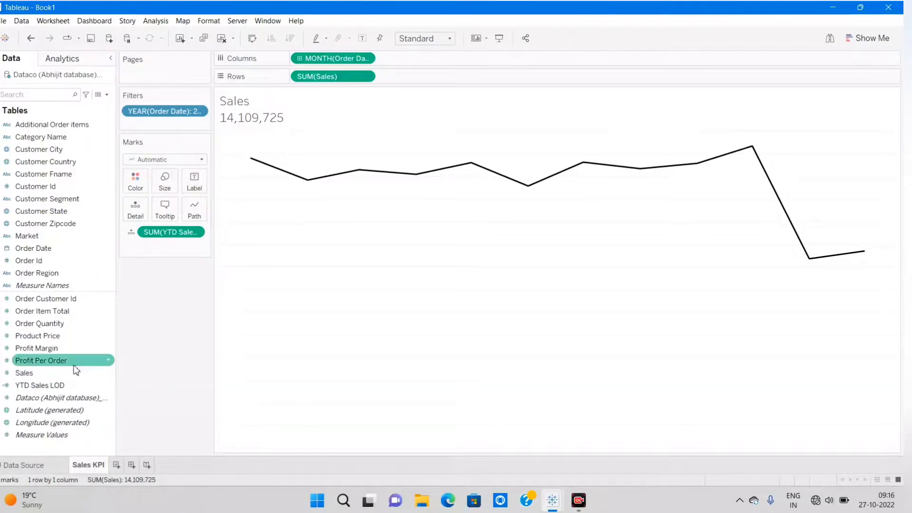
{"action": "right_click", "coordinate": [38, 386]}
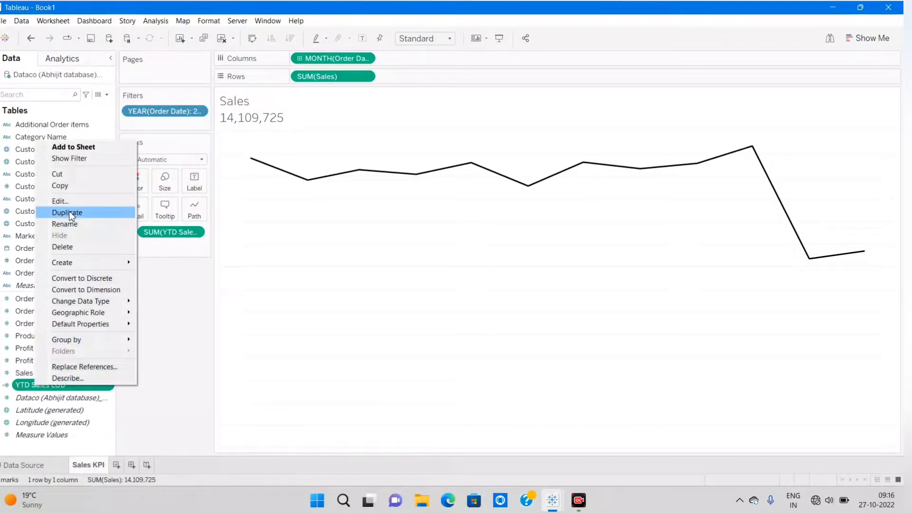
{"action": "left_click", "coordinate": [71, 214]}
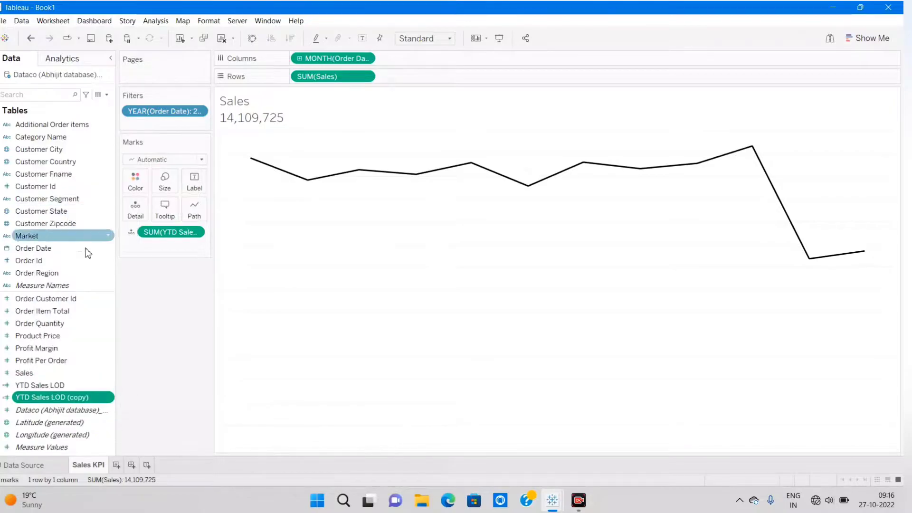
{"action": "right_click", "coordinate": [69, 397]}
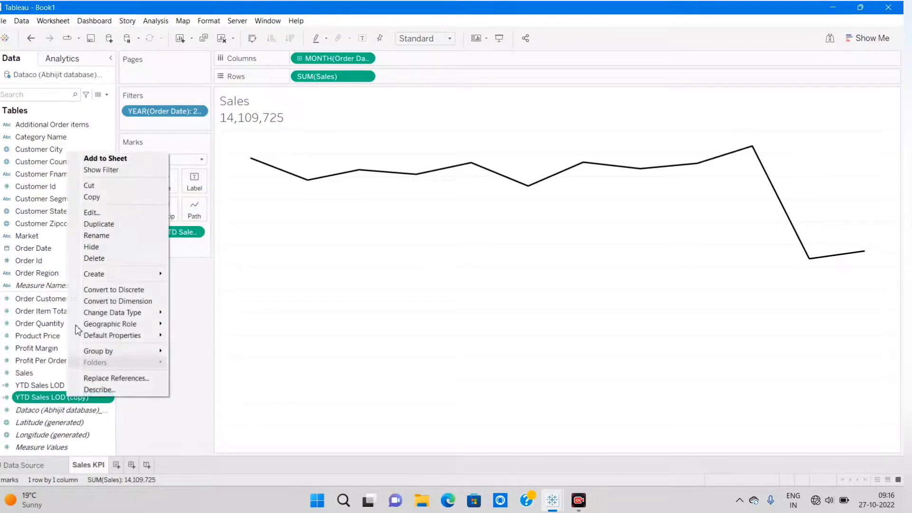
{"action": "left_click", "coordinate": [91, 212]}
{"action": "left_click_drag", "start_coordinate": [268, 228], "coordinate": [242, 232]}
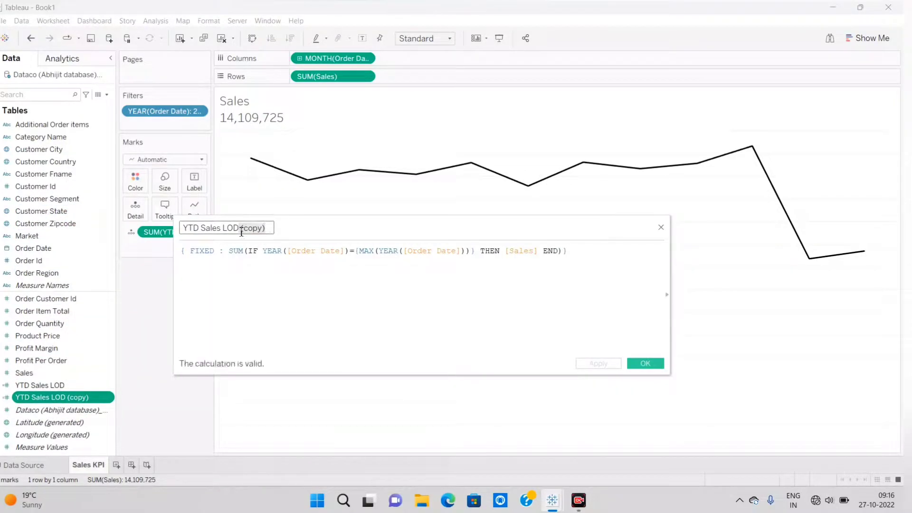
{"action": "key", "text": "BackSpace"}
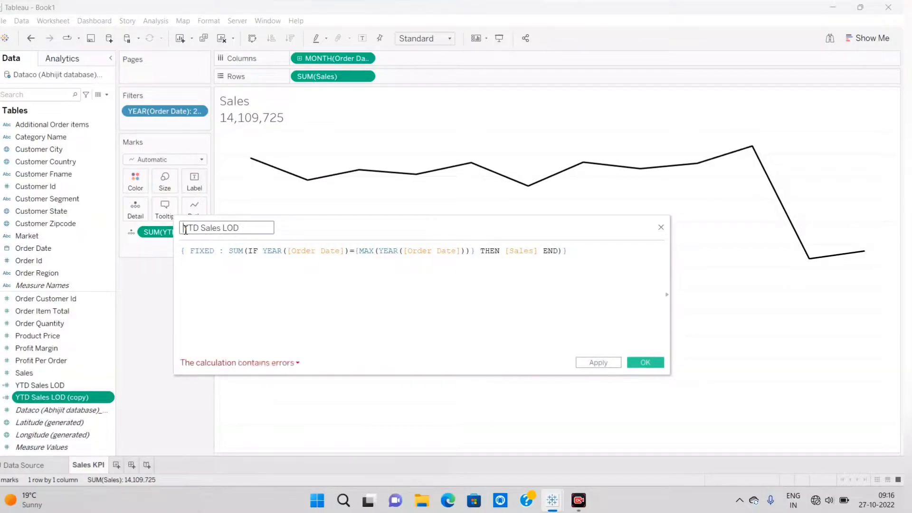
{"action": "type", "text": "P"}
{"action": "left_click", "coordinate": [320, 297]}
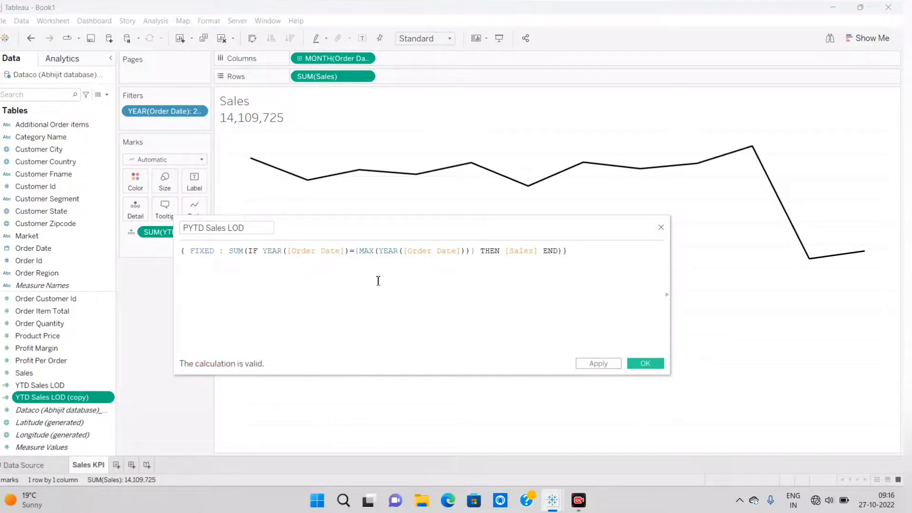
Step: Change the year condition in the PYTD Sales LOD formula to {MAX(YEAR([Order Date]))-1} and save the calculation
{"action": "left_click_drag", "start_coordinate": [358, 252], "coordinate": [471, 254]}
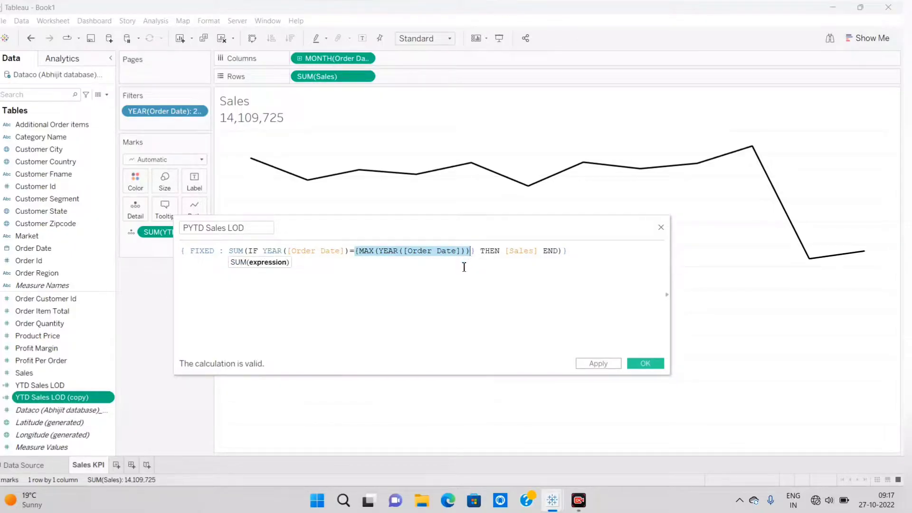
{"action": "left_click", "coordinate": [464, 267]}
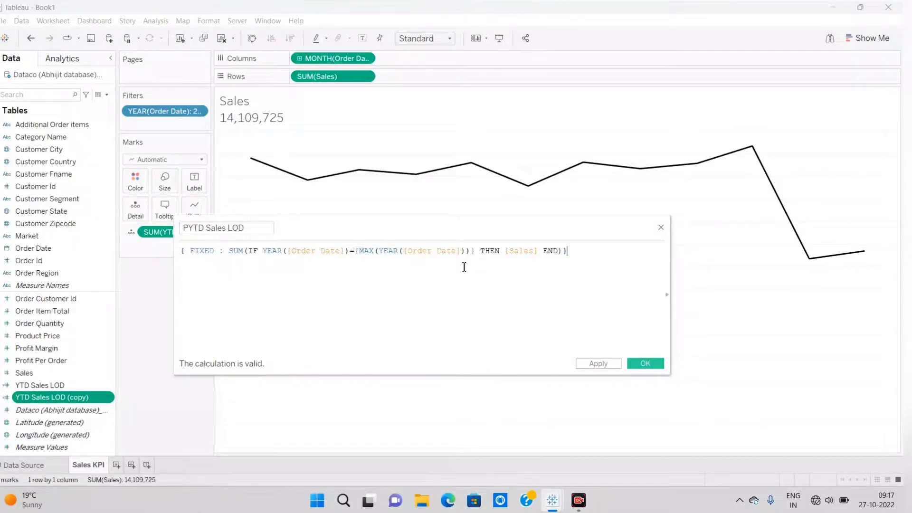
{"action": "left_click", "coordinate": [471, 252]}
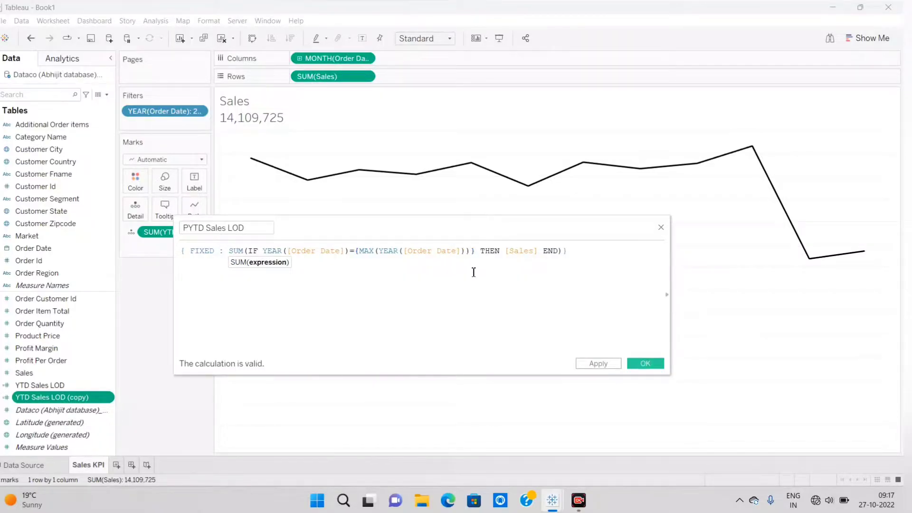
{"action": "type", "text": "-1"}
{"action": "key", "text": "End"}
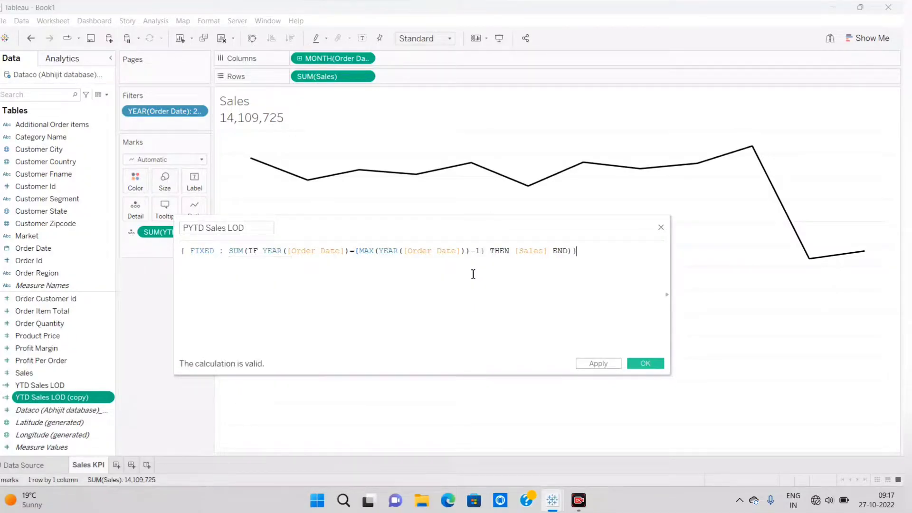
{"action": "left_click", "coordinate": [644, 363]}
Step: Create a calculated field named YOY Sales and enter ([YTD Sales LOD]-[PYTD Sales LOD]) as its formula
{"action": "left_click", "coordinate": [107, 95]}
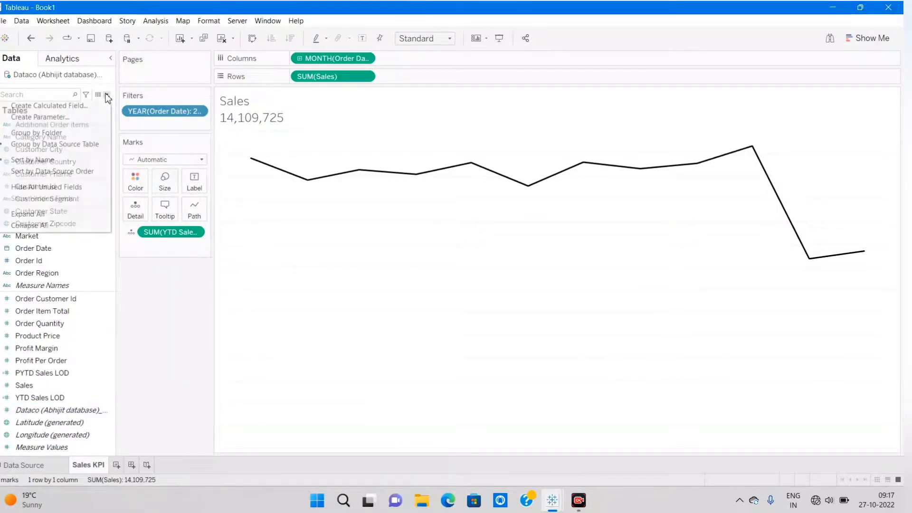
{"action": "left_click", "coordinate": [74, 107]}
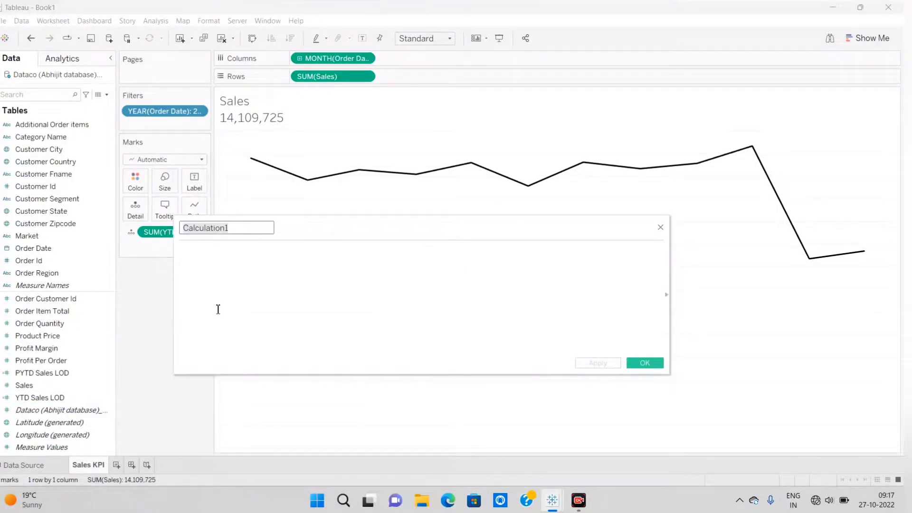
{"action": "type", "text": "YOY Sales"}
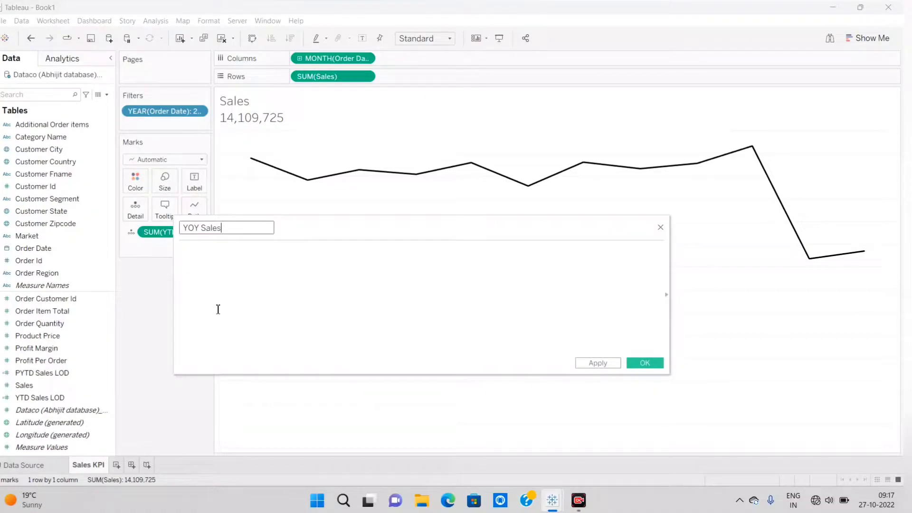
{"action": "left_click", "coordinate": [218, 310]}
{"action": "type", "text": "ytd"}
{"action": "key", "text": "Return"}
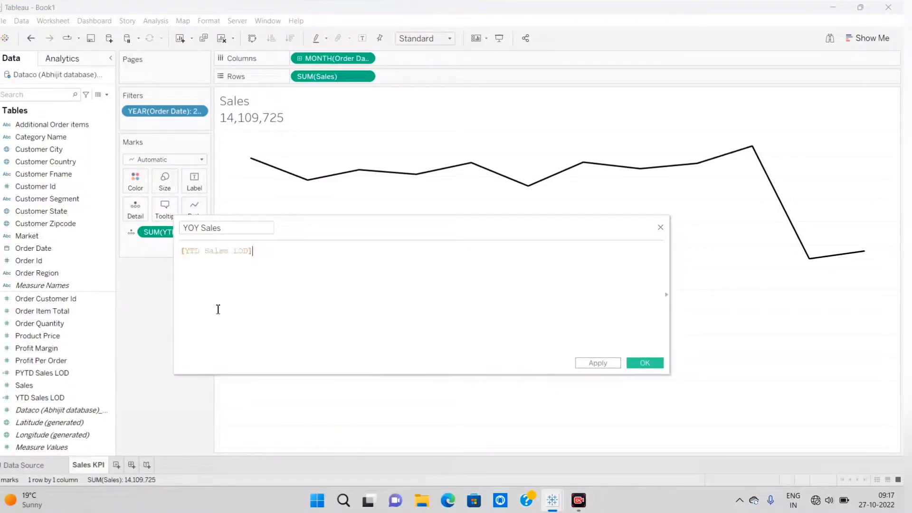
{"action": "type", "text": "-py"}
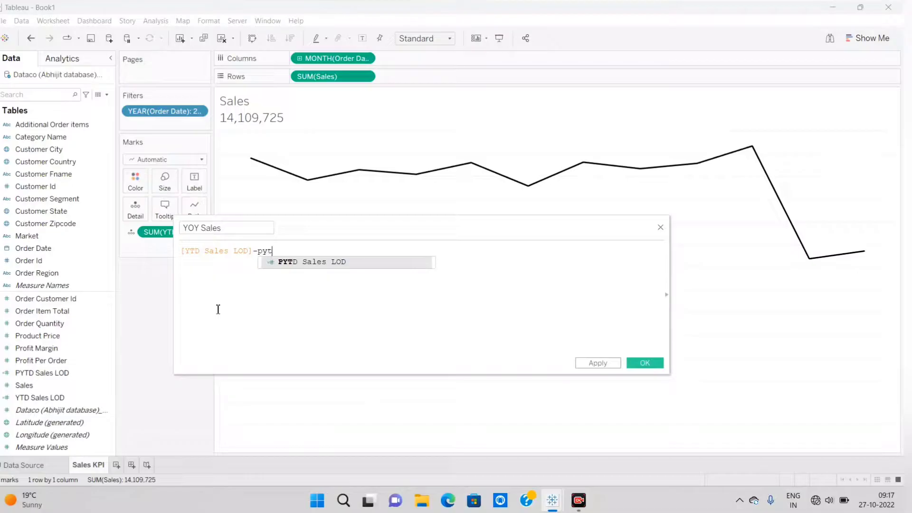
{"action": "type", "text": "t"}
{"action": "key", "text": "Return"}
{"action": "left_click", "coordinate": [183, 252]}
{"action": "type", "text": "["}
{"action": "left_click", "coordinate": [361, 255]}
{"action": "type", "text": ")"}
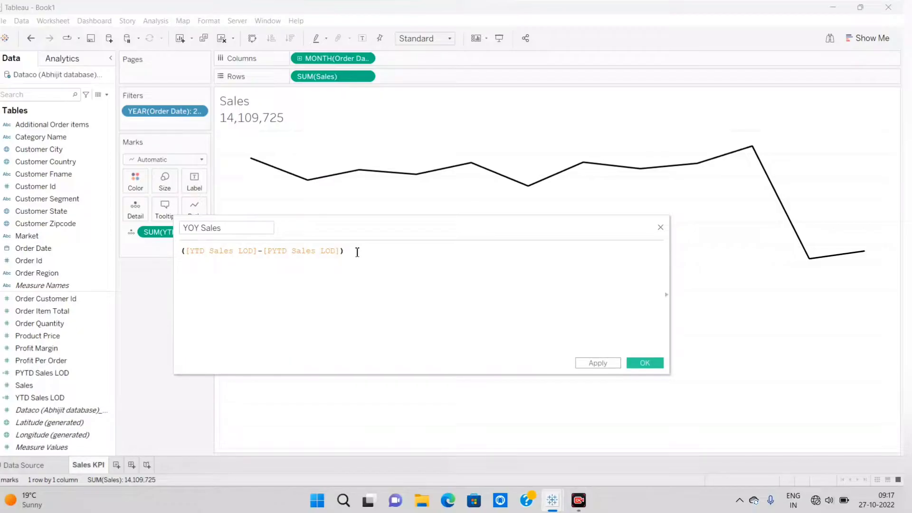
Step: Divide the bracketed difference in the YOY Sales formula by [PYTD Sales LOD] and save the calculation
{"action": "type", "text": "/"}
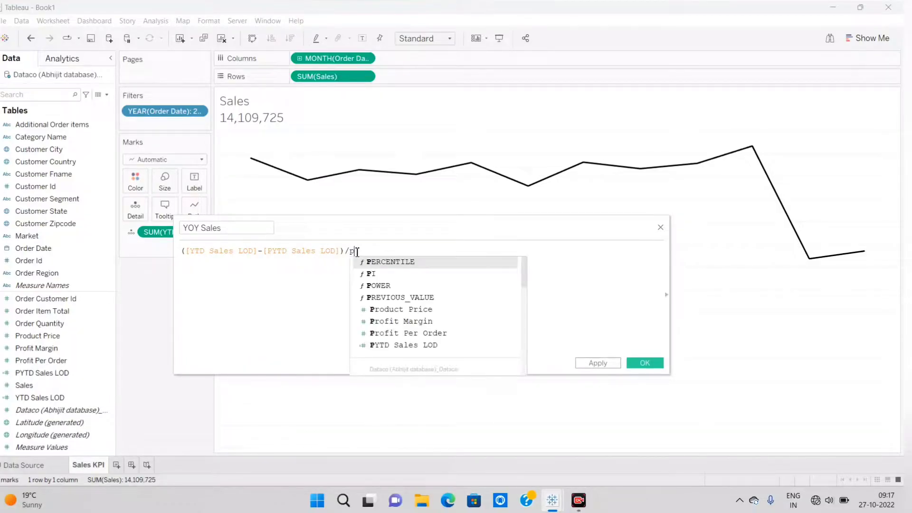
{"action": "type", "text": "pt"}
{"action": "key", "text": "BackSpace"}
{"action": "type", "text": "yt"}
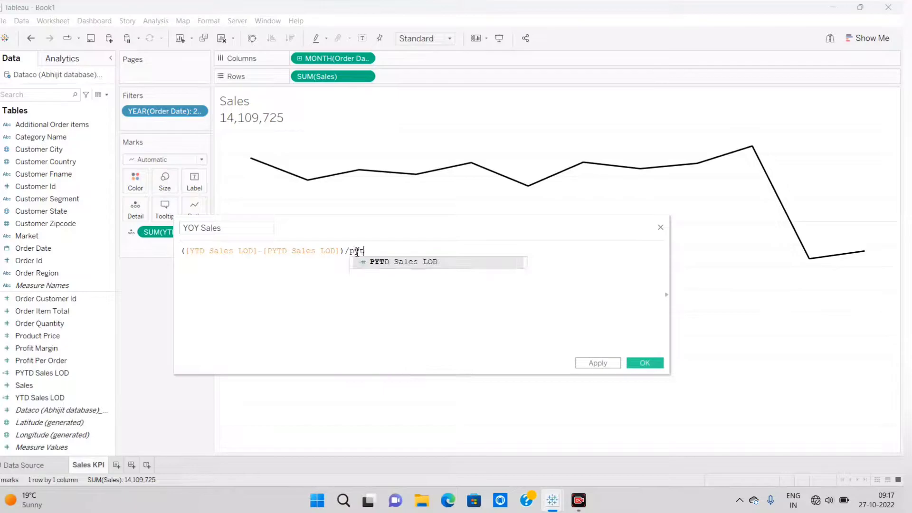
{"action": "key", "text": "Return"}
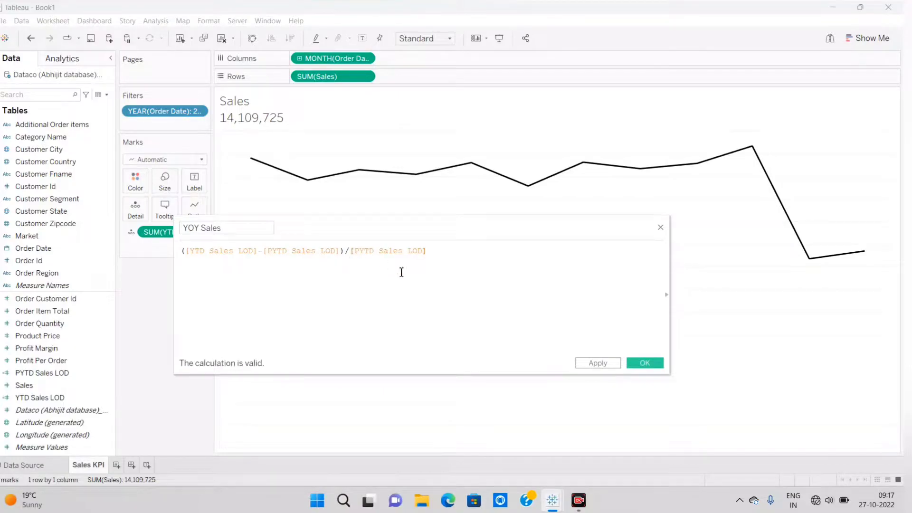
{"action": "left_click", "coordinate": [639, 365]}
Step: Add YOY Sales to Detail and insert the SUM(YOY Sales) field on a third line of the sheet title
{"action": "left_click_drag", "start_coordinate": [56, 399], "coordinate": [136, 210]}
{"action": "double_click", "coordinate": [249, 118]}
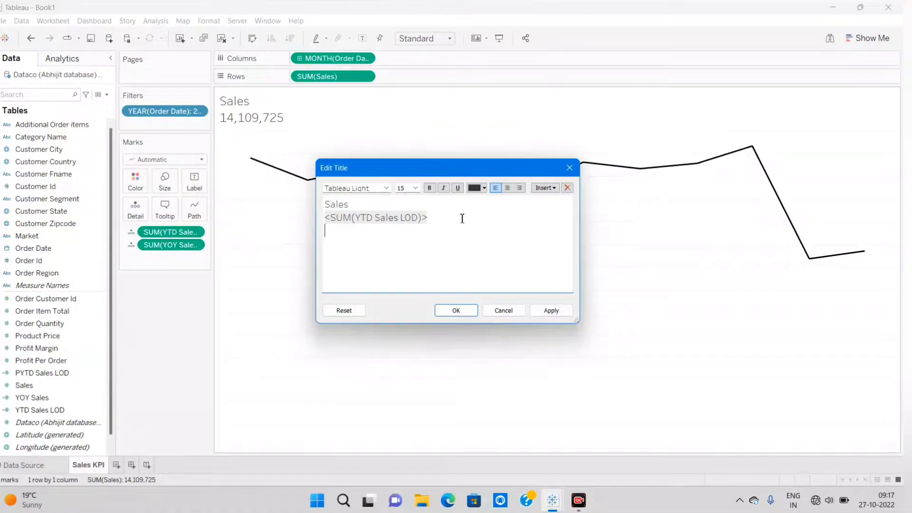
{"action": "left_click", "coordinate": [545, 188]}
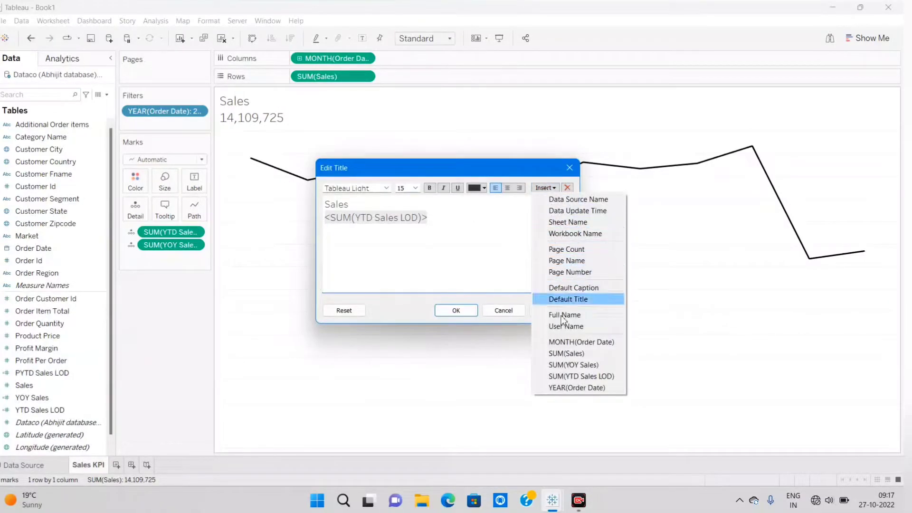
{"action": "left_click", "coordinate": [572, 365]}
{"action": "left_click", "coordinate": [539, 313]}
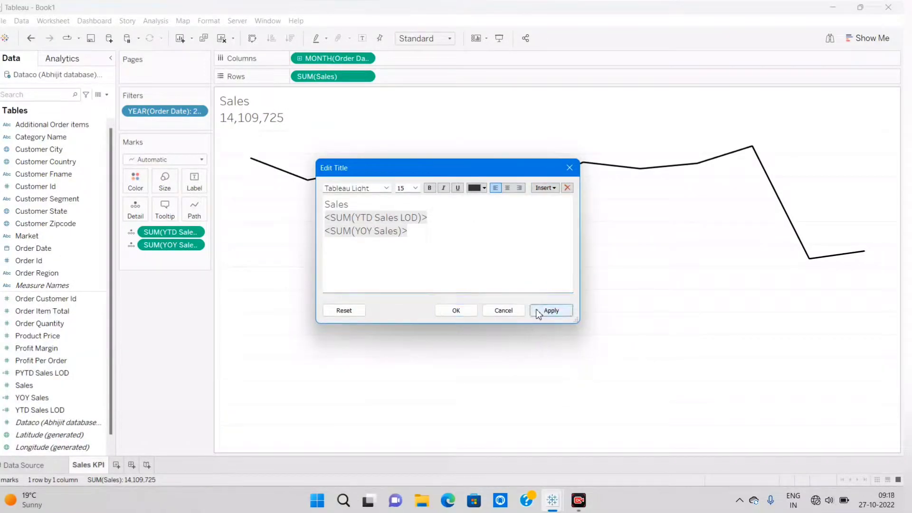
{"action": "left_click", "coordinate": [473, 315]}
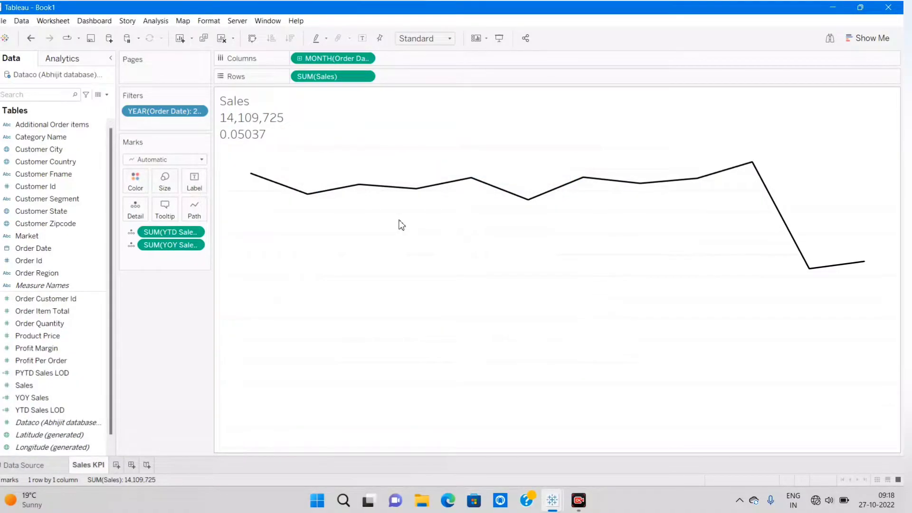
Step: Label the line with a copy of SUM(Sales), restricting the labels to the most recent mark
{"action": "mouse_move", "coordinate": [790, 209]}
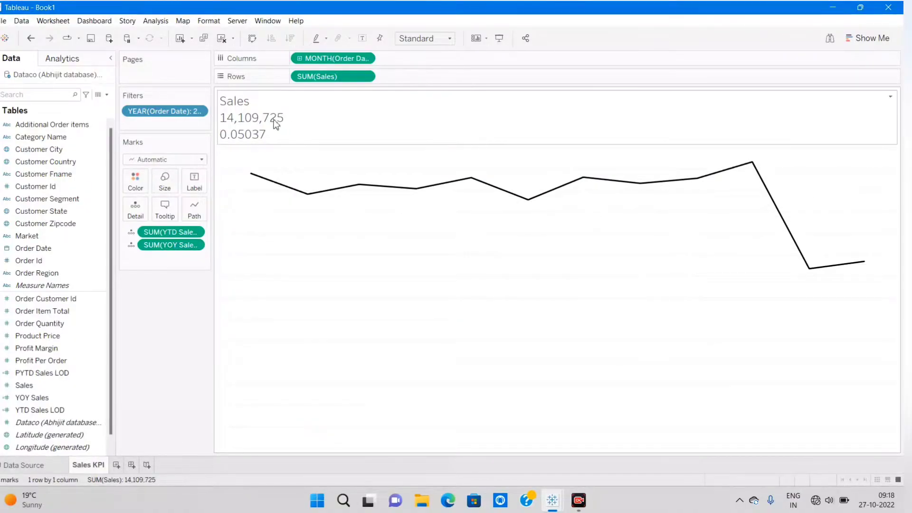
{"action": "left_click_drag", "start_coordinate": [319, 79], "coordinate": [184, 191]}
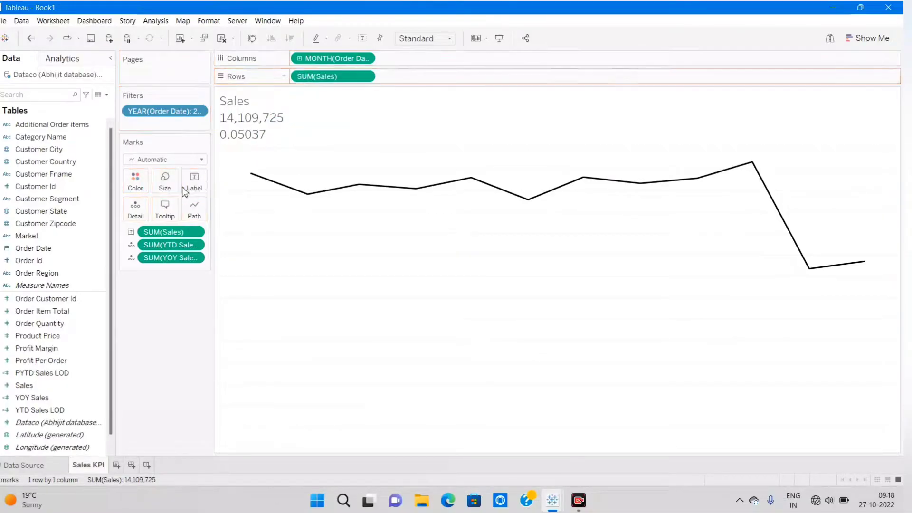
{"action": "left_click", "coordinate": [185, 190]}
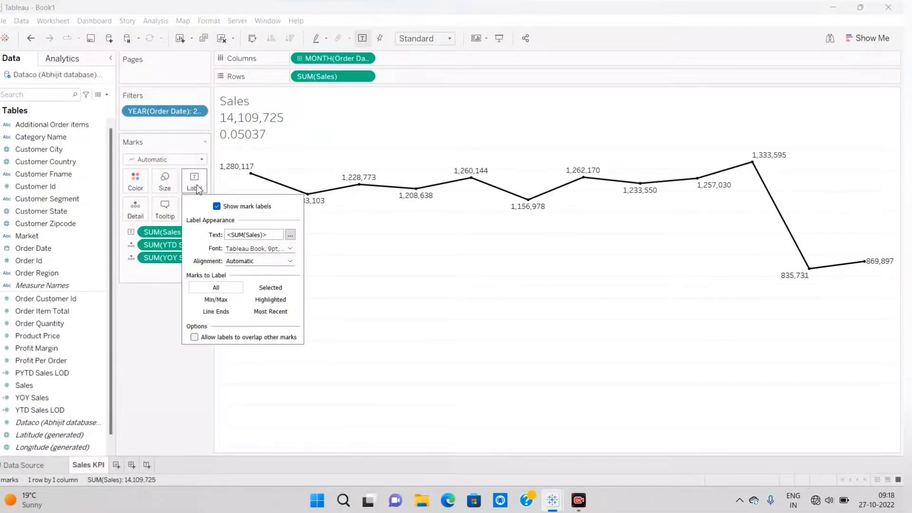
{"action": "left_click", "coordinate": [271, 311]}
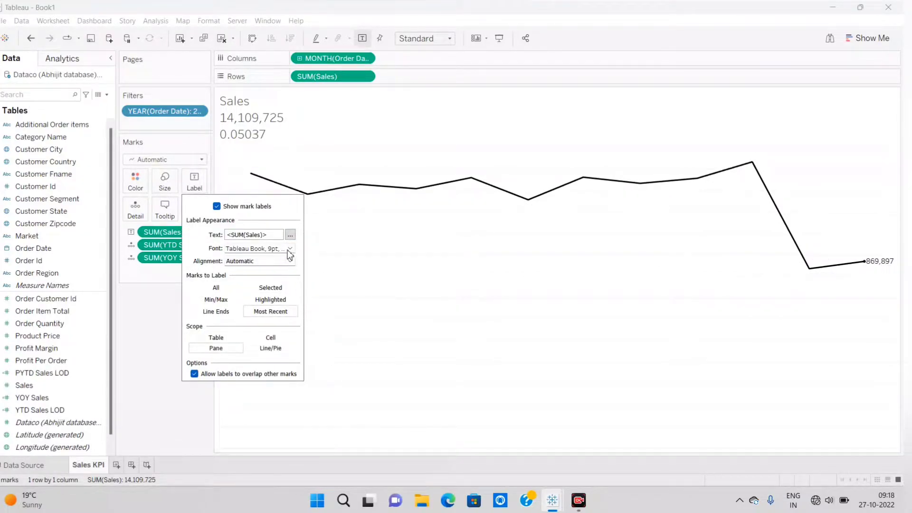
Step: Set the font of the SUM(Sales) mark label to Tableau Semibold and close the label settings
{"action": "left_click", "coordinate": [290, 235]}
{"action": "left_click_drag", "start_coordinate": [412, 237], "coordinate": [322, 236]}
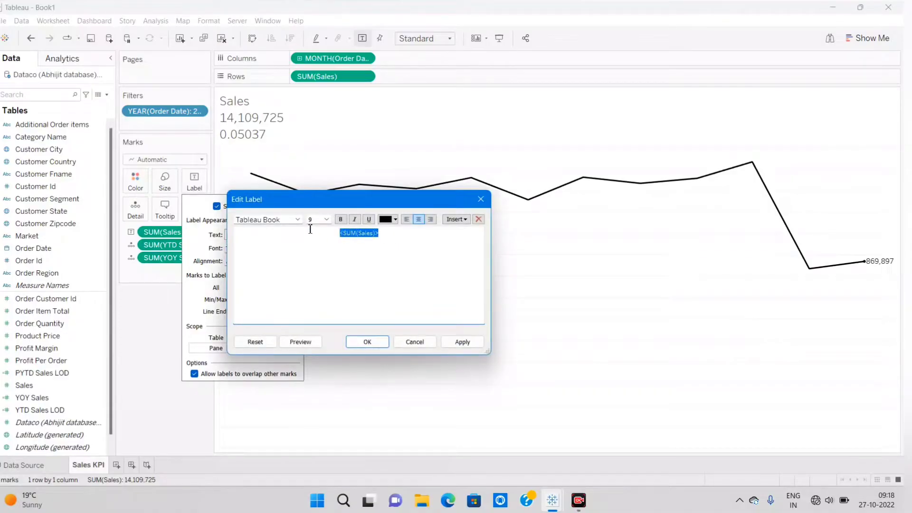
{"action": "left_click", "coordinate": [297, 219]}
{"action": "left_click", "coordinate": [286, 261]}
{"action": "left_click", "coordinate": [461, 345]}
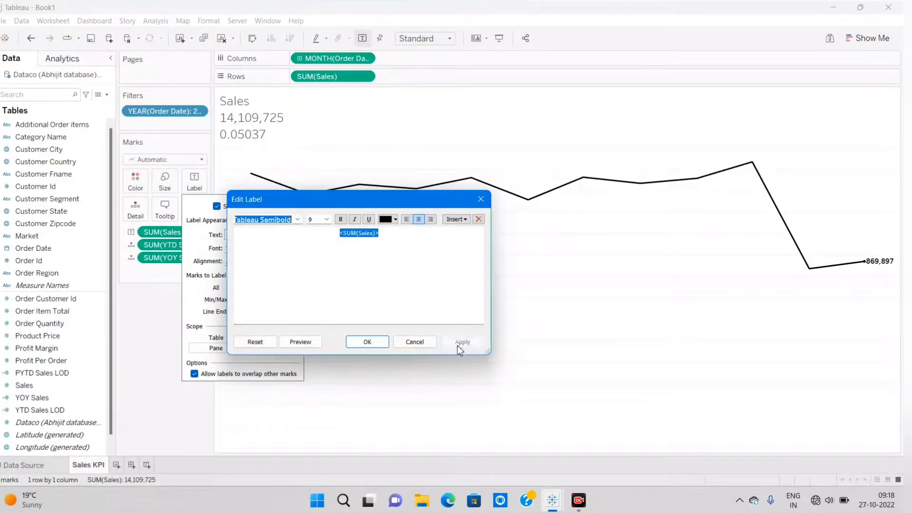
{"action": "left_click", "coordinate": [367, 342]}
{"action": "left_click", "coordinate": [168, 340]}
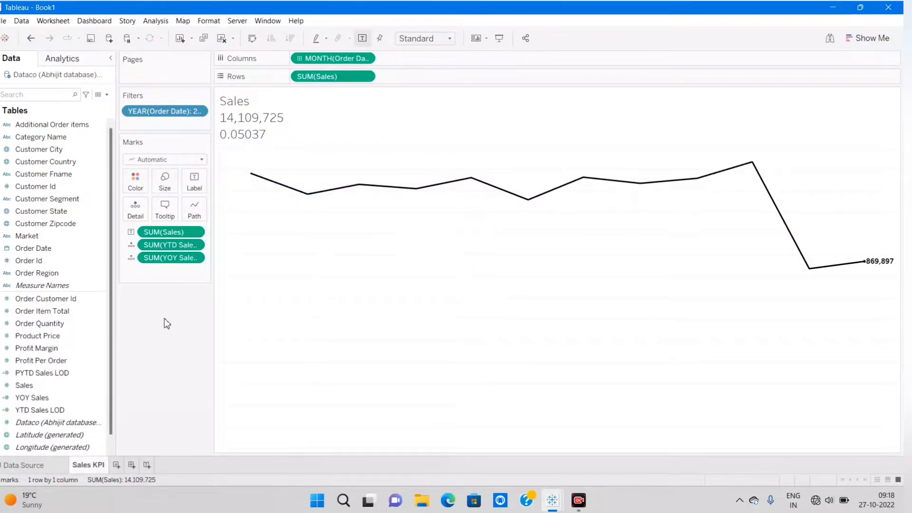
Step: Centre the "Sales" line of the sheet title and set its font to Tableau Bold
{"action": "double_click", "coordinate": [244, 117]}
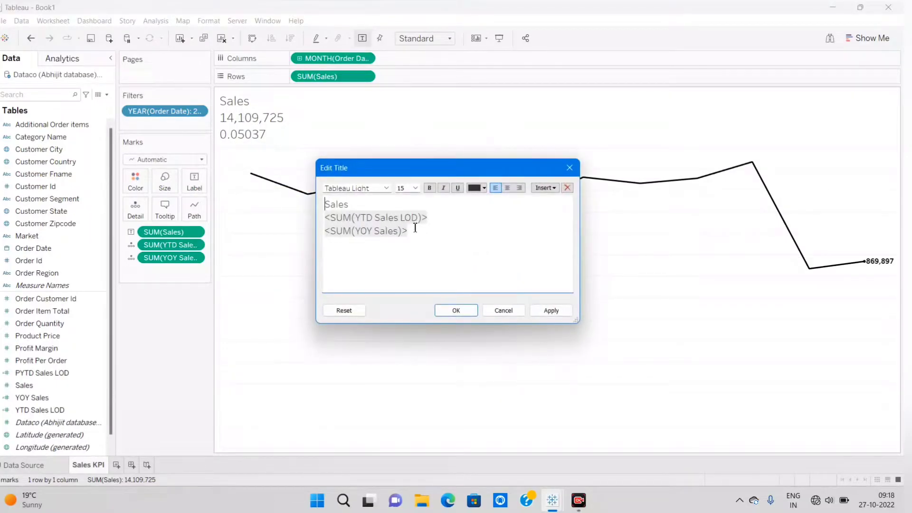
{"action": "left_click_drag", "start_coordinate": [352, 205], "coordinate": [317, 201]}
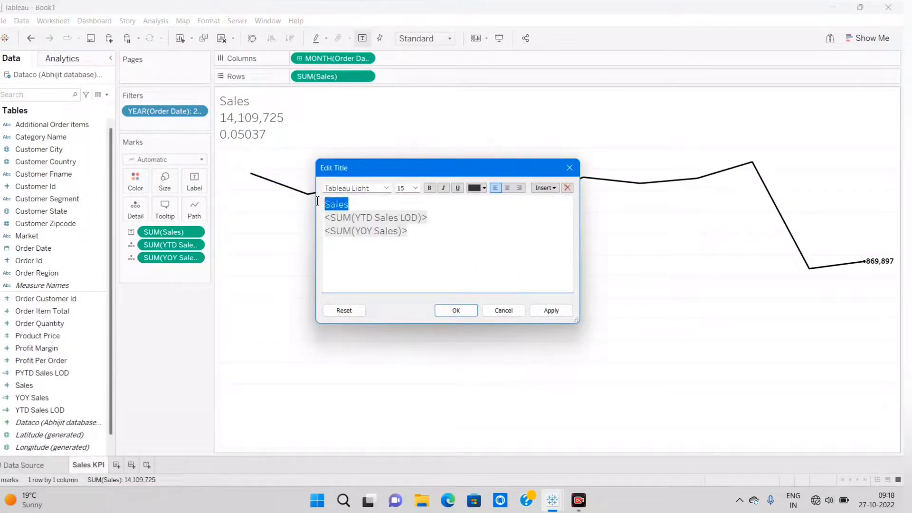
{"action": "left_click", "coordinate": [507, 188]}
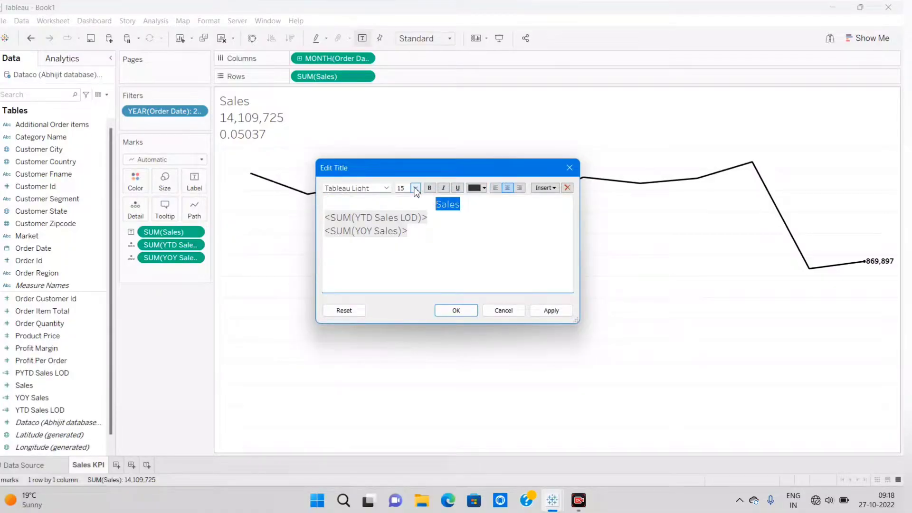
{"action": "left_click", "coordinate": [387, 188]}
{"action": "scroll", "coordinate": [384, 247], "scroll_direction": "up", "scroll_amount": 2}
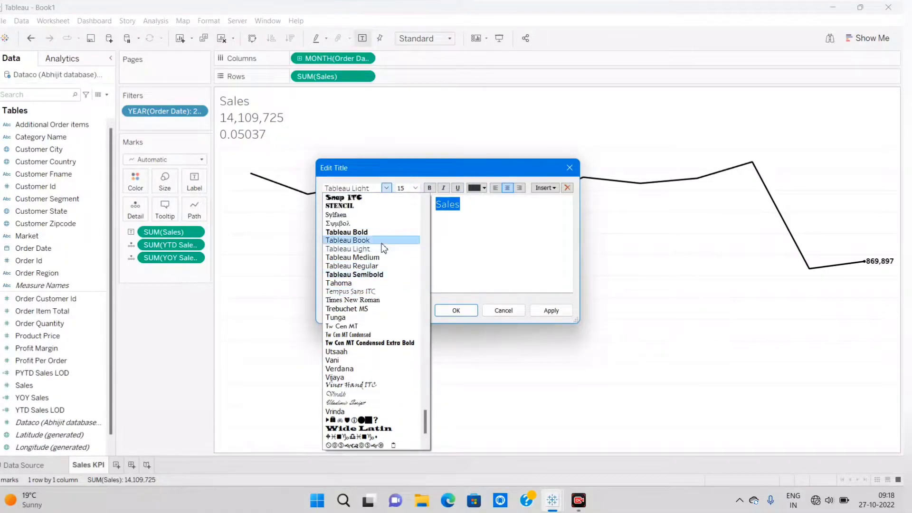
{"action": "left_click", "coordinate": [361, 231]}
{"action": "left_click", "coordinate": [545, 309]}
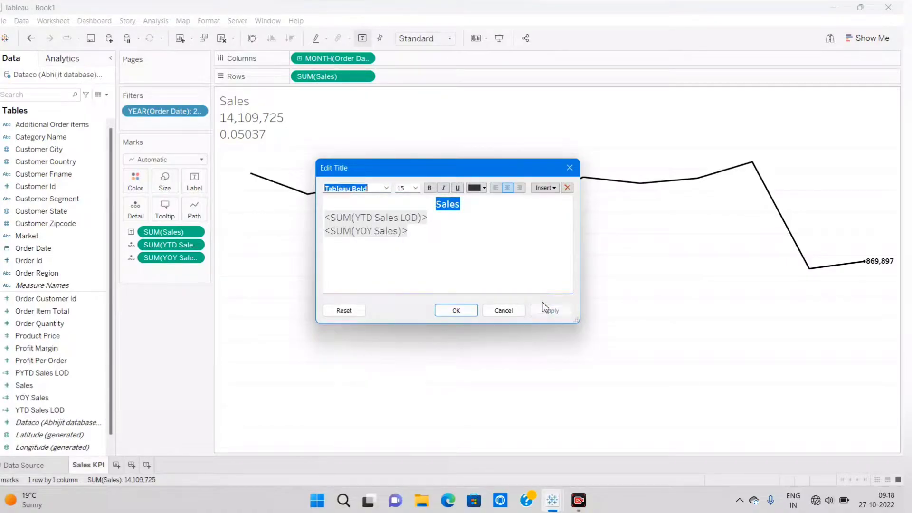
Step: Format the SUM(YTD Sales LOD) line of the title as Tableau Bold, size 20, centred
{"action": "left_click_drag", "start_coordinate": [438, 218], "coordinate": [323, 222]}
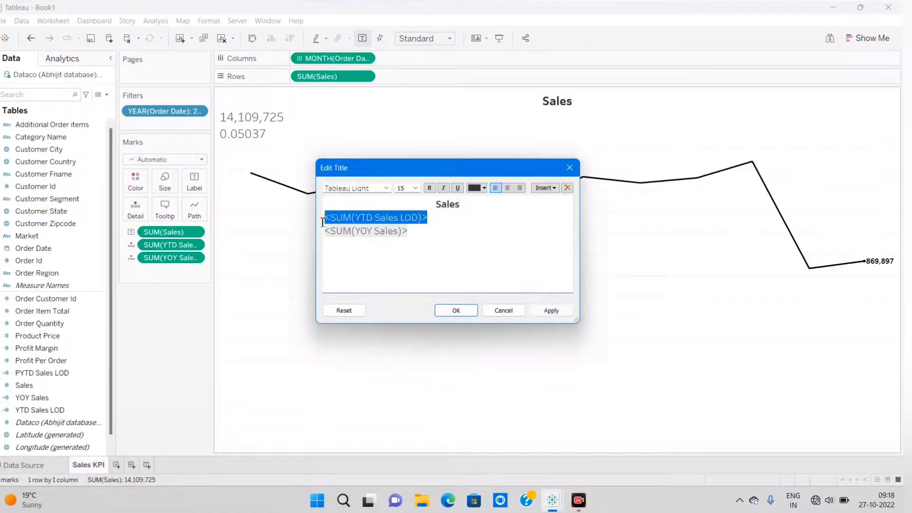
{"action": "left_click", "coordinate": [415, 188]}
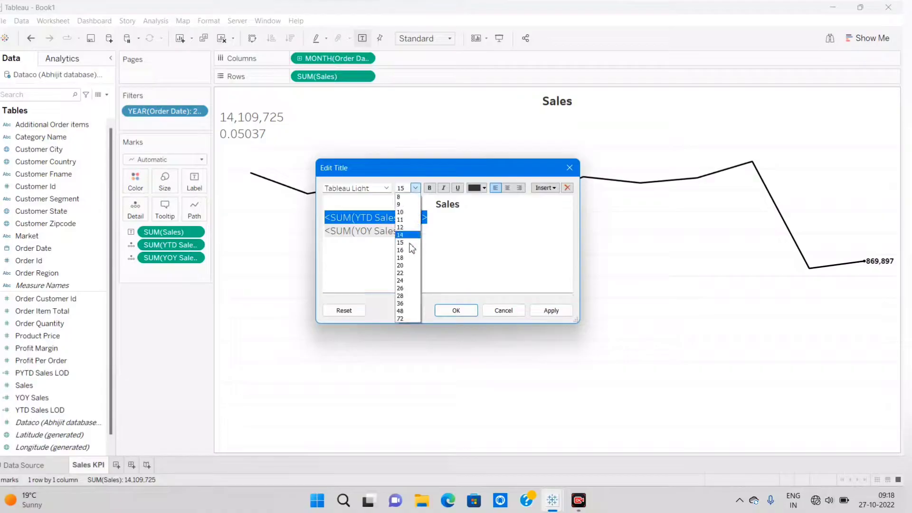
{"action": "left_click", "coordinate": [407, 261]}
{"action": "left_click", "coordinate": [387, 188]}
{"action": "scroll", "coordinate": [370, 228], "scroll_direction": "up", "scroll_amount": 1}
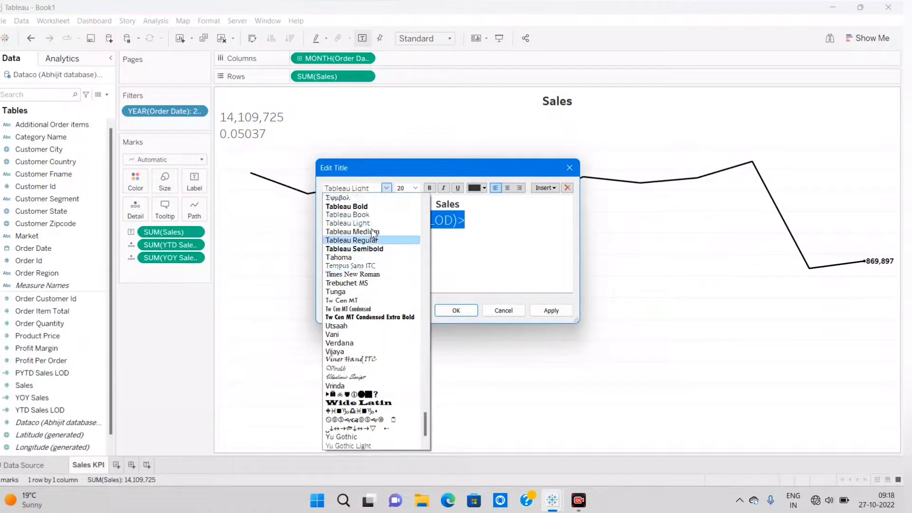
{"action": "left_click", "coordinate": [367, 205]}
{"action": "left_click", "coordinate": [508, 188]}
{"action": "left_click", "coordinate": [551, 310]}
Step: Format the SUM(YOY Sales) line of the title as Tableau Bold, size 12, red and centred
{"action": "left_click_drag", "start_coordinate": [433, 240], "coordinate": [319, 233]}
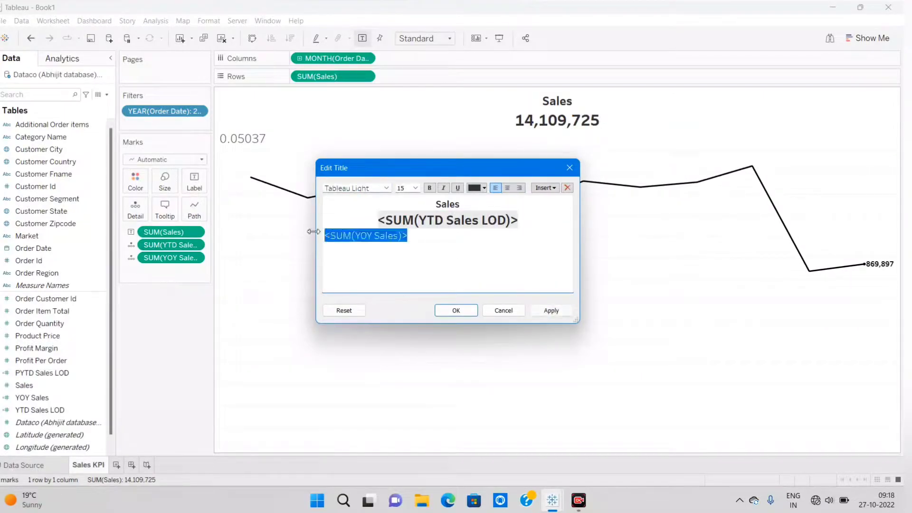
{"action": "left_click", "coordinate": [415, 187]}
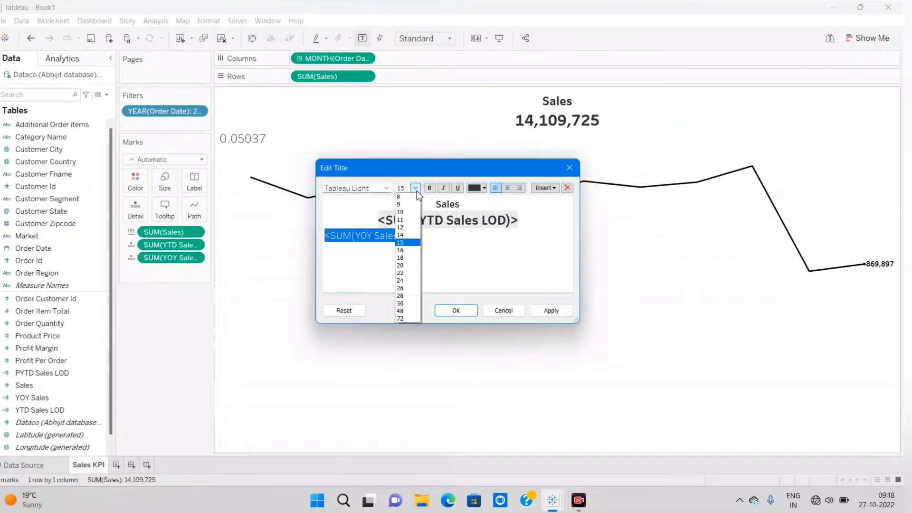
{"action": "left_click", "coordinate": [400, 227]}
{"action": "left_click", "coordinate": [386, 187]}
{"action": "scroll", "coordinate": [368, 210], "scroll_direction": "up", "scroll_amount": 1}
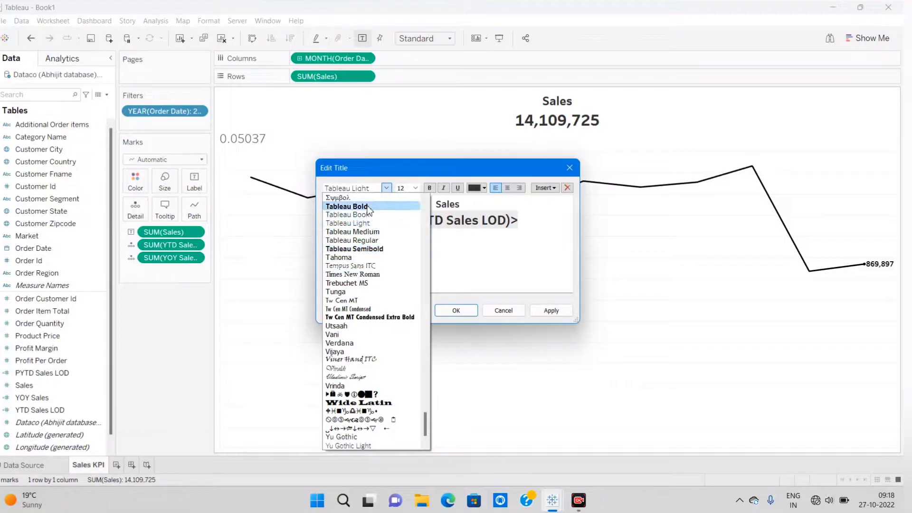
{"action": "left_click", "coordinate": [368, 206]}
{"action": "left_click", "coordinate": [475, 187]}
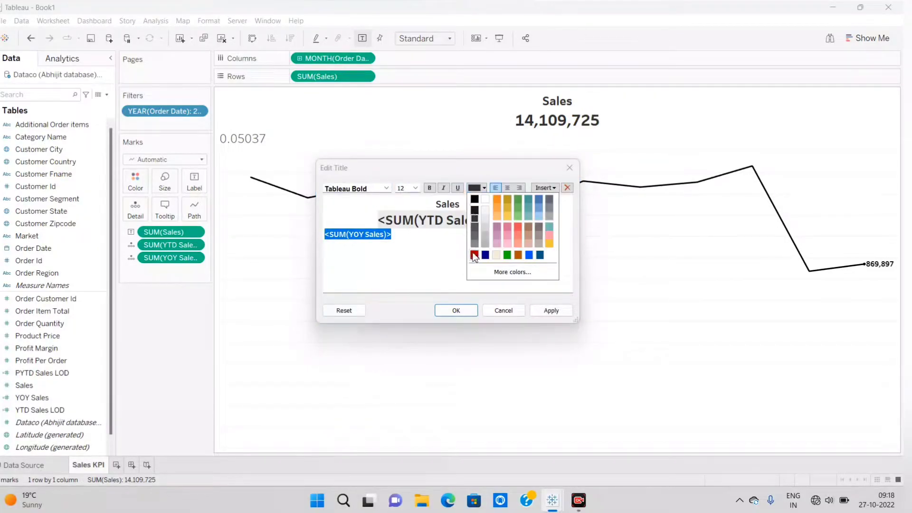
{"action": "left_click", "coordinate": [475, 255]}
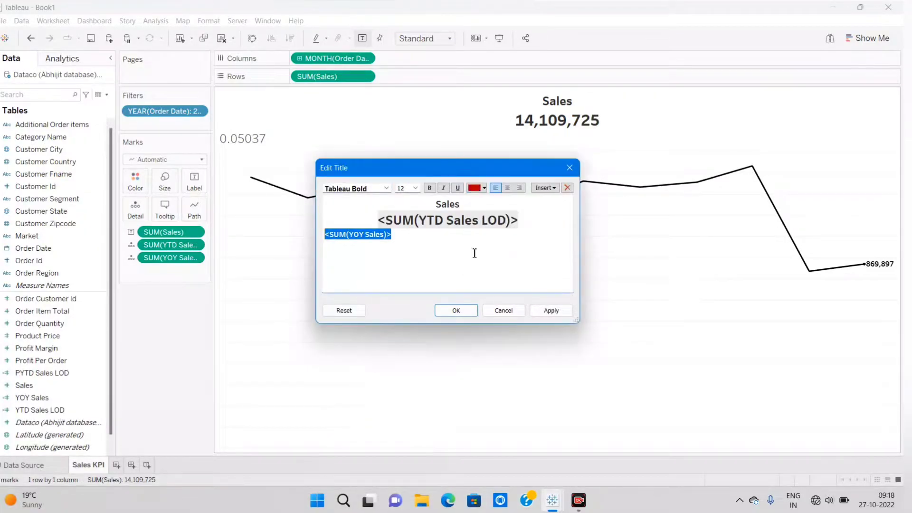
{"action": "left_click", "coordinate": [507, 189]}
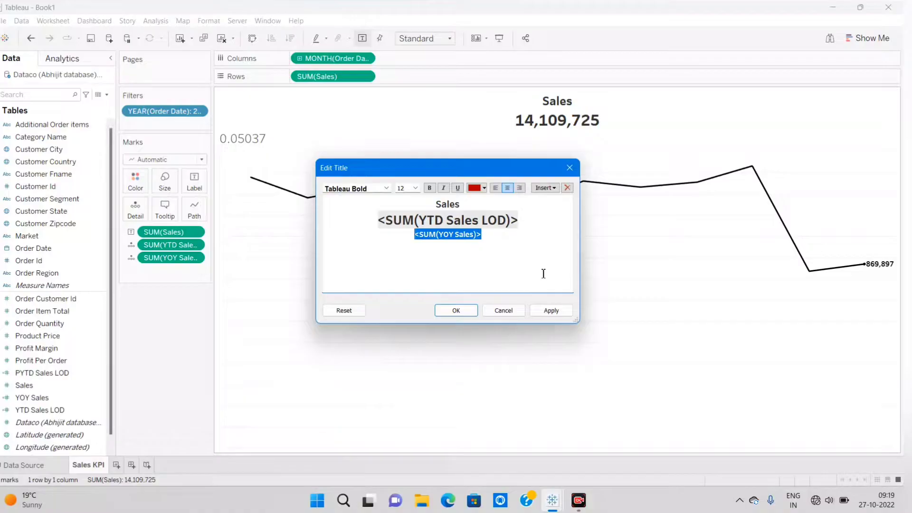
{"action": "left_click", "coordinate": [550, 310]}
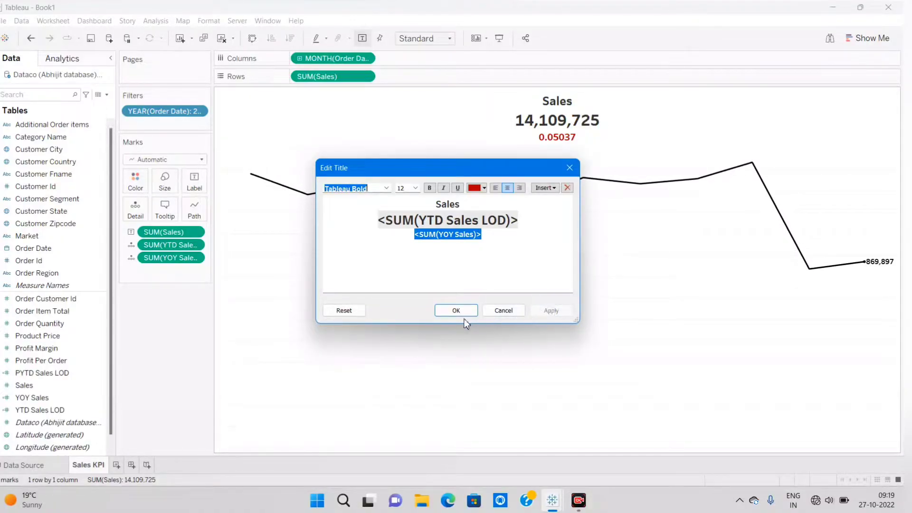
Step: Append "vs PY" after the SUM(YOY Sales) field in the title and save the title
{"action": "left_click", "coordinate": [499, 238]}
{"action": "type", "text": "vs PY"}
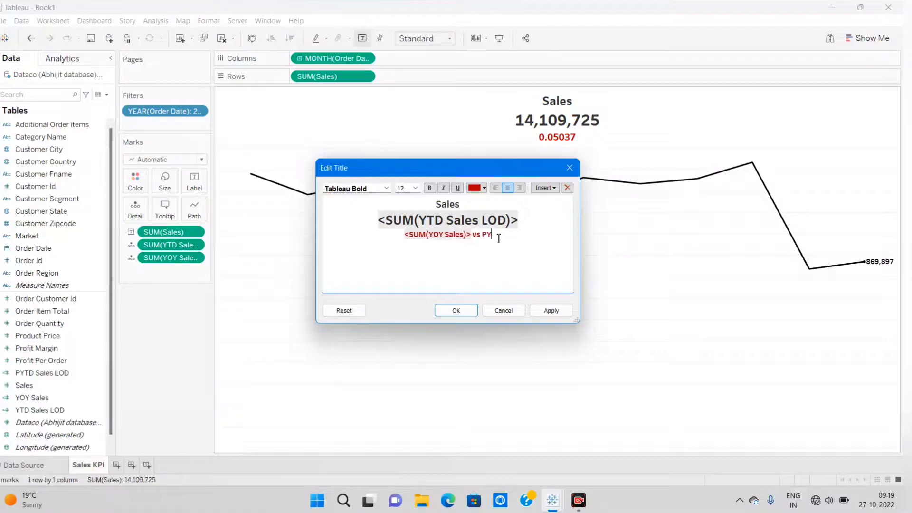
{"action": "left_click", "coordinate": [551, 311]}
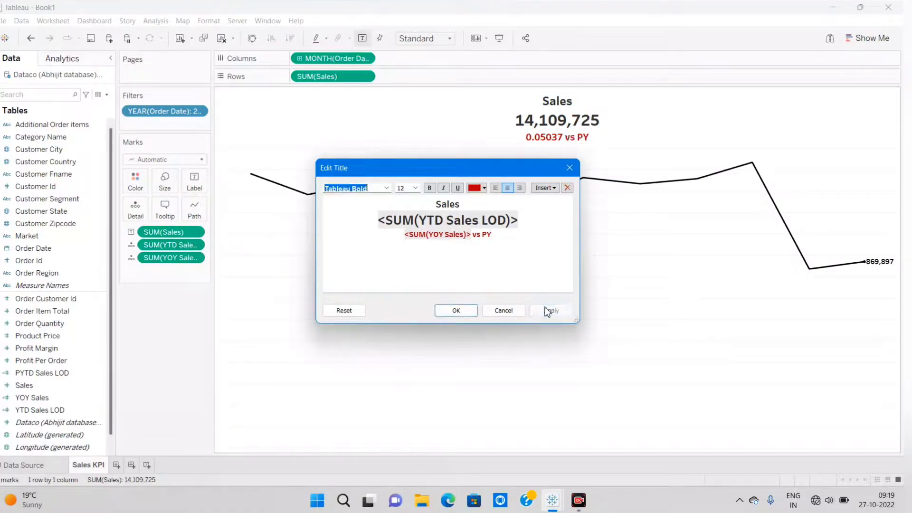
{"action": "left_click", "coordinate": [454, 311]}
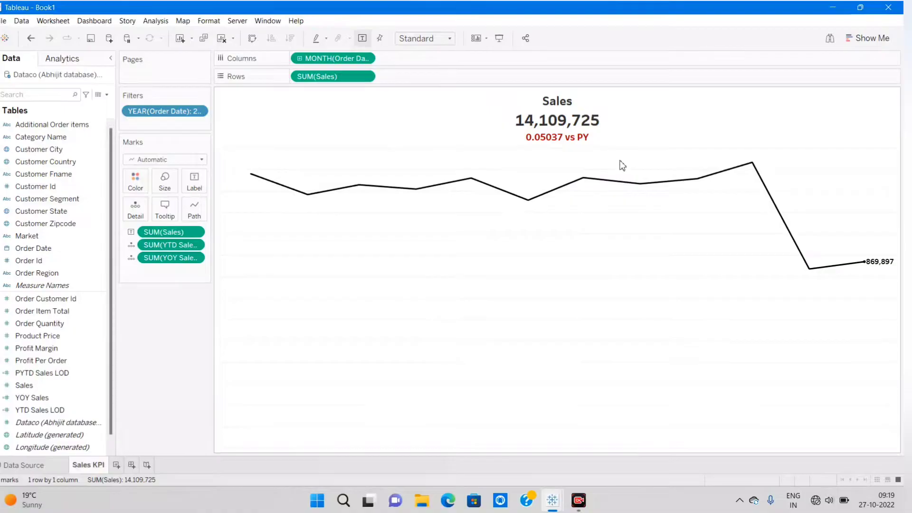
{"action": "right_click", "coordinate": [167, 246]}
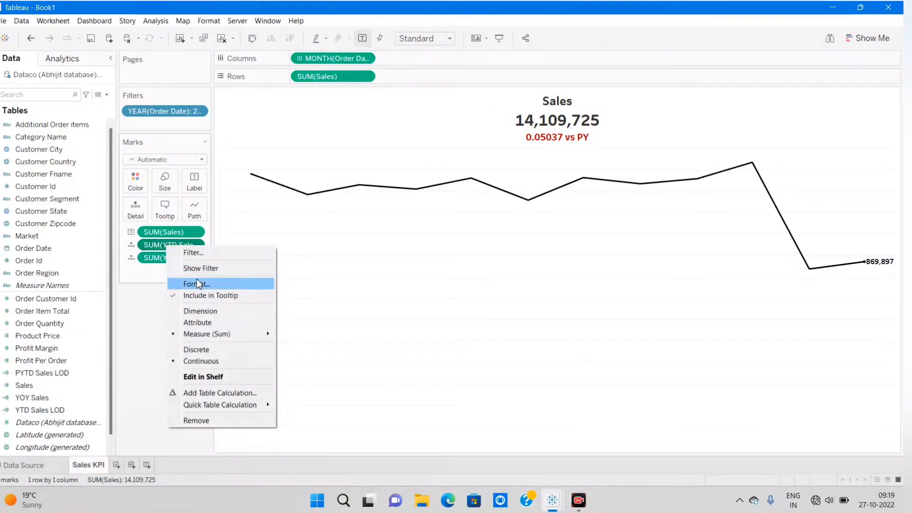
{"action": "left_click", "coordinate": [147, 283]}
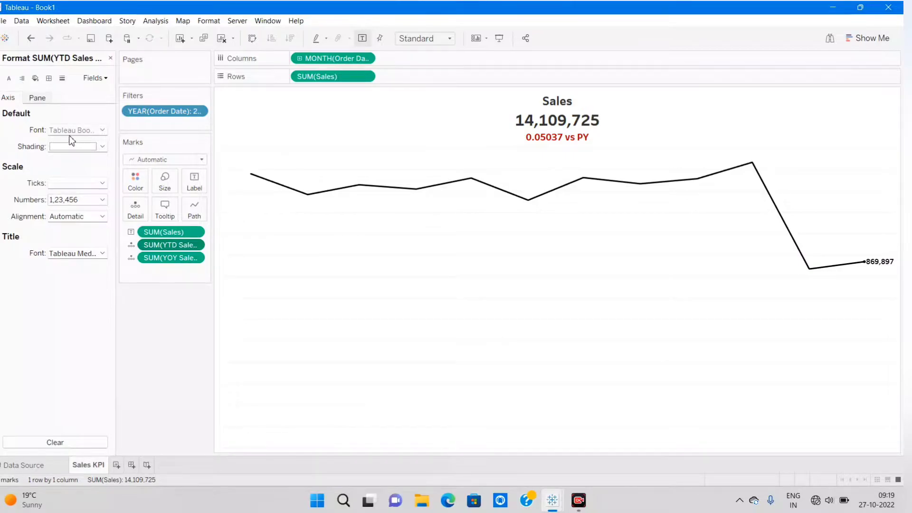
{"action": "left_click", "coordinate": [111, 59]}
Step: Format the numbers of the SUM(Sales) label as custom currency with a $ prefix and display units of Millions (M)
{"action": "right_click", "coordinate": [165, 231]}
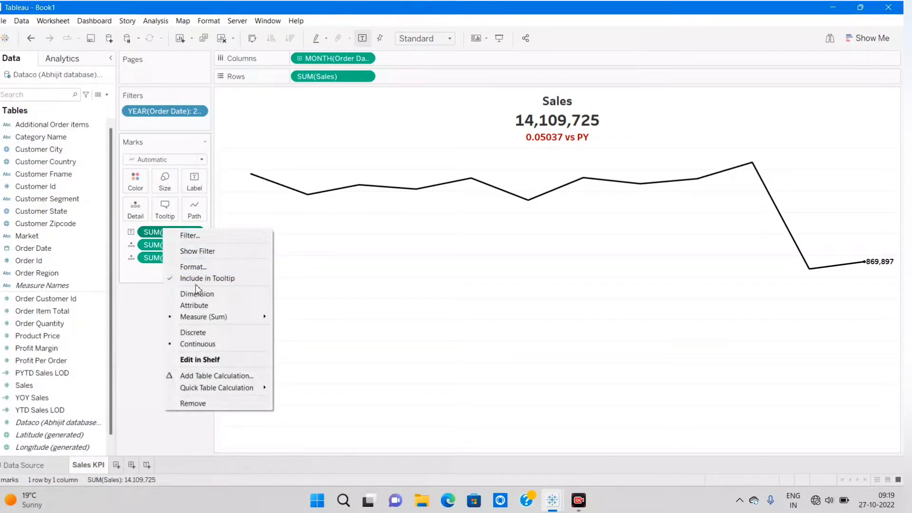
{"action": "left_click", "coordinate": [190, 267]}
{"action": "left_click", "coordinate": [78, 164]}
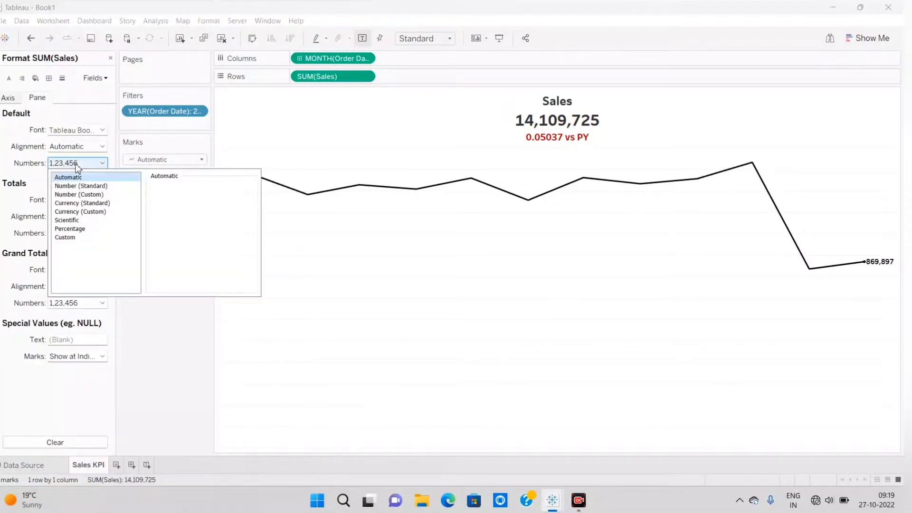
{"action": "left_click", "coordinate": [80, 212]}
{"action": "left_click_drag", "start_coordinate": [156, 269], "coordinate": [148, 273]}
{"action": "type", "text": "$"}
{"action": "left_click", "coordinate": [167, 245]}
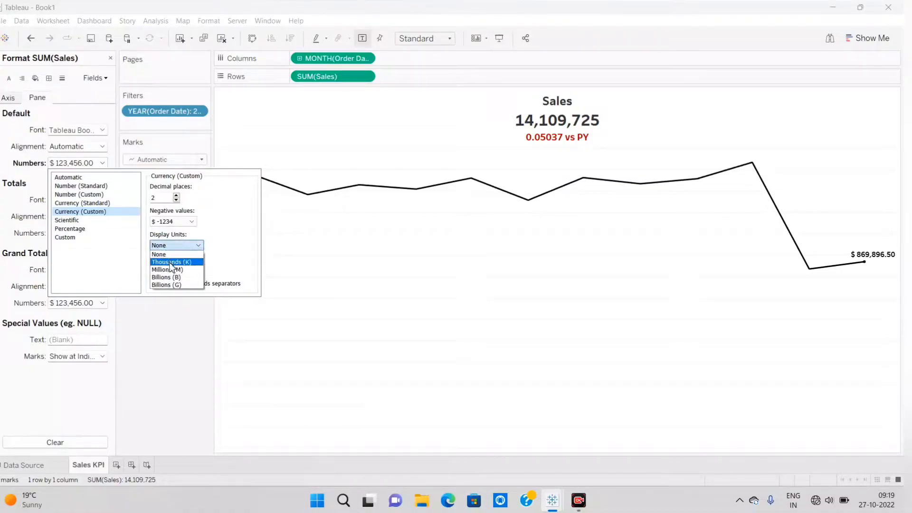
{"action": "left_click", "coordinate": [167, 269]}
{"action": "left_click", "coordinate": [213, 361]}
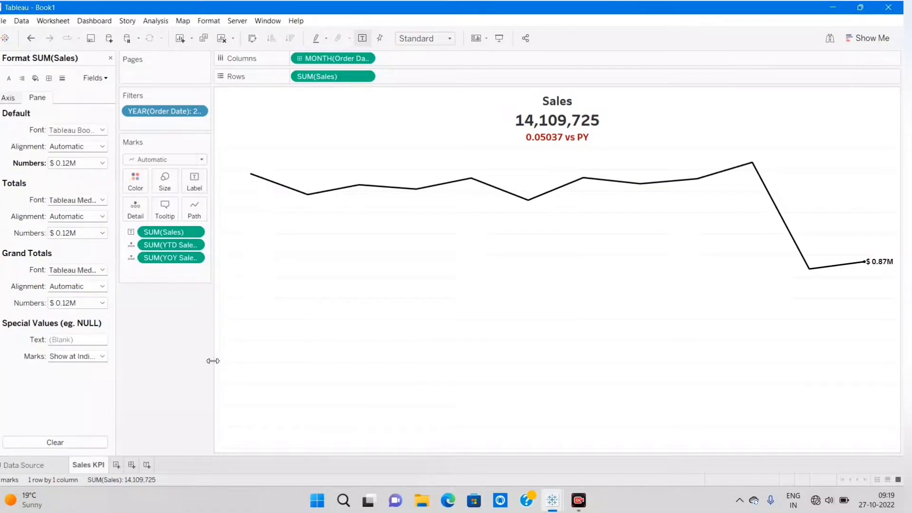
Step: Format the SUM(YTD Sales LOD) numbers as custom currency with a $ prefix and display units of Millions (M)
{"action": "left_click", "coordinate": [176, 244]}
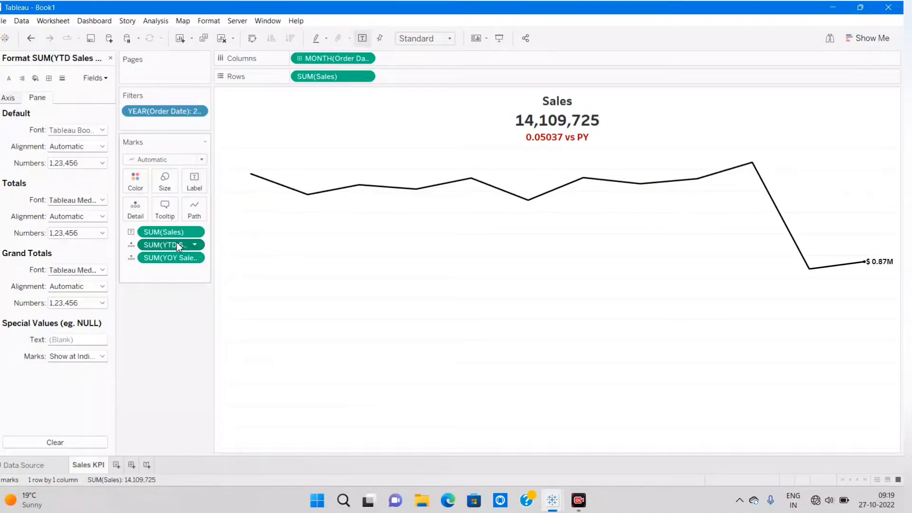
{"action": "left_click", "coordinate": [72, 163]}
{"action": "left_click", "coordinate": [81, 211]}
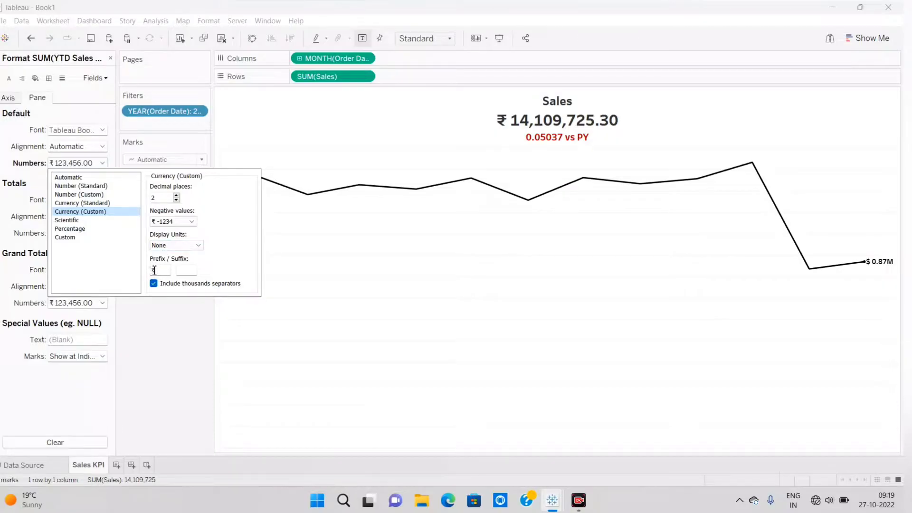
{"action": "type", "text": "$"}
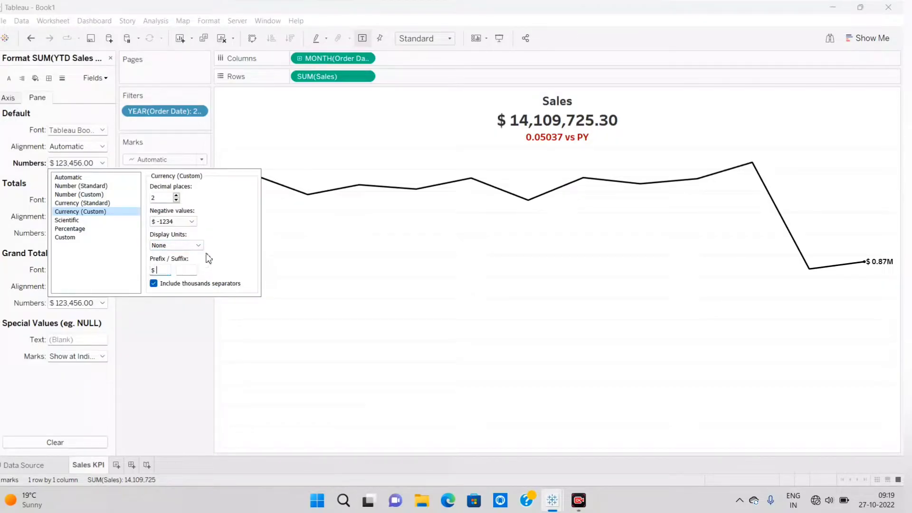
{"action": "left_click", "coordinate": [194, 245]}
{"action": "left_click", "coordinate": [177, 261]}
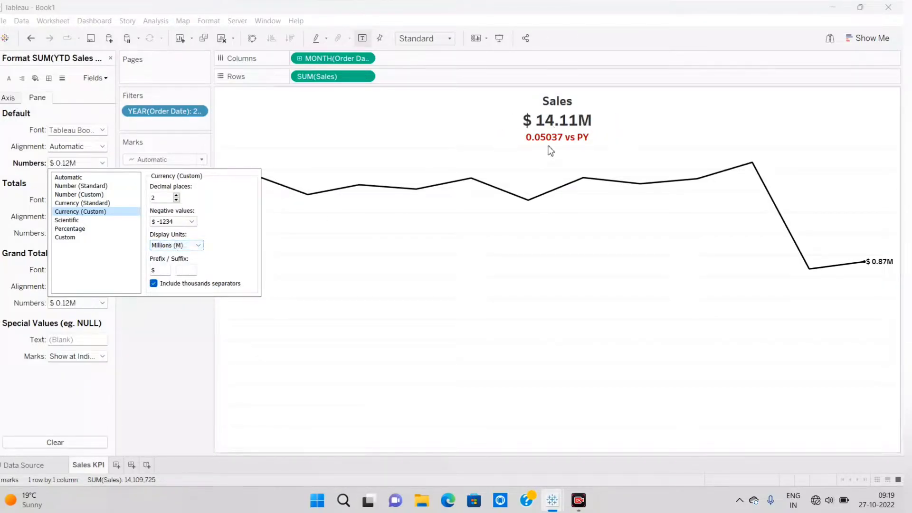
{"action": "left_click", "coordinate": [366, 159]}
Step: Format the SUM(YOY Sales) numbers as a percentage and close the formatting settings
{"action": "left_click", "coordinate": [173, 257]}
{"action": "left_click", "coordinate": [64, 164]}
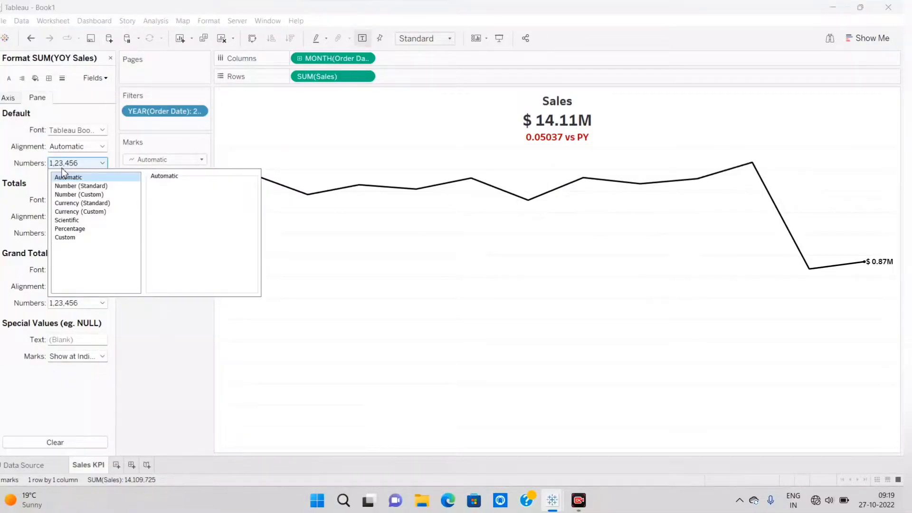
{"action": "left_click", "coordinate": [70, 229]}
{"action": "left_click", "coordinate": [210, 342]}
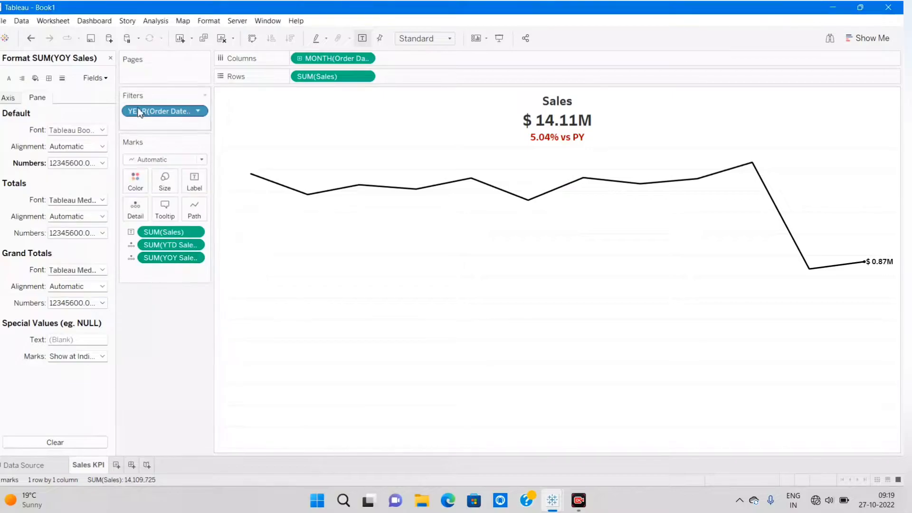
{"action": "left_click", "coordinate": [111, 57]}
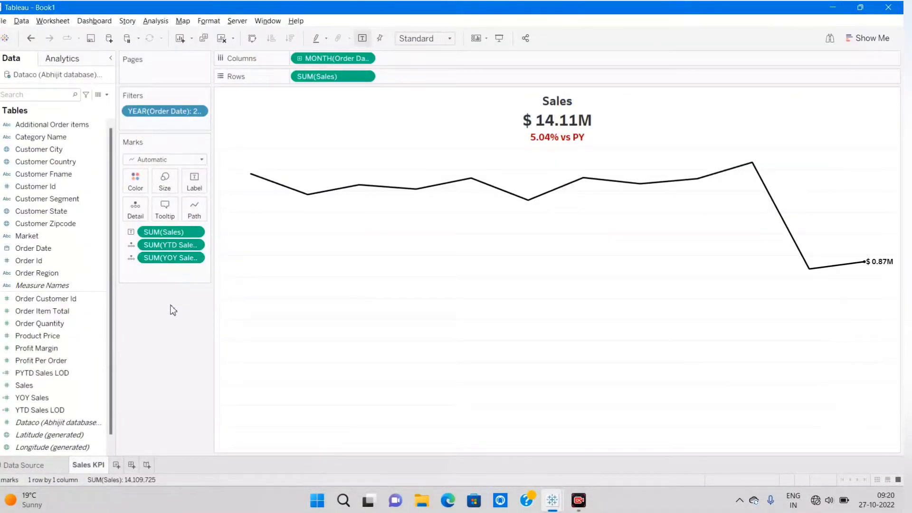
Step: Create a calculated field named "YOY sales margin" and start its formula with IF [YOY Sales]>0 THEN
{"action": "left_click", "coordinate": [105, 94]}
{"action": "left_click", "coordinate": [83, 105]}
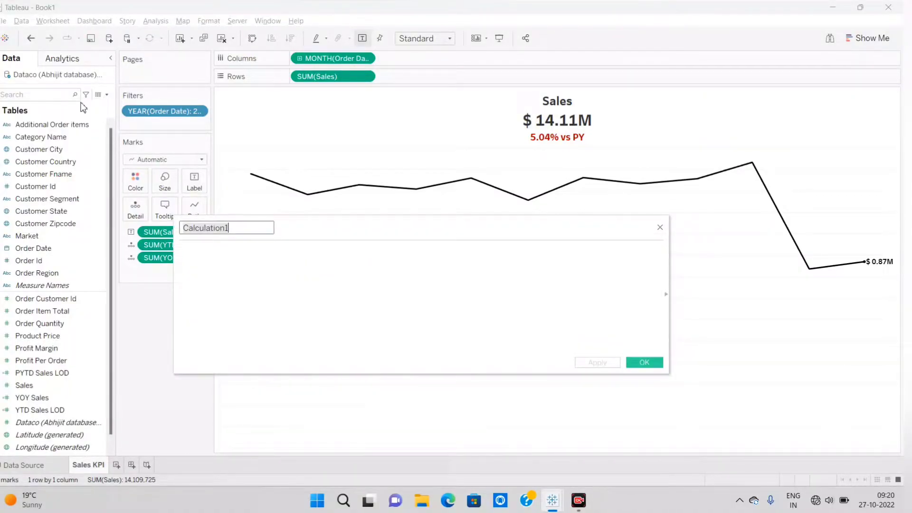
{"action": "type", "text": "YOY sa"}
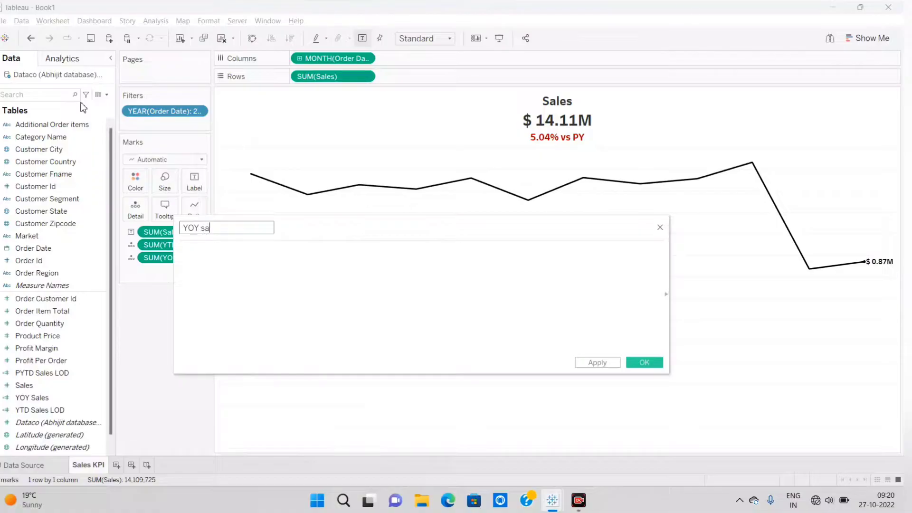
{"action": "type", "text": "les margin"}
{"action": "key", "text": "Tab"}
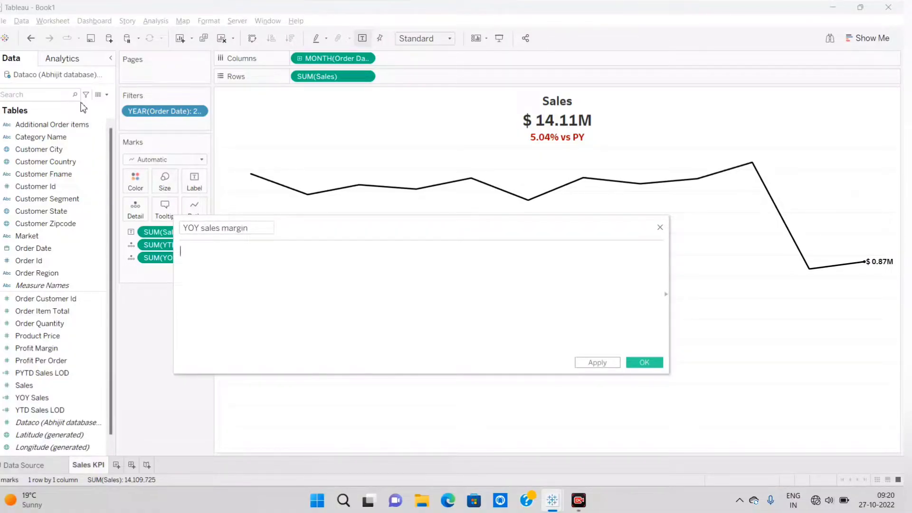
{"action": "type", "text": "IF "}
{"action": "type", "text": "[YO"}
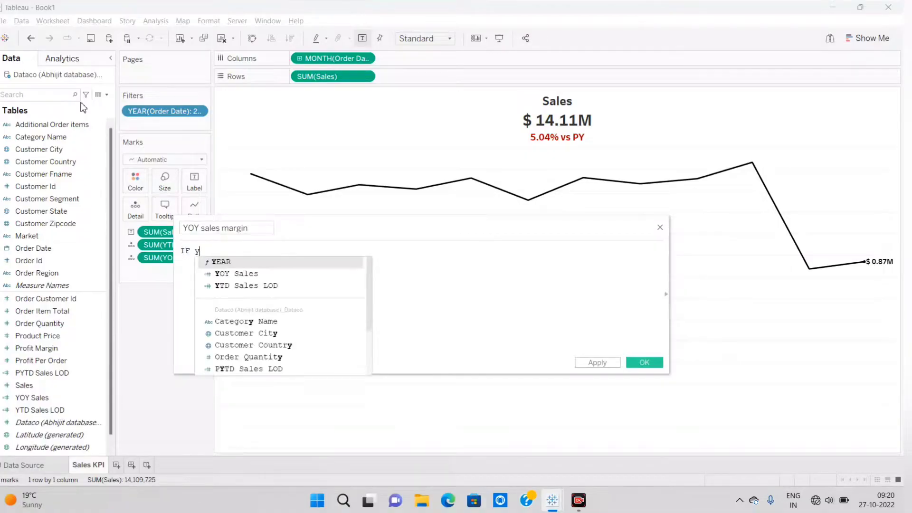
{"action": "key", "text": "Return"}
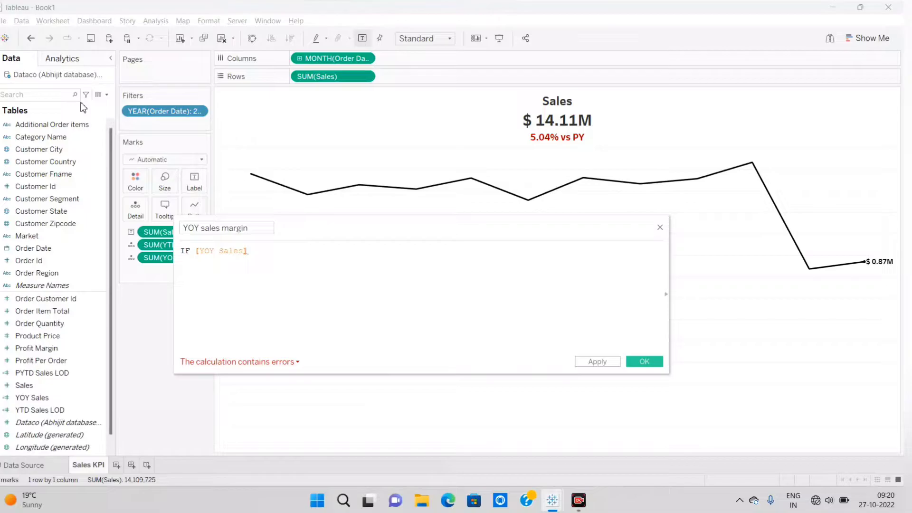
{"action": "type", "text": ">0 THEN"}
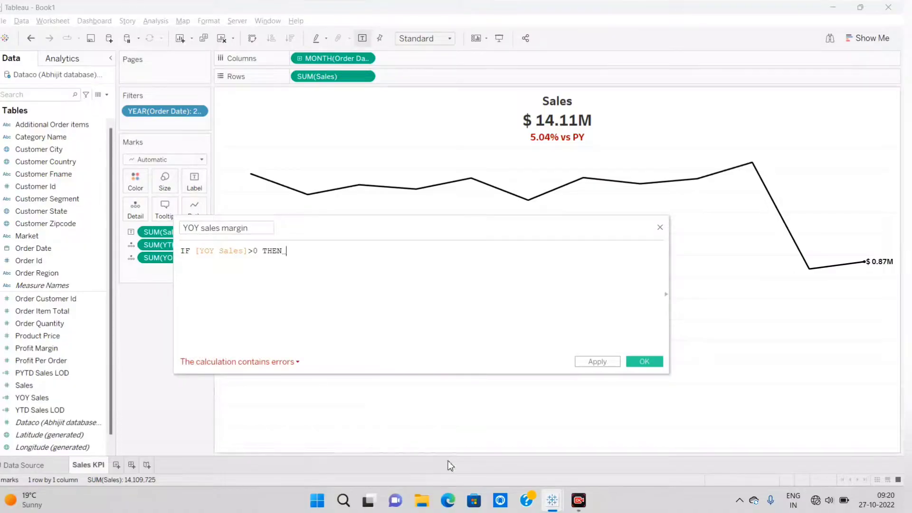
Step: Open Word from the Windows search and create a blank document
{"action": "left_click", "coordinate": [345, 500]}
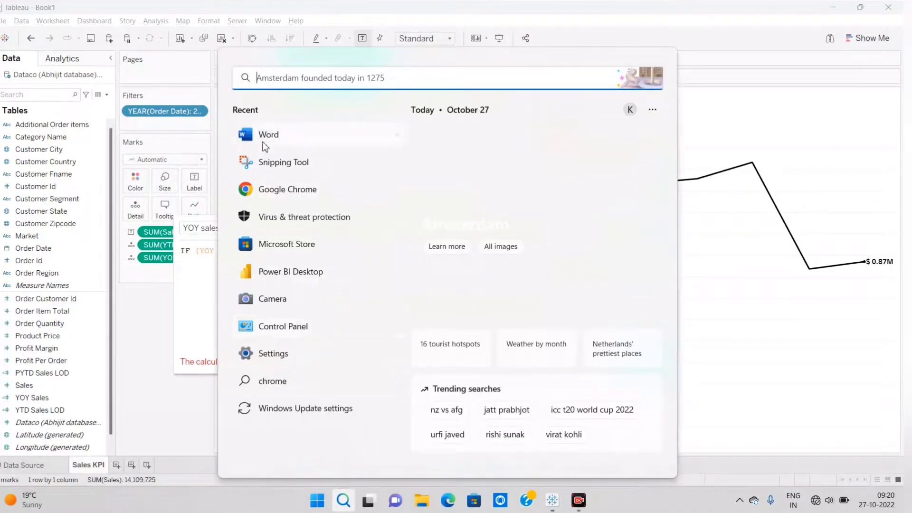
{"action": "left_click", "coordinate": [265, 144]}
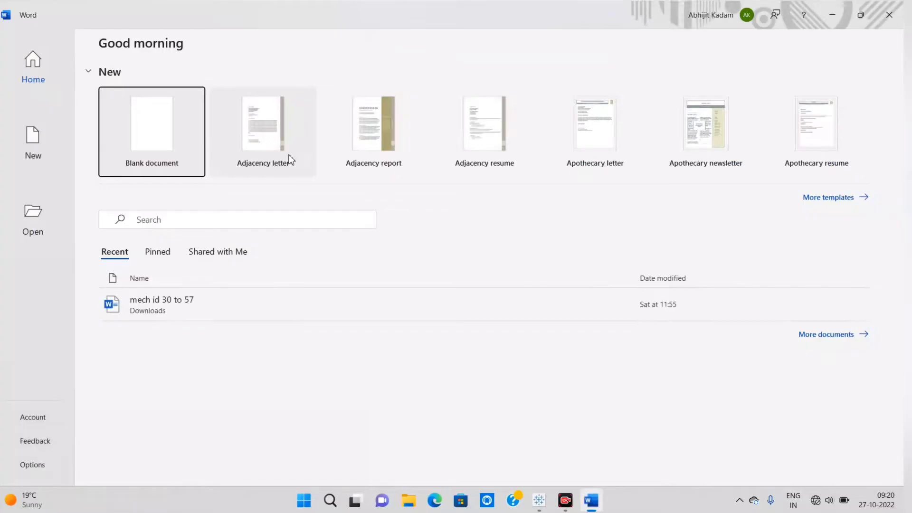
{"action": "left_click", "coordinate": [153, 133]}
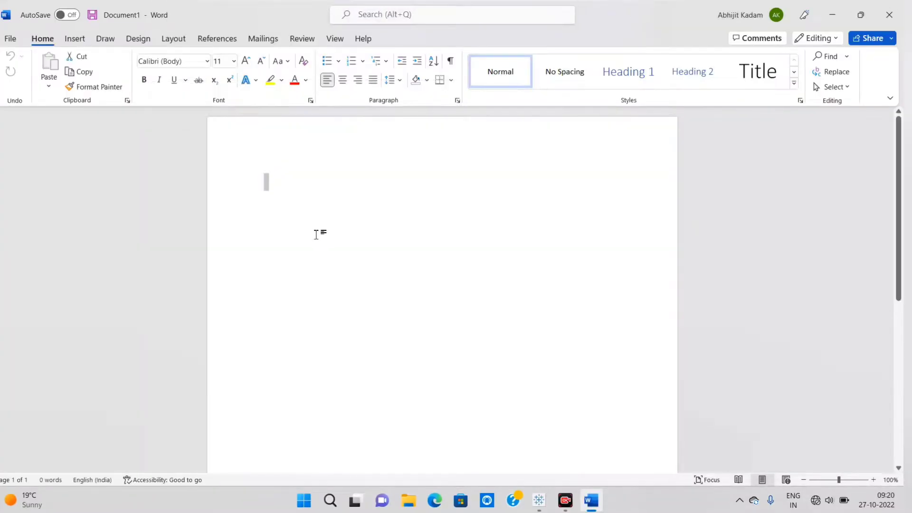
Step: Insert the black up-pointing triangle ▲ and down-pointing triangle ▼ symbols into the blank document and close the symbol list
{"action": "left_click", "coordinate": [76, 40]}
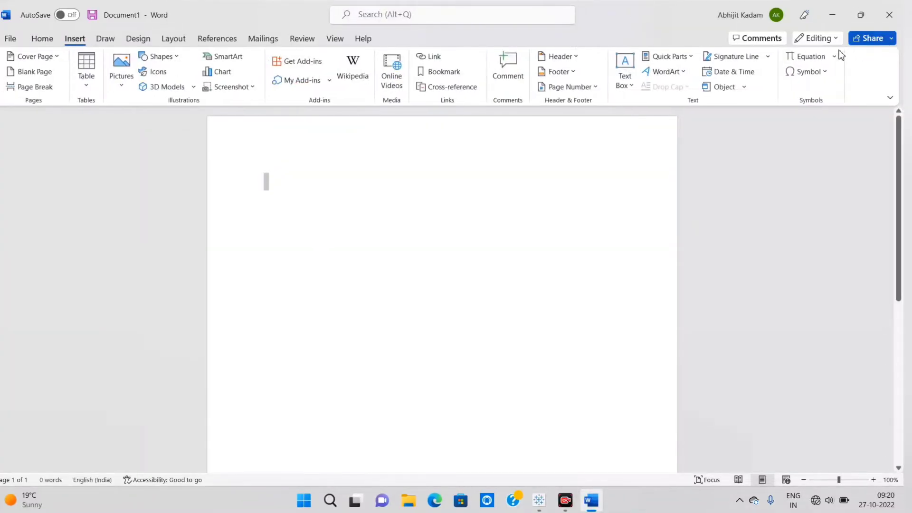
{"action": "left_click", "coordinate": [805, 72]}
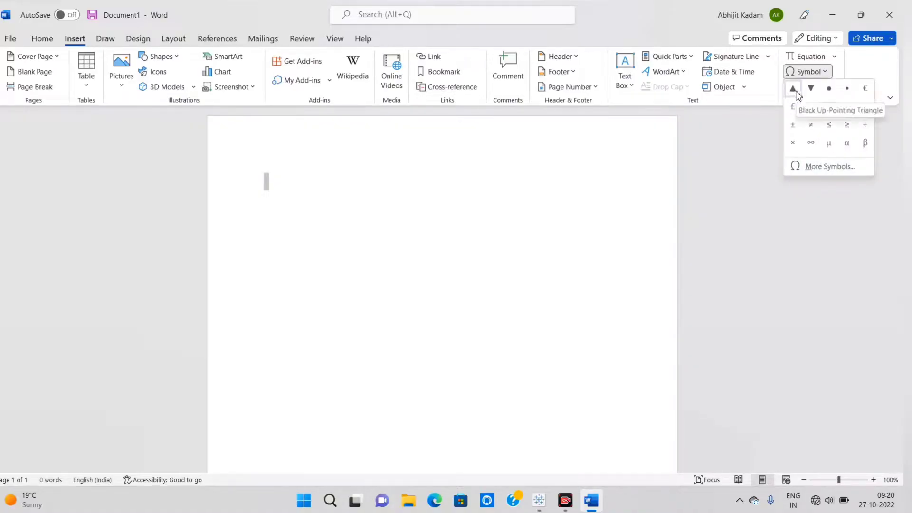
{"action": "left_click", "coordinate": [827, 168]}
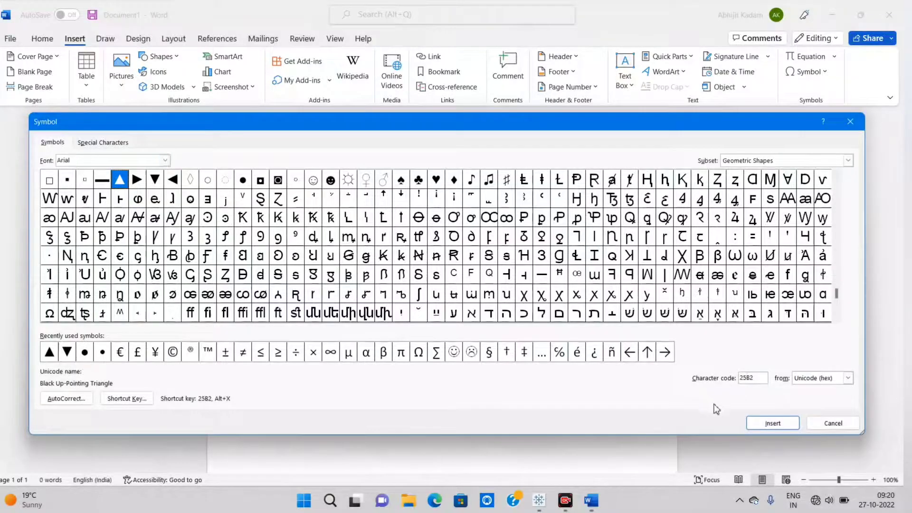
{"action": "left_click", "coordinate": [780, 424]}
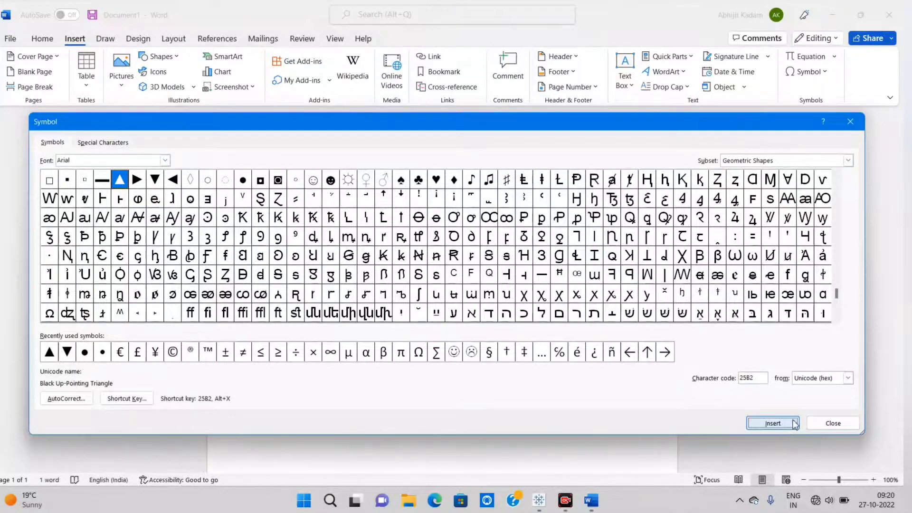
{"action": "left_click", "coordinate": [155, 180]}
{"action": "left_click", "coordinate": [778, 424]}
{"action": "left_click", "coordinate": [834, 424]}
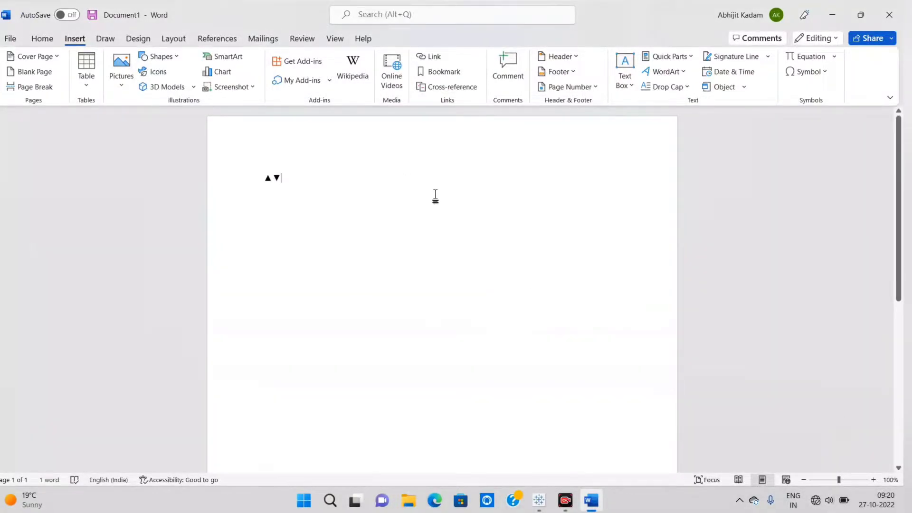
Step: Copy the ▲ symbol from the Word document and paste it after an opening single quote following THEN in the Tableau formula
{"action": "key", "text": "alt+Tab"}
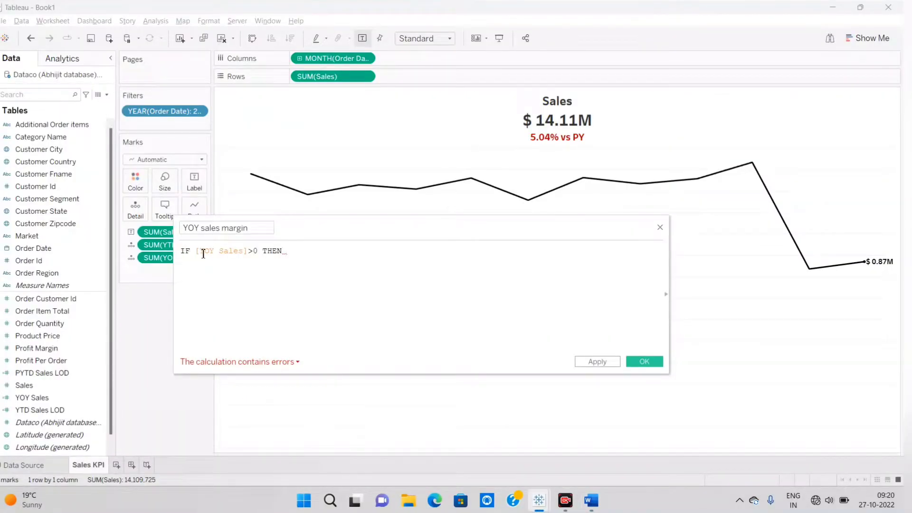
{"action": "key", "text": "alt+Tab"}
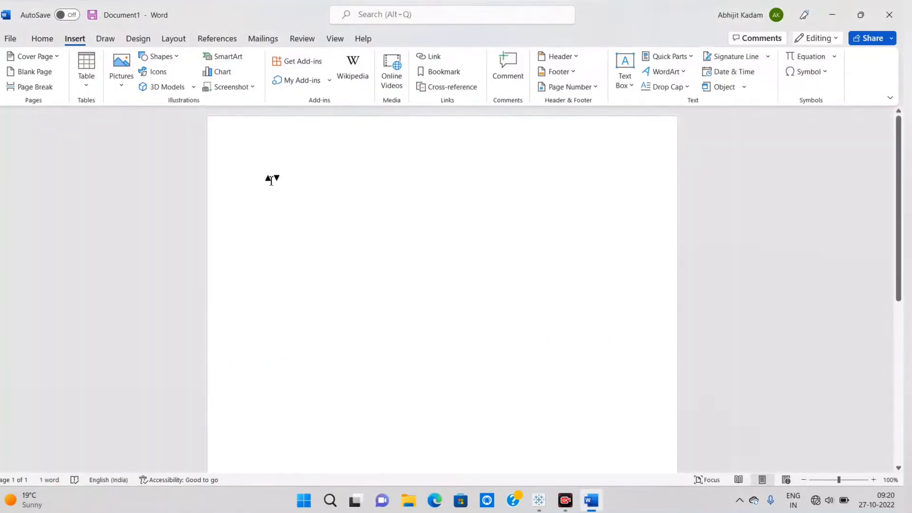
{"action": "double_click", "coordinate": [272, 179]}
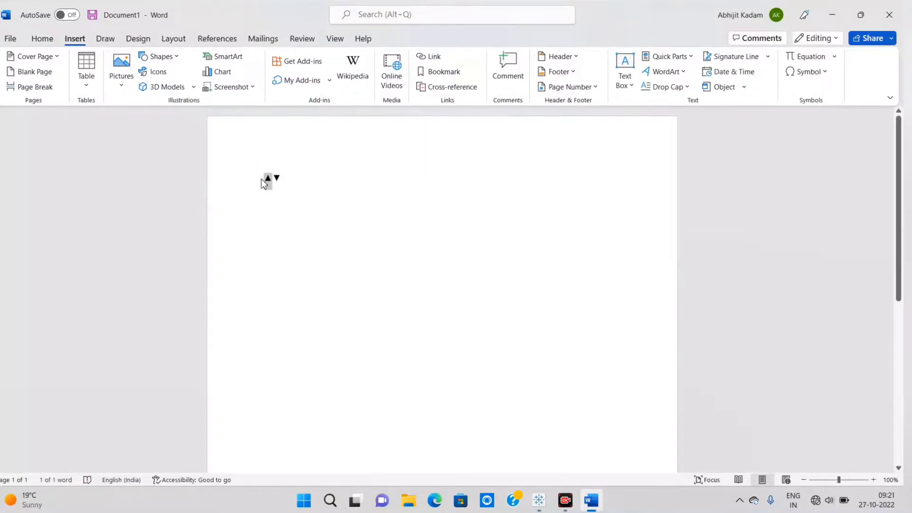
{"action": "key", "text": "alt+Tab"}
{"action": "type", "text": "'"}
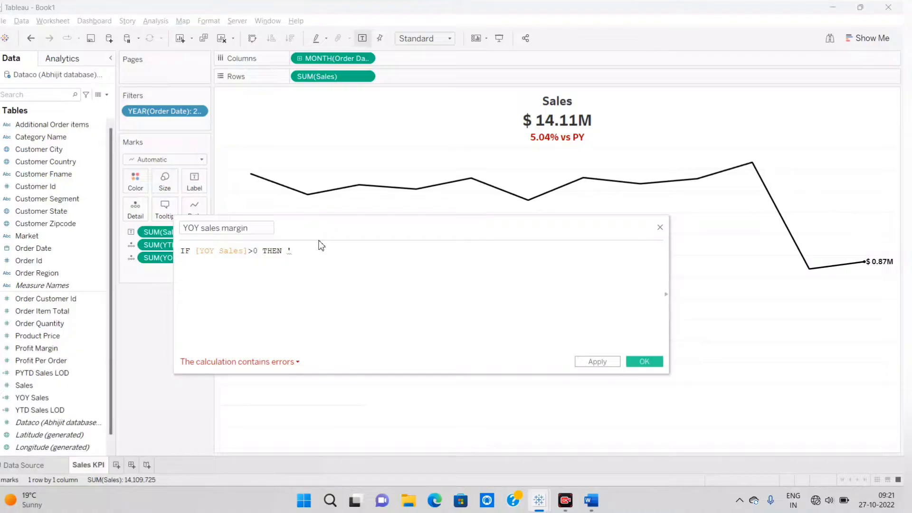
{"action": "type", "text": "▲"}
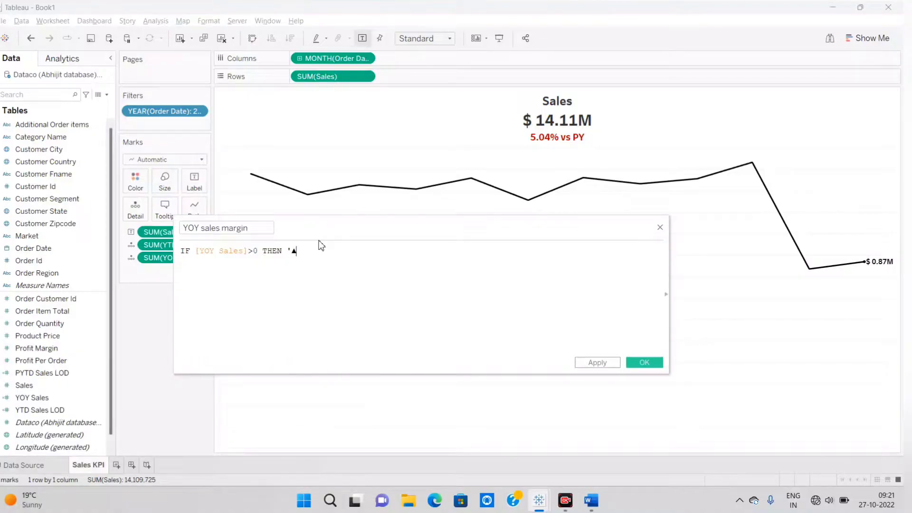
Step: Close the quote after ▲ and continue the formula with ELSEIF [YOY Sales]<0 THEN
{"action": "type", "text": "' el"}
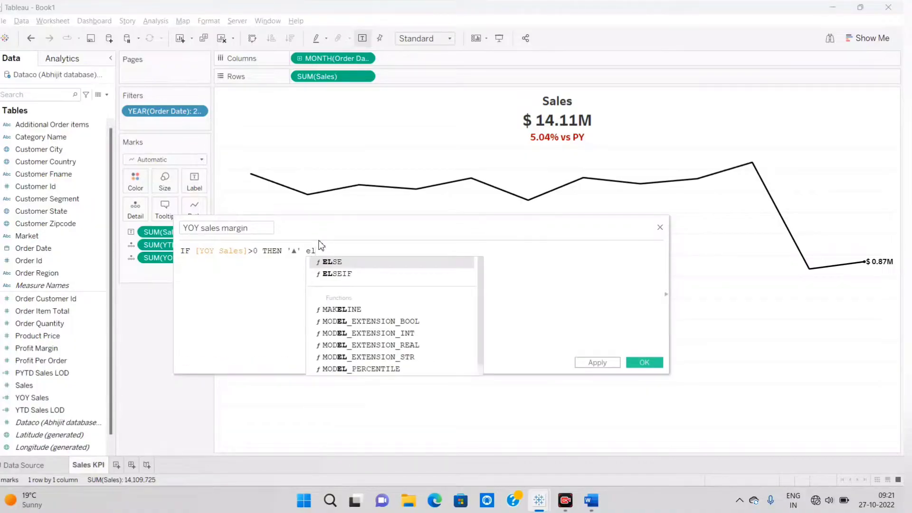
{"action": "key", "text": "Down"}
{"action": "key", "text": "Return"}
{"action": "type", "text": "[yo"}
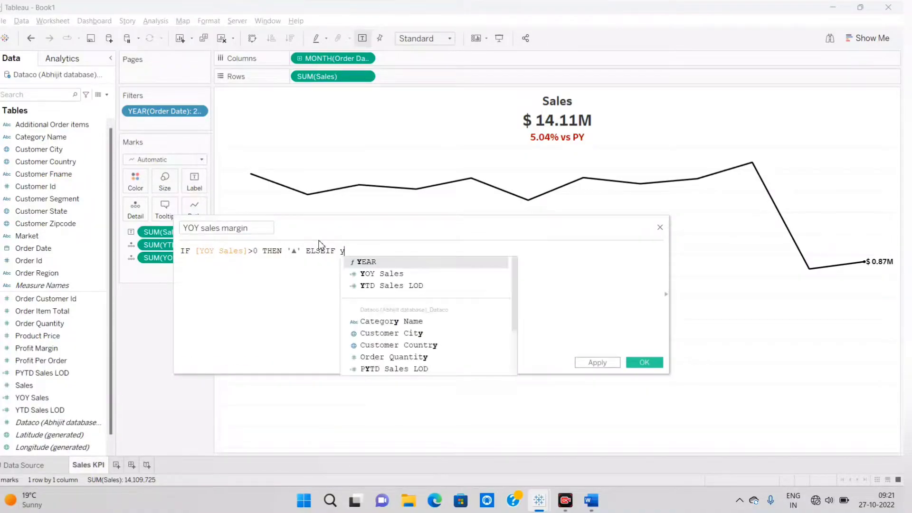
{"action": "key", "text": "Return"}
{"action": "type", "text": "<0 THEN"}
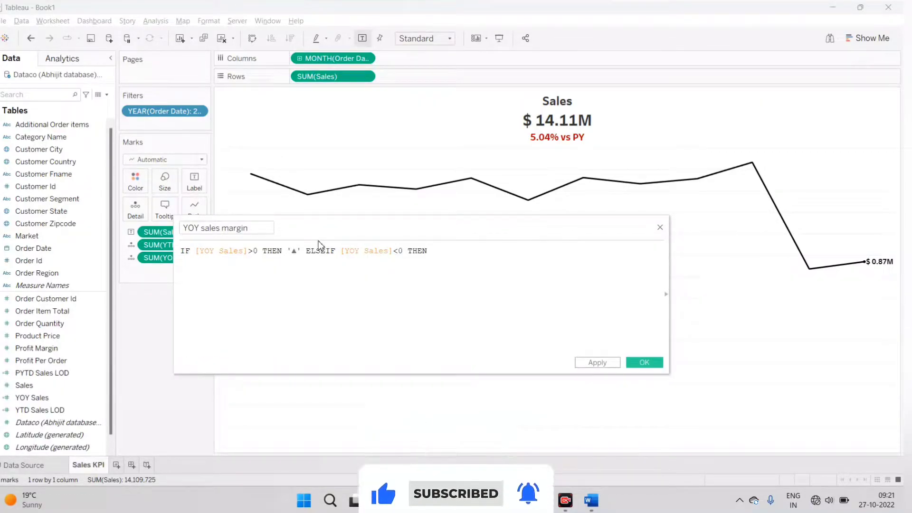
Step: Copy the ▼ symbol from Word into the Tableau formula as '▼', finish it with END and save the calculated field
{"action": "key", "text": "alt+Tab"}
{"action": "left_click_drag", "start_coordinate": [281, 183], "coordinate": [273, 183]}
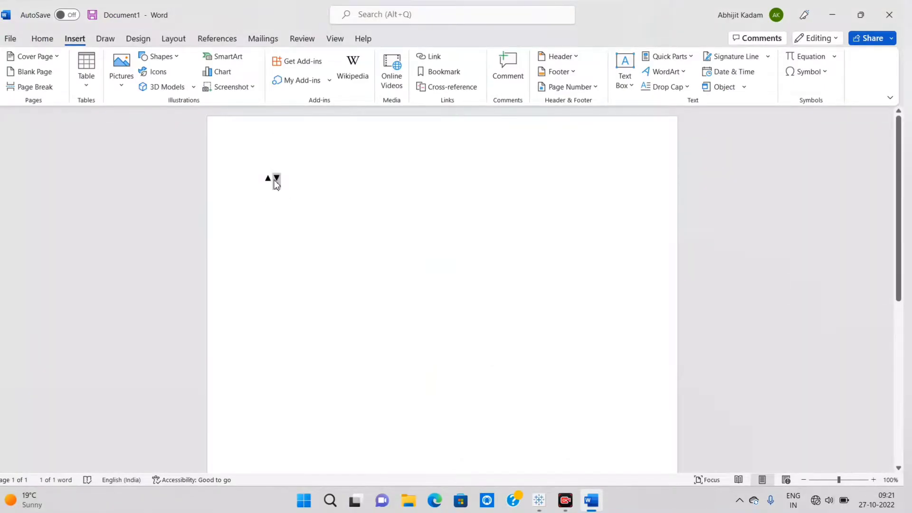
{"action": "key", "text": "alt+Tab"}
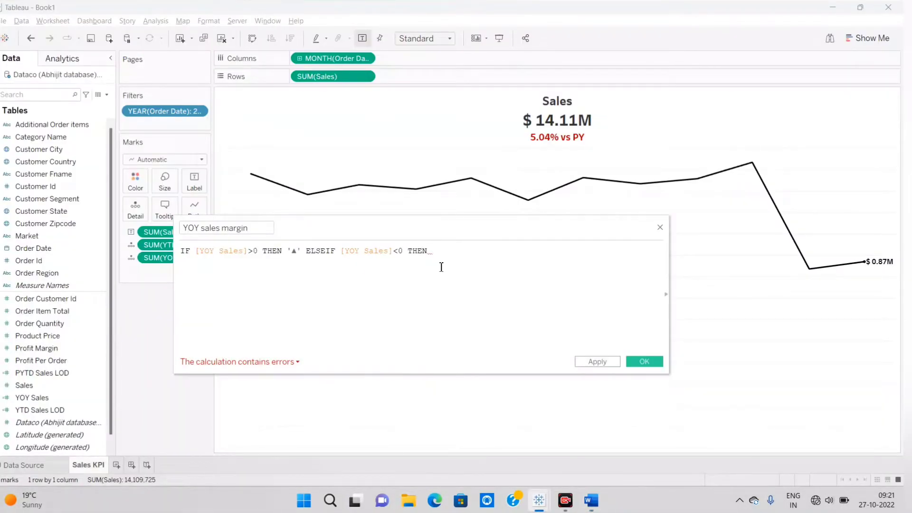
{"action": "type", "text": "'"}
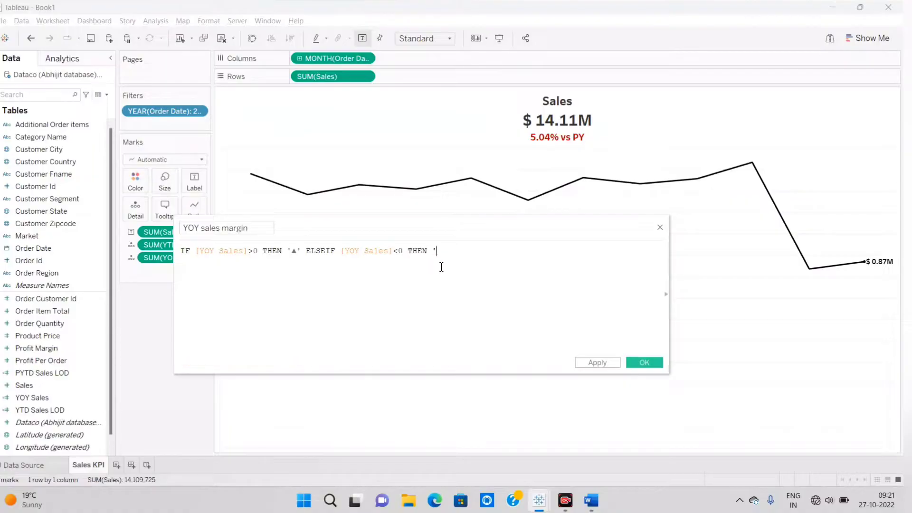
{"action": "type", "text": "▼' END"}
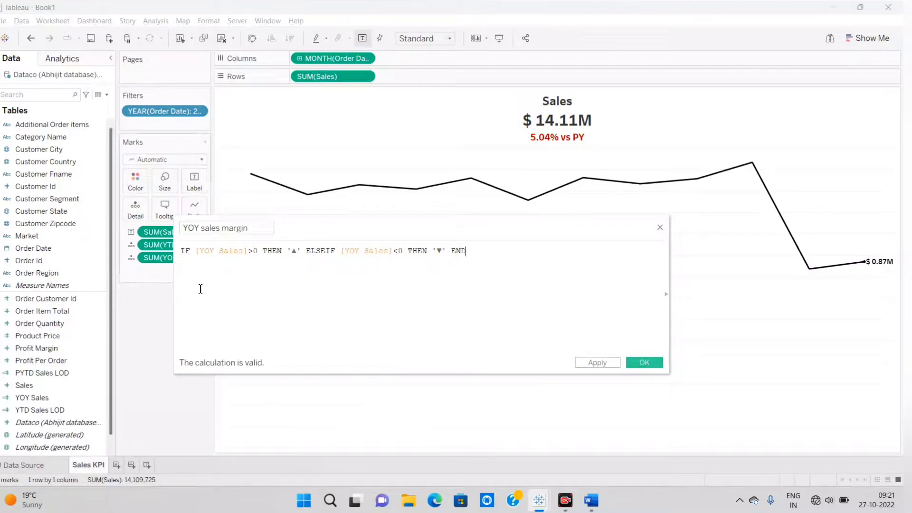
{"action": "left_click", "coordinate": [645, 363]}
Step: Add YOY sales margin to the marks as Detail and insert it before SUM(YOY Sales) in the sheet title, separated by a space
{"action": "left_click_drag", "start_coordinate": [47, 285], "coordinate": [135, 207]}
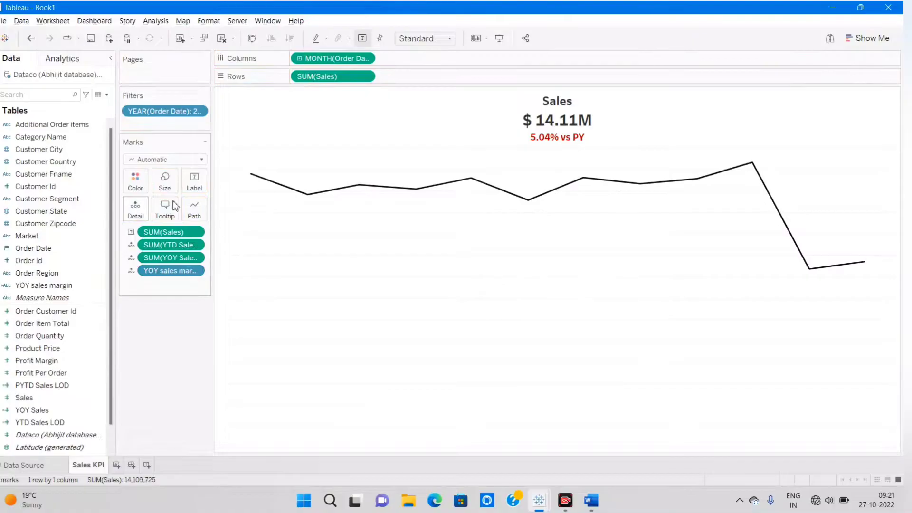
{"action": "double_click", "coordinate": [480, 110]}
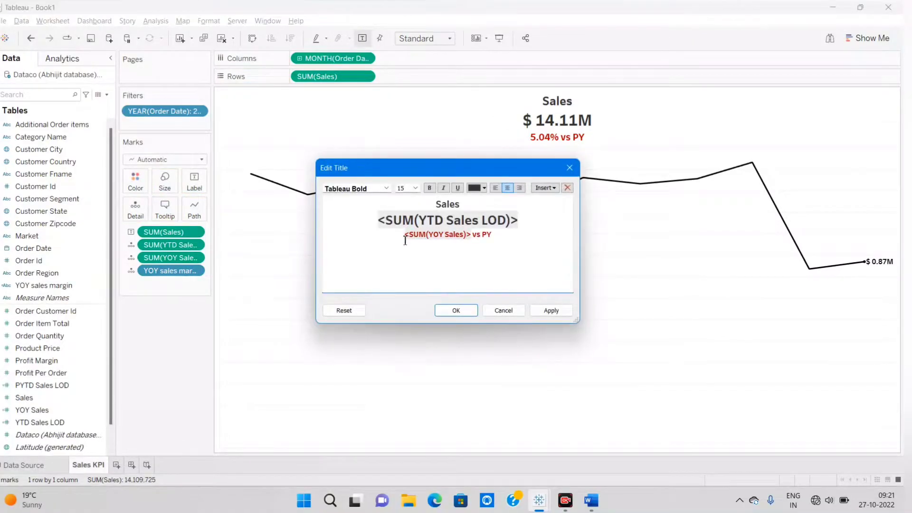
{"action": "left_click", "coordinate": [404, 235]}
{"action": "left_click", "coordinate": [546, 188]}
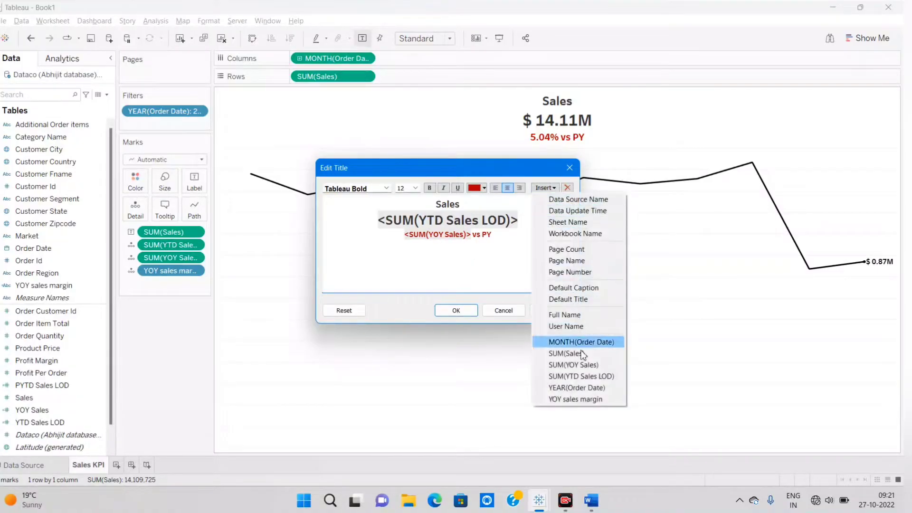
{"action": "left_click", "coordinate": [575, 399]}
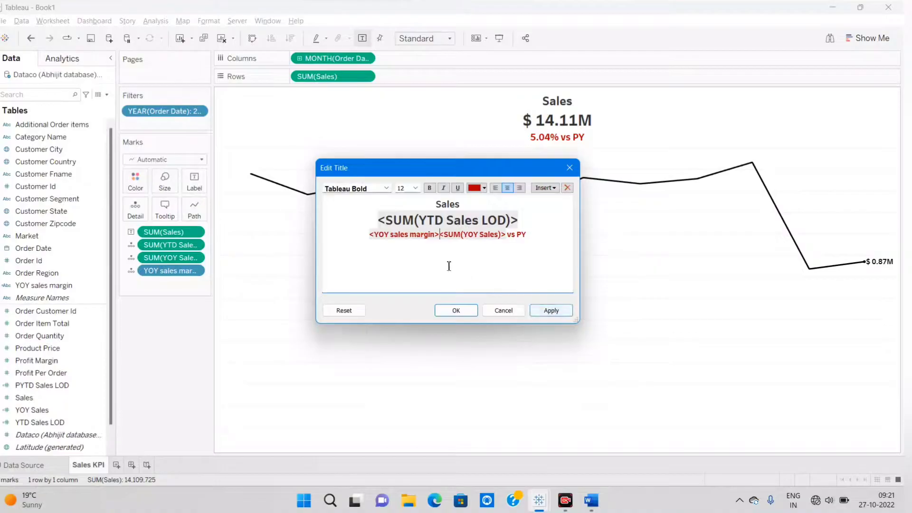
{"action": "left_click", "coordinate": [550, 310]}
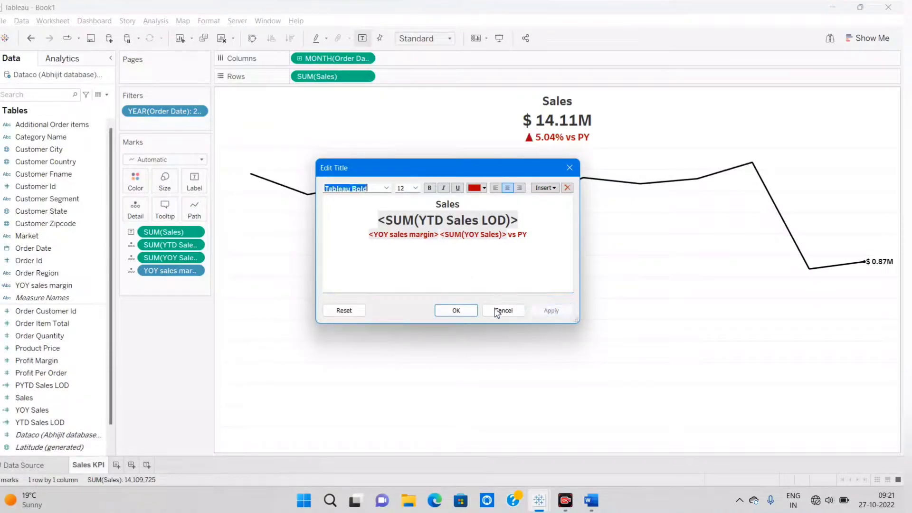
{"action": "left_click", "coordinate": [457, 311]}
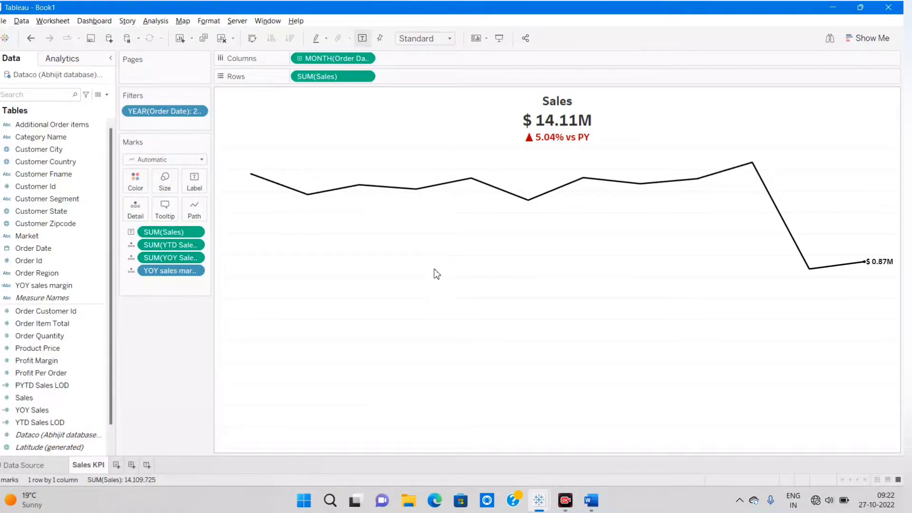
Step: Add a new worksheet and name it "Profit KPI"
{"action": "left_click", "coordinate": [117, 467]}
{"action": "double_click", "coordinate": [121, 469]}
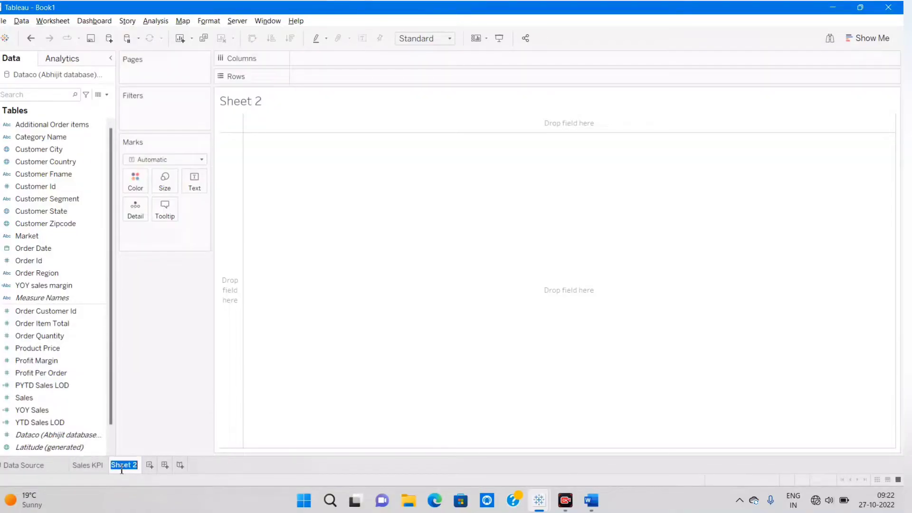
{"action": "type", "text": "Profit KPI"}
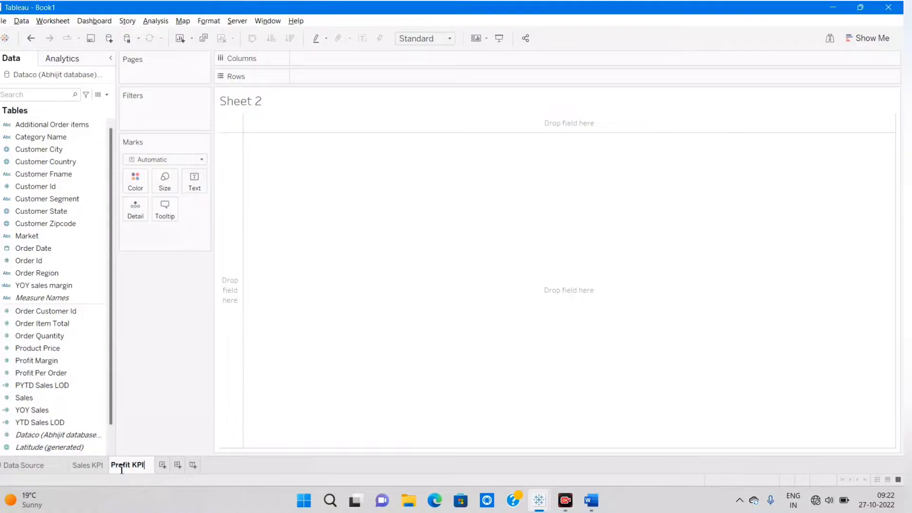
{"action": "left_click", "coordinate": [127, 403]}
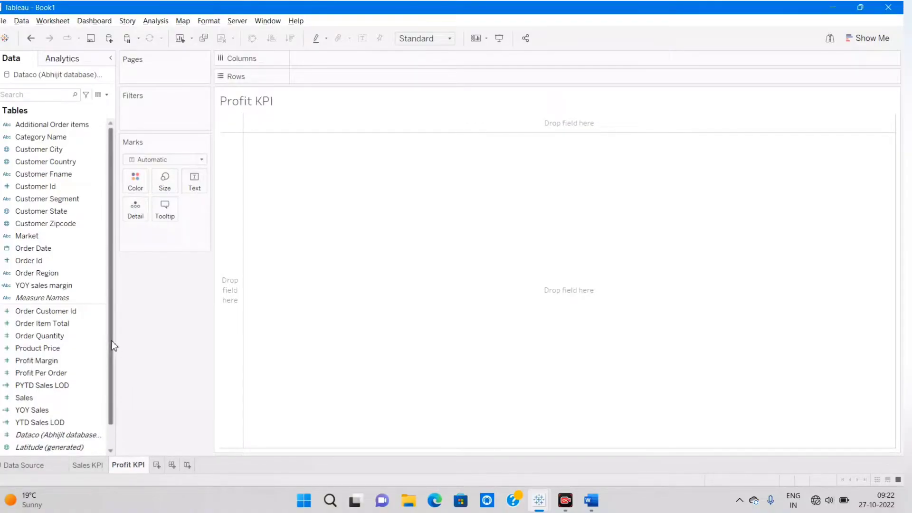
Step: Delete the empty Profit KPI worksheet and duplicate the Sales KPI worksheet in its place
{"action": "left_click", "coordinate": [55, 325]}
{"action": "scroll", "coordinate": [55, 328], "scroll_direction": "down", "scroll_amount": 1}
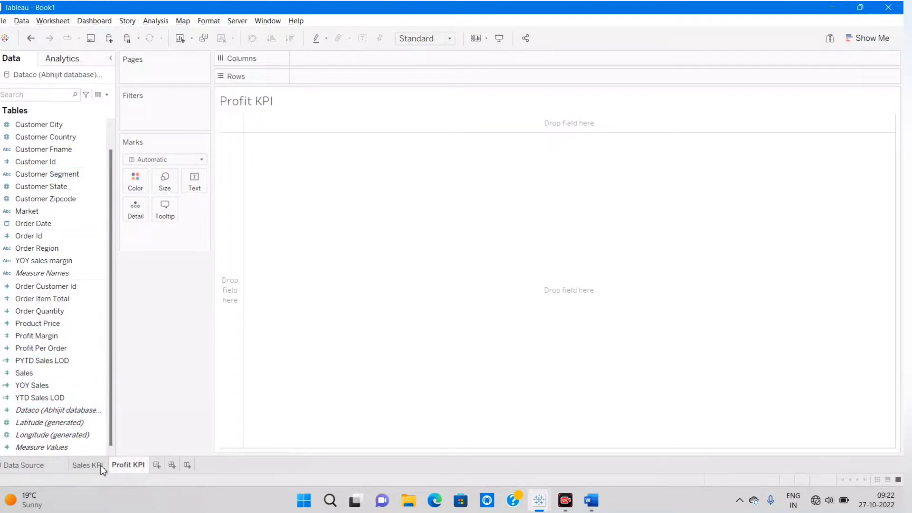
{"action": "right_click", "coordinate": [125, 467]}
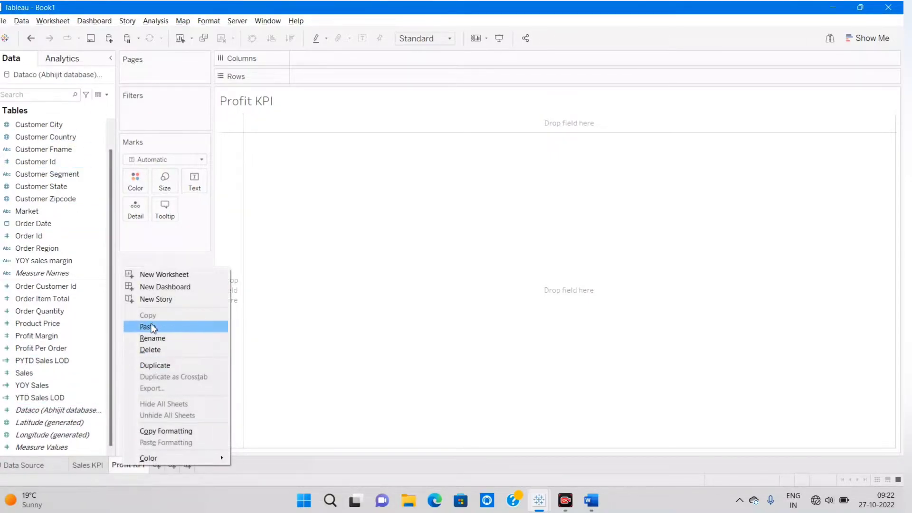
{"action": "left_click", "coordinate": [151, 350]}
{"action": "right_click", "coordinate": [90, 468]}
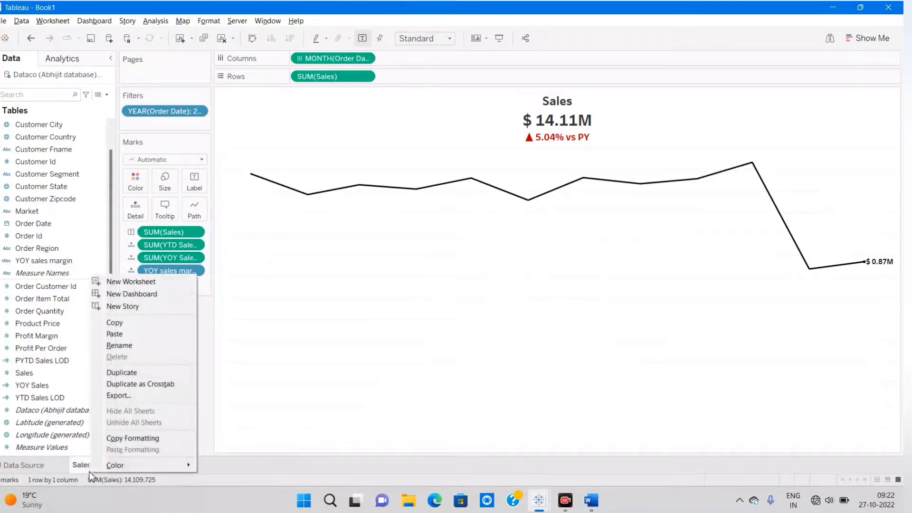
{"action": "left_click", "coordinate": [125, 373]}
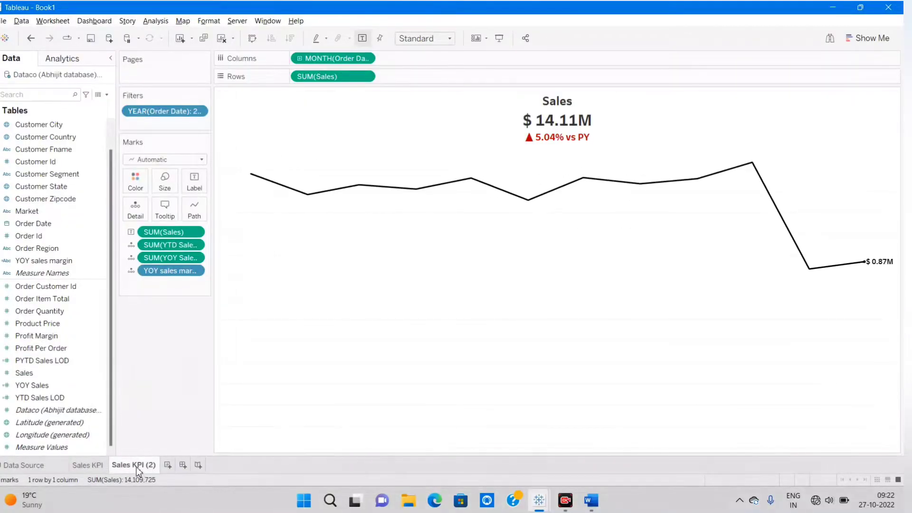
Step: Rename the duplicated Sales KPI worksheet as "Profit KPI"
{"action": "double_click", "coordinate": [139, 468]}
{"action": "left_click", "coordinate": [133, 470]}
{"action": "left_click_drag", "start_coordinate": [132, 468], "coordinate": [102, 469]}
{"action": "type", "text": "Prfit"}
{"action": "left_click", "coordinate": [123, 463]}
{"action": "type", "text": "o"}
{"action": "left_click", "coordinate": [157, 467]}
{"action": "key", "text": "BackSpace"}
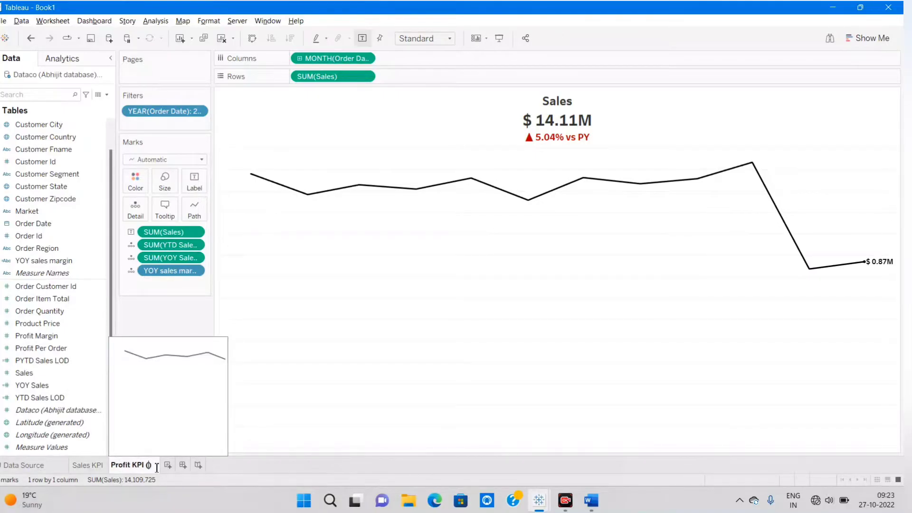
{"action": "key", "text": "Return"}
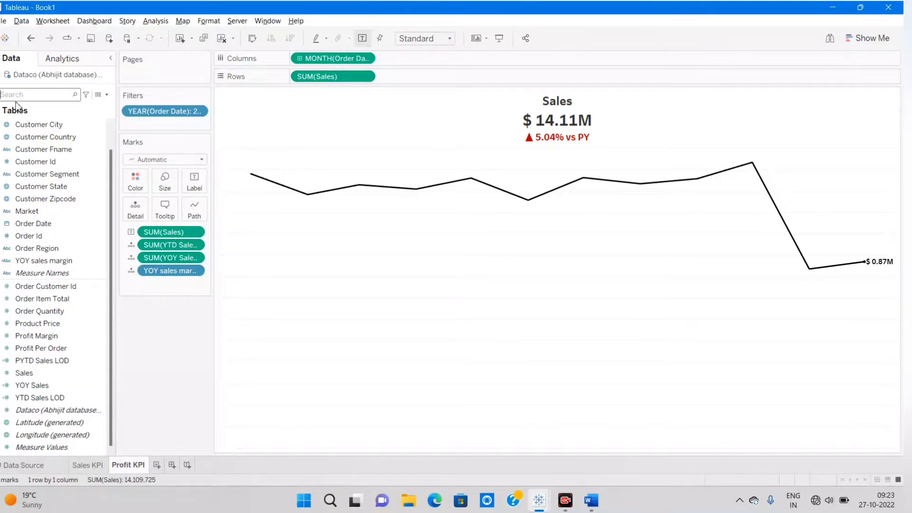
Step: Replace SUM(Sales) on Rows with Profit Per Order and remove all the sales fields from the marks
{"action": "type", "text": "prof"}
{"action": "left_click_drag", "start_coordinate": [43, 146], "coordinate": [328, 87]}
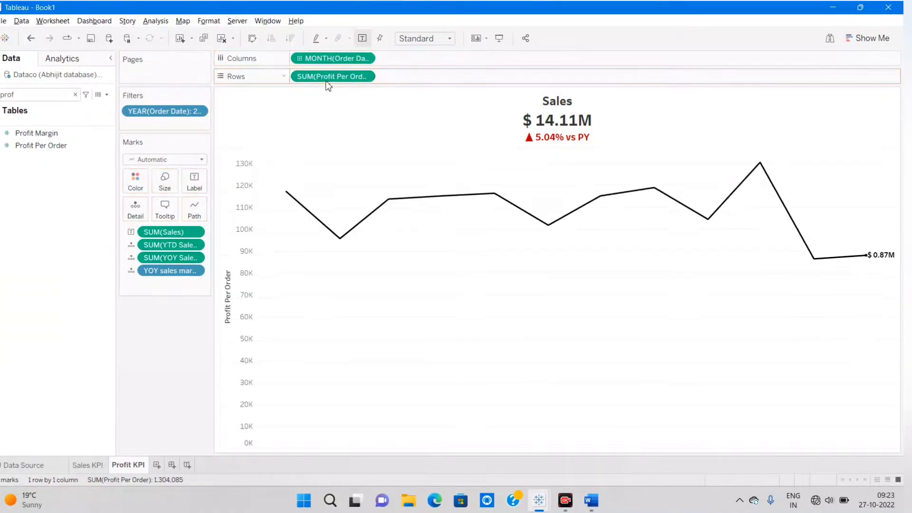
{"action": "left_click_drag", "start_coordinate": [164, 234], "coordinate": [164, 304]}
{"action": "left_click_drag", "start_coordinate": [176, 231], "coordinate": [154, 370]}
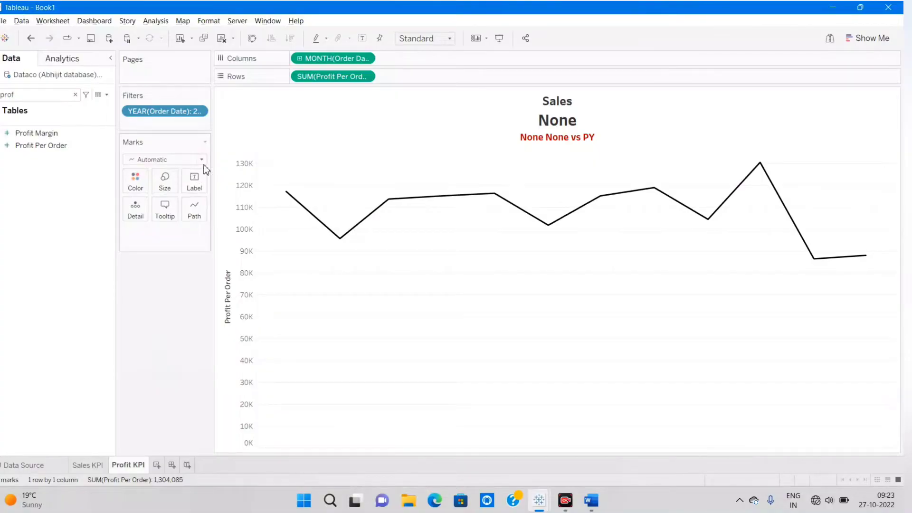
Step: Reduce the sheet title to the single word "Profit" and hide the header of the Profit Per Order axis
{"action": "double_click", "coordinate": [464, 106]}
{"action": "left_click_drag", "start_coordinate": [517, 235], "coordinate": [381, 218]}
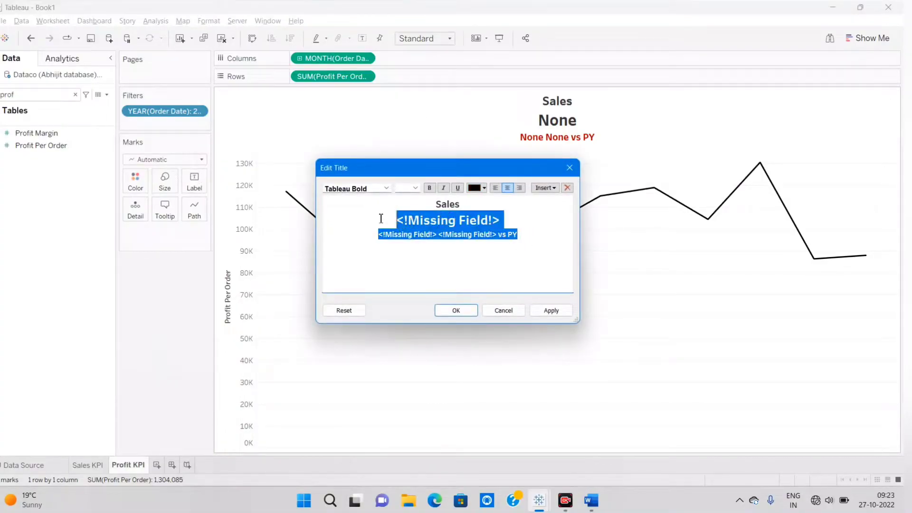
{"action": "key", "text": "BackSpace"}
{"action": "left_click_drag", "start_coordinate": [474, 206], "coordinate": [407, 205]}
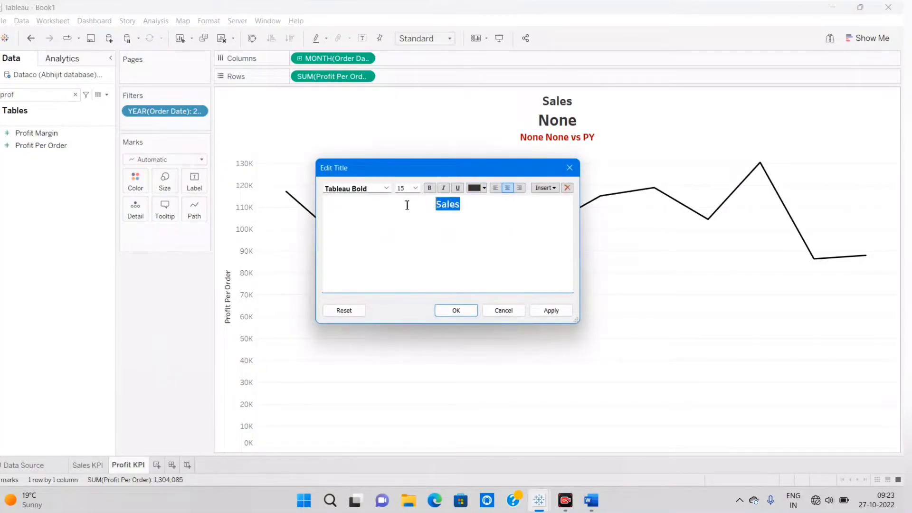
{"action": "type", "text": "Profit"}
{"action": "left_click", "coordinate": [551, 310]}
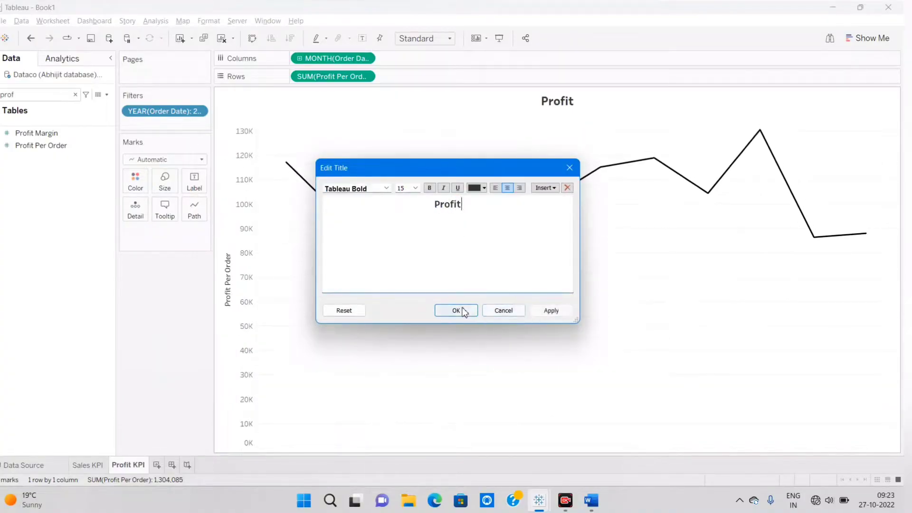
{"action": "left_click", "coordinate": [455, 310]}
{"action": "right_click", "coordinate": [235, 228]}
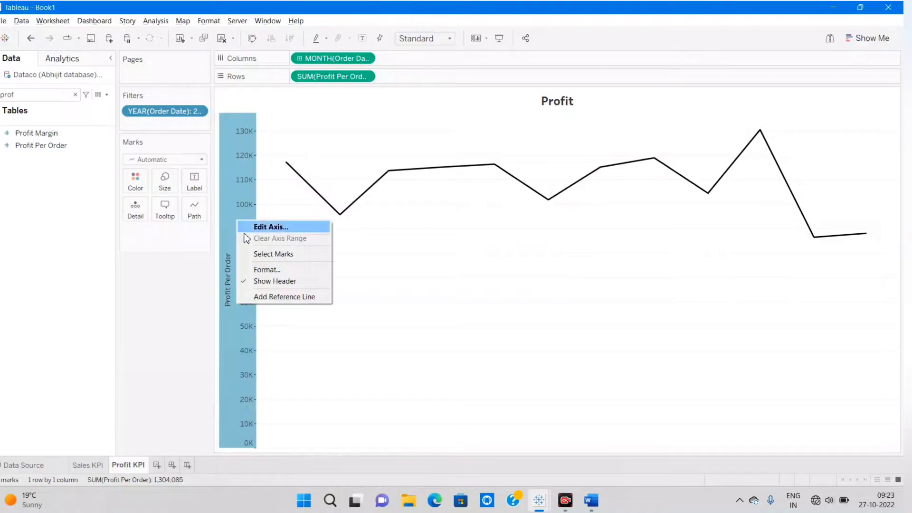
{"action": "left_click", "coordinate": [259, 280]}
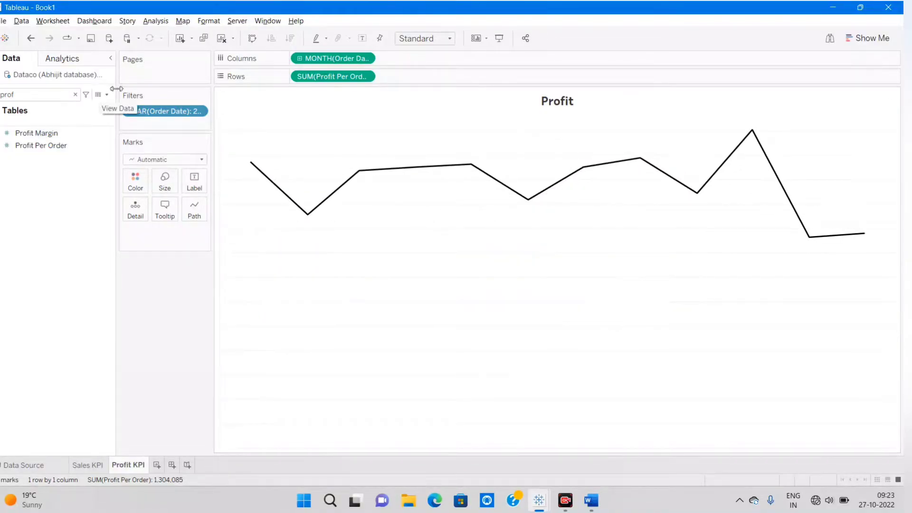
Step: Search the data fields for "ytd" and duplicate the YTD Sales LOD calculated field
{"action": "left_click", "coordinate": [75, 94]}
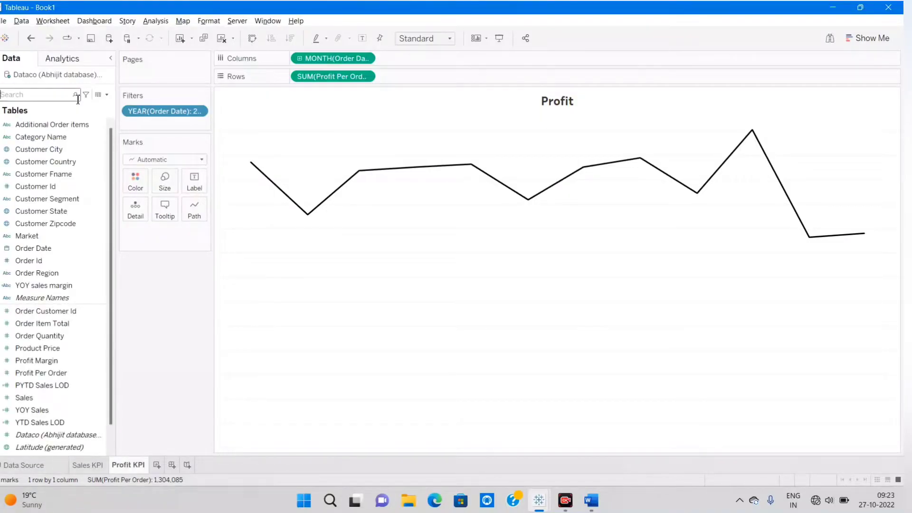
{"action": "type", "text": "ytd"}
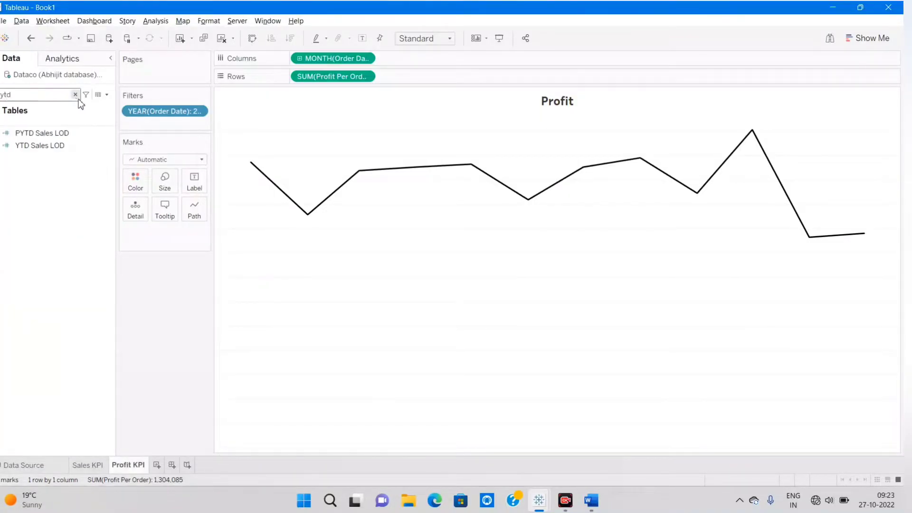
{"action": "right_click", "coordinate": [42, 145]}
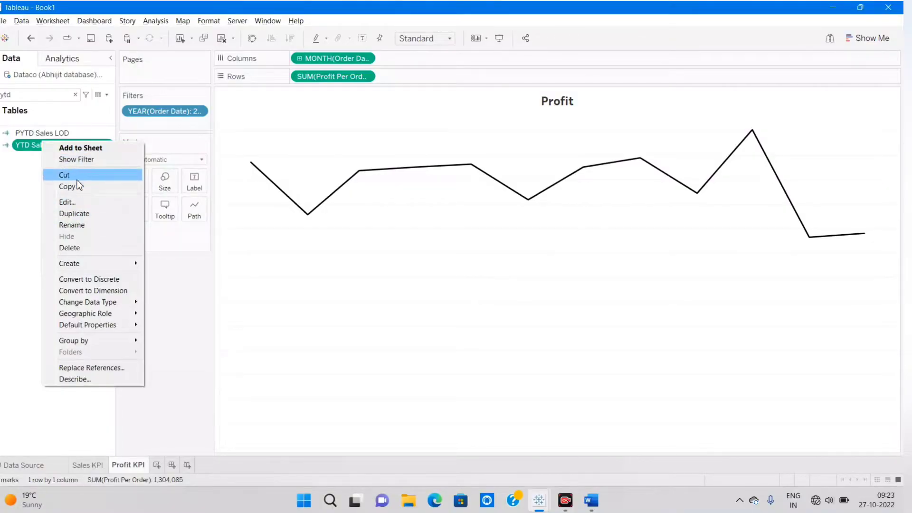
{"action": "left_click", "coordinate": [77, 218]}
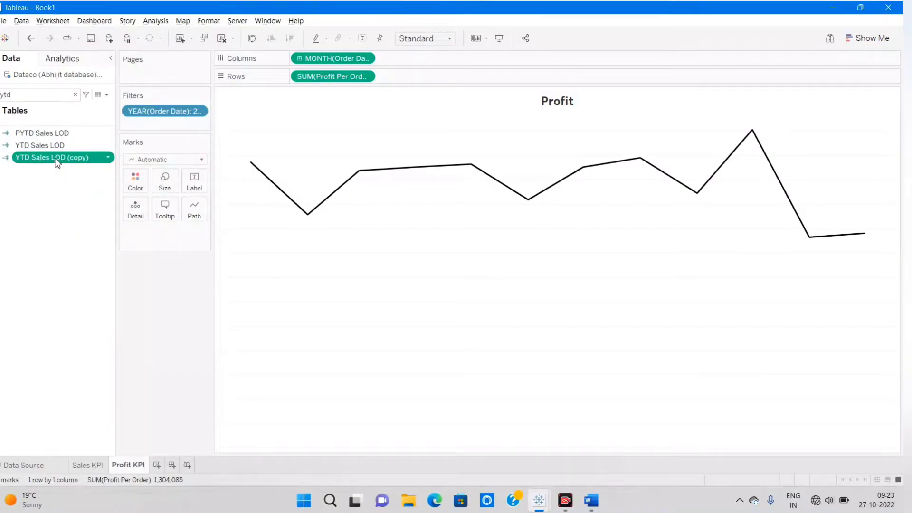
Step: Open the copied YTD Sales LOD calculation and rename it "YTD Profit LOD"
{"action": "right_click", "coordinate": [56, 163]}
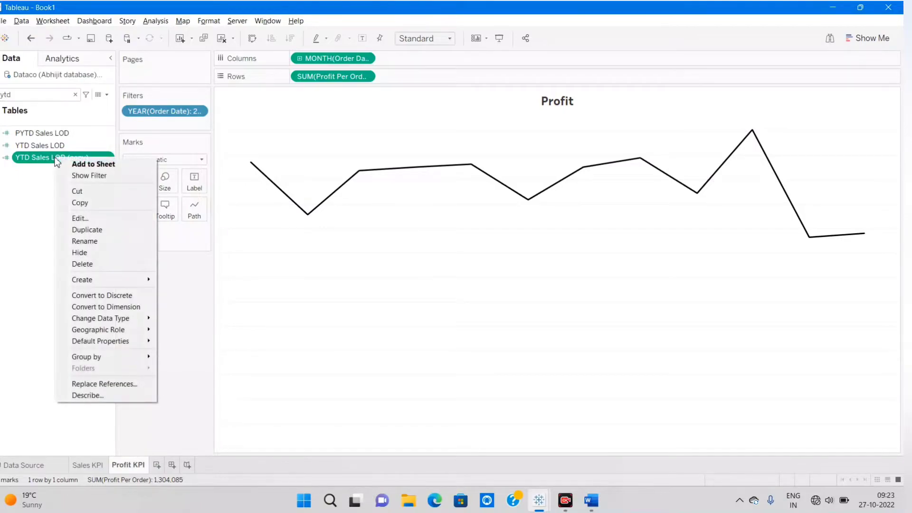
{"action": "left_click", "coordinate": [79, 218]}
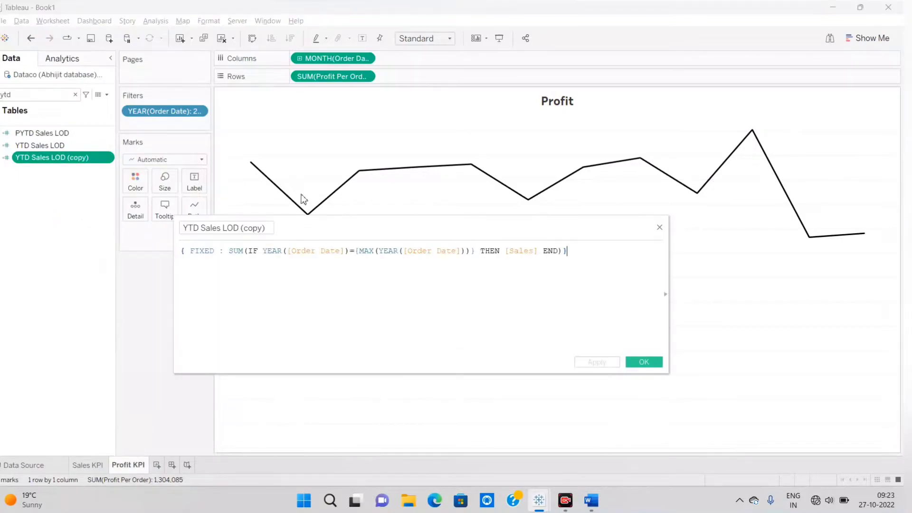
{"action": "left_click_drag", "start_coordinate": [253, 228], "coordinate": [207, 229]}
{"action": "key", "text": "BackSpace"}
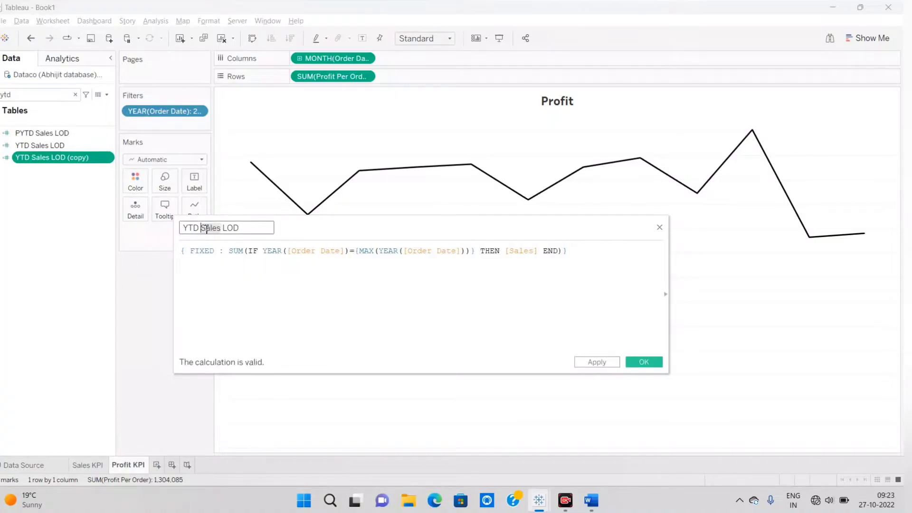
{"action": "type", "text": "Profito"}
{"action": "key", "text": "BackSpace"}
{"action": "key", "text": "BackSpace"}
{"action": "type", "text": "of"}
{"action": "left_click", "coordinate": [294, 309]}
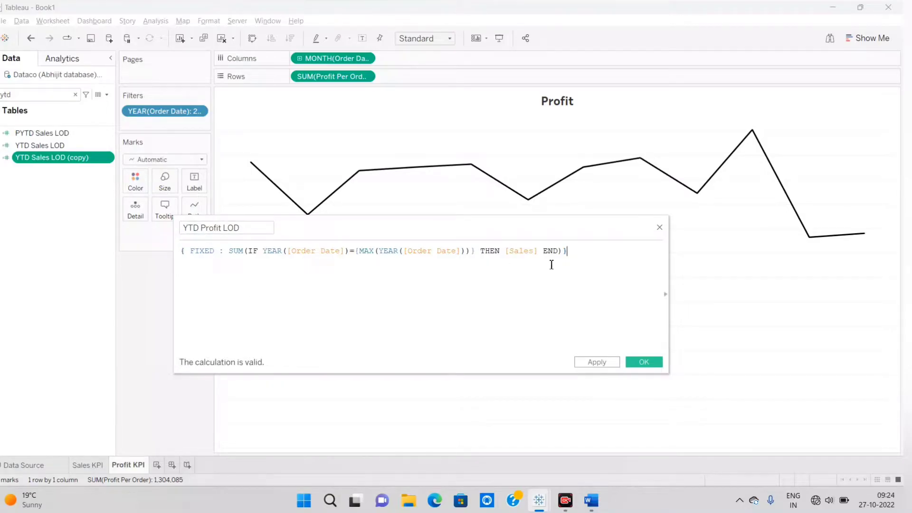
Step: Replace [Sales] with [Profit Per Order] in the YTD Profit LOD formula and save the calculation
{"action": "left_click_drag", "start_coordinate": [508, 251], "coordinate": [537, 251]}
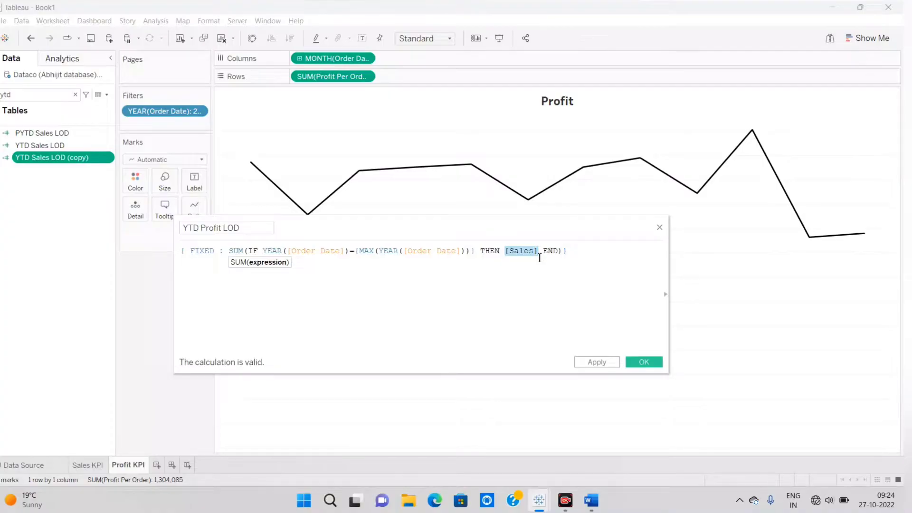
{"action": "type", "text": "pr"}
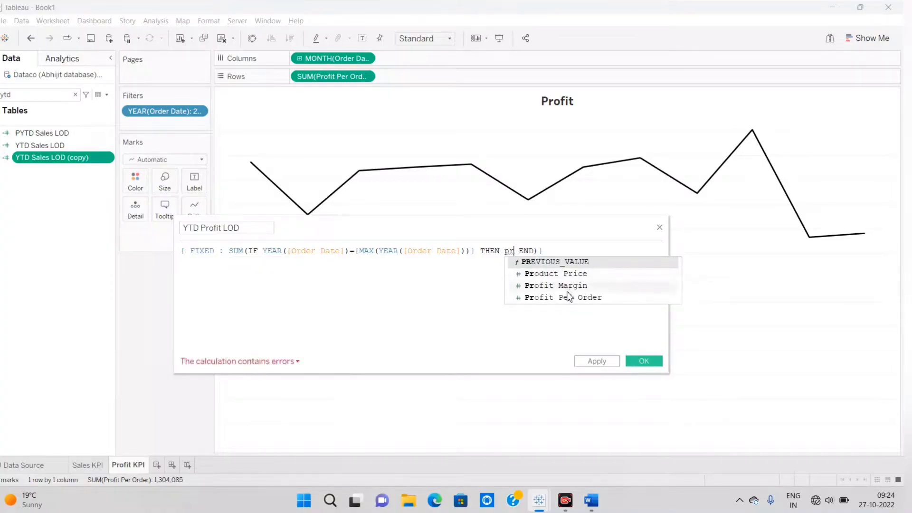
{"action": "left_click", "coordinate": [567, 297]}
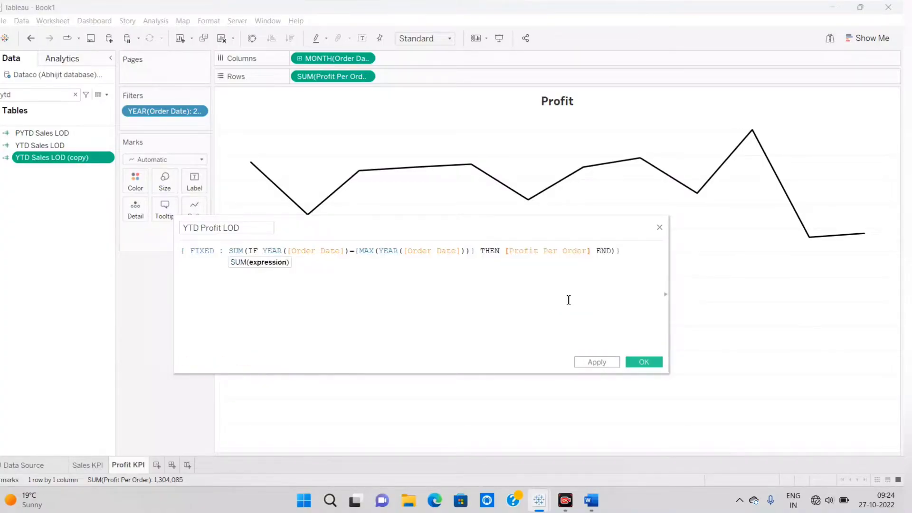
{"action": "left_click", "coordinate": [639, 362]}
{"action": "left_click", "coordinate": [40, 133]}
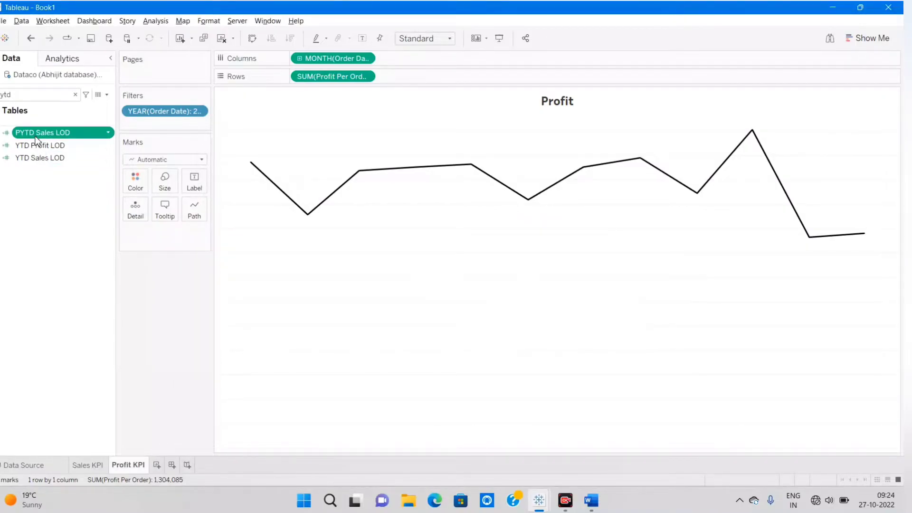
{"action": "right_click", "coordinate": [38, 135]}
{"action": "left_click", "coordinate": [61, 197]}
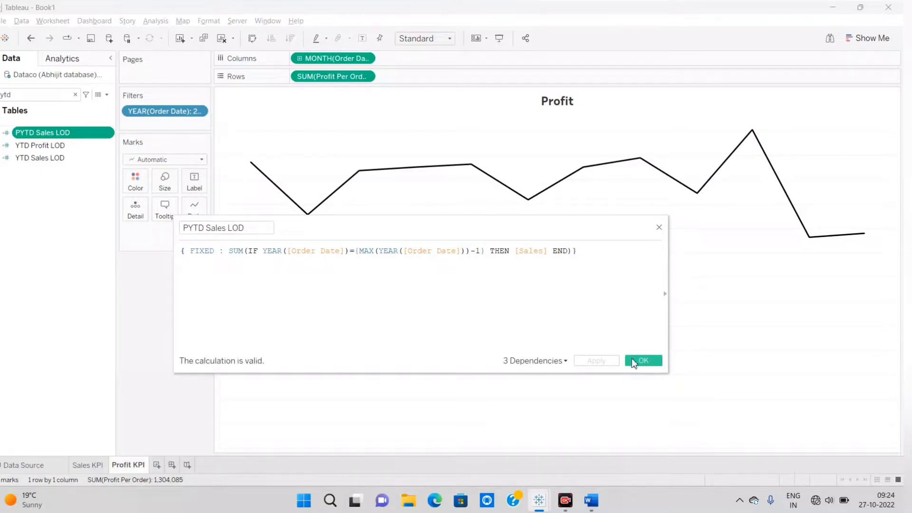
{"action": "left_click", "coordinate": [643, 360]}
Step: Duplicate the PYTD Sales LOD calculated field and rename the copy "PYTD Profit LOD"
{"action": "right_click", "coordinate": [60, 138]}
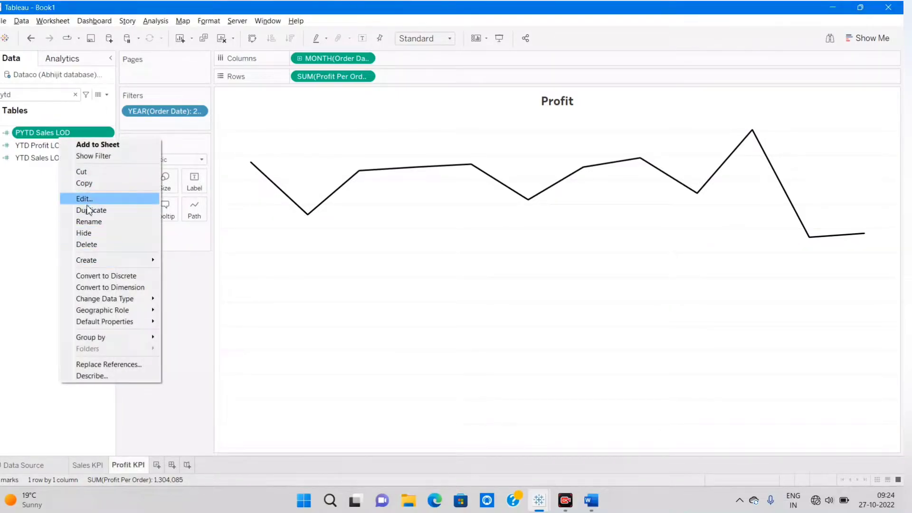
{"action": "left_click", "coordinate": [91, 210]}
{"action": "right_click", "coordinate": [52, 151]}
{"action": "left_click", "coordinate": [75, 211]}
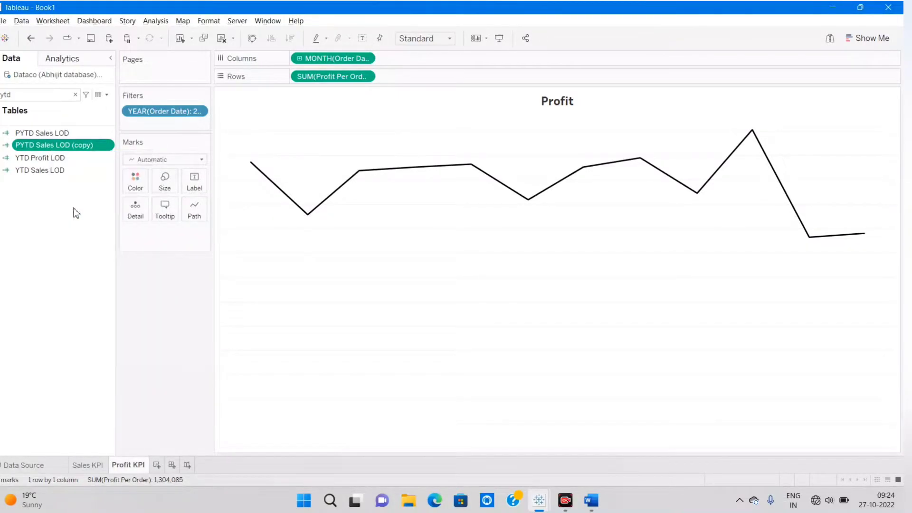
{"action": "left_click_drag", "start_coordinate": [269, 229], "coordinate": [214, 223]}
{"action": "key", "text": "BackSpace"}
{"action": "type", "text": "prFOIT LOD"}
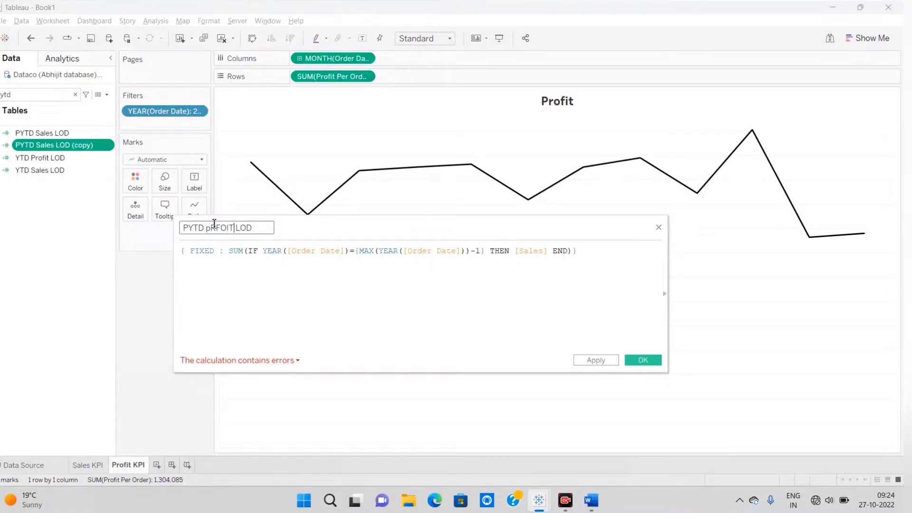
{"action": "left_click_drag", "start_coordinate": [232, 229], "coordinate": [209, 233]}
{"action": "type", "text": "Profit"}
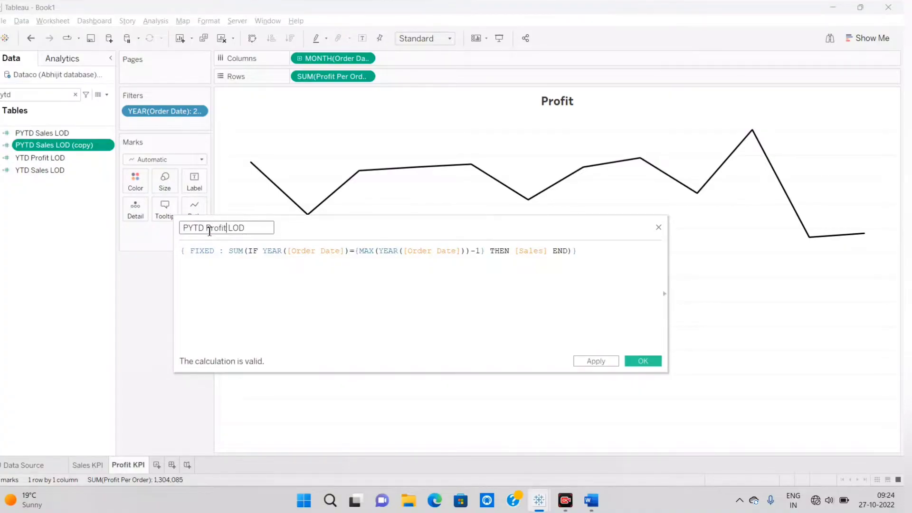
Step: Replace [Sales] with [Profit Per Order] in the PYTD Profit LOD formula and save the calculation
{"action": "left_click", "coordinate": [349, 318]}
{"action": "left_click_drag", "start_coordinate": [547, 251], "coordinate": [523, 256]}
{"action": "type", "text": "p"}
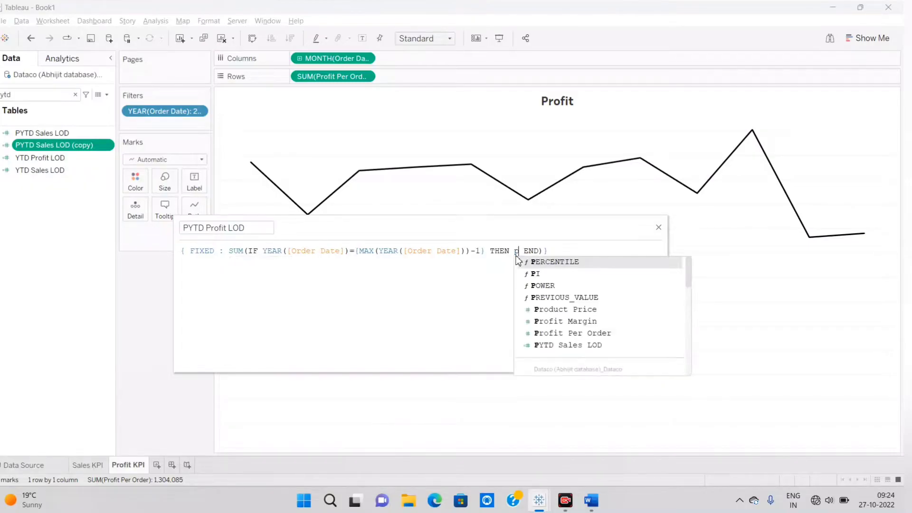
{"action": "type", "text": "r"}
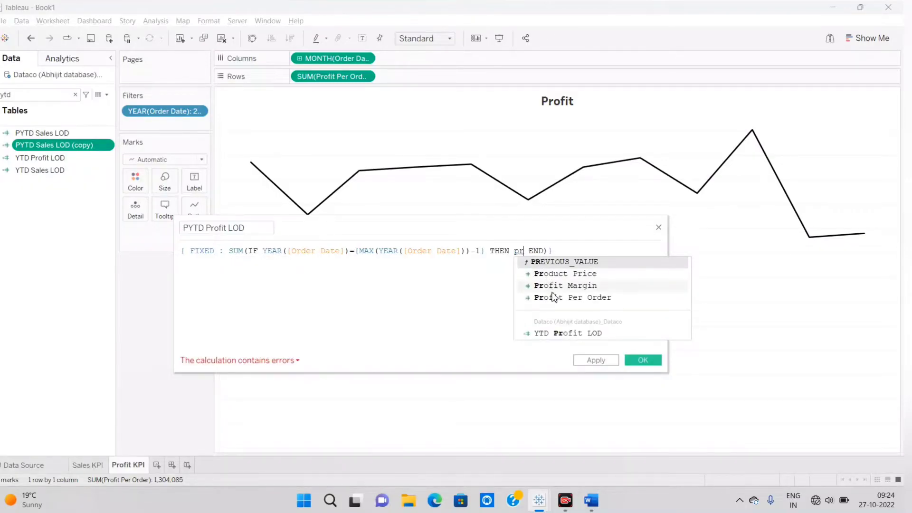
{"action": "double_click", "coordinate": [555, 295]}
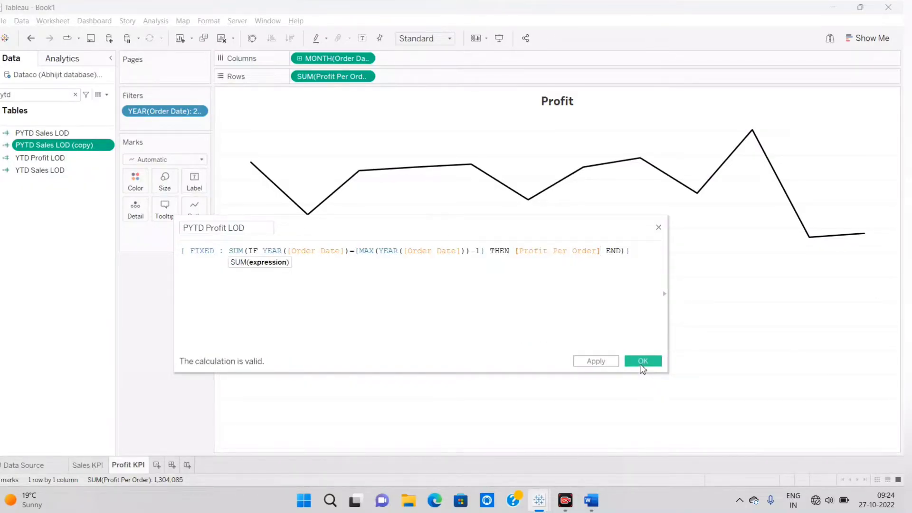
{"action": "left_click", "coordinate": [643, 362]}
Step: Search the data fields for "yoy" and duplicate the YOY Sales calculated field
{"action": "left_click", "coordinate": [90, 161]}
{"action": "left_click", "coordinate": [26, 93]}
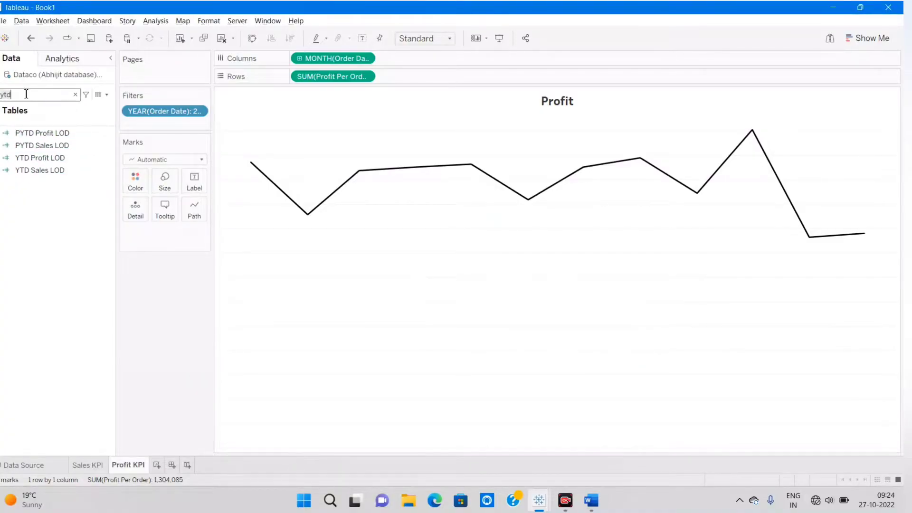
{"action": "key", "text": "BackSpace"}
{"action": "key", "text": "BackSpace"}
{"action": "key", "text": "BackSpace"}
{"action": "type", "text": "yoy"}
{"action": "right_click", "coordinate": [36, 138]}
{"action": "left_click", "coordinate": [78, 208]}
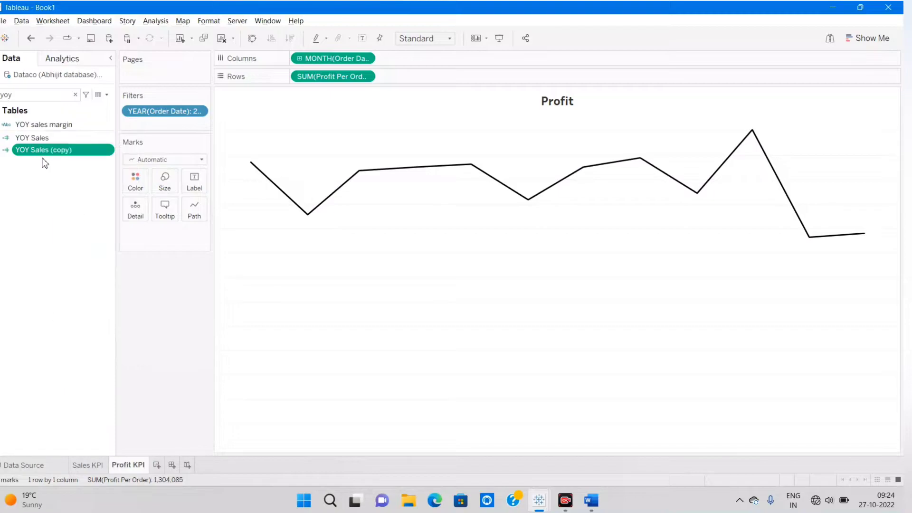
Step: Open the duplicated YOY Sales calculation for editing and rename it "YOY Profit %"
{"action": "left_click", "coordinate": [72, 210]}
{"action": "left_click_drag", "start_coordinate": [249, 228], "coordinate": [207, 227]}
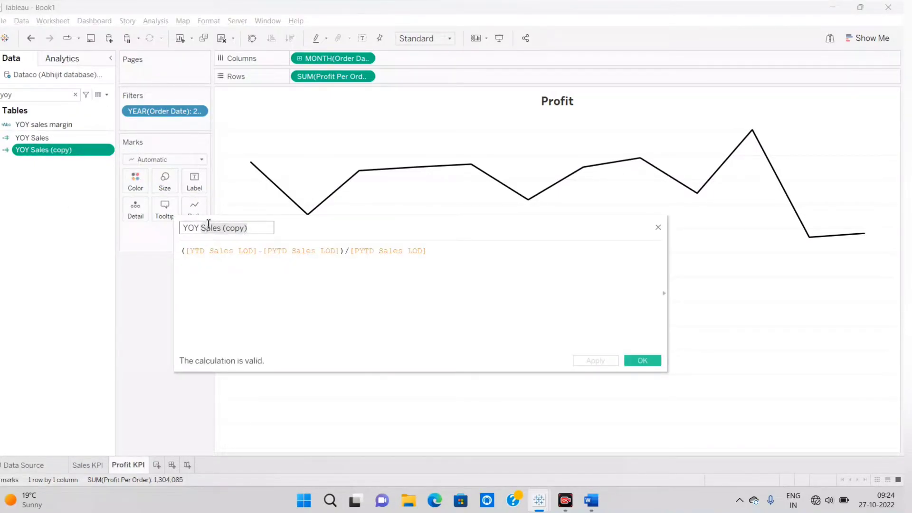
{"action": "type", "text": "Profit %"}
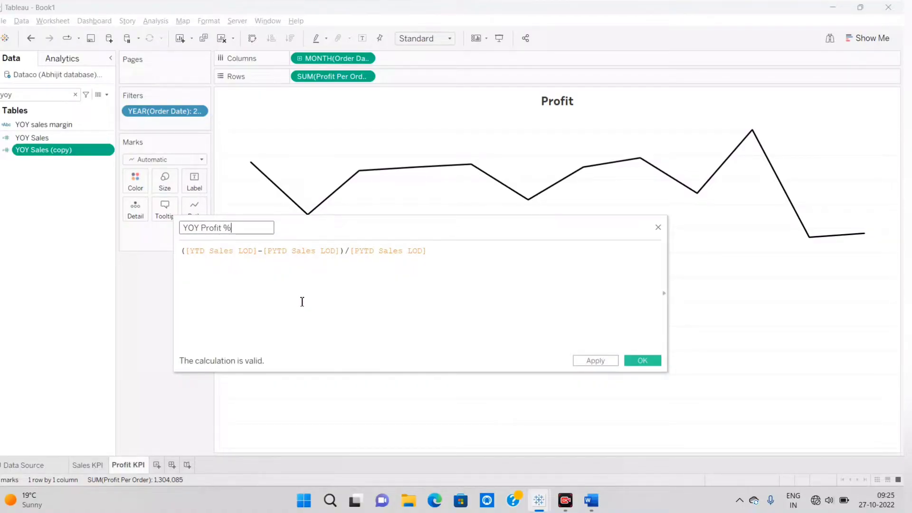
{"action": "left_click", "coordinate": [303, 302]}
Step: Swap the Sales LOD fields in the YOY Profit % formula for [YTD Profit LOD ] and [PYTD Profit LOD], and save the calculation
{"action": "double_click", "coordinate": [236, 252]}
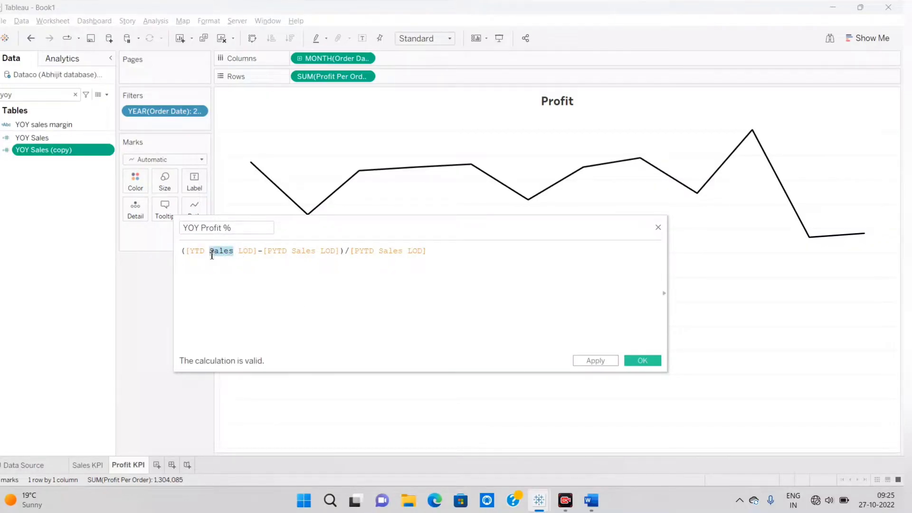
{"action": "type", "text": "p"}
{"action": "left_click", "coordinate": [231, 263]}
{"action": "double_click", "coordinate": [311, 251]}
{"action": "type", "text": "p"}
{"action": "left_click", "coordinate": [339, 264]}
{"action": "double_click", "coordinate": [404, 251]}
{"action": "type", "text": "p"}
{"action": "left_click", "coordinate": [425, 266]}
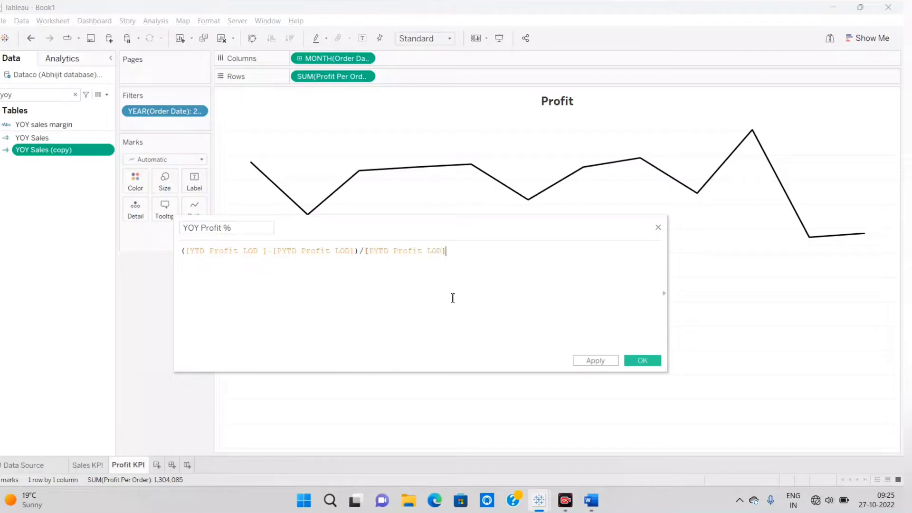
{"action": "left_click", "coordinate": [639, 360]}
Step: Rename the YOY Sales calculated field to "YOY Sales %"
{"action": "left_click", "coordinate": [54, 157]}
{"action": "double_click", "coordinate": [52, 156]}
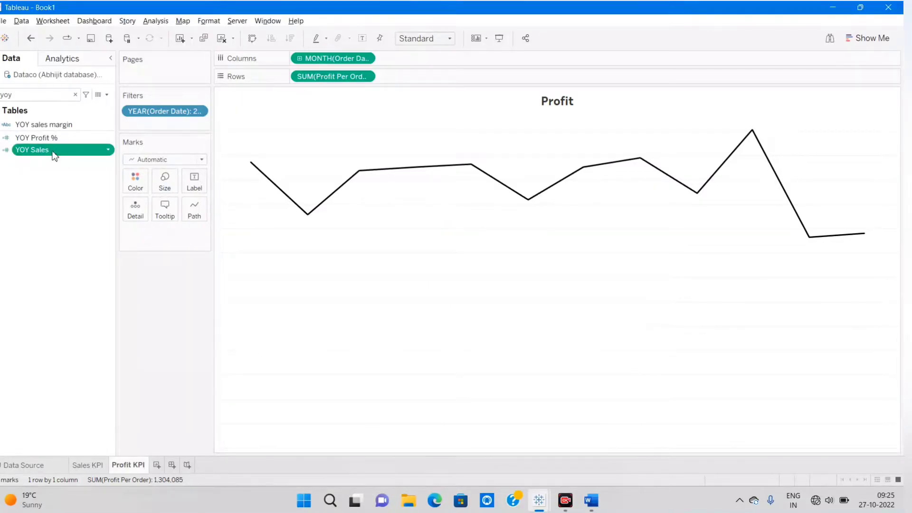
{"action": "key", "text": "ctrl+z"}
{"action": "left_click", "coordinate": [54, 153]}
{"action": "left_click", "coordinate": [59, 151]}
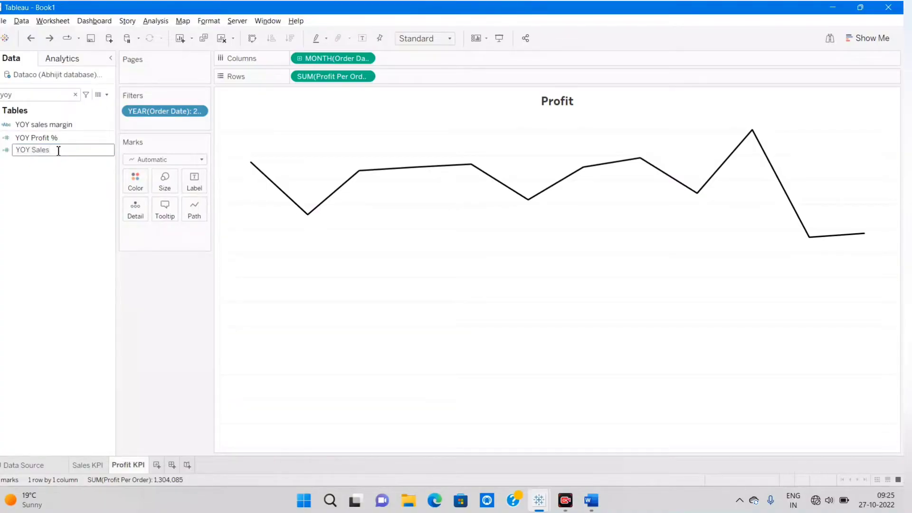
{"action": "key", "text": "Return"}
{"action": "left_click", "coordinate": [77, 194]}
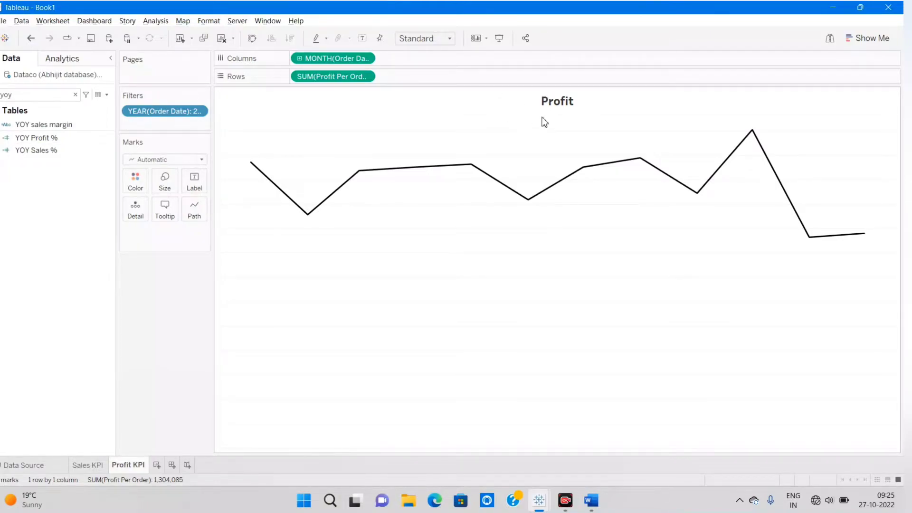
Step: Search the data fields for "pro" and add YTD Profit LOD and YOY Profit % to the marks as detail
{"action": "left_click", "coordinate": [75, 94]}
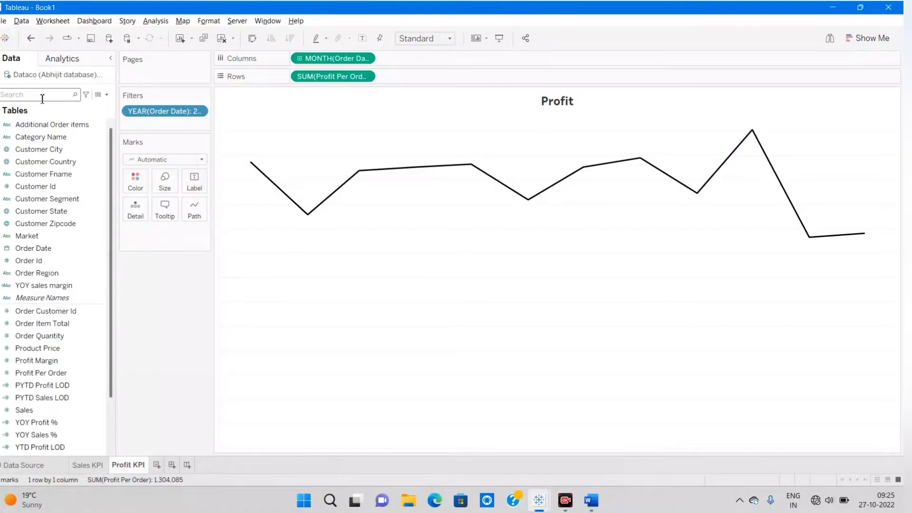
{"action": "type", "text": "pro"}
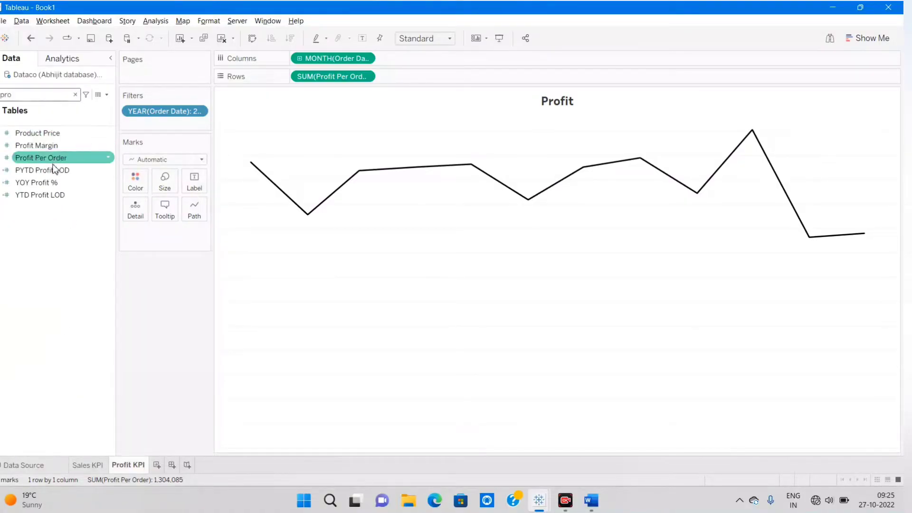
{"action": "left_click_drag", "start_coordinate": [34, 202], "coordinate": [137, 227]}
{"action": "left_click_drag", "start_coordinate": [30, 189], "coordinate": [137, 218]}
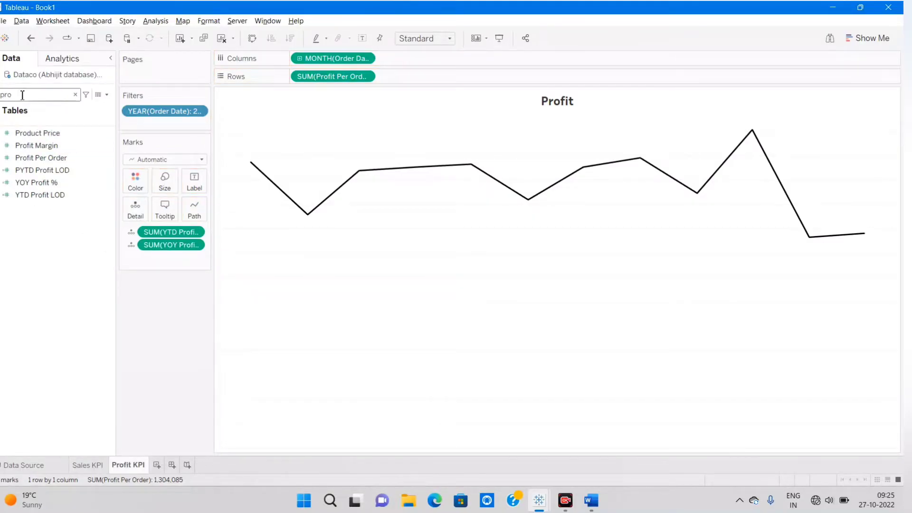
Step: Search the data fields for "marg" and duplicate the YOY sales margin calculated field
{"action": "left_click", "coordinate": [37, 94]}
{"action": "key", "text": "BackSpace"}
{"action": "key", "text": "BackSpace"}
{"action": "key", "text": "BackSpace"}
{"action": "type", "text": "marg"}
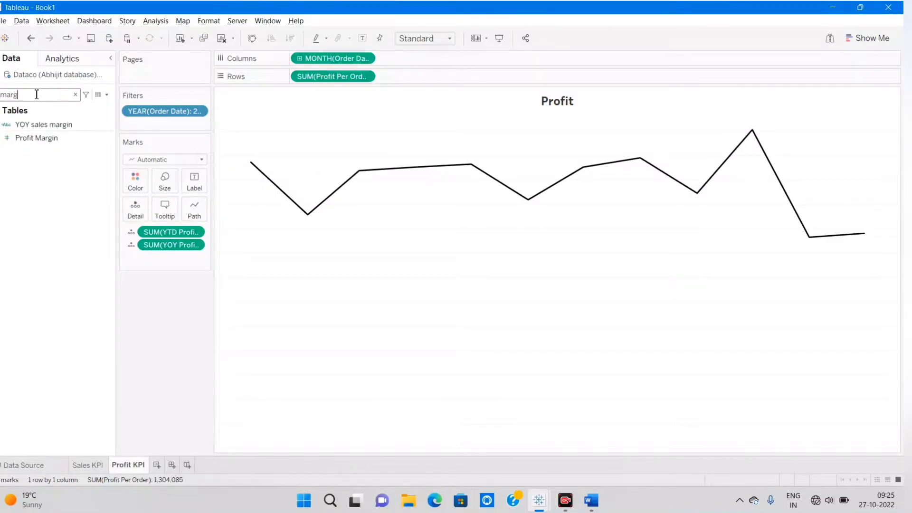
{"action": "right_click", "coordinate": [41, 124]}
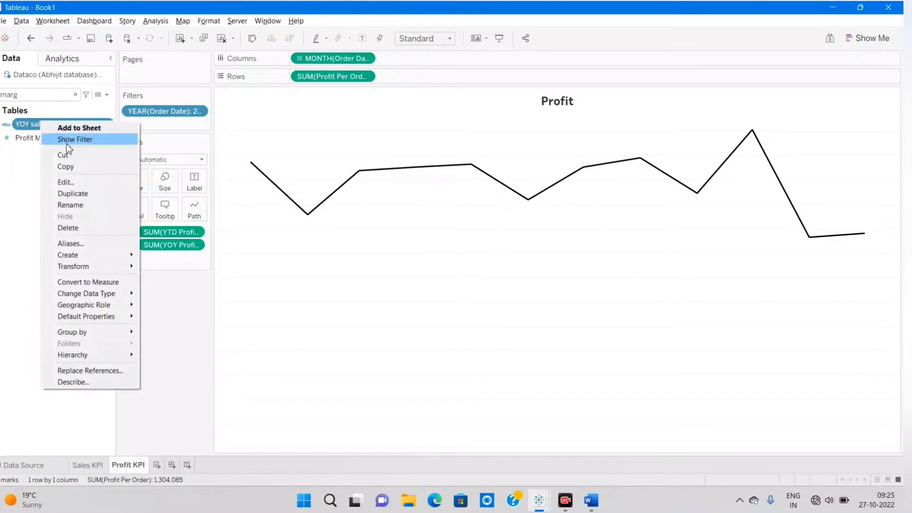
{"action": "left_click", "coordinate": [82, 198]}
Step: Open the duplicated YOY sales margin calculation for editing and rename it "YOY profit margin"
{"action": "right_click", "coordinate": [46, 138]}
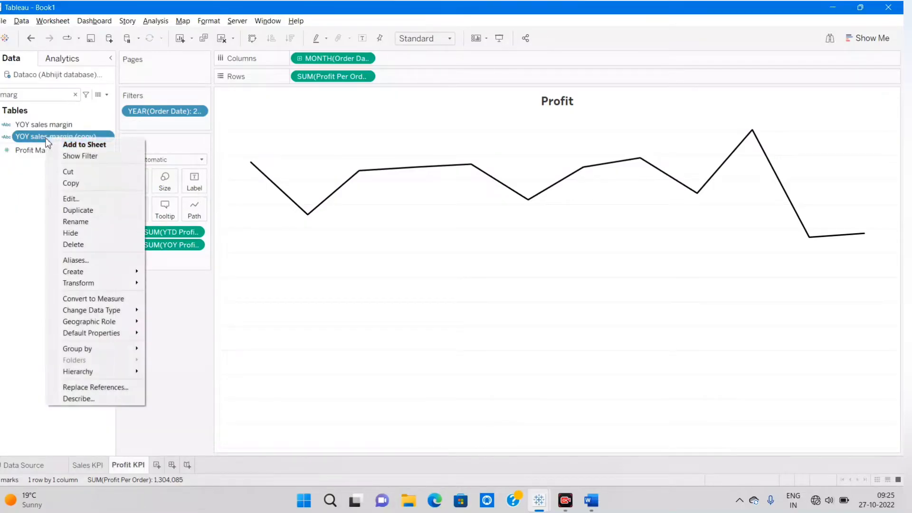
{"action": "left_click", "coordinate": [71, 198]}
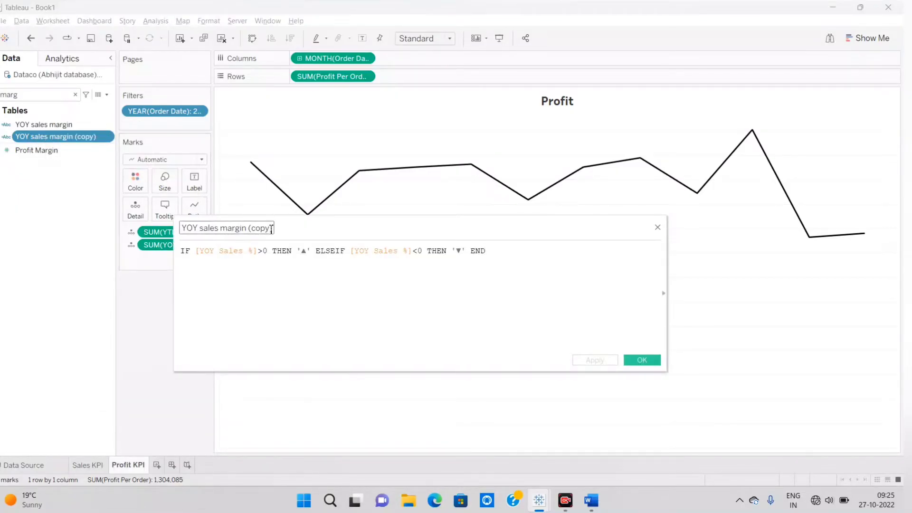
{"action": "left_click", "coordinate": [248, 230]}
{"action": "key", "text": "Delete"}
{"action": "key", "text": "Delete"}
{"action": "key", "text": "Delete"}
{"action": "key", "text": "Delete"}
{"action": "key", "text": "Delete"}
{"action": "key", "text": "Delete"}
{"action": "key", "text": "Delete"}
{"action": "double_click", "coordinate": [213, 228]}
{"action": "type", "text": "profit margin"}
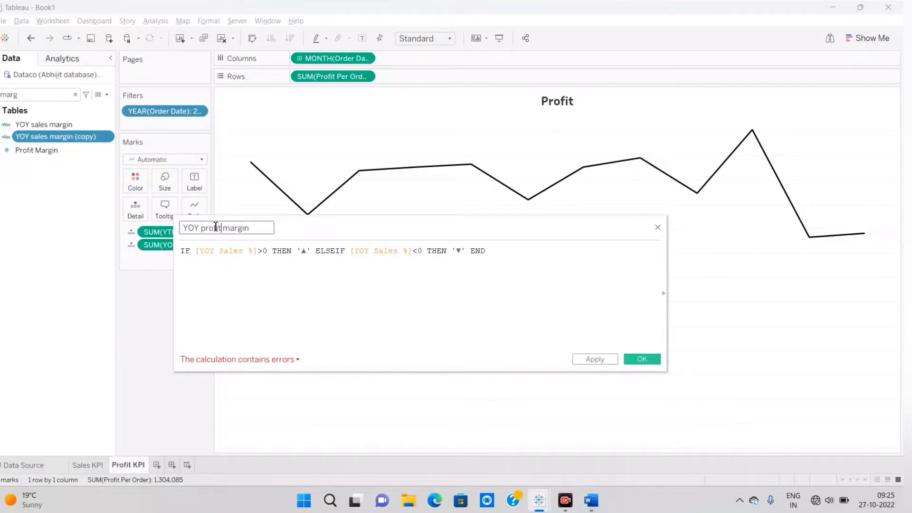
Step: Replace both [YOY Sales %] references in YOY profit margin with [YOY Profit %], save it, and add the field to the marks as detail
{"action": "left_click", "coordinate": [240, 251]}
{"action": "left_click_drag", "start_coordinate": [253, 251], "coordinate": [225, 252]}
{"action": "type", "text": "P"}
{"action": "left_click", "coordinate": [244, 265]}
{"action": "left_click_drag", "start_coordinate": [413, 252], "coordinate": [379, 252]}
{"action": "type", "text": "P"}
{"action": "left_click", "coordinate": [408, 267]}
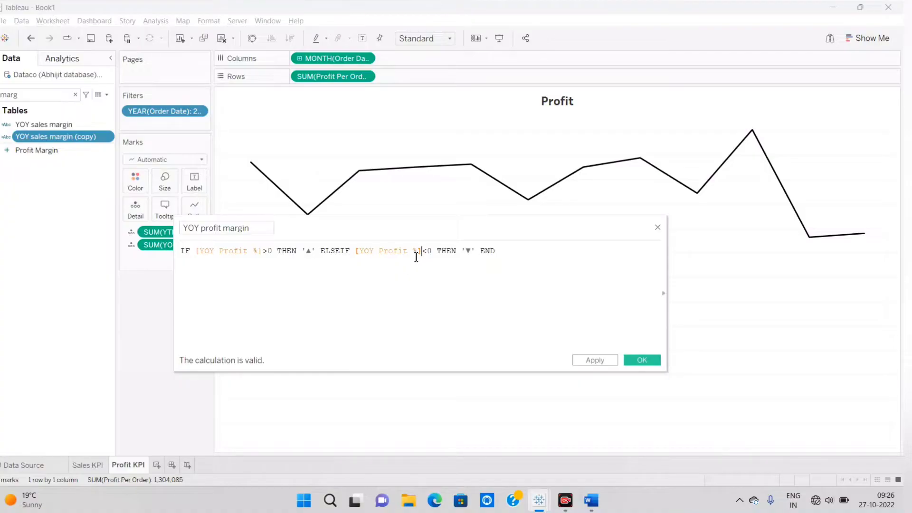
{"action": "left_click", "coordinate": [641, 360]}
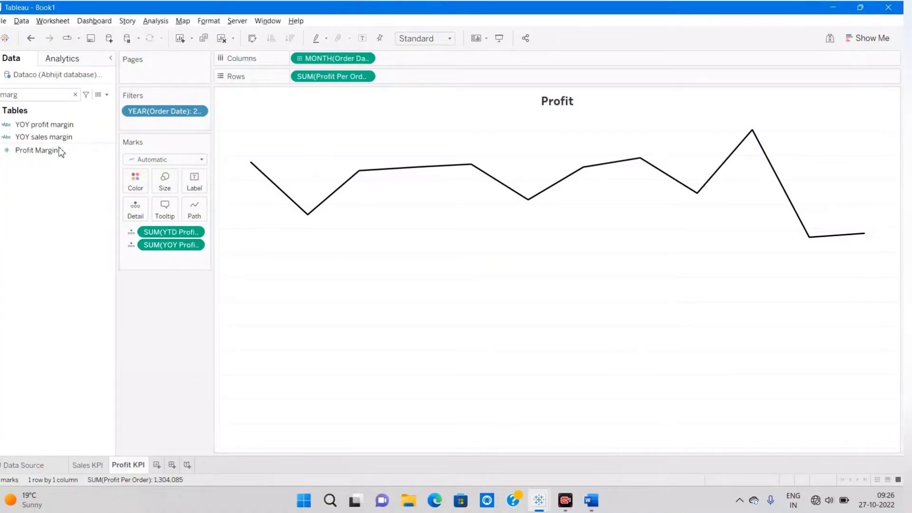
{"action": "left_click_drag", "start_coordinate": [44, 131], "coordinate": [142, 215]}
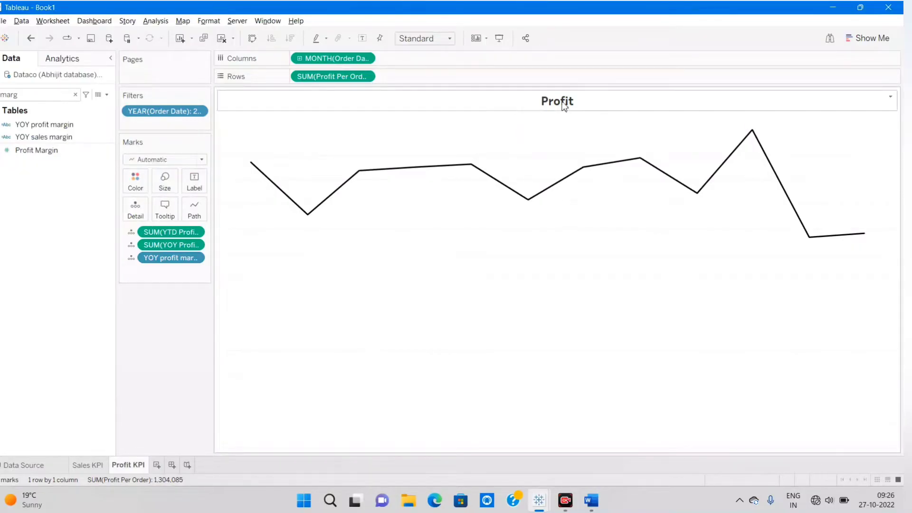
Step: Add SUM(Profit Per Order) below Profit in the sheet title, with YOY profit margin and SUM(YOY Profit %) together on a third line
{"action": "double_click", "coordinate": [594, 102]}
{"action": "left_click_drag", "start_coordinate": [457, 204], "coordinate": [470, 206]}
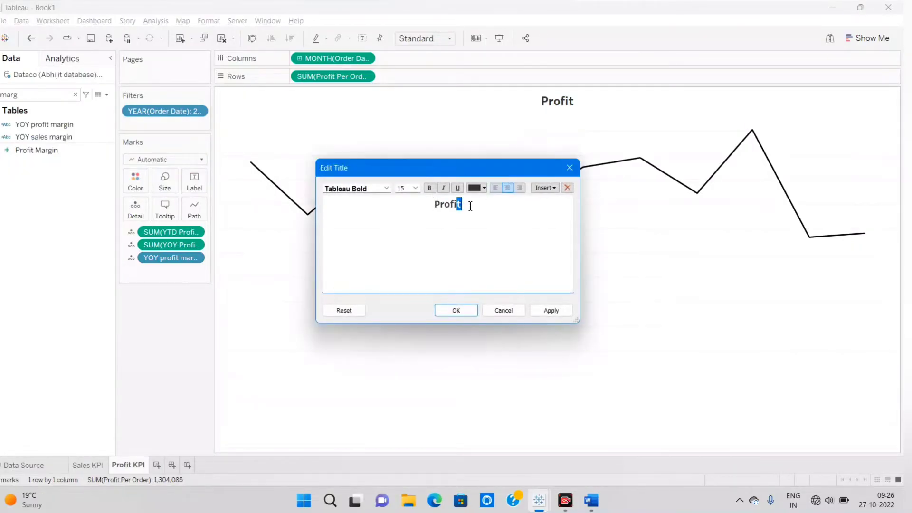
{"action": "left_click", "coordinate": [546, 188]}
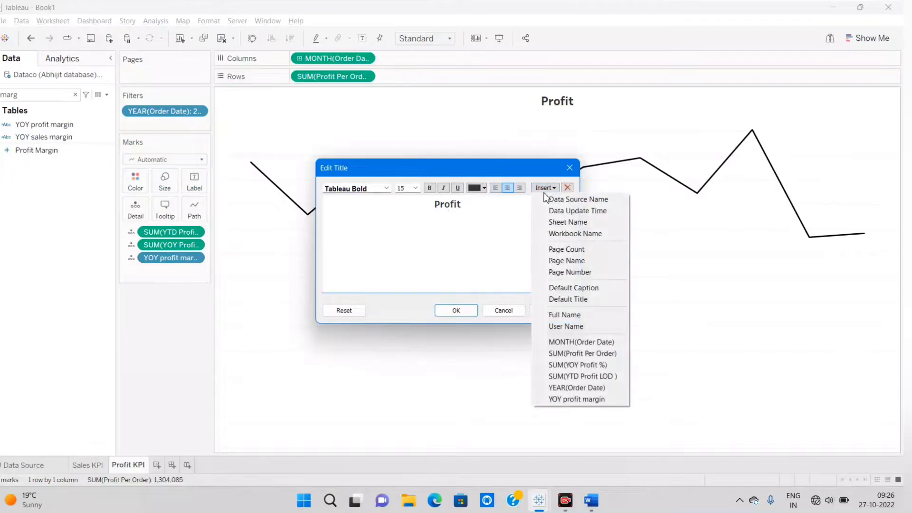
{"action": "left_click", "coordinate": [582, 354]}
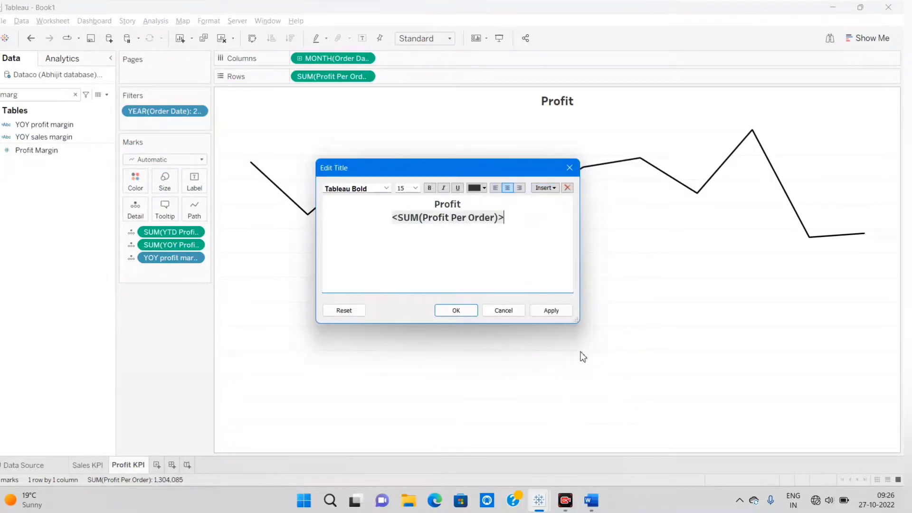
{"action": "left_click", "coordinate": [546, 188]}
{"action": "left_click", "coordinate": [579, 400]}
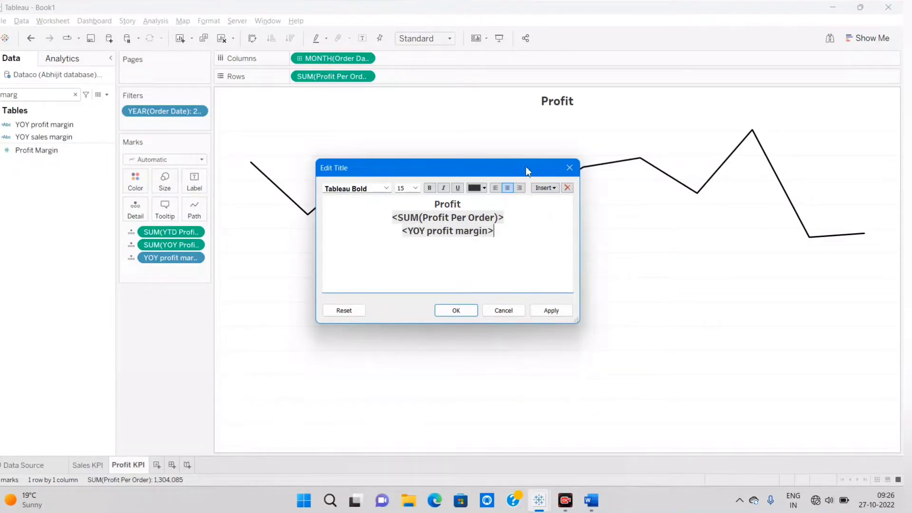
{"action": "left_click", "coordinate": [546, 188]}
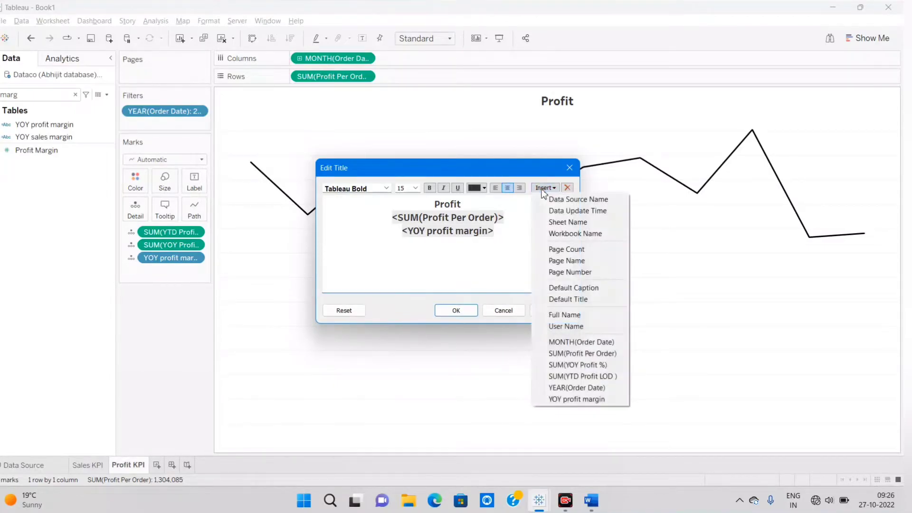
{"action": "left_click", "coordinate": [577, 365]}
{"action": "left_click", "coordinate": [547, 311]}
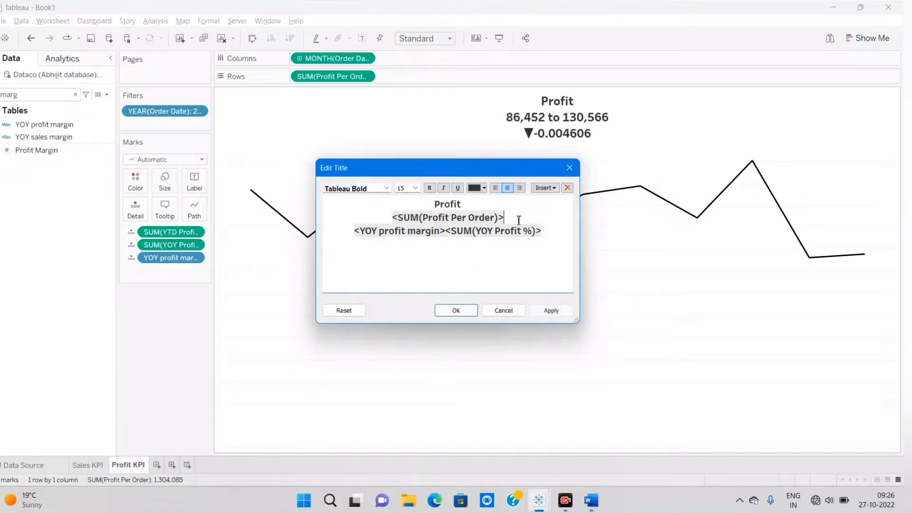
Step: Set the title's SUM(Profit Per Order) line to font size 20 and the year-over-year line to size 12
{"action": "left_click_drag", "start_coordinate": [519, 220], "coordinate": [389, 221]}
{"action": "left_click", "coordinate": [416, 188]}
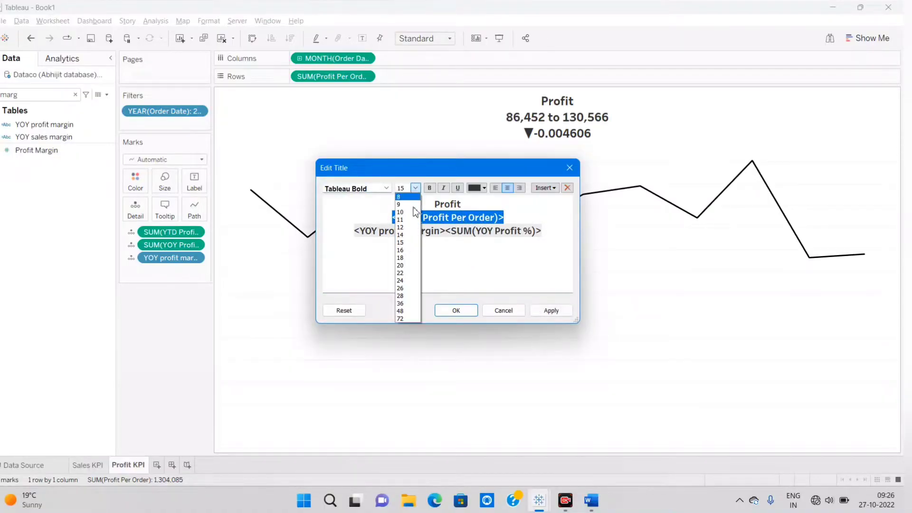
{"action": "left_click", "coordinate": [411, 272]}
{"action": "left_click_drag", "start_coordinate": [550, 236], "coordinate": [350, 238]}
{"action": "left_click", "coordinate": [416, 188]}
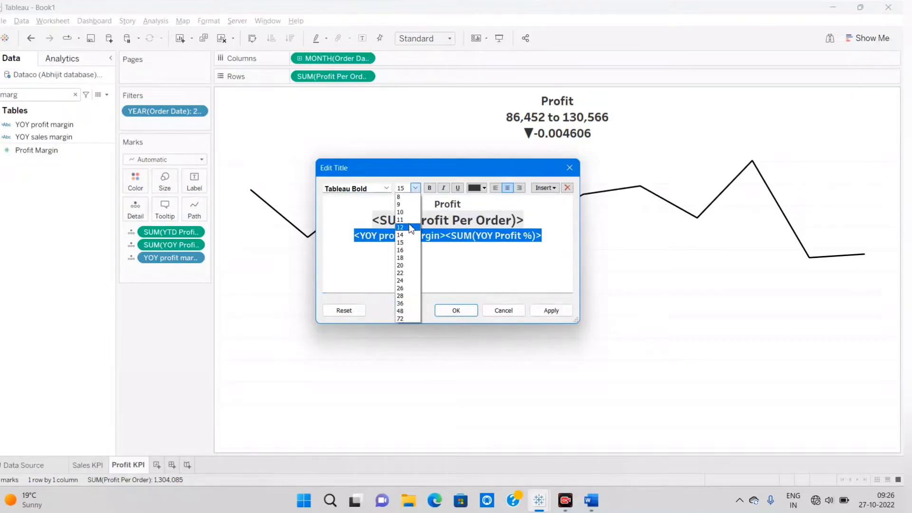
{"action": "left_click", "coordinate": [411, 227]}
{"action": "left_click", "coordinate": [387, 189]}
{"action": "left_click", "coordinate": [387, 189]}
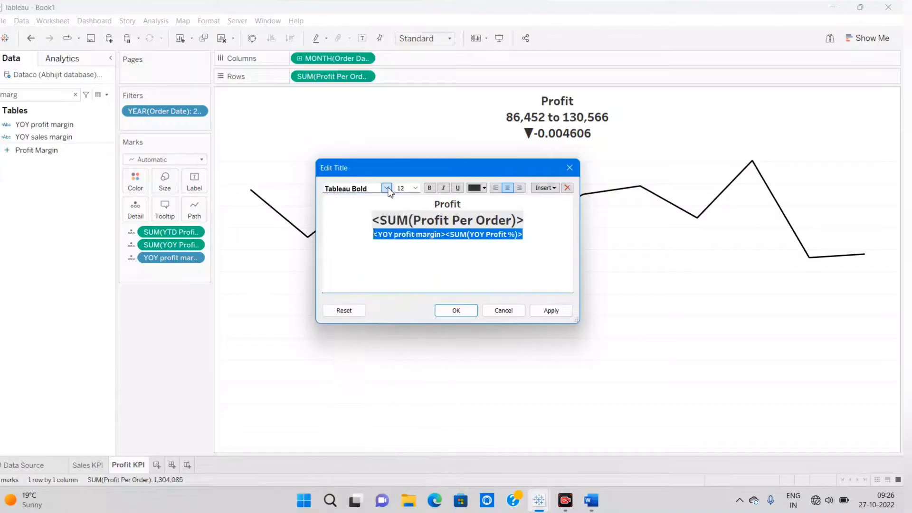
Step: Colour the title's year-over-year line red and accept the title changes
{"action": "left_click", "coordinate": [484, 188]}
{"action": "left_click", "coordinate": [472, 261]}
{"action": "left_click", "coordinate": [551, 311]}
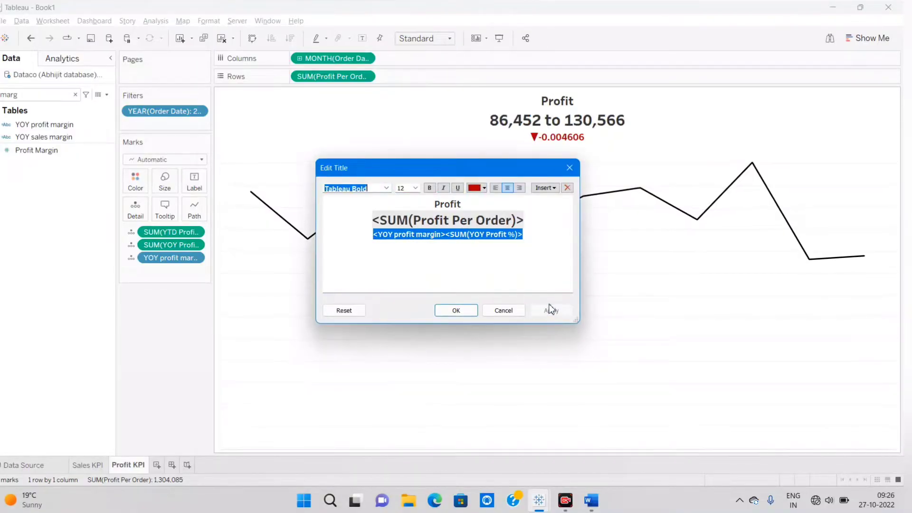
{"action": "left_click", "coordinate": [453, 310]}
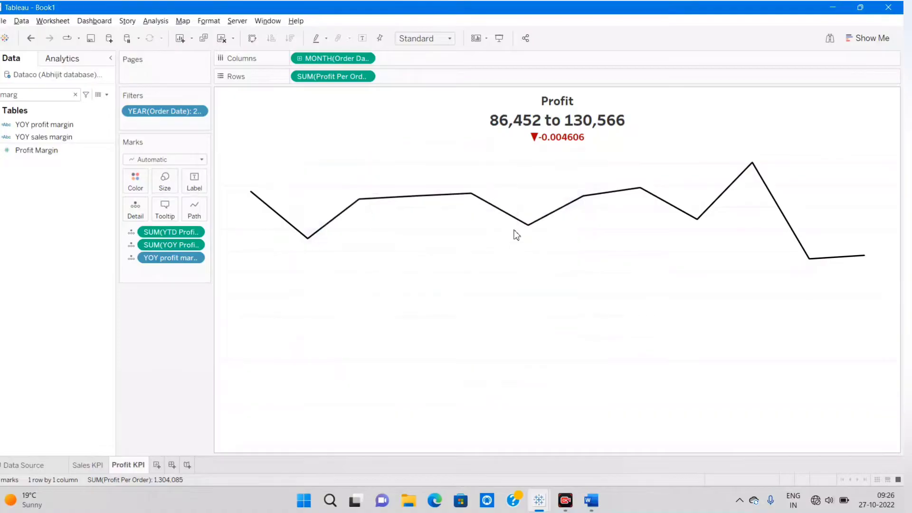
Step: Replace SUM(Profit Per Order) in the sheet title with SUM(YTD Profit LOD )
{"action": "double_click", "coordinate": [500, 121]}
{"action": "left_click_drag", "start_coordinate": [526, 222], "coordinate": [367, 222]}
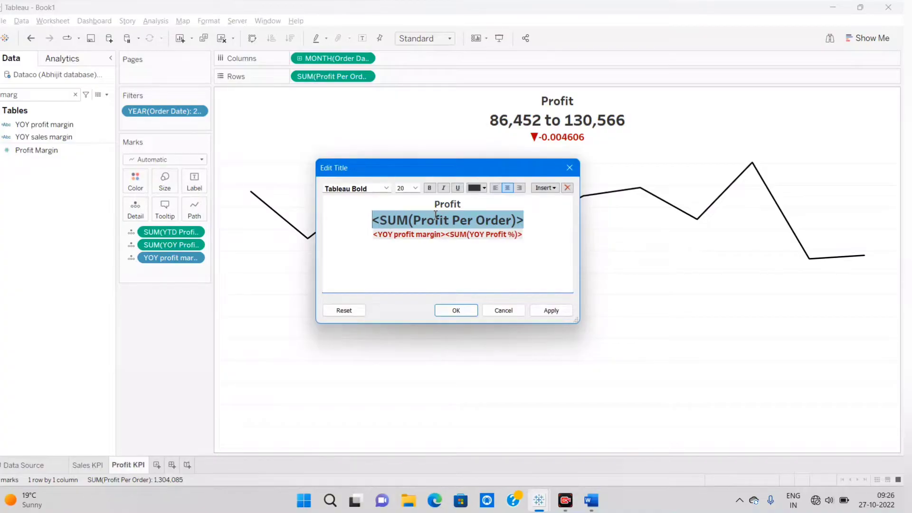
{"action": "left_click", "coordinate": [551, 189]}
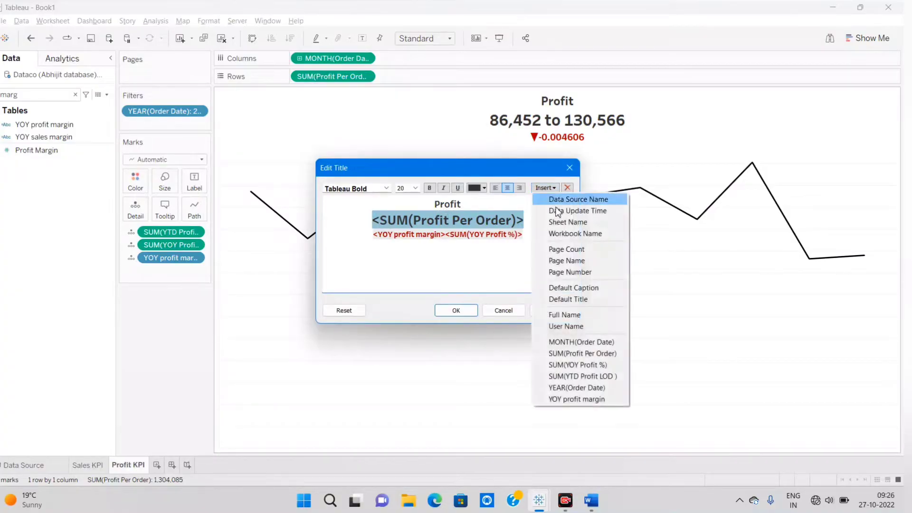
{"action": "left_click", "coordinate": [594, 375]}
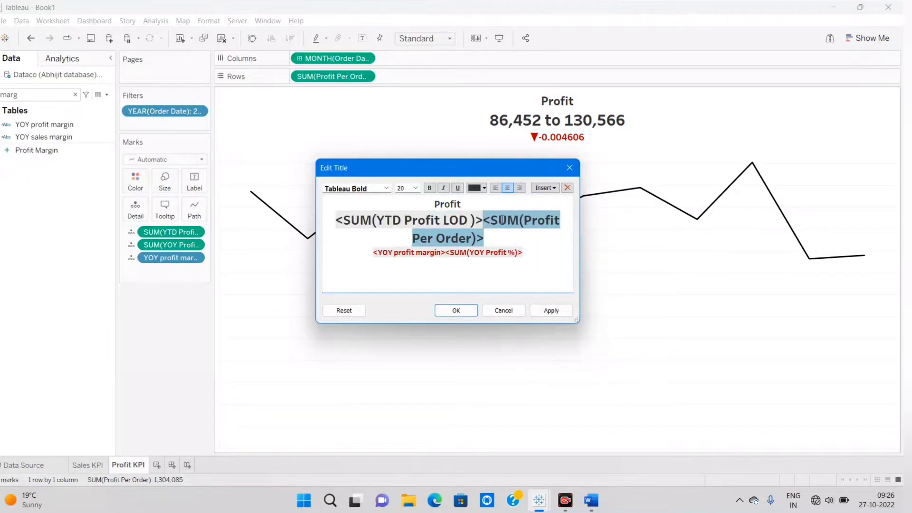
Step: Remove the SUM(Profit Per Order) field from the sheet title, leaving SUM(YTD Profit LOD) on that line, and apply the change
{"action": "left_click", "coordinate": [486, 220]}
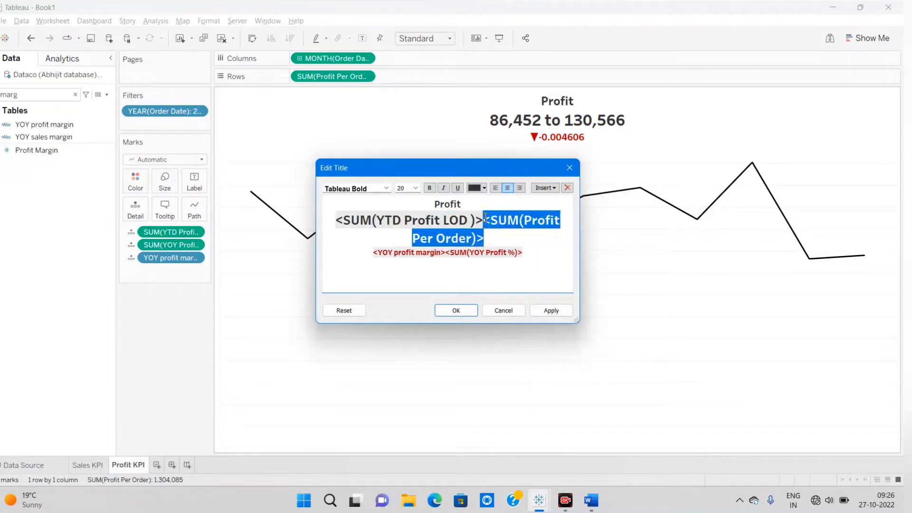
{"action": "key", "text": "BackSpace"}
{"action": "left_click", "coordinate": [556, 312]}
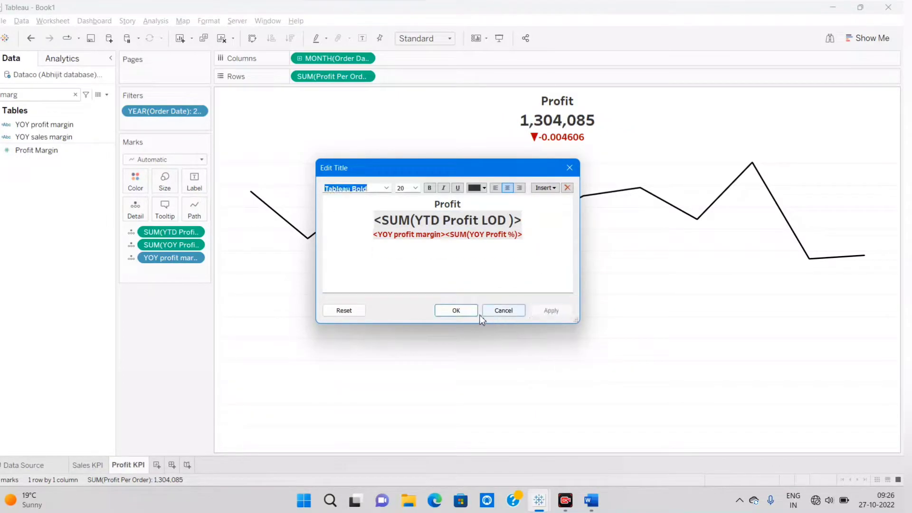
{"action": "left_click", "coordinate": [460, 312]}
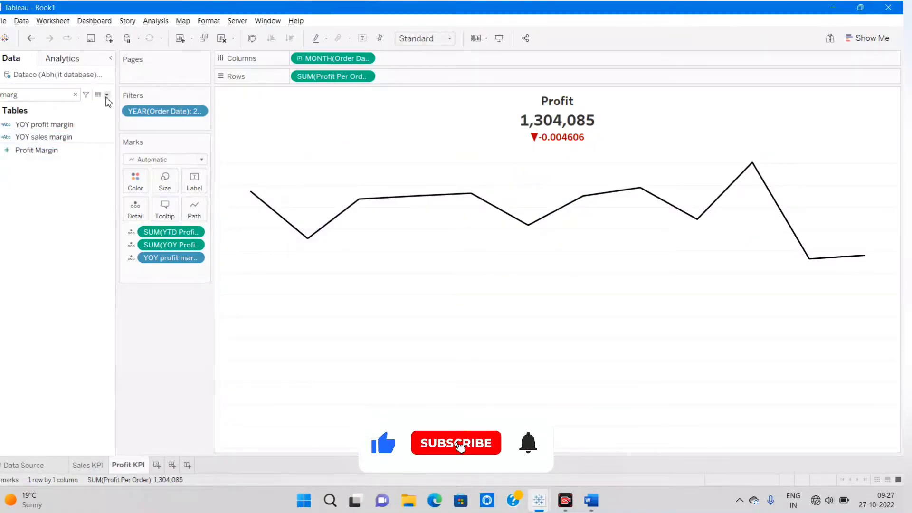
Step: Clear the field search and label the line with a copy of SUM(Profit Per Order), keeping the original in Rows
{"action": "left_click", "coordinate": [75, 95]}
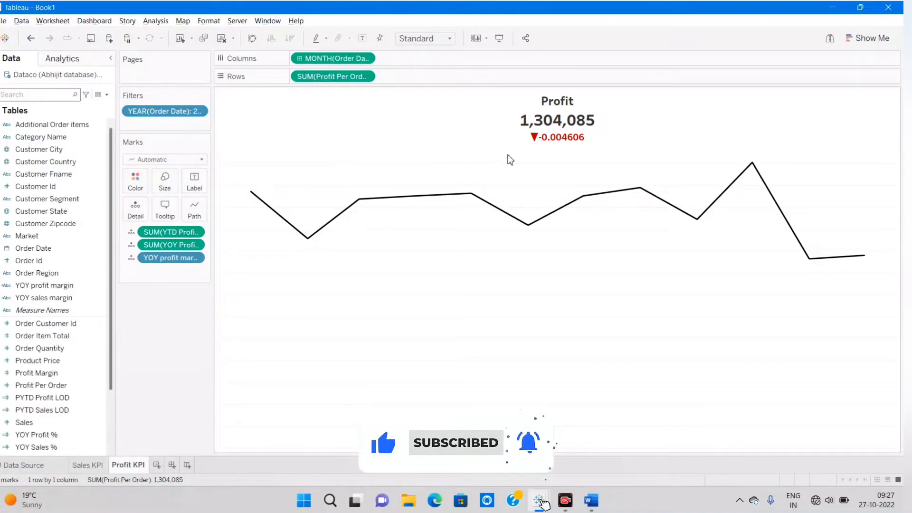
{"action": "left_click_drag", "start_coordinate": [325, 83], "coordinate": [188, 184]}
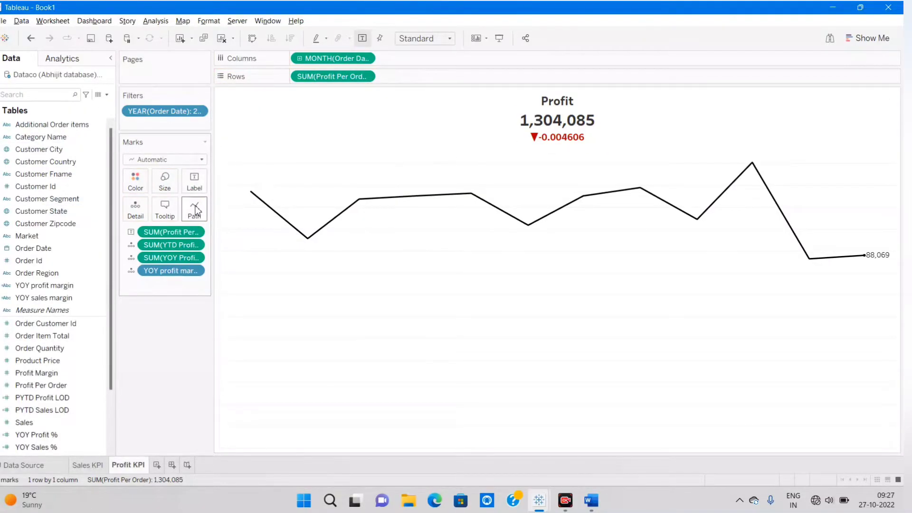
{"action": "key", "text": "ctrl+z"}
{"action": "left_click_drag", "start_coordinate": [329, 81], "coordinate": [200, 186]}
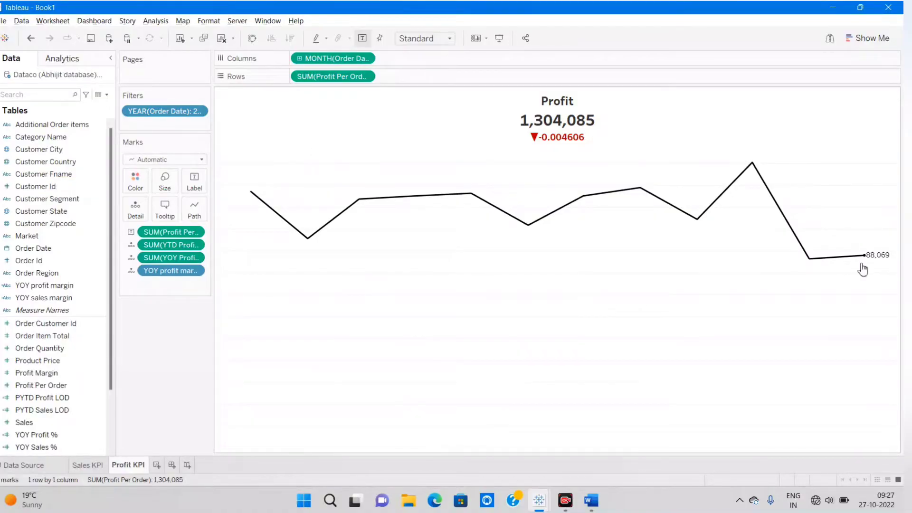
Step: Format the SUM(Profit Per Order) label as custom currency with a $ prefix and display units of Millions (M)
{"action": "right_click", "coordinate": [165, 238]}
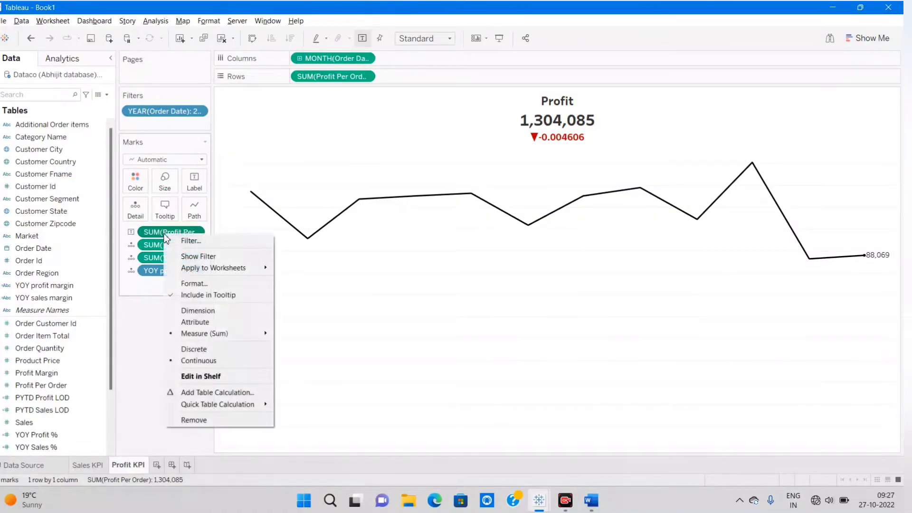
{"action": "left_click", "coordinate": [183, 282]}
{"action": "left_click", "coordinate": [75, 163]}
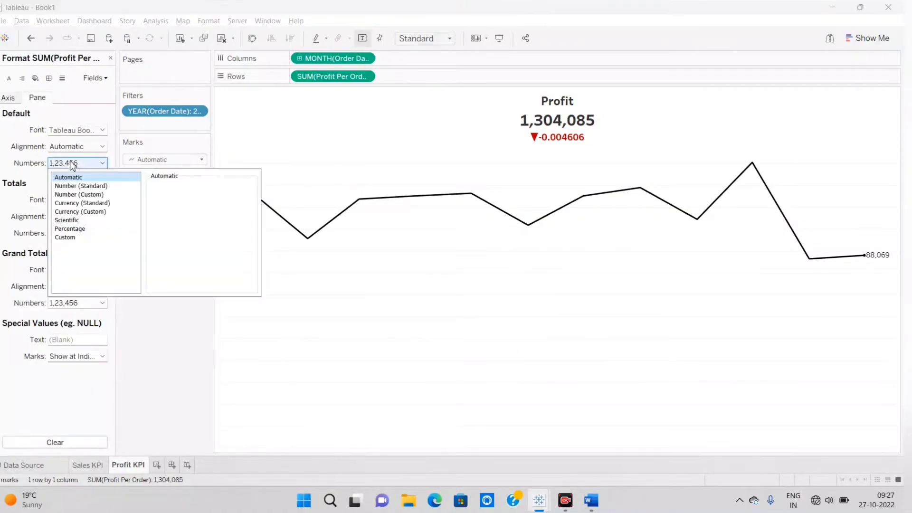
{"action": "left_click", "coordinate": [75, 213]}
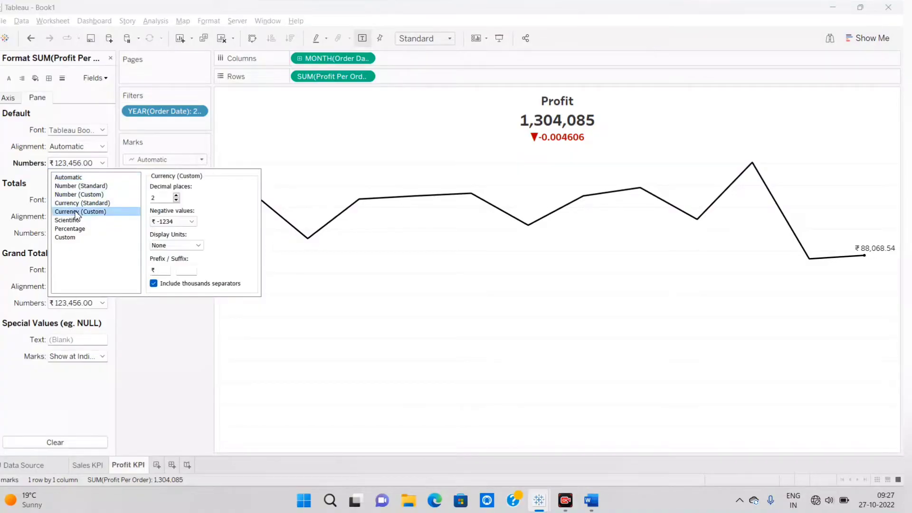
{"action": "left_click_drag", "start_coordinate": [159, 268], "coordinate": [148, 272]}
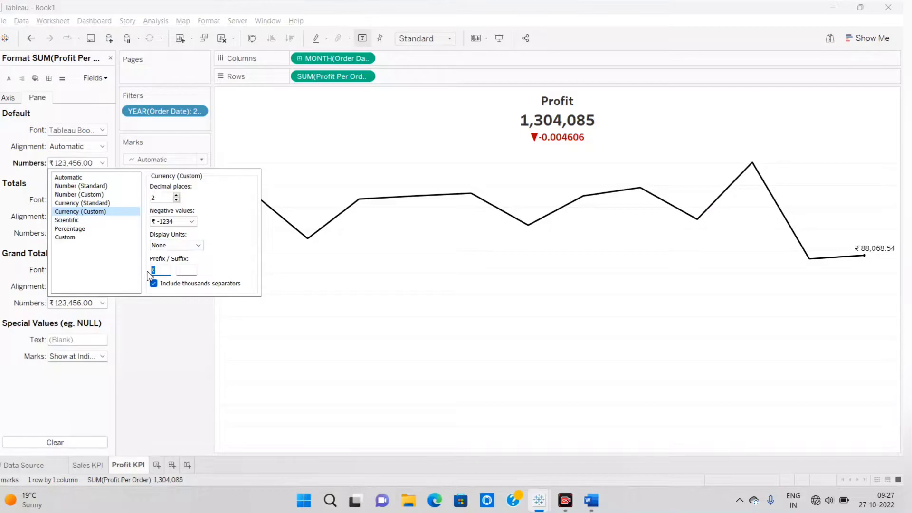
{"action": "type", "text": "$"}
{"action": "left_click", "coordinate": [177, 246]}
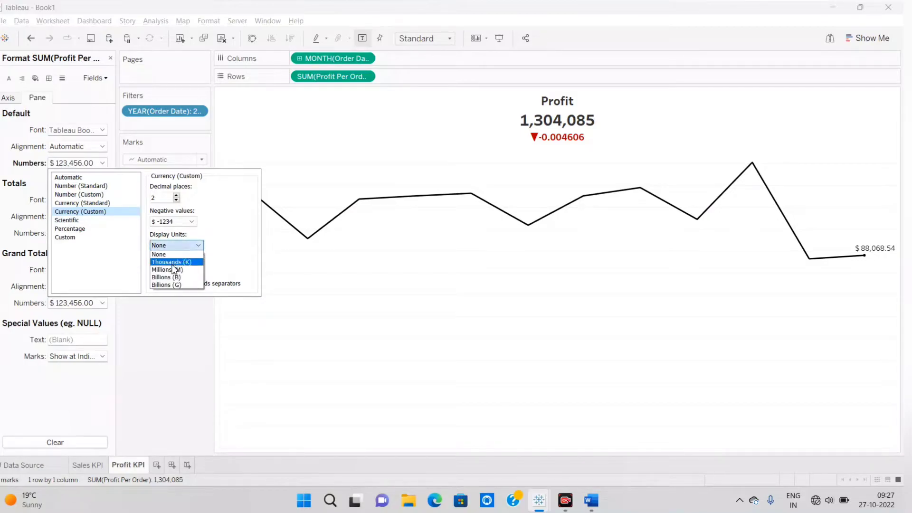
{"action": "left_click", "coordinate": [175, 264]}
{"action": "left_click", "coordinate": [182, 324]}
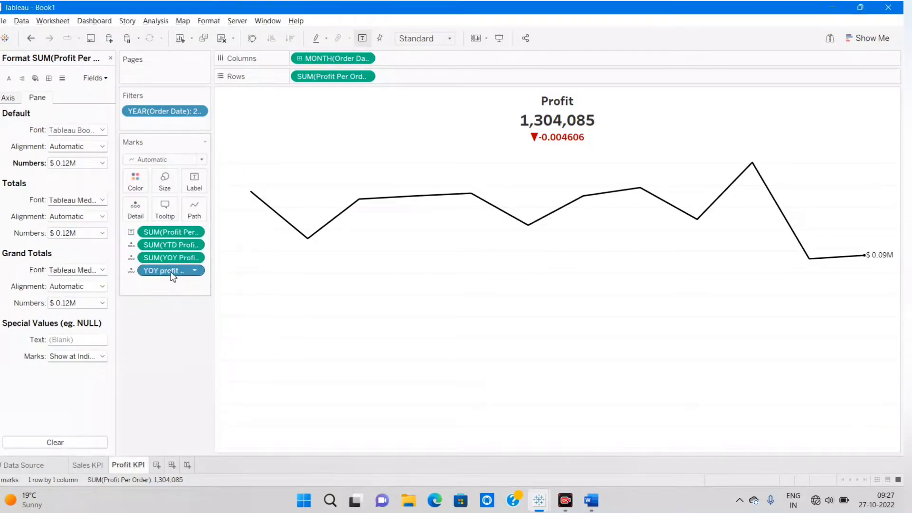
Step: Set the default pane font of the SUM(Profit Per Order) label to Tableau Semibold
{"action": "left_click", "coordinate": [56, 131]}
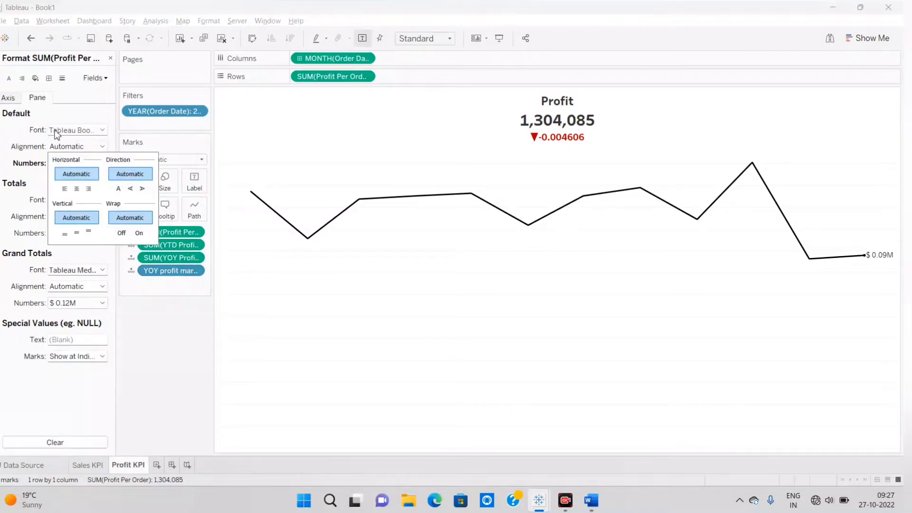
{"action": "left_click", "coordinate": [90, 162]}
{"action": "left_click", "coordinate": [76, 146]}
{"action": "left_click", "coordinate": [130, 145]}
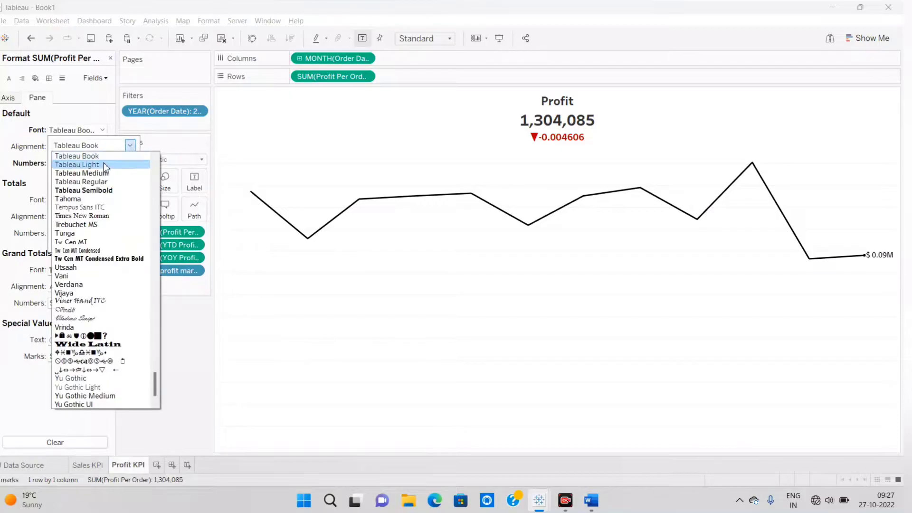
{"action": "left_click", "coordinate": [87, 190]}
{"action": "left_click", "coordinate": [176, 335]}
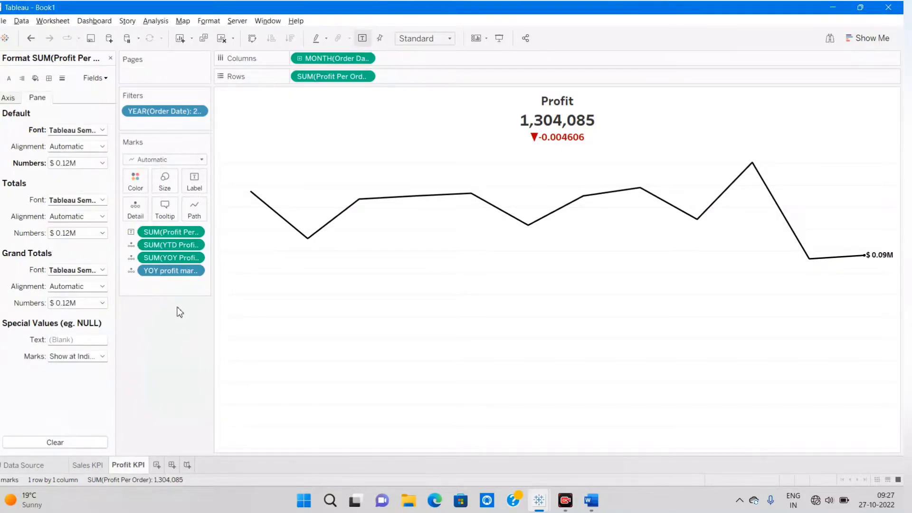
Step: Format SUM(YTD Profit LOD) as custom currency with a $ prefix and display units of Millions (M)
{"action": "left_click", "coordinate": [185, 245]}
{"action": "left_click", "coordinate": [73, 163]}
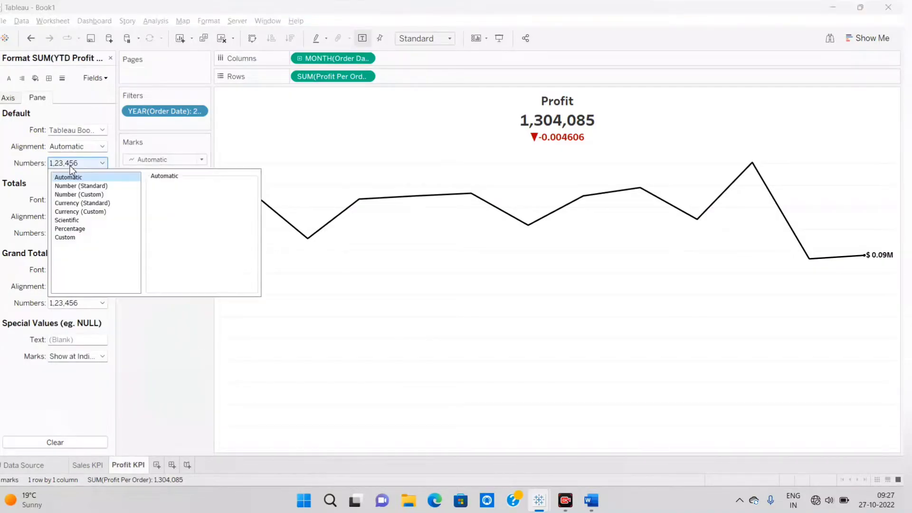
{"action": "left_click", "coordinate": [77, 203]}
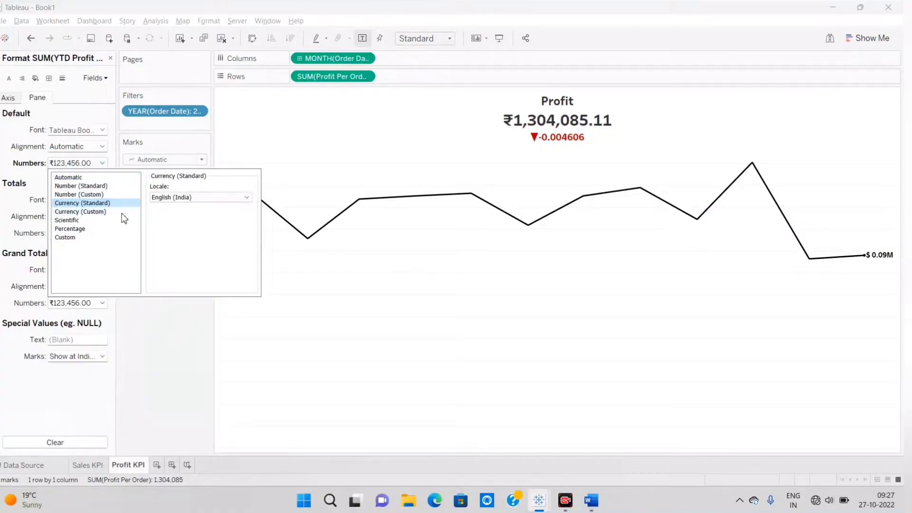
{"action": "left_click", "coordinate": [83, 221]}
{"action": "left_click", "coordinate": [82, 211]}
{"action": "left_click", "coordinate": [168, 246]}
{"action": "left_click", "coordinate": [166, 270]}
{"action": "double_click", "coordinate": [155, 270]}
{"action": "type", "text": "$"}
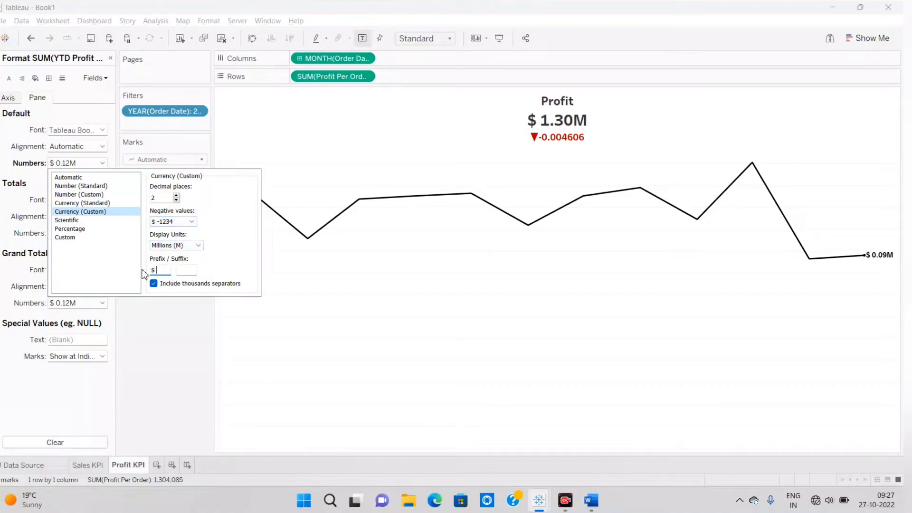
{"action": "left_click", "coordinate": [201, 337]}
Step: Format SUM(YOY Profit %) as a percentage with 2 decimal places and close the formatting settings
{"action": "left_click", "coordinate": [166, 259]}
{"action": "left_click", "coordinate": [76, 163]}
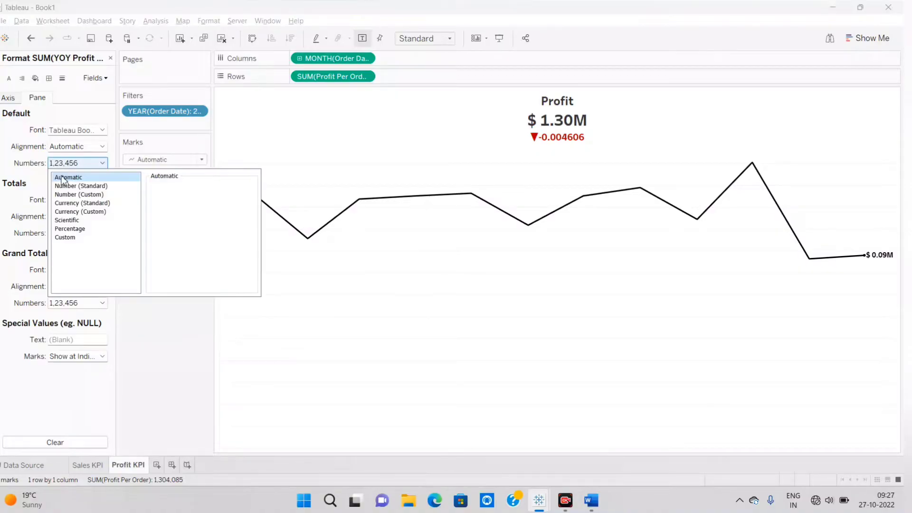
{"action": "left_click", "coordinate": [70, 228]}
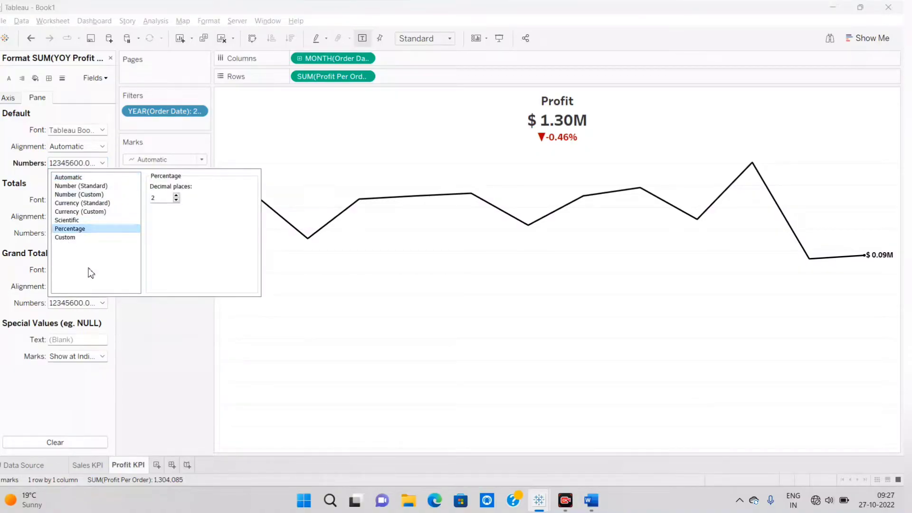
{"action": "left_click", "coordinate": [109, 58]}
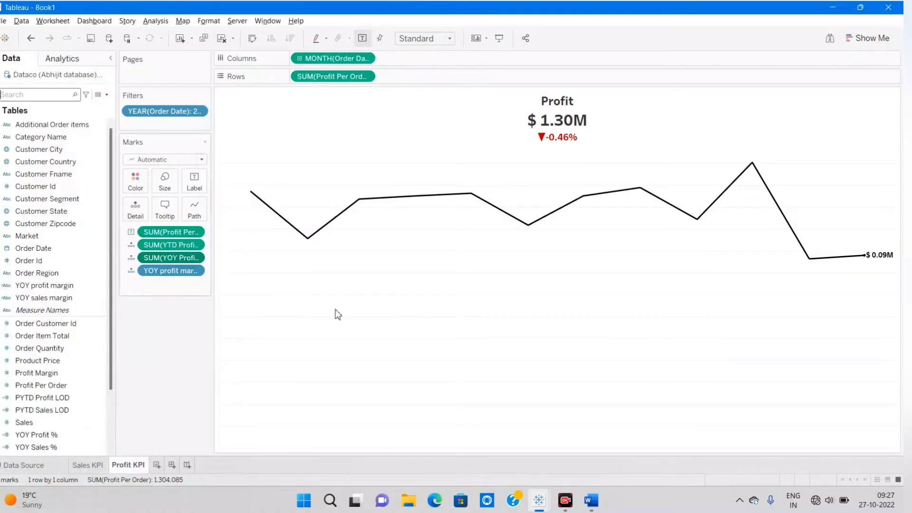
Step: Insert a space between the YOY profit margin and SUM(YOY Profit %) fields in the sheet title
{"action": "double_click", "coordinate": [549, 141]}
{"action": "left_click", "coordinate": [446, 235]}
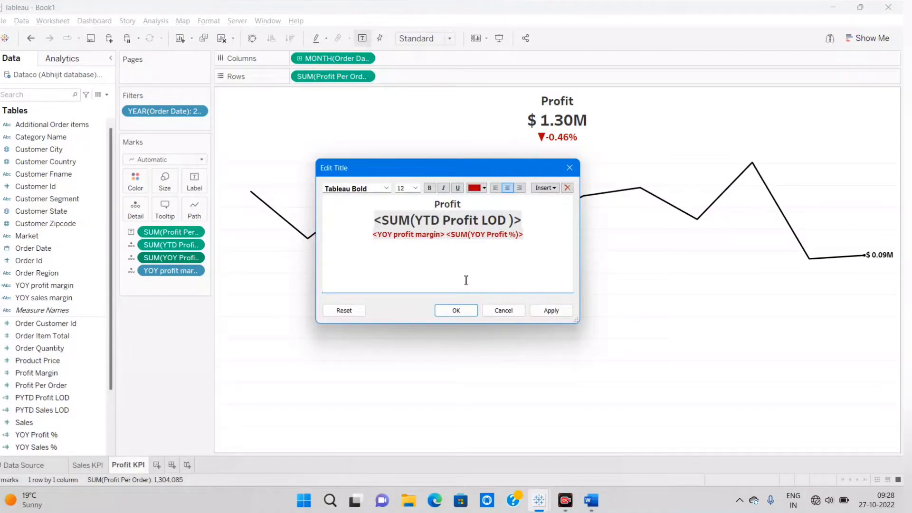
{"action": "left_click", "coordinate": [456, 311]}
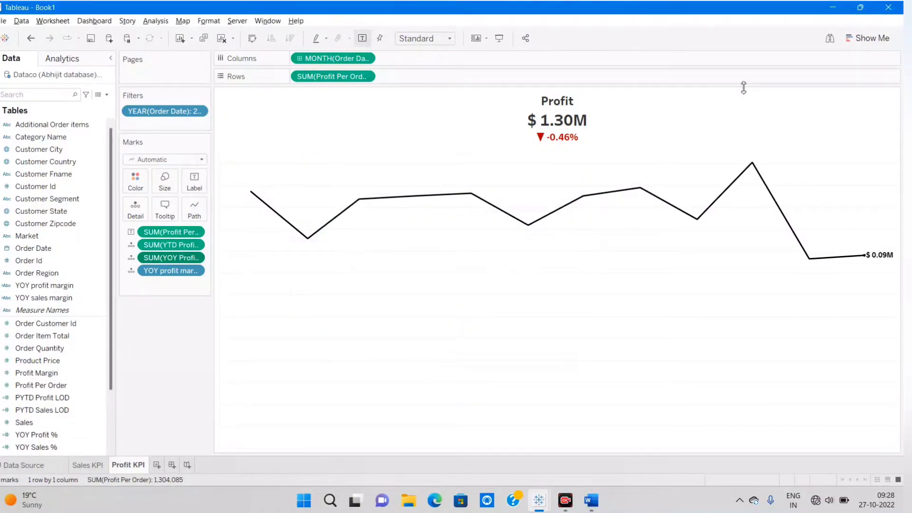
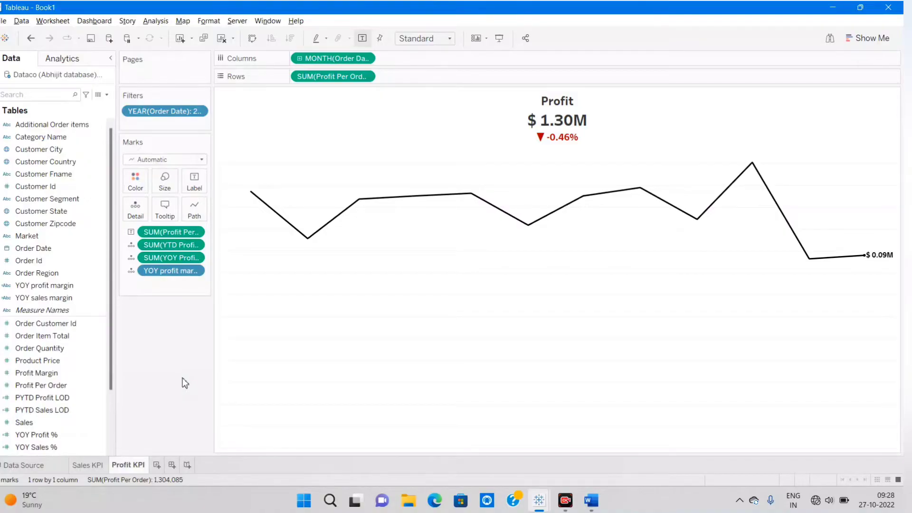
Step: Duplicate the Profit KPI worksheet and rename the copy as Order Quantity KPI
{"action": "right_click", "coordinate": [132, 466]}
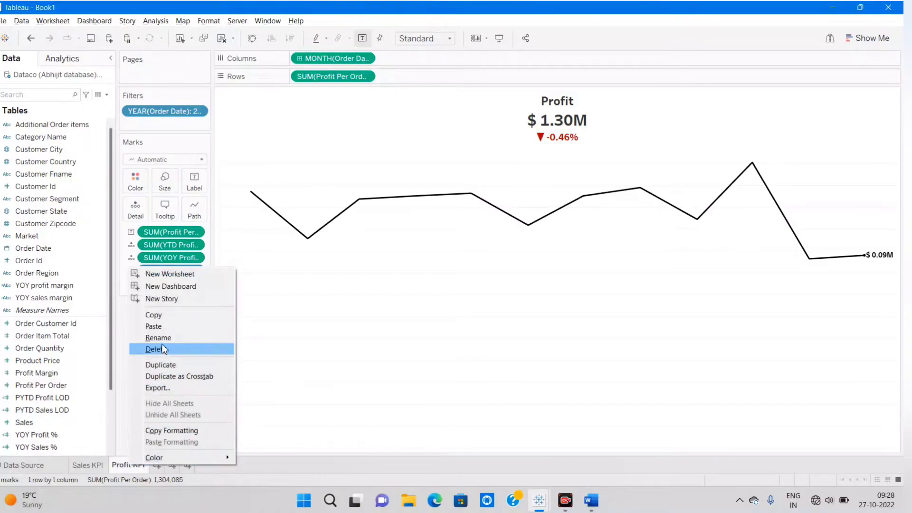
{"action": "left_click", "coordinate": [165, 365]}
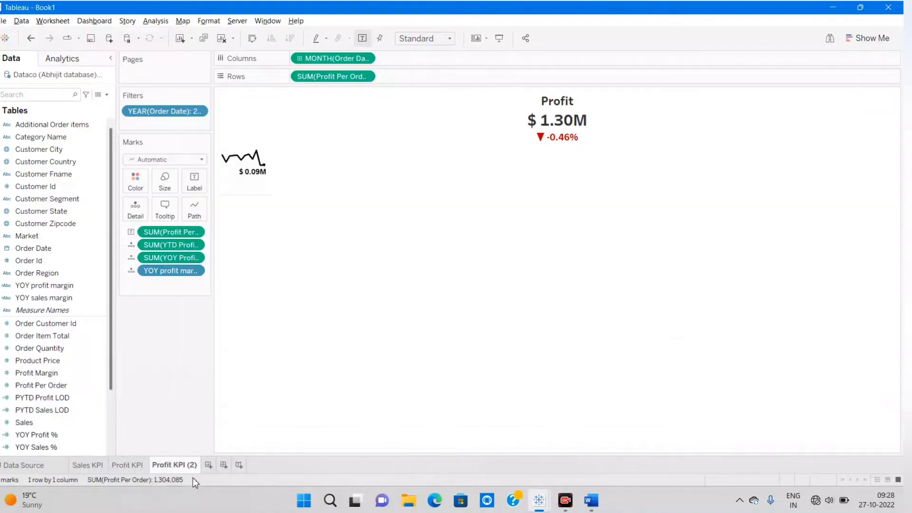
{"action": "double_click", "coordinate": [154, 466]}
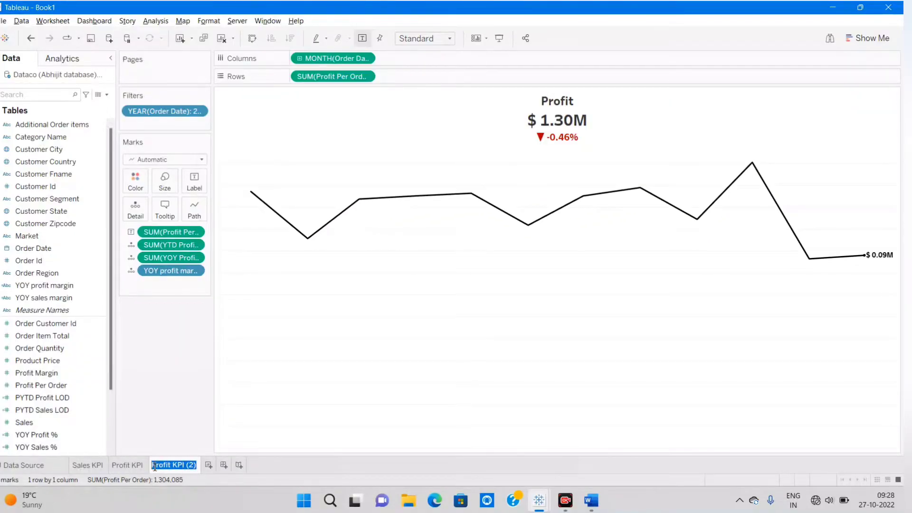
{"action": "type", "text": "Order Quantity KPI"}
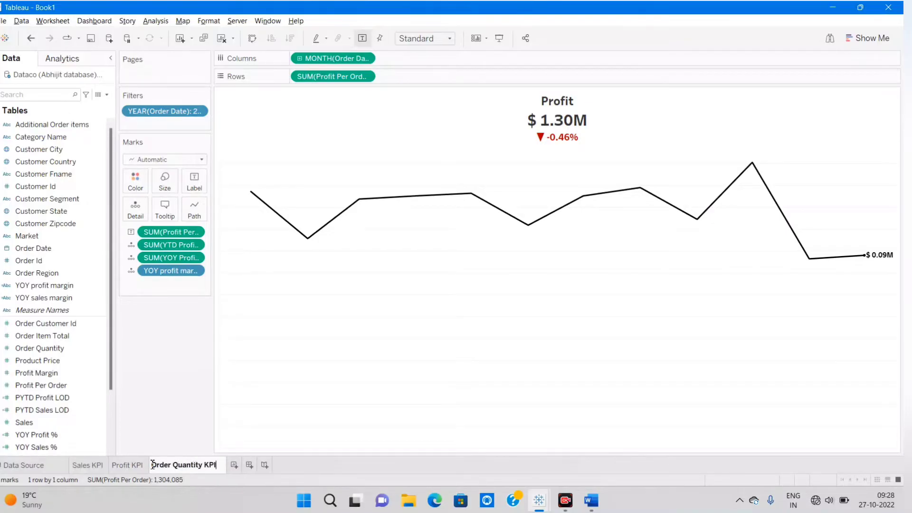
{"action": "left_click", "coordinate": [185, 375]}
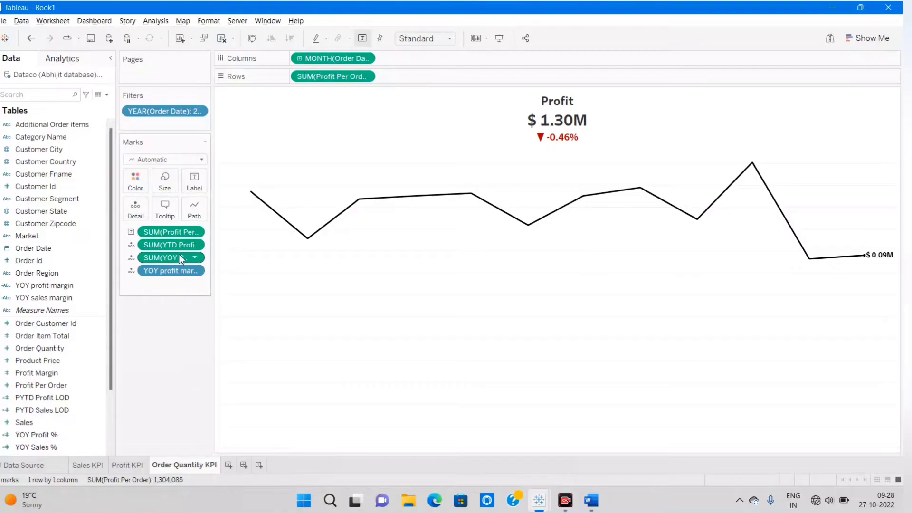
Step: Remove all profit fields from the Marks card and replace SUM(Profit Per Order) in Rows with Order Quantity
{"action": "left_click_drag", "start_coordinate": [159, 233], "coordinate": [159, 332]}
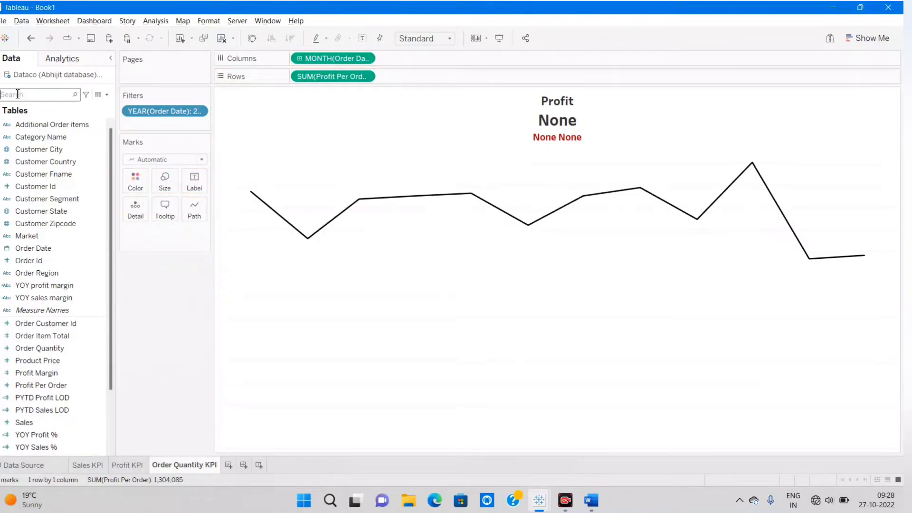
{"action": "left_click", "coordinate": [17, 94]}
{"action": "type", "text": "order"}
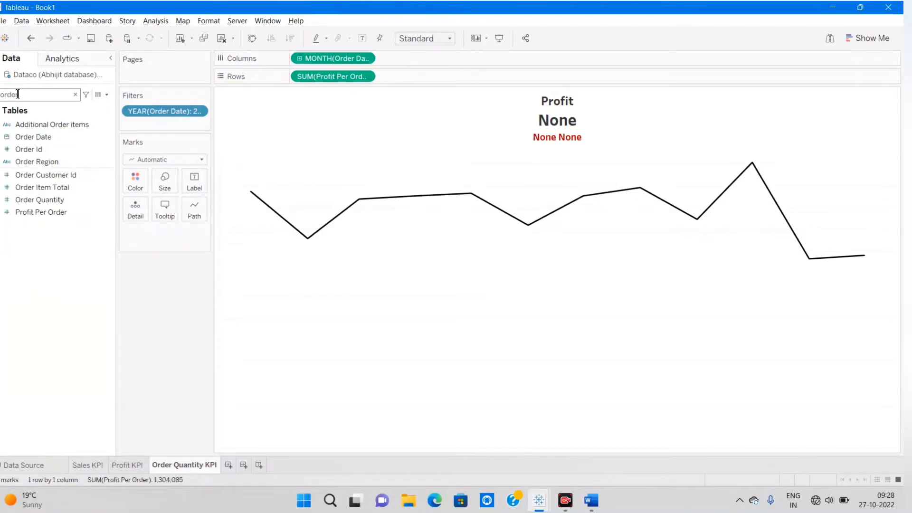
{"action": "left_click_drag", "start_coordinate": [39, 200], "coordinate": [330, 76]}
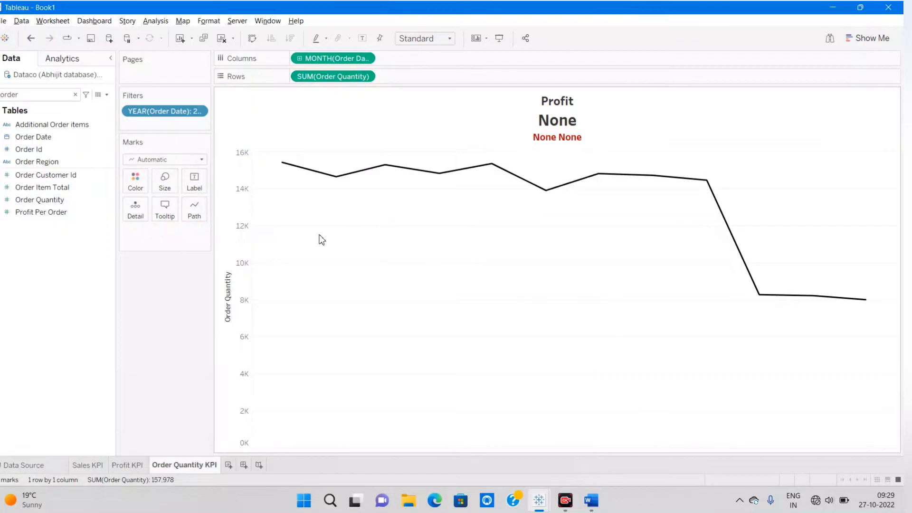
Step: Hide the header of the Order Quantity axis
{"action": "right_click", "coordinate": [242, 239]}
{"action": "left_click", "coordinate": [268, 298]}
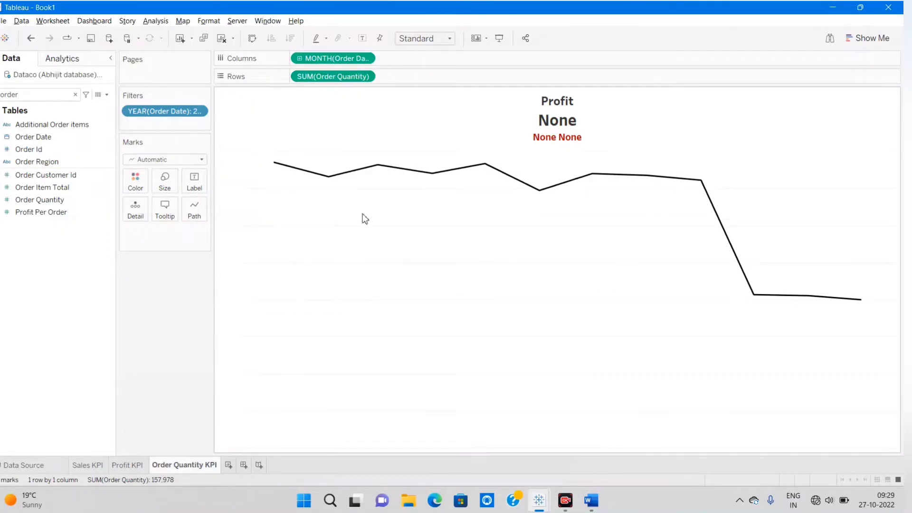
Step: Delete the missing-field placeholders from the sheet title and replace "Profit" with "Order Quantity"
{"action": "double_click", "coordinate": [569, 128]}
{"action": "left_click_drag", "start_coordinate": [533, 240], "coordinate": [372, 210]}
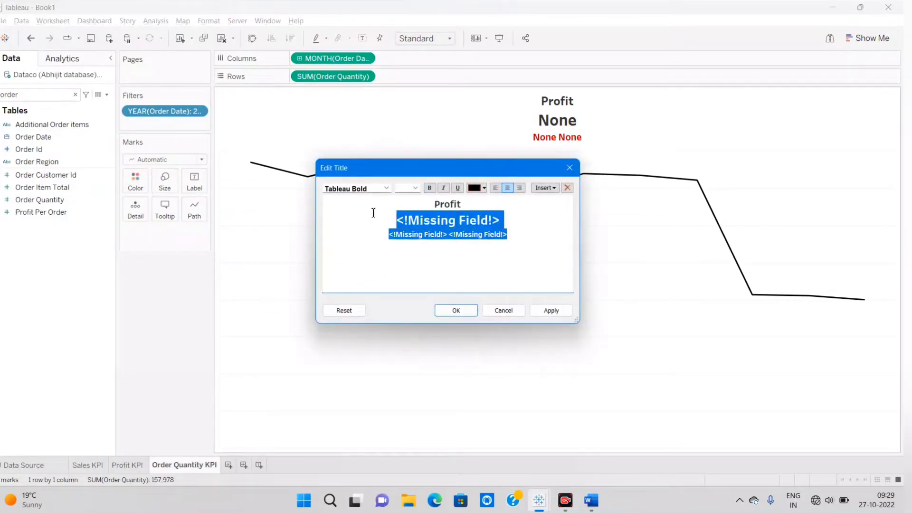
{"action": "key", "text": "BackSpace"}
{"action": "left_click_drag", "start_coordinate": [468, 225], "coordinate": [415, 204]}
{"action": "type", "text": "Order"}
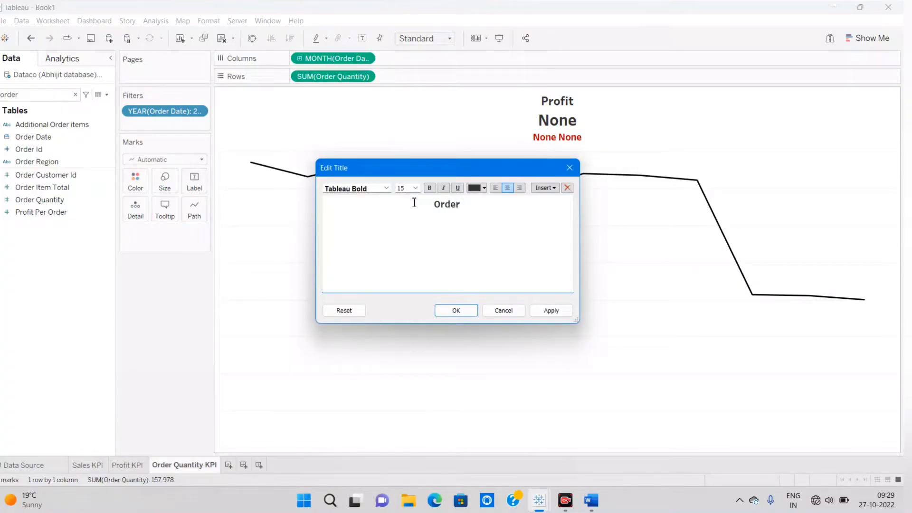
{"action": "type", "text": " Quantity"}
{"action": "left_click", "coordinate": [559, 312]}
{"action": "left_click", "coordinate": [465, 313]}
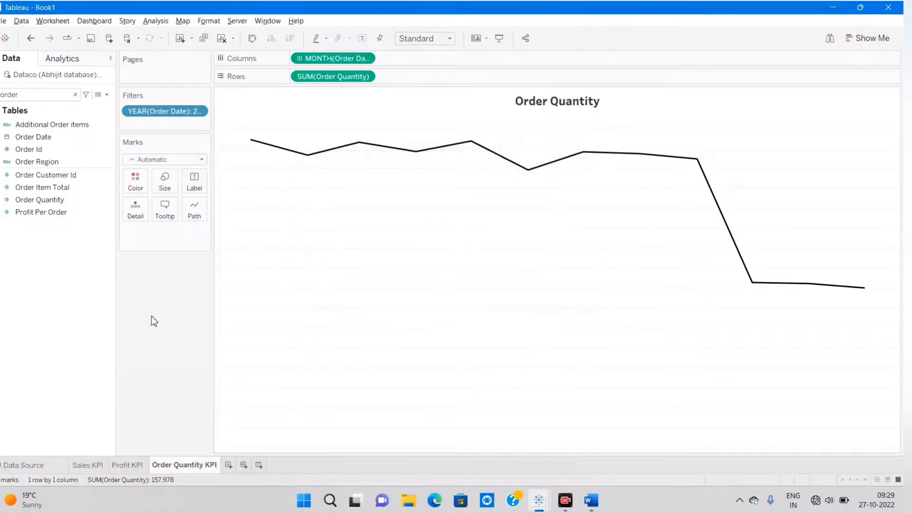
Step: Search the data fields for "ytd" and duplicate the YTD Sales LOD calculated field
{"action": "left_click", "coordinate": [30, 96]}
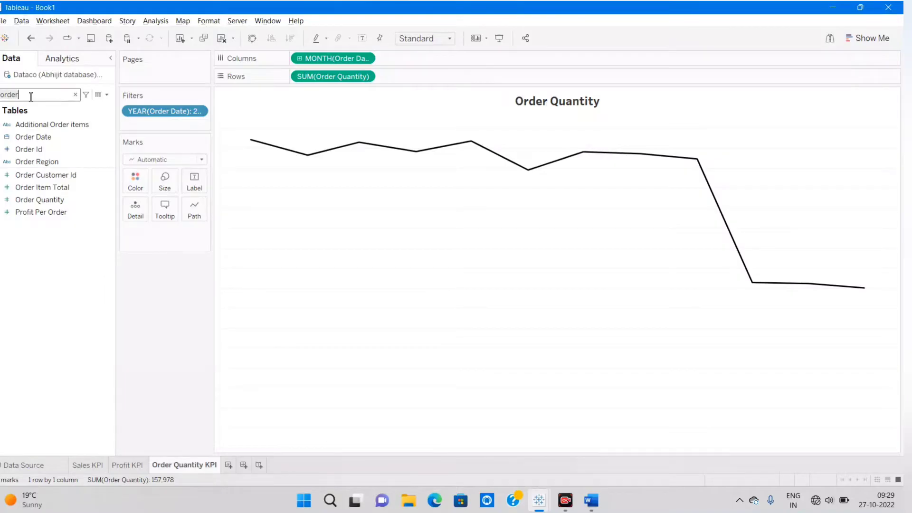
{"action": "key", "text": "BackSpace"}
{"action": "key", "text": "BackSpace"}
{"action": "key", "text": "BackSpace"}
{"action": "key", "text": "BackSpace"}
{"action": "key", "text": "BackSpace"}
{"action": "type", "text": "ytd"}
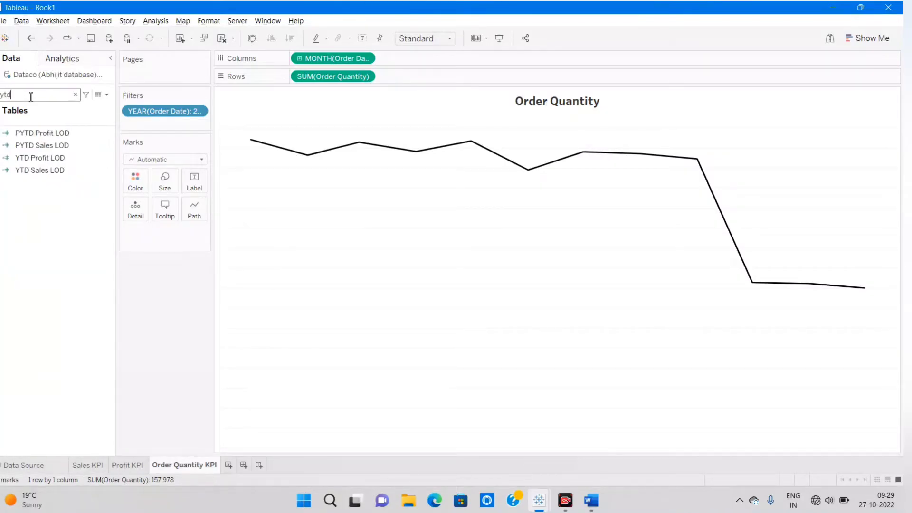
{"action": "right_click", "coordinate": [36, 172]}
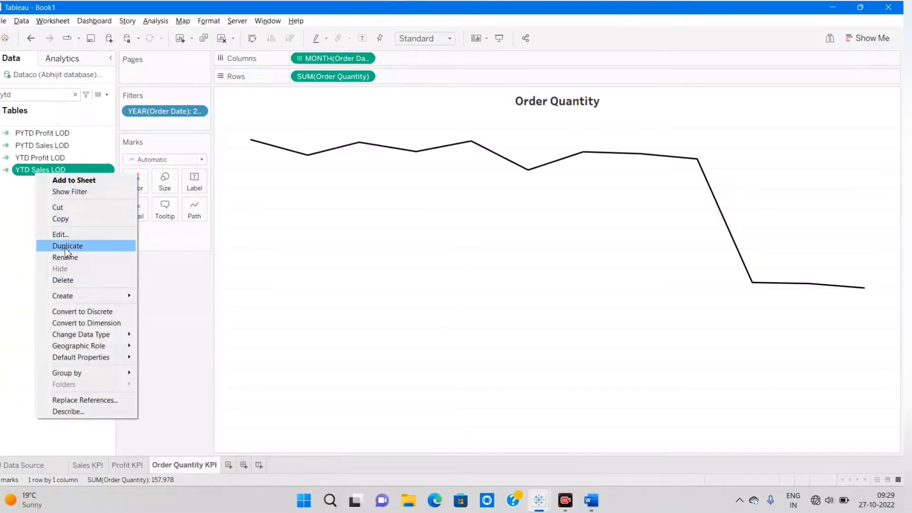
{"action": "left_click", "coordinate": [80, 247]}
Step: Open the duplicated YTD Sales LOD calculation for editing and rename it YTD Quantity LOD
{"action": "right_click", "coordinate": [49, 186]}
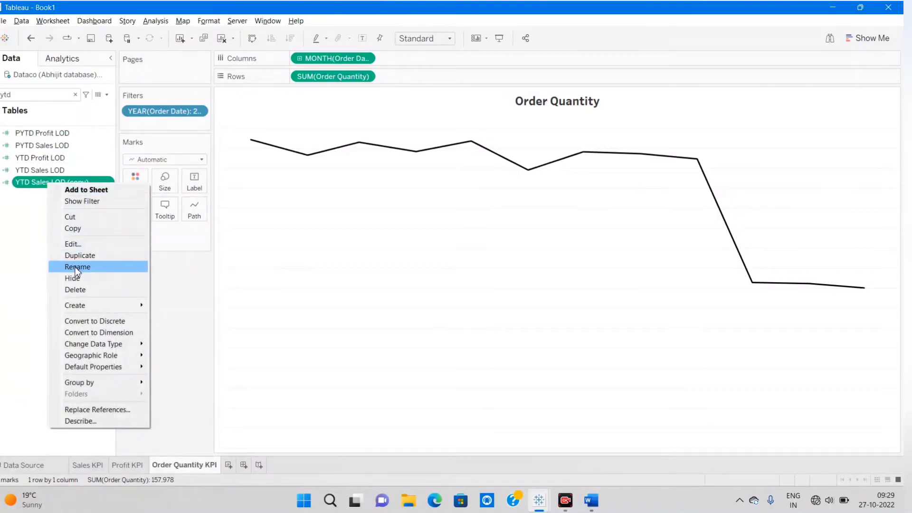
{"action": "left_click", "coordinate": [74, 244]}
{"action": "left_click_drag", "start_coordinate": [266, 228], "coordinate": [199, 230]}
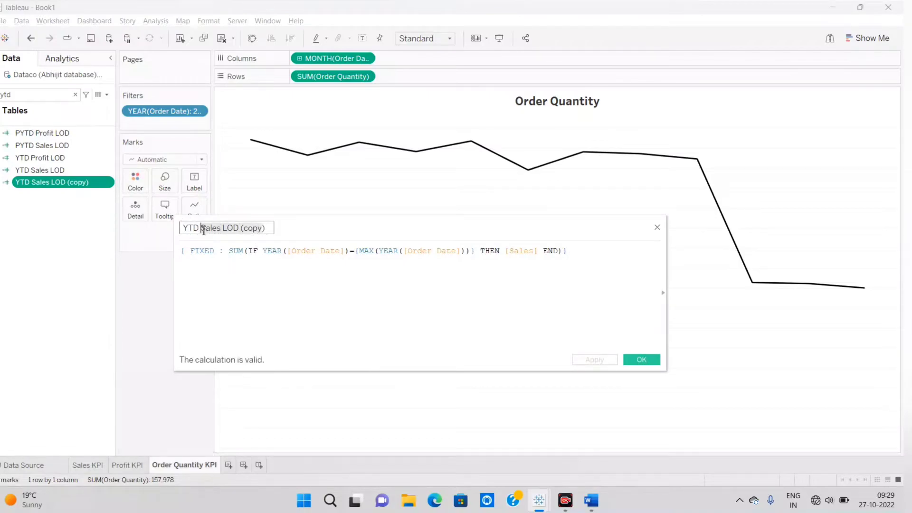
{"action": "type", "text": "O"}
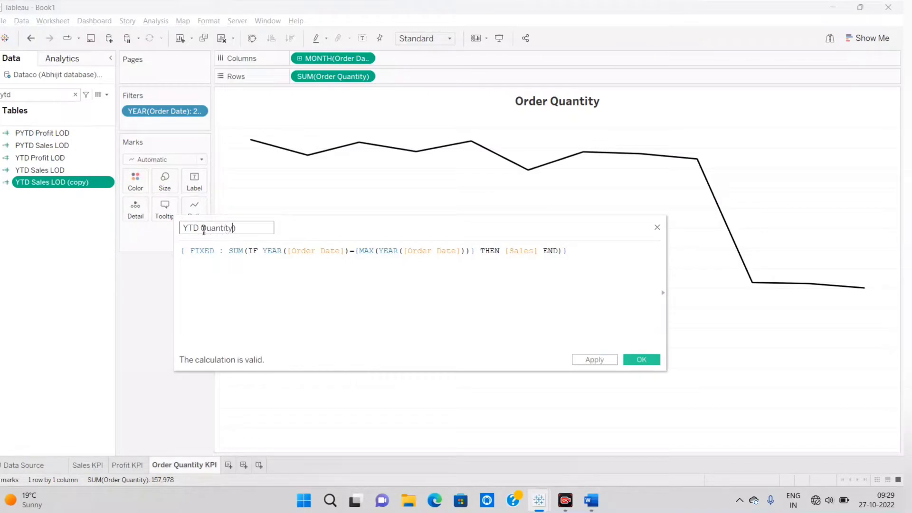
{"action": "type", "text": "uantity K"}
{"action": "key", "text": "BackSpace"}
{"action": "key", "text": "BackSpace"}
{"action": "key", "text": "BackSpace"}
Step: Replace [Sales] with [Order Quantity] in the YTD Quantity LOD formula and save the calculation
{"action": "left_click", "coordinate": [359, 278]}
{"action": "left_click_drag", "start_coordinate": [539, 254], "coordinate": [509, 252]}
{"action": "type", "text": "order"}
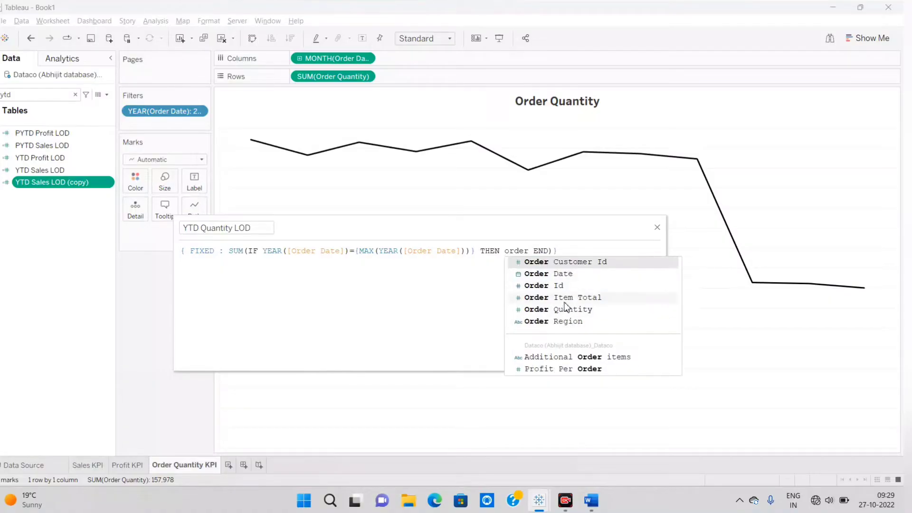
{"action": "left_click", "coordinate": [571, 309]}
{"action": "left_click", "coordinate": [642, 361]}
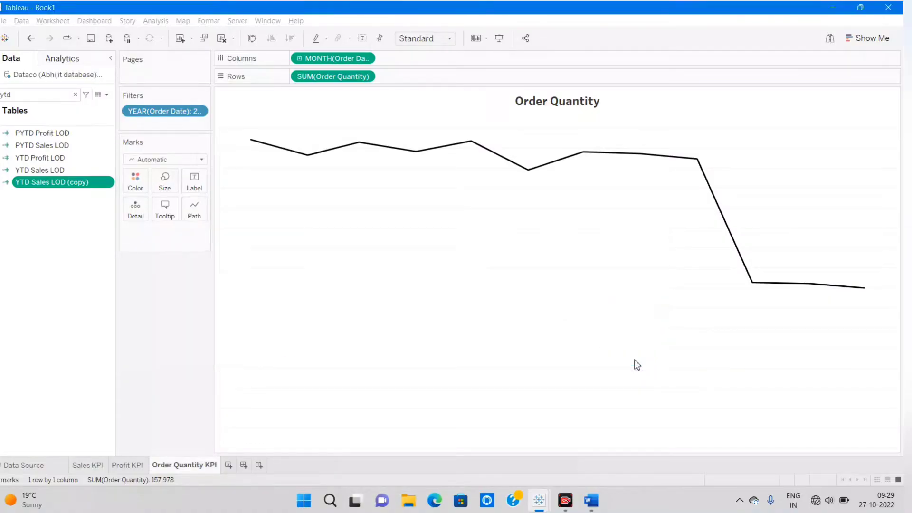
Step: Replace [Sales] with [Order Quantity] directly in the original PYTD Sales LOD formula
{"action": "right_click", "coordinate": [41, 144]}
{"action": "left_click", "coordinate": [76, 207]}
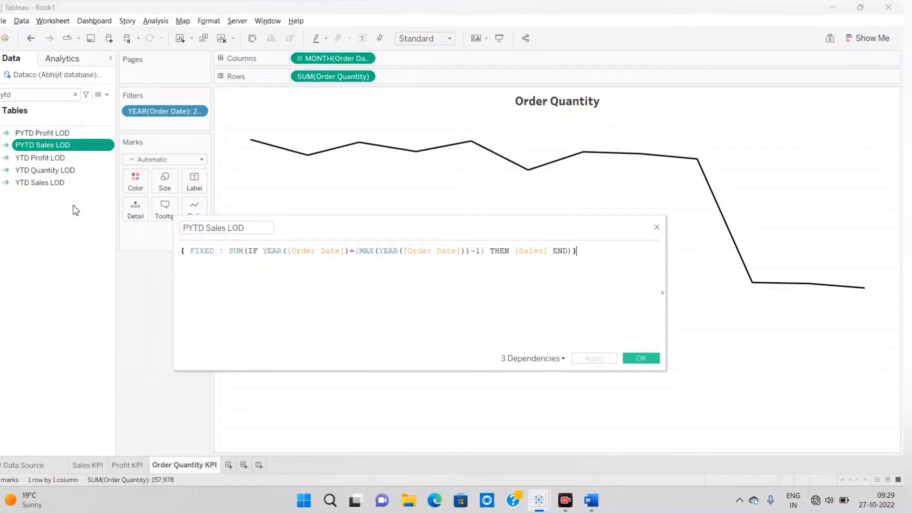
{"action": "left_click_drag", "start_coordinate": [549, 251], "coordinate": [516, 253]}
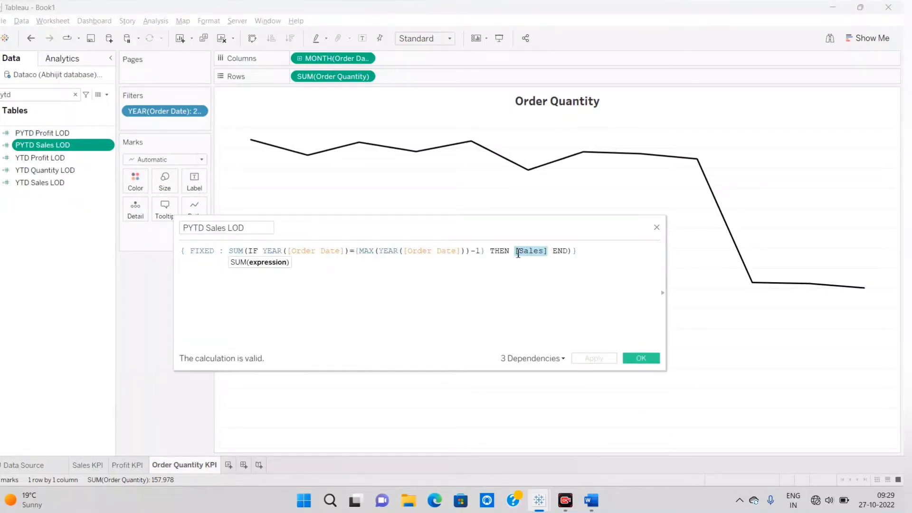
{"action": "type", "text": "order"}
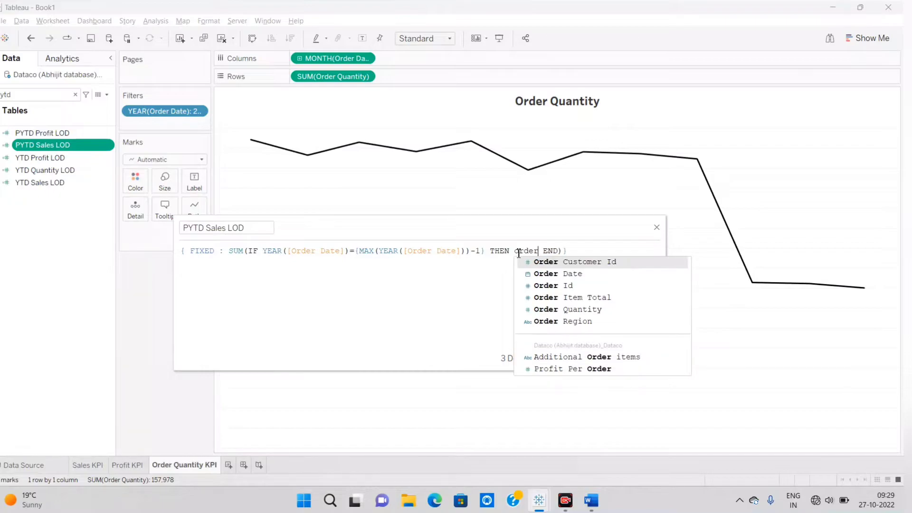
{"action": "left_click", "coordinate": [582, 309]}
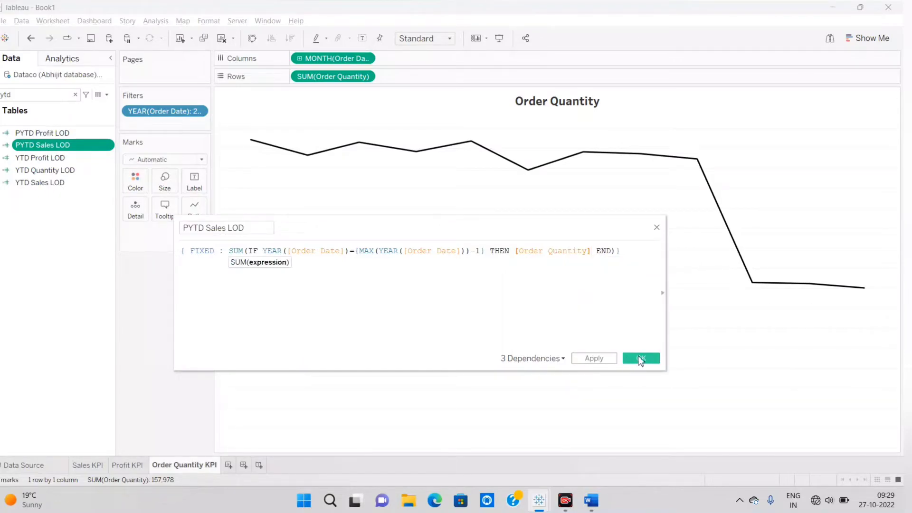
{"action": "left_click", "coordinate": [639, 360]}
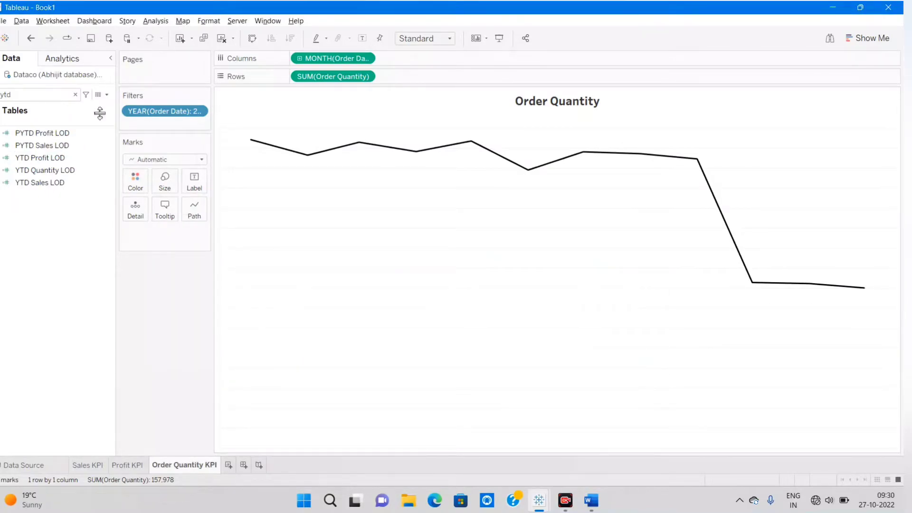
Step: Replace [Sales] with [Order Quantity] in the formula of the YTD Sales LOD copy and save it
{"action": "right_click", "coordinate": [86, 184]}
{"action": "left_click", "coordinate": [110, 243]}
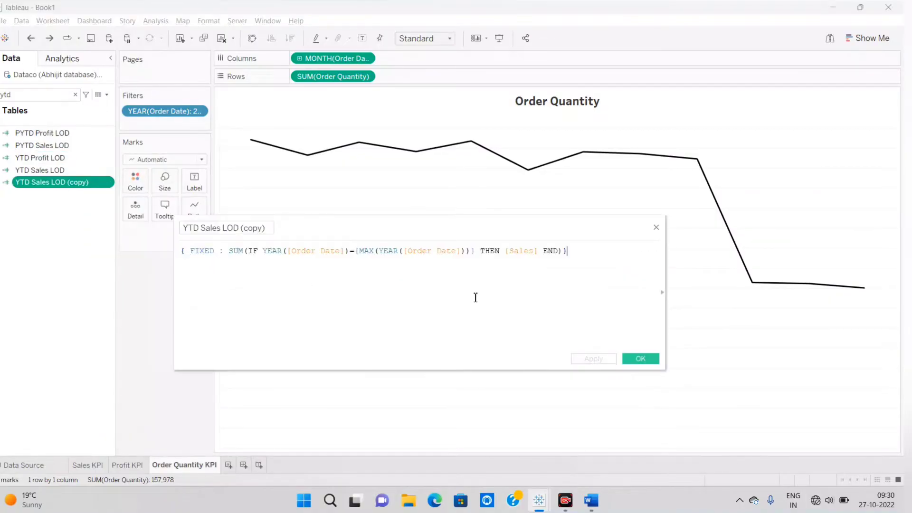
{"action": "left_click_drag", "start_coordinate": [537, 255], "coordinate": [508, 255]}
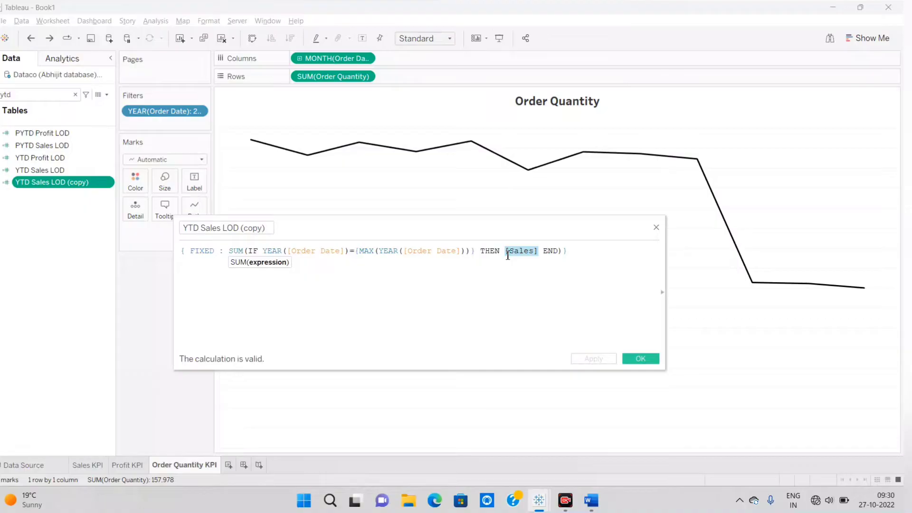
{"action": "type", "text": "order"}
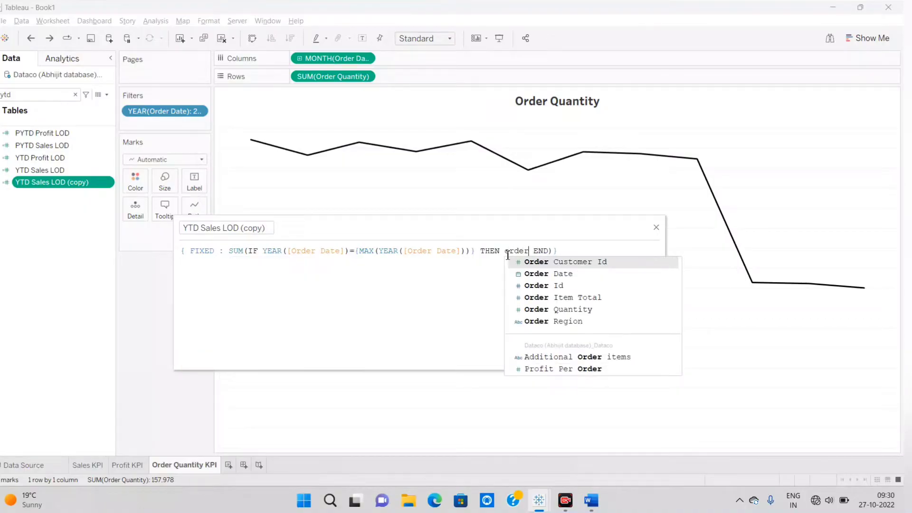
{"action": "left_click", "coordinate": [565, 309]}
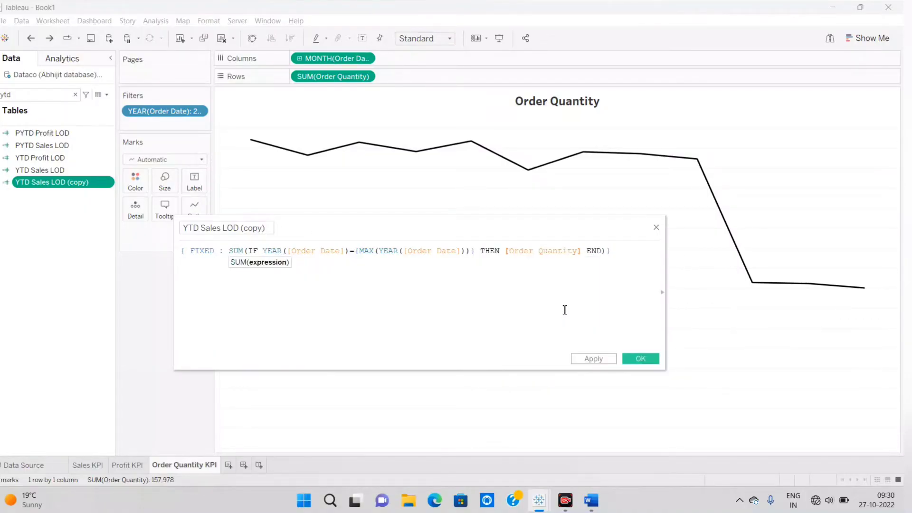
{"action": "left_click", "coordinate": [652, 360]}
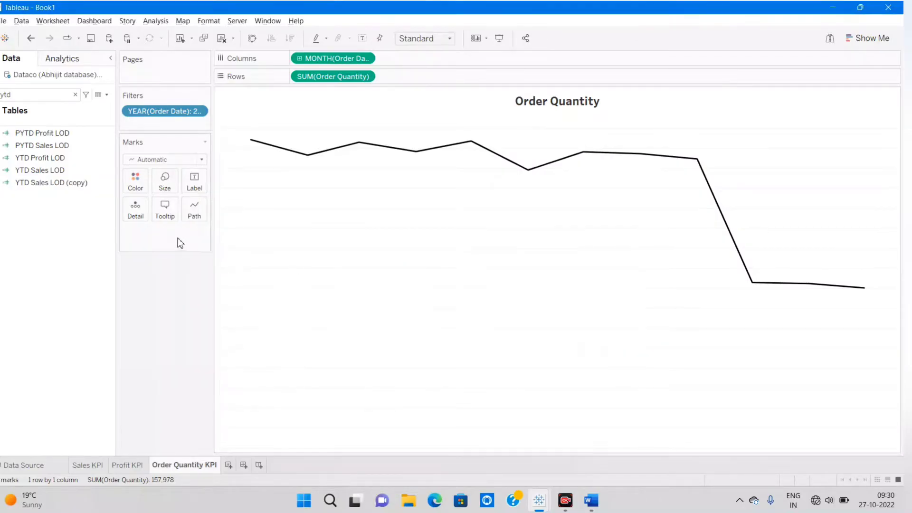
Step: Rename the YTD Sales LOD copy as YTD Quantity LOD in its calculation editor
{"action": "right_click", "coordinate": [72, 183]}
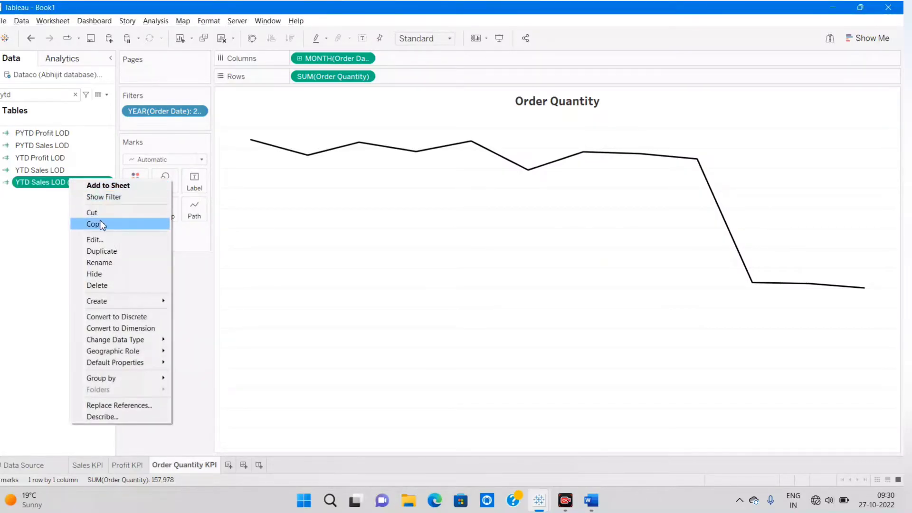
{"action": "left_click", "coordinate": [109, 242]}
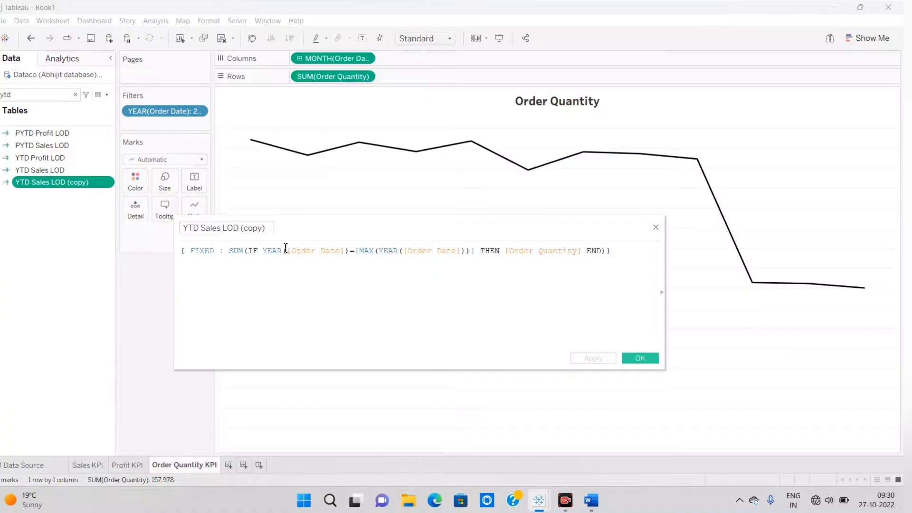
{"action": "left_click", "coordinate": [204, 230]}
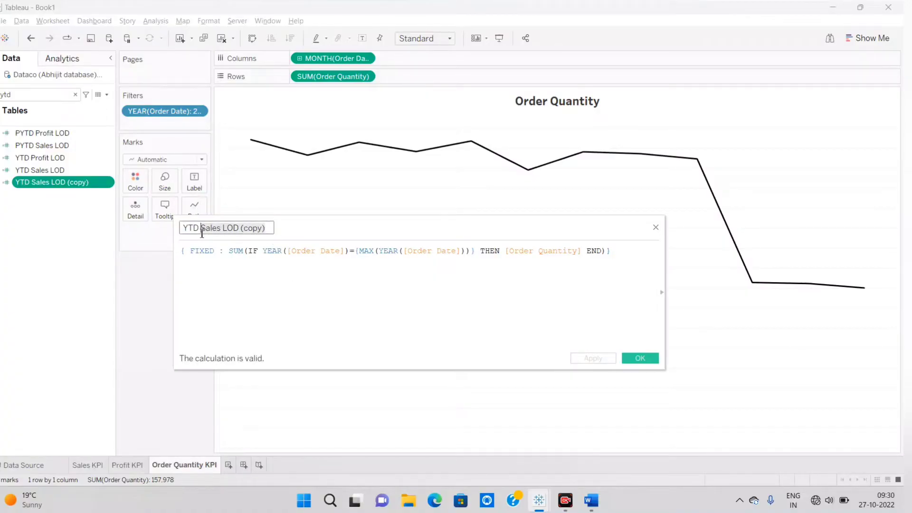
{"action": "type", "text": "Quantity LOD"}
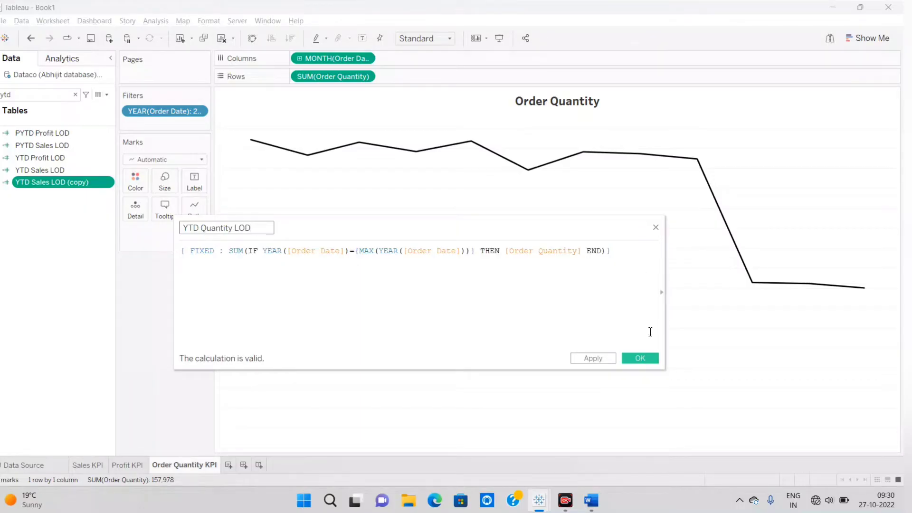
{"action": "left_click", "coordinate": [637, 359]}
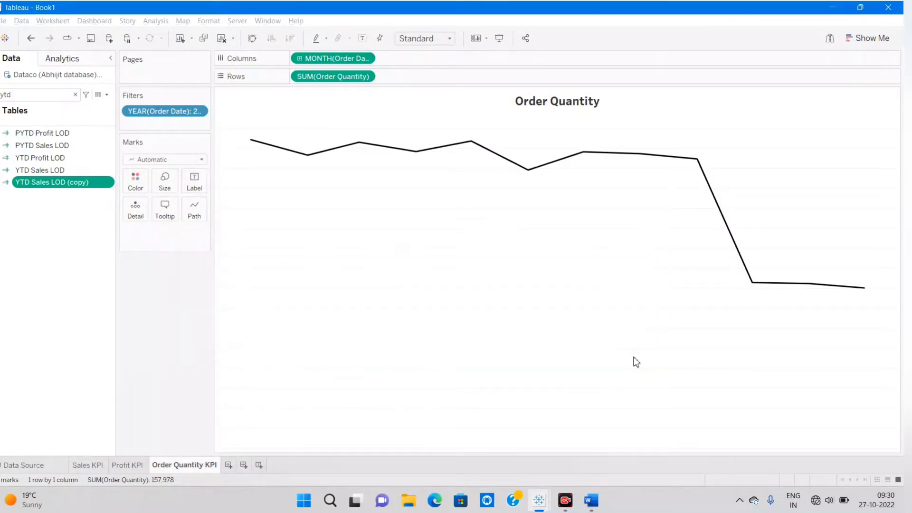
Step: Duplicate the PYTD Sales LOD calculated field and rename the copy PYTD Quantity LOD in its calculation editor
{"action": "right_click", "coordinate": [33, 151]}
{"action": "left_click", "coordinate": [69, 217]}
{"action": "right_click", "coordinate": [59, 164]}
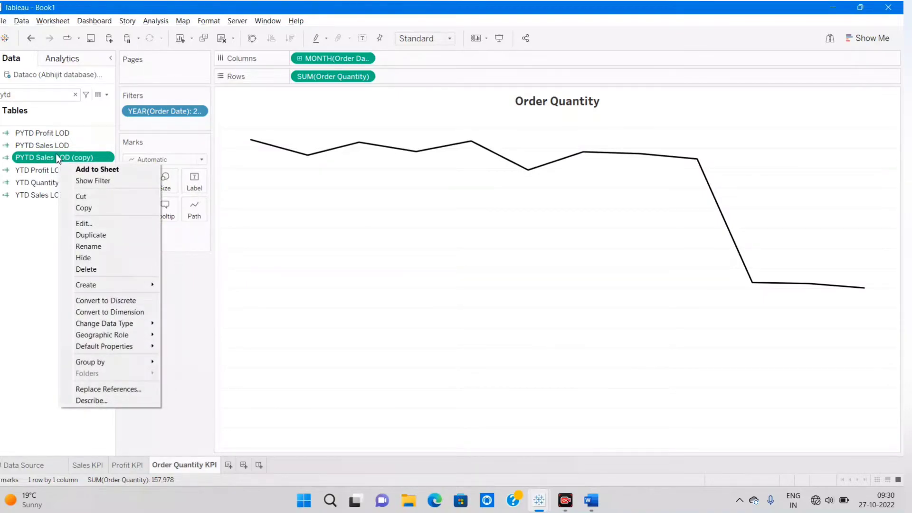
{"action": "left_click", "coordinate": [92, 224]}
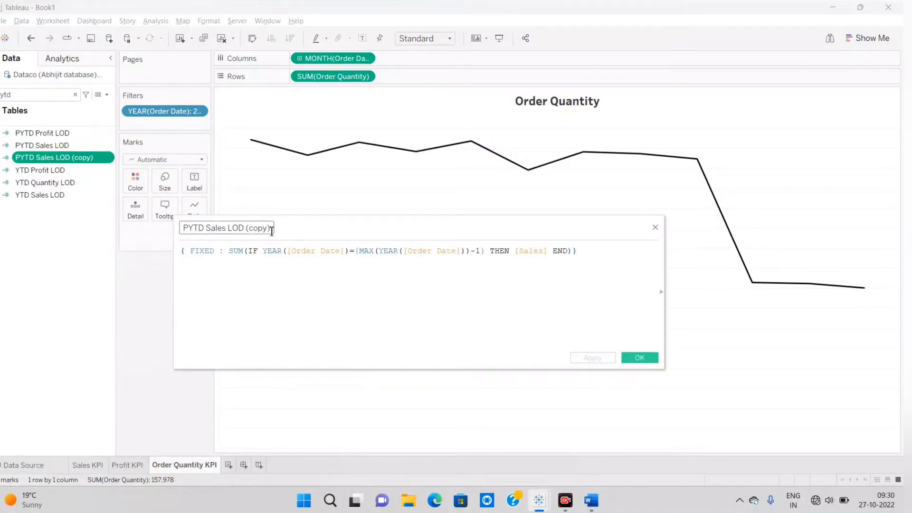
{"action": "type", "text": "Q"}
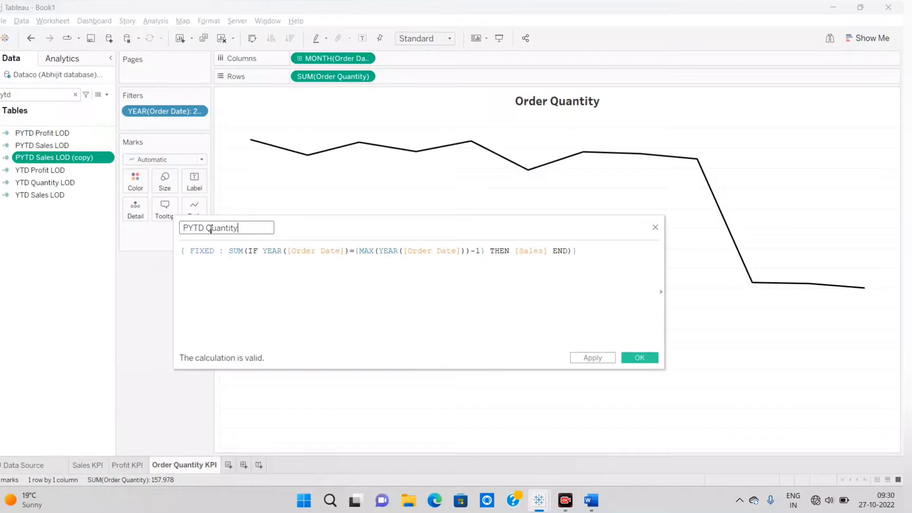
{"action": "type", "text": "uantity"}
{"action": "left_click", "coordinate": [295, 310]}
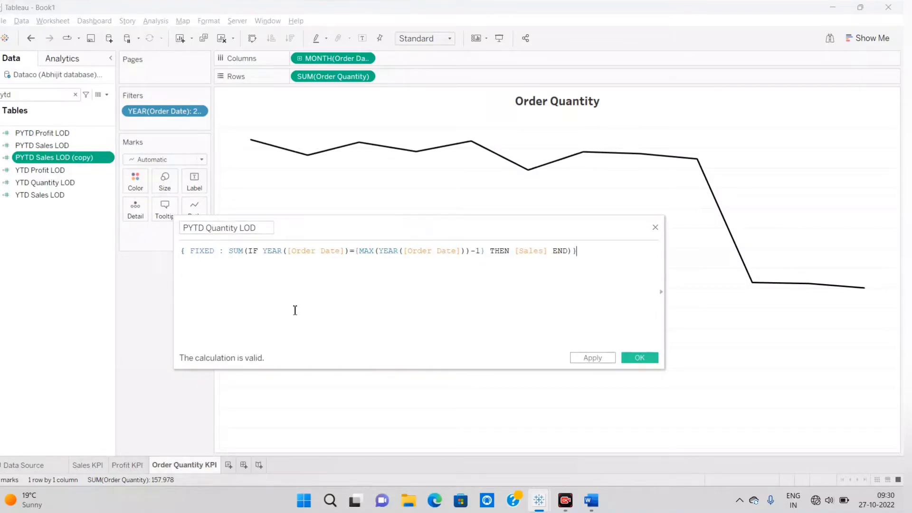
Step: Replace [Sales] with [Order Quantity] in the PYTD Quantity LOD formula and save the calculation
{"action": "double_click", "coordinate": [532, 250]}
{"action": "type", "text": "quant"}
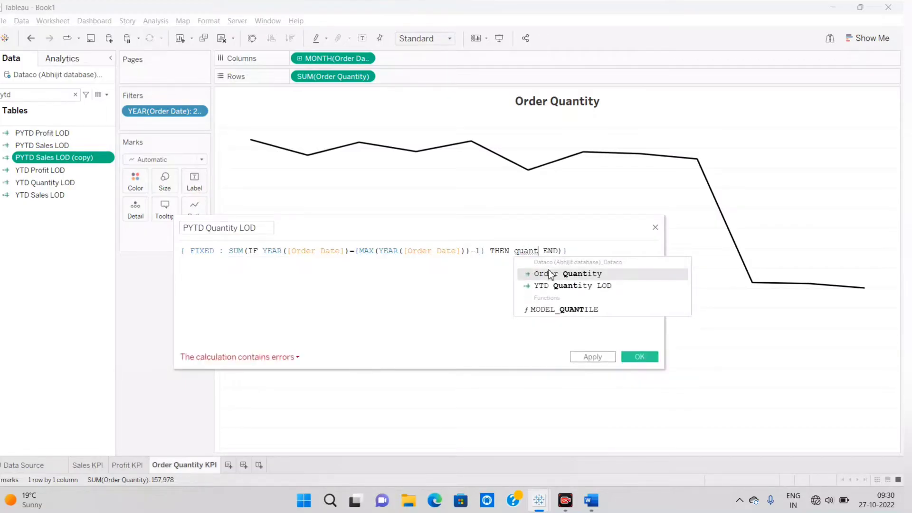
{"action": "left_click", "coordinate": [551, 274]}
{"action": "left_click", "coordinate": [633, 359]}
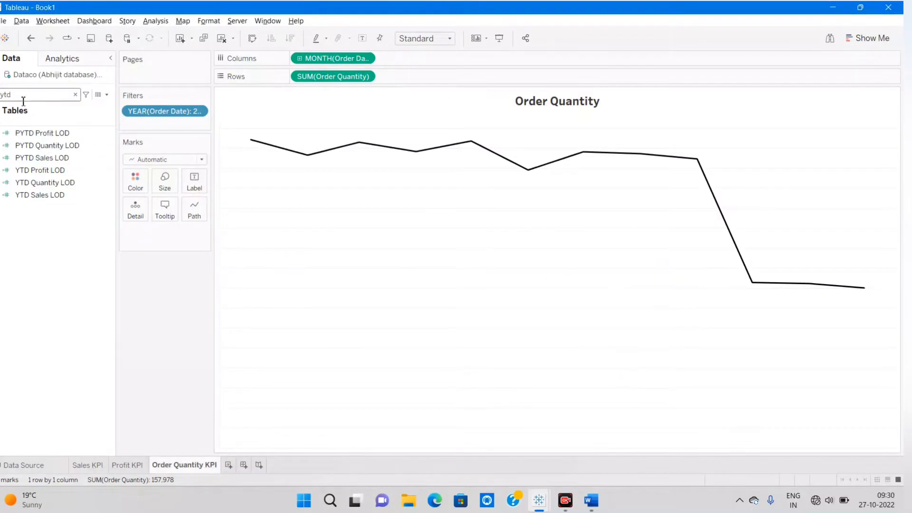
Step: Search the data fields for "yoy" and duplicate the YOY sales margin calculated field
{"action": "key", "text": "BackSpace"}
{"action": "key", "text": "BackSpace"}
{"action": "type", "text": "oy"}
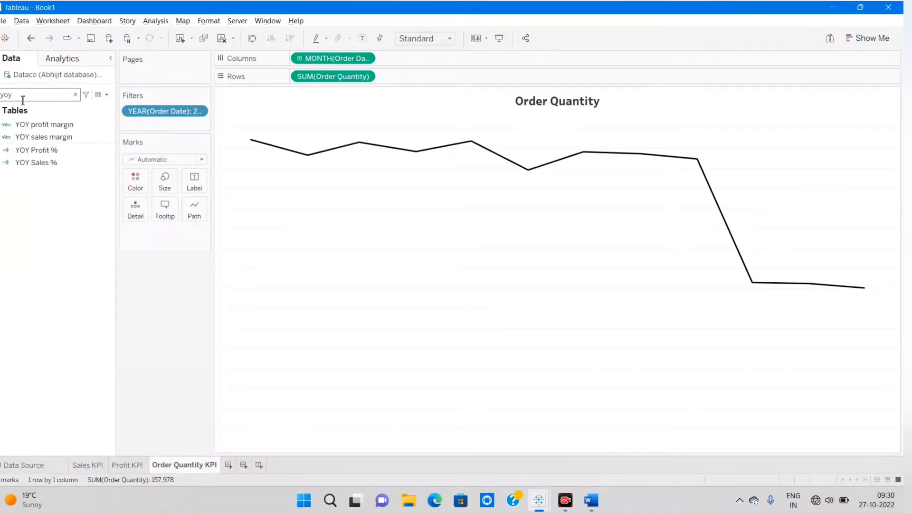
{"action": "right_click", "coordinate": [49, 137]}
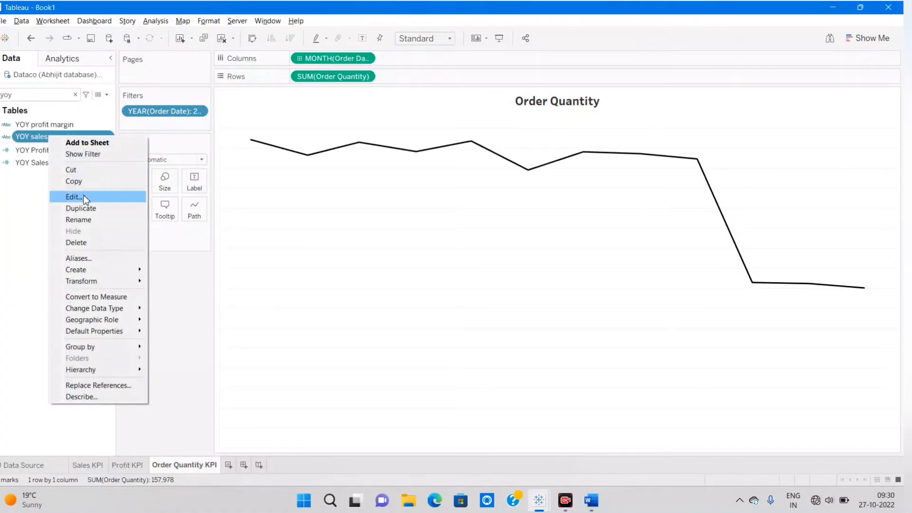
{"action": "left_click", "coordinate": [81, 209]}
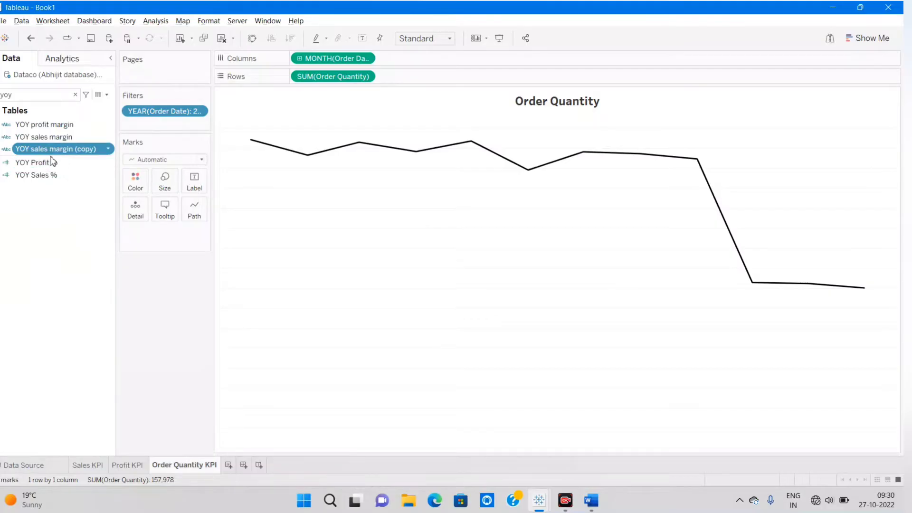
Step: Duplicate the YOY Sales % calculated field and rename the copy YOY Quantity % in its calculation editor
{"action": "right_click", "coordinate": [40, 174]}
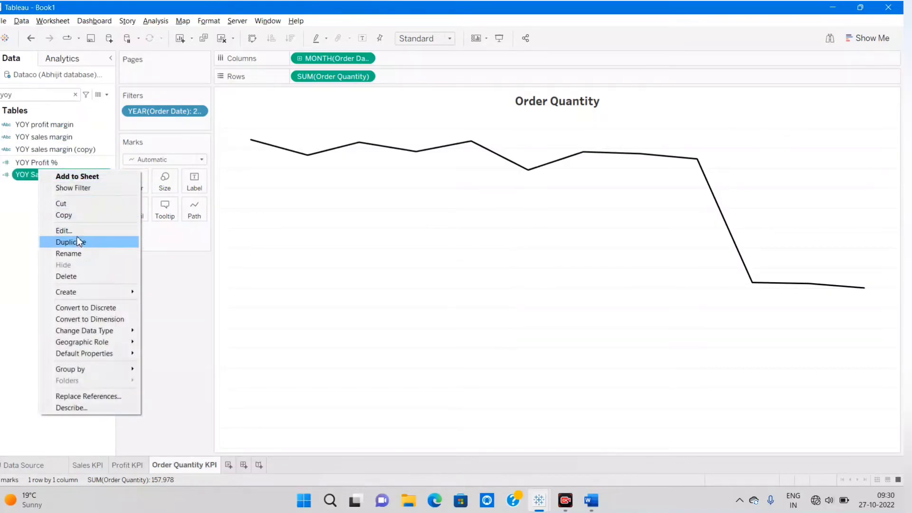
{"action": "left_click", "coordinate": [76, 242]}
{"action": "right_click", "coordinate": [54, 187]}
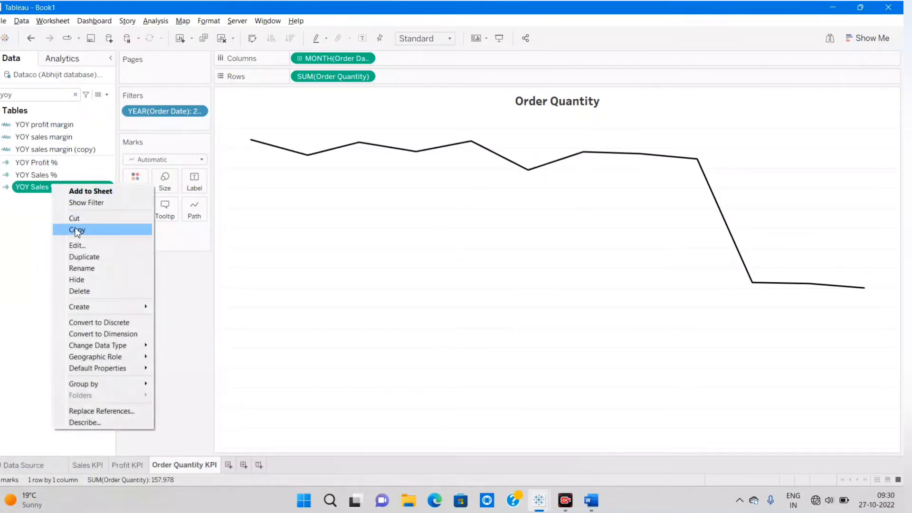
{"action": "left_click", "coordinate": [77, 245]}
{"action": "left_click_drag", "start_coordinate": [261, 228], "coordinate": [232, 228]}
{"action": "key", "text": "BackSpace"}
{"action": "left_click", "coordinate": [213, 227]}
{"action": "key", "text": "BackSpace"}
{"action": "key", "text": "BackSpace"}
{"action": "key", "text": "BackSpace"}
{"action": "key", "text": "BackSpace"}
{"action": "key", "text": "BackSpace"}
{"action": "type", "text": "Quantity %"}
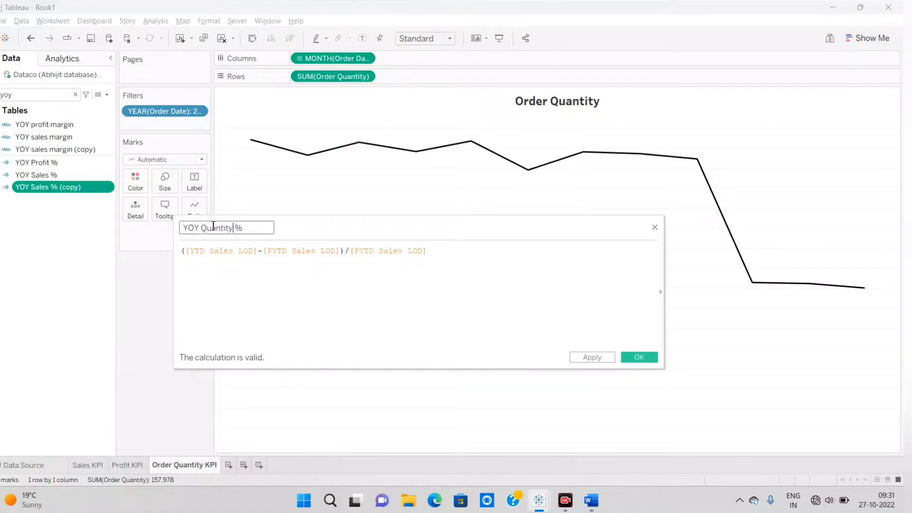
Step: Replace the sales LOD fields in the YOY Quantity % formula with [YTD Quantity LOD] and [PYTD Quantity LOD], and save the calculation
{"action": "left_click", "coordinate": [261, 280]}
{"action": "double_click", "coordinate": [226, 253]}
{"action": "left_click", "coordinate": [226, 252]}
{"action": "left_click_drag", "start_coordinate": [233, 252], "coordinate": [214, 254]}
{"action": "type", "text": "q"}
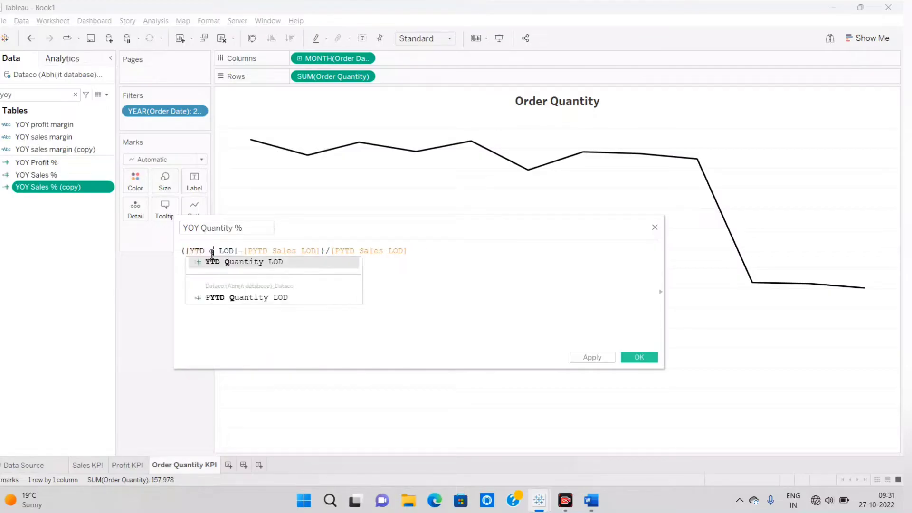
{"action": "left_click", "coordinate": [230, 261]}
{"action": "left_click_drag", "start_coordinate": [332, 252], "coordinate": [306, 252]}
{"action": "type", "text": "q"}
{"action": "left_click", "coordinate": [330, 262]}
{"action": "left_click_drag", "start_coordinate": [432, 252], "coordinate": [407, 253]}
{"action": "type", "text": "q"}
{"action": "left_click", "coordinate": [420, 267]}
{"action": "left_click", "coordinate": [635, 358]}
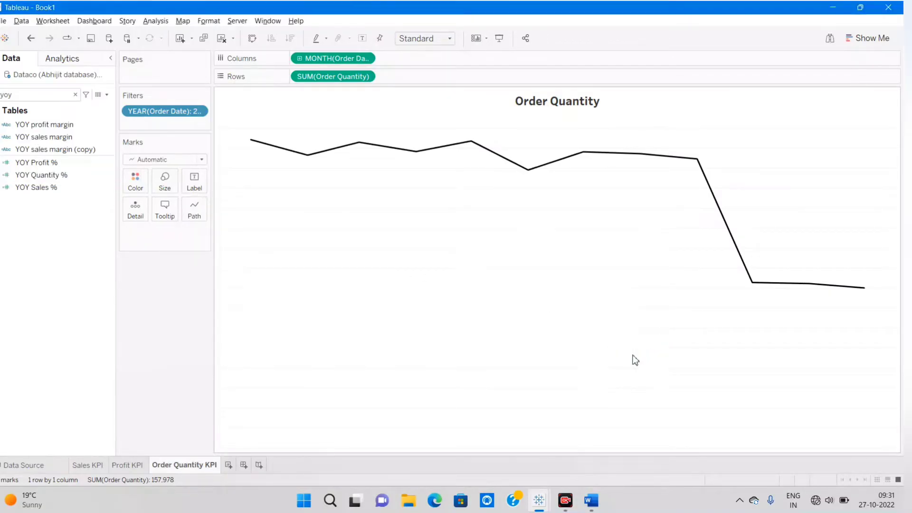
Step: Rename the YOY sales margin copy as YOY quantity margin in its calculation editor
{"action": "right_click", "coordinate": [45, 150]}
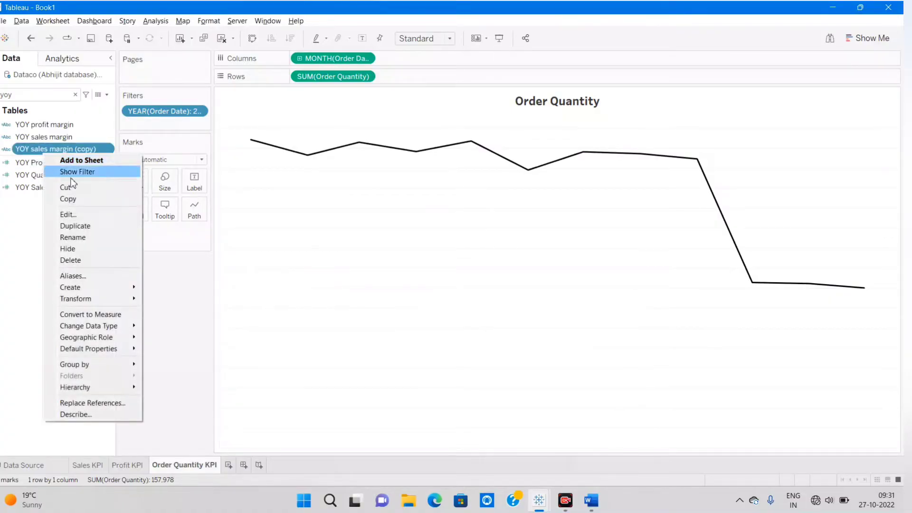
{"action": "left_click", "coordinate": [68, 214]}
{"action": "mouse_move", "coordinate": [274, 229]}
{"action": "left_mouse_down"}
{"action": "mouse_move", "coordinate": [223, 233]}
{"action": "mouse_move", "coordinate": [287, 230]}
{"action": "left_mouse_up"}
{"action": "key", "text": "BackSpace"}
{"action": "double_click", "coordinate": [216, 231]}
{"action": "type", "text": "quan"}
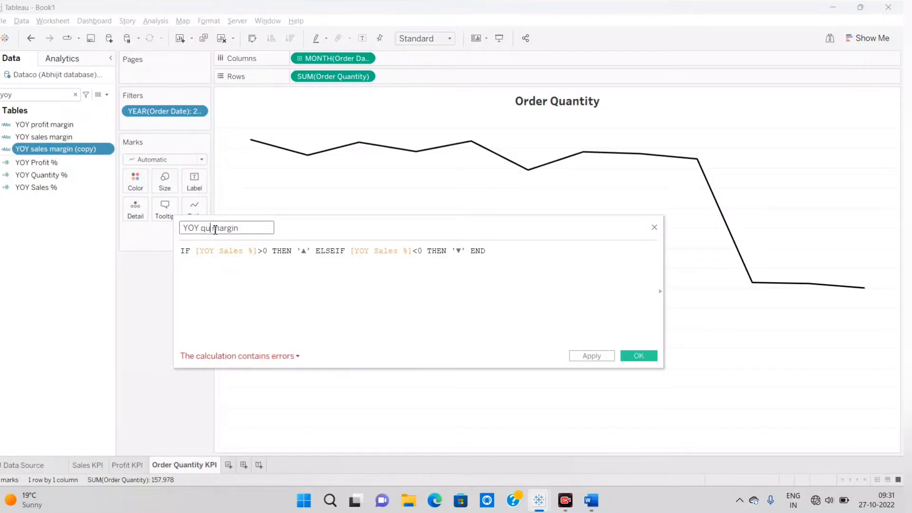
{"action": "type", "text": "tity"}
Step: Replace both [YOY Sales %] references in the YOY quantity margin formula with [YOY Quantity %] and save the calculation
{"action": "left_click_drag", "start_coordinate": [255, 250], "coordinate": [223, 249]}
{"action": "type", "text": "q"}
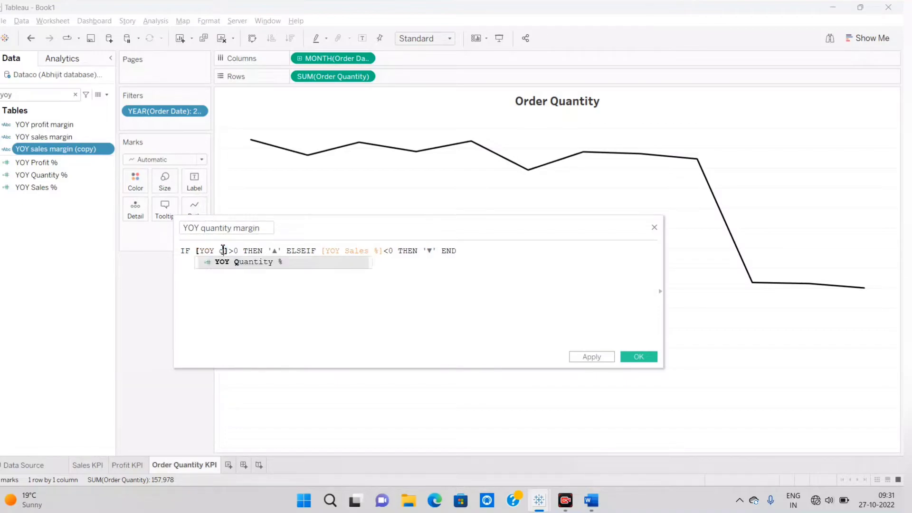
{"action": "left_click", "coordinate": [236, 263]}
{"action": "left_click_drag", "start_coordinate": [423, 250], "coordinate": [391, 255]}
{"action": "type", "text": "q"}
{"action": "left_click", "coordinate": [402, 267]}
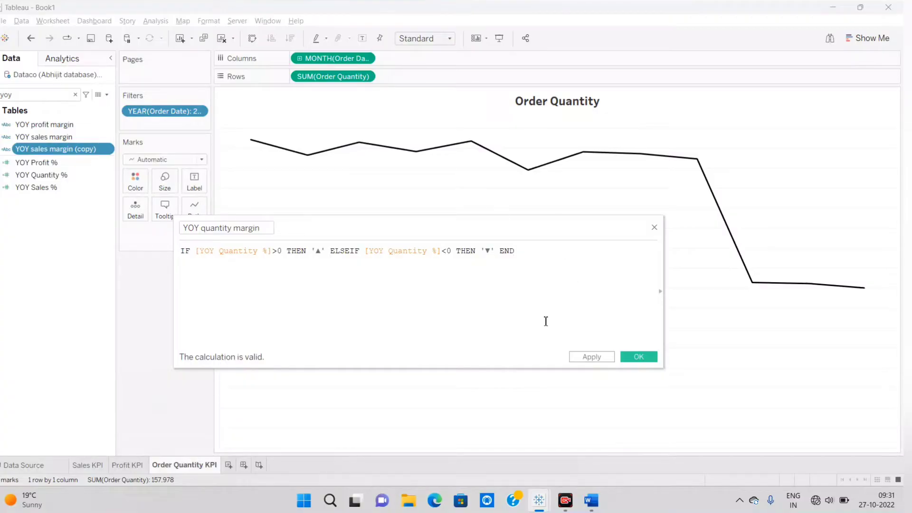
{"action": "left_click", "coordinate": [626, 357]}
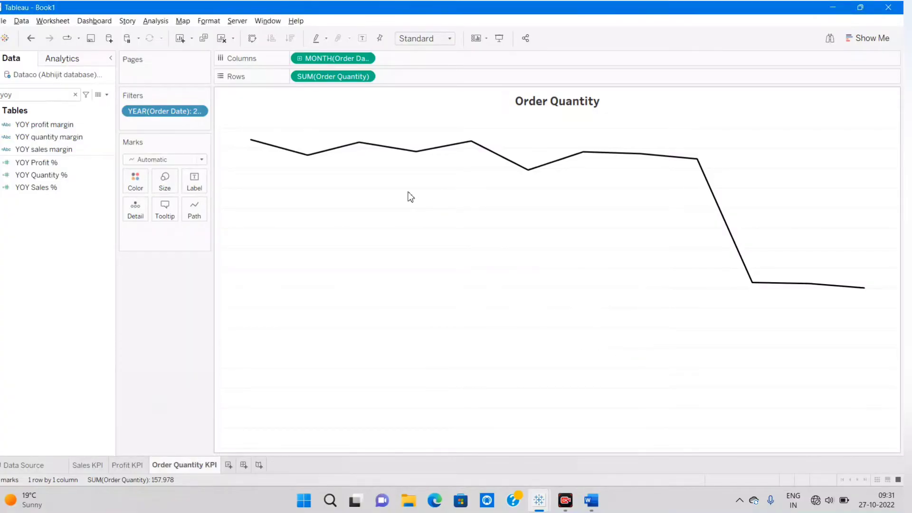
Step: Add YOY quantity margin and YOY Quantity % to the Detail mark of the Order Quantity KPI sheet
{"action": "left_click", "coordinate": [48, 126]}
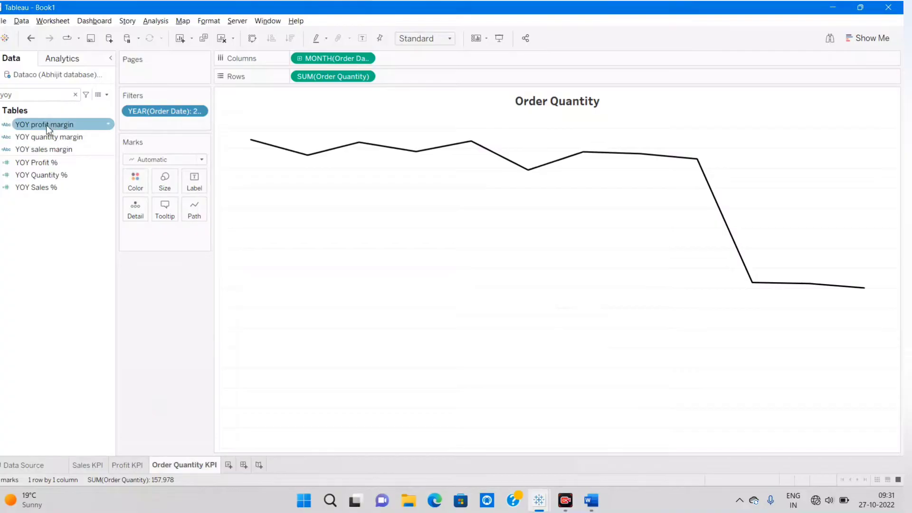
{"action": "left_click_drag", "start_coordinate": [48, 126], "coordinate": [77, 193]}
{"action": "left_click", "coordinate": [36, 179]}
{"action": "left_click", "coordinate": [46, 137]}
{"action": "left_click_drag", "start_coordinate": [46, 138], "coordinate": [134, 213]}
{"action": "left_click", "coordinate": [36, 176]}
{"action": "left_click_drag", "start_coordinate": [36, 176], "coordinate": [136, 211]}
Step: Search the data fields for "yt" and add YTD Quantity LOD to the Detail mark
{"action": "left_click", "coordinate": [76, 94]}
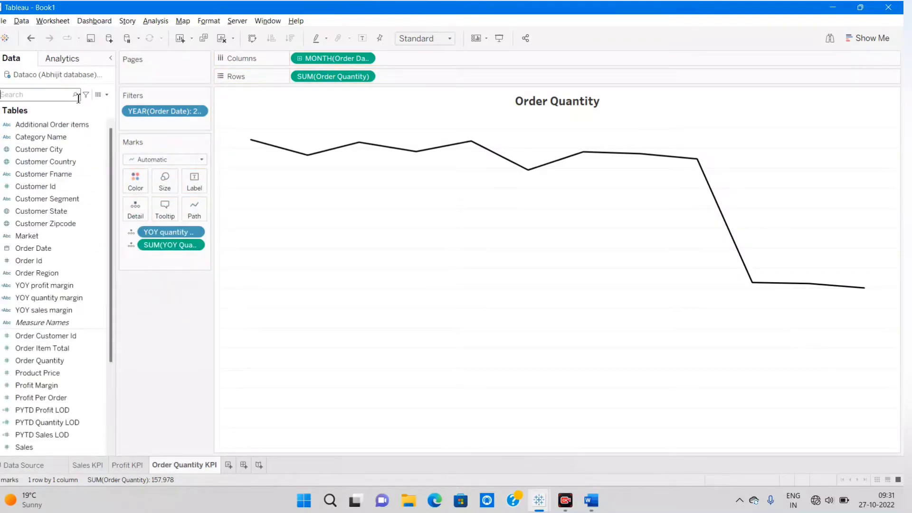
{"action": "type", "text": "yt"}
{"action": "left_click", "coordinate": [71, 145]}
{"action": "left_click", "coordinate": [45, 183]}
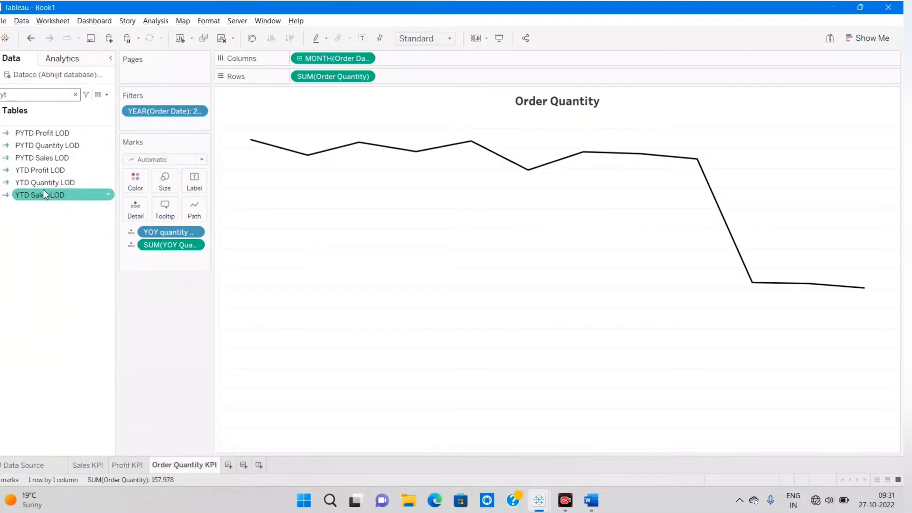
{"action": "left_click_drag", "start_coordinate": [45, 190], "coordinate": [136, 209]}
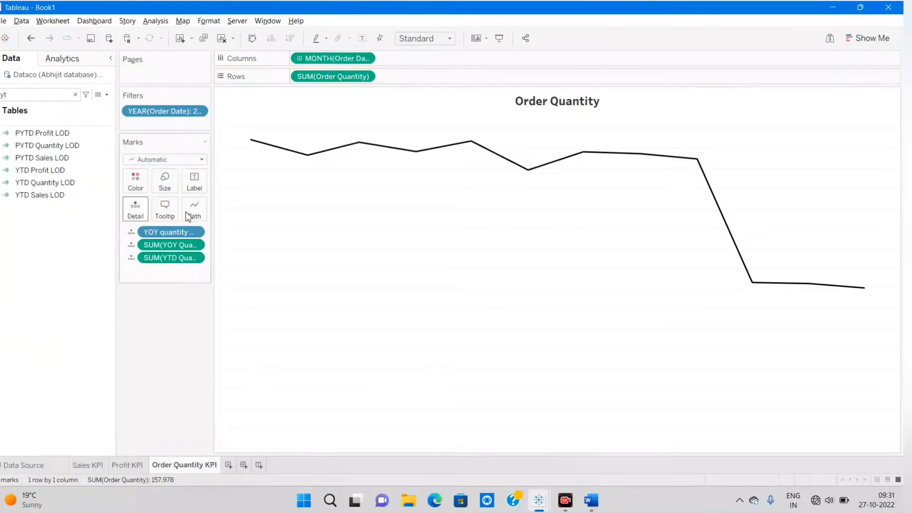
Step: Insert SUM(YTD Quantity LOD) below the Order Quantity title, then YOY quantity margin and SUM(YOY Quantity %) on a third line, and apply
{"action": "double_click", "coordinate": [540, 106]}
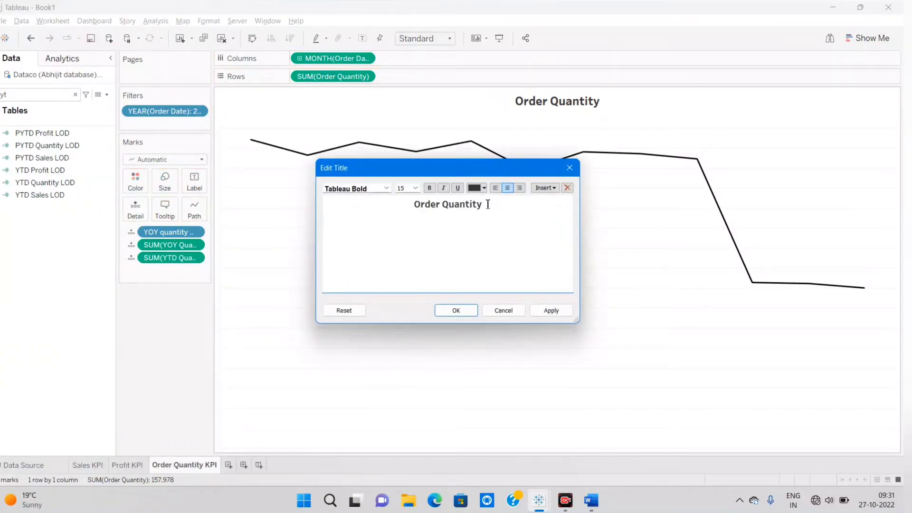
{"action": "left_click", "coordinate": [545, 188]}
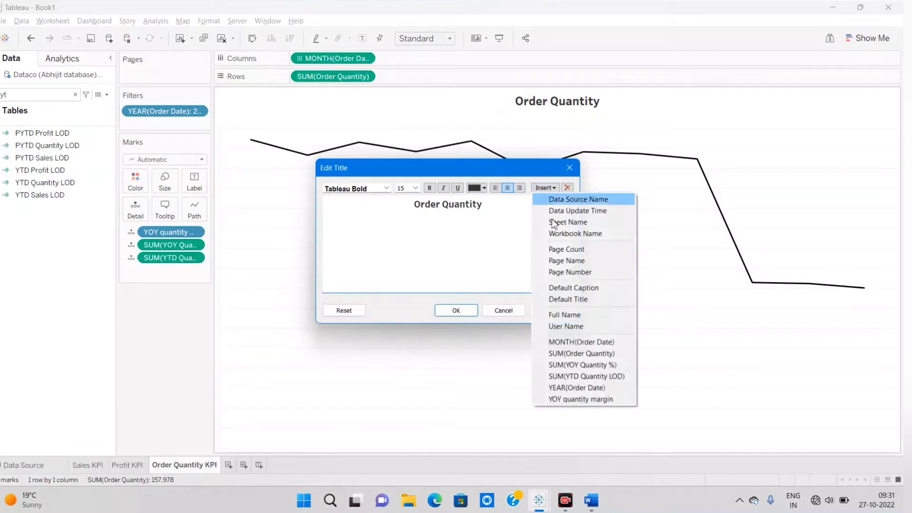
{"action": "left_click", "coordinate": [588, 376]}
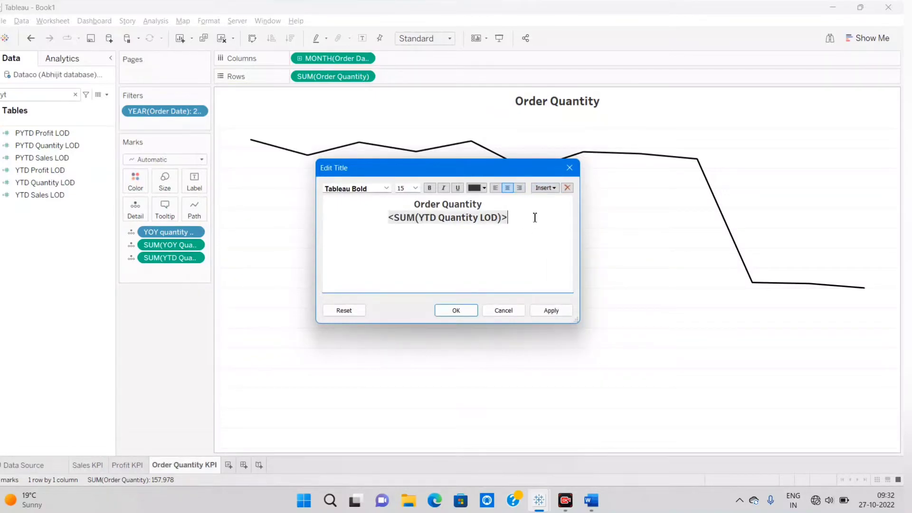
{"action": "left_click", "coordinate": [545, 188]}
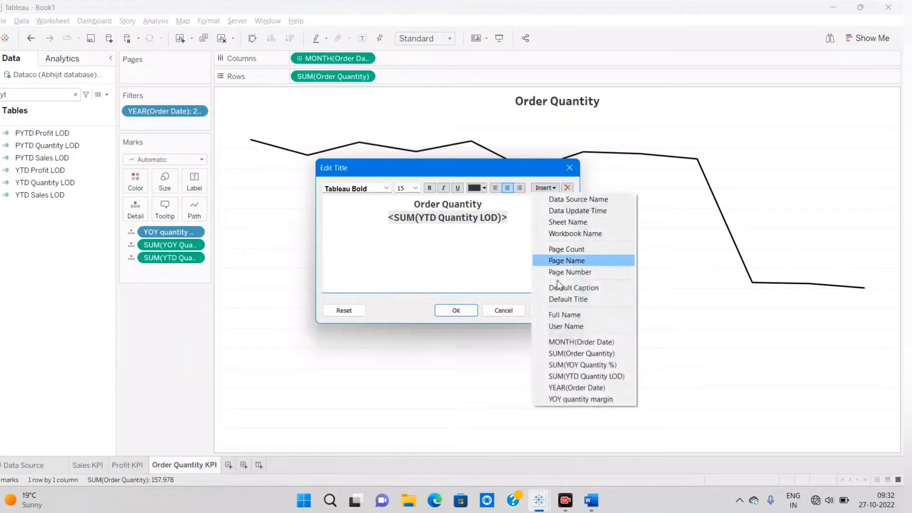
{"action": "left_click", "coordinate": [587, 402]}
{"action": "left_click", "coordinate": [556, 188]}
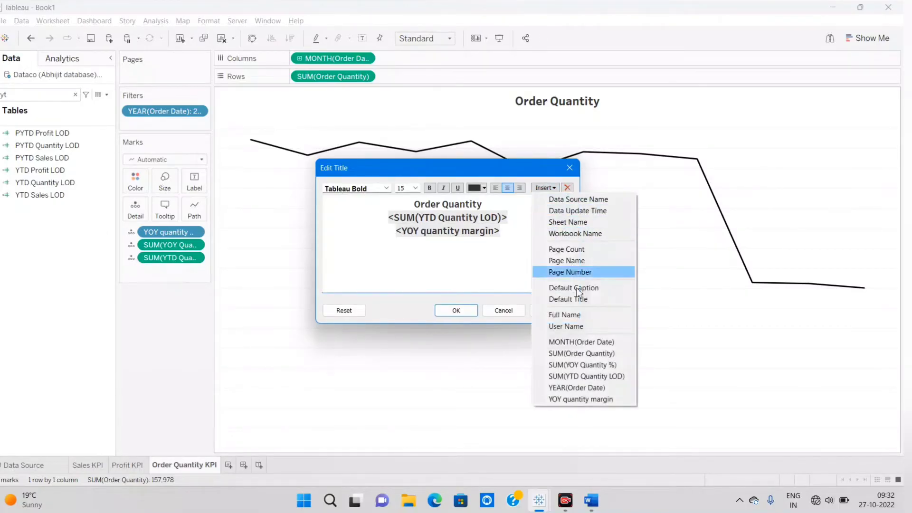
{"action": "left_click", "coordinate": [586, 365]}
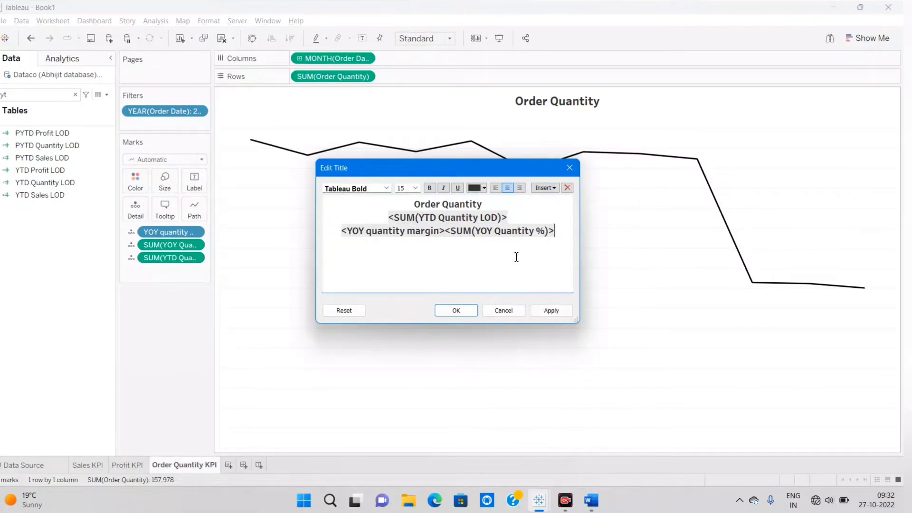
{"action": "left_click", "coordinate": [547, 312]}
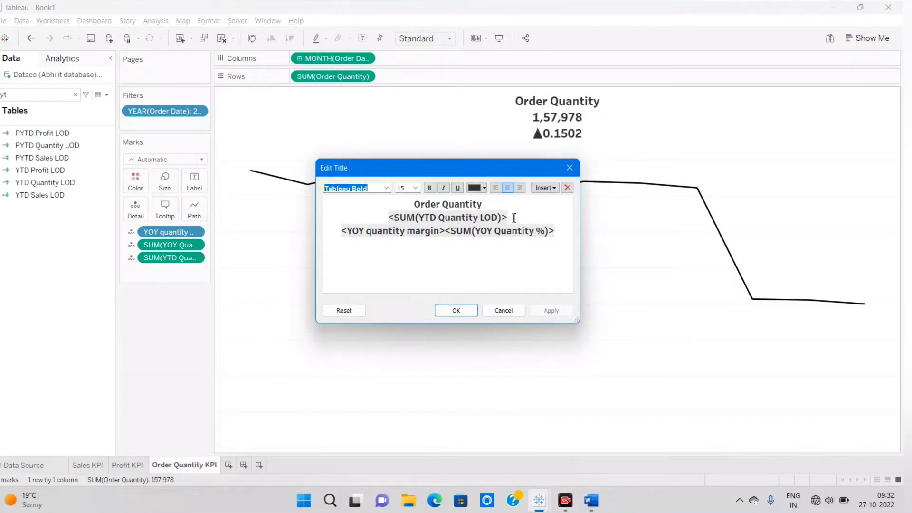
Step: Set the font size of the SUM(YTD Quantity LOD) title line to 18
{"action": "left_click_drag", "start_coordinate": [514, 218], "coordinate": [387, 218]}
{"action": "left_click", "coordinate": [416, 187]}
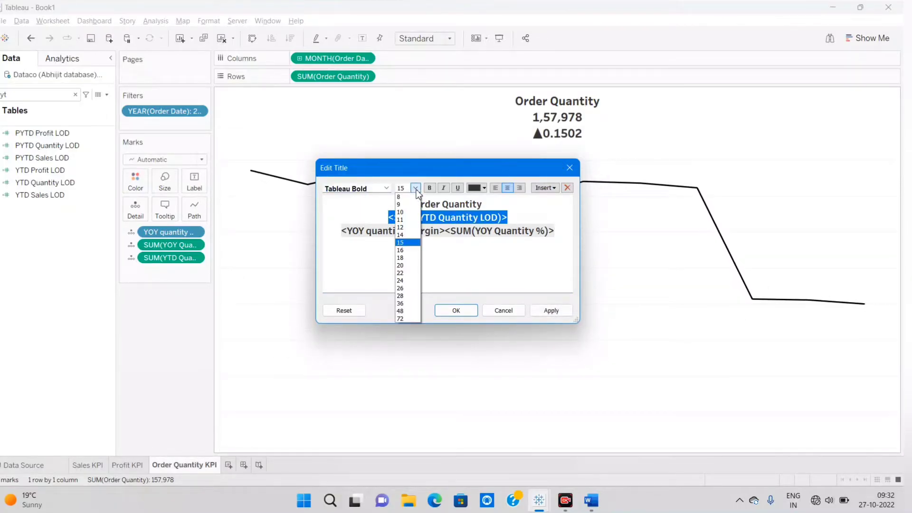
{"action": "left_click", "coordinate": [408, 258]}
Step: Format the YOY quantity margin and YOY Quantity % title line in red at size 12 and apply it
{"action": "left_click_drag", "start_coordinate": [570, 237], "coordinate": [296, 241]}
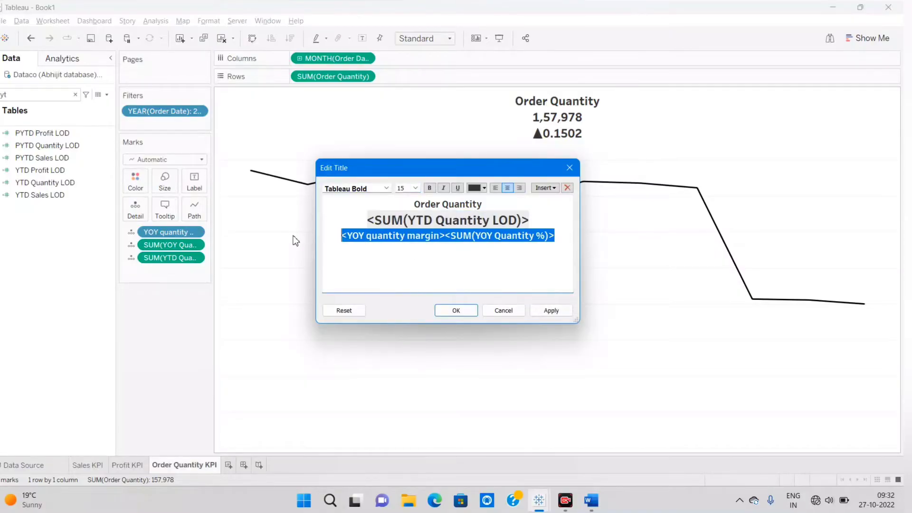
{"action": "left_click", "coordinate": [472, 192]}
{"action": "left_click", "coordinate": [476, 260]}
{"action": "left_click", "coordinate": [413, 188]}
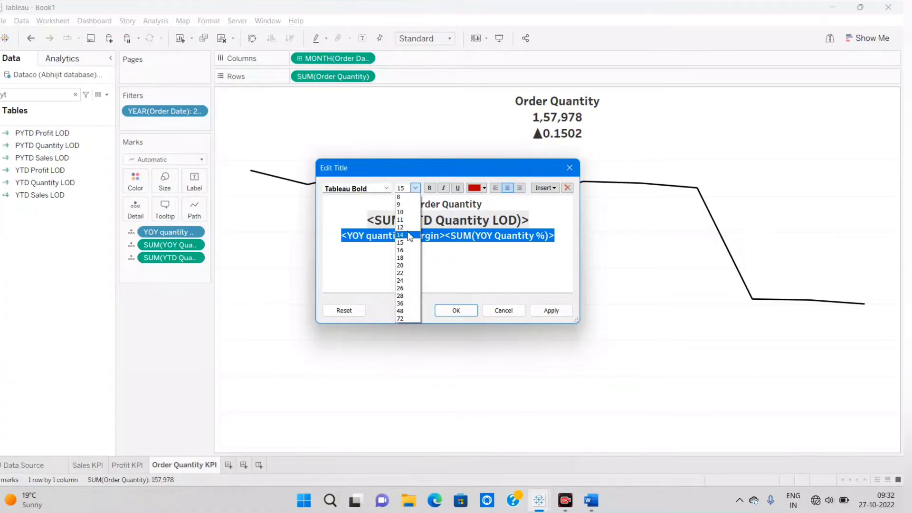
{"action": "left_click", "coordinate": [407, 232]}
{"action": "left_click", "coordinate": [567, 313]}
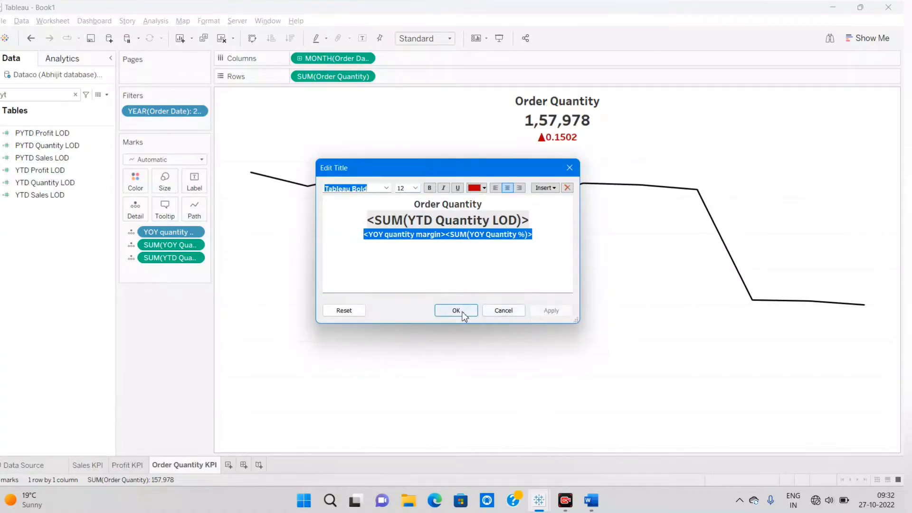
Step: Put a space between the two YOY fields in the sheet title and append "vs PY" to that line
{"action": "left_click", "coordinate": [446, 234]}
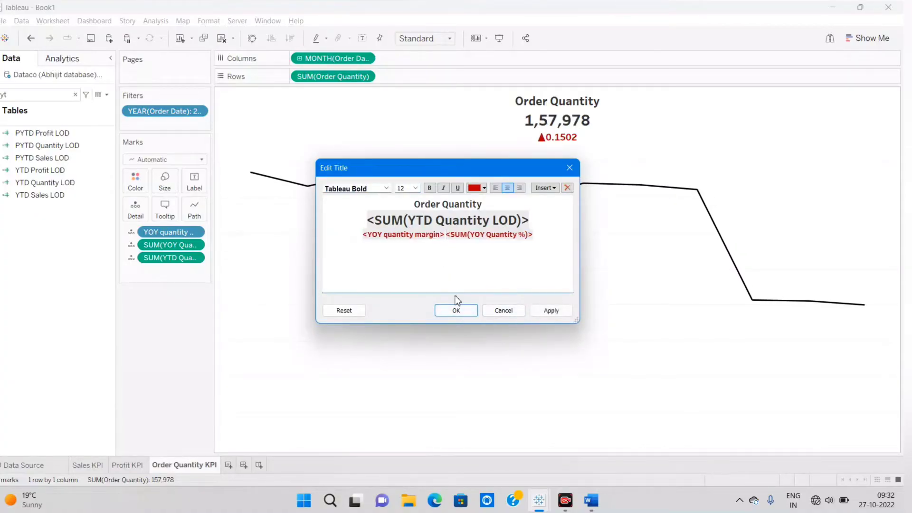
{"action": "left_click", "coordinate": [456, 311]}
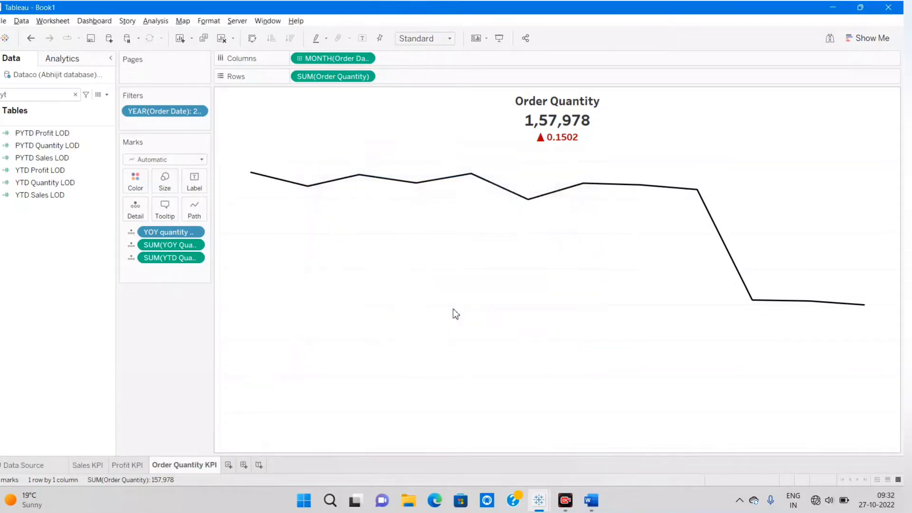
{"action": "double_click", "coordinate": [576, 142]}
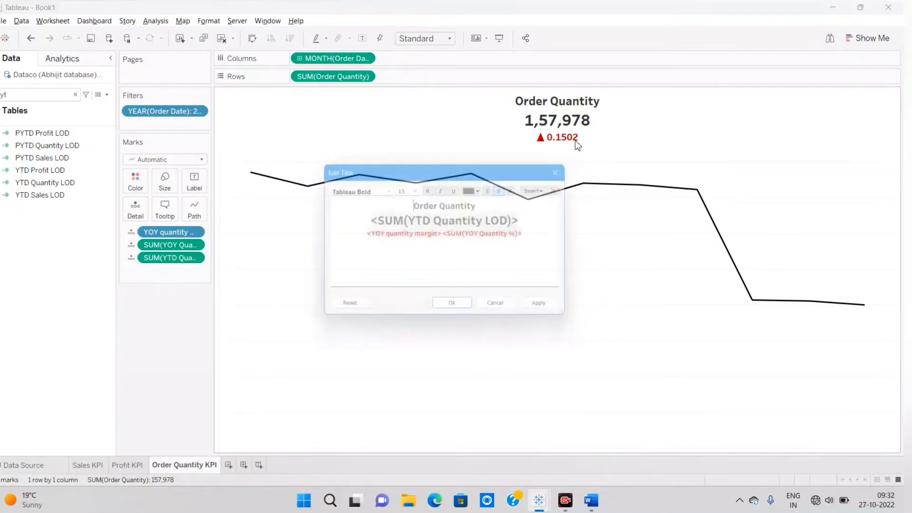
{"action": "type", "text": "vs PY"}
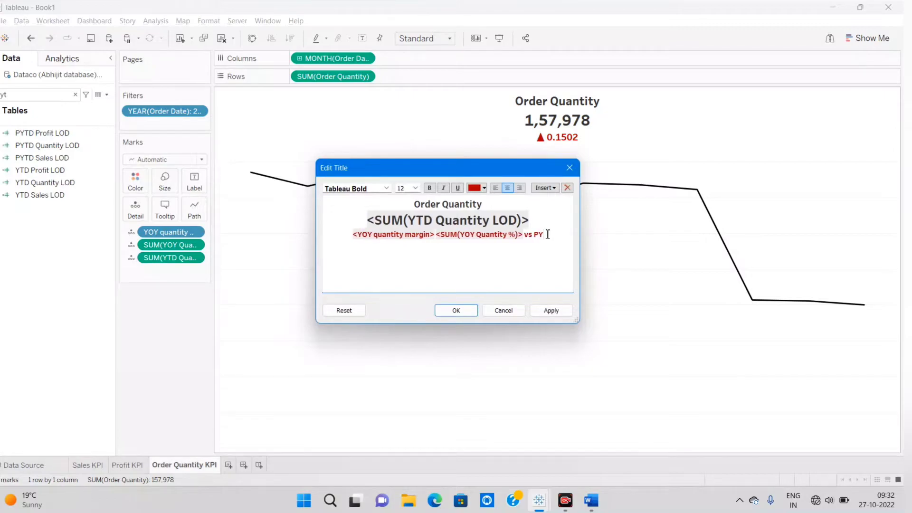
{"action": "left_click", "coordinate": [455, 310]}
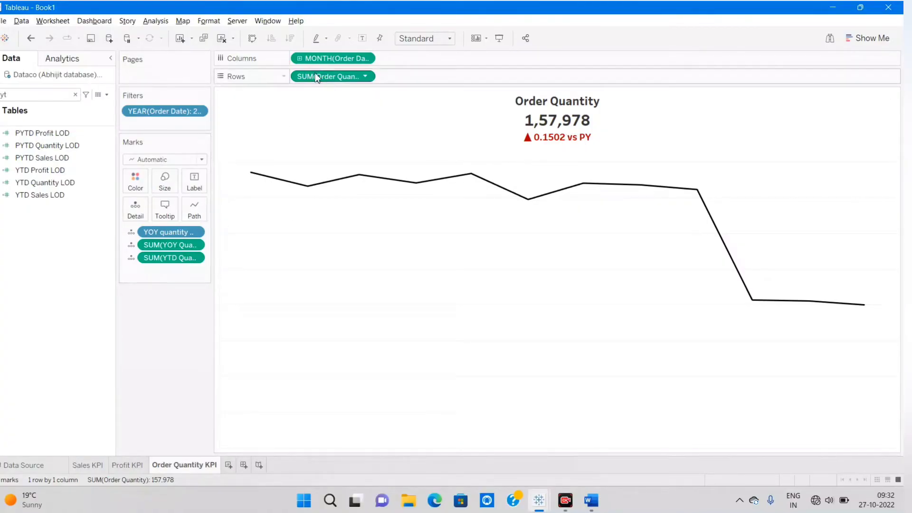
Step: Label the line chart with SUM(Order Quantity) and check the tooltip contents
{"action": "left_click_drag", "start_coordinate": [320, 79], "coordinate": [194, 186]}
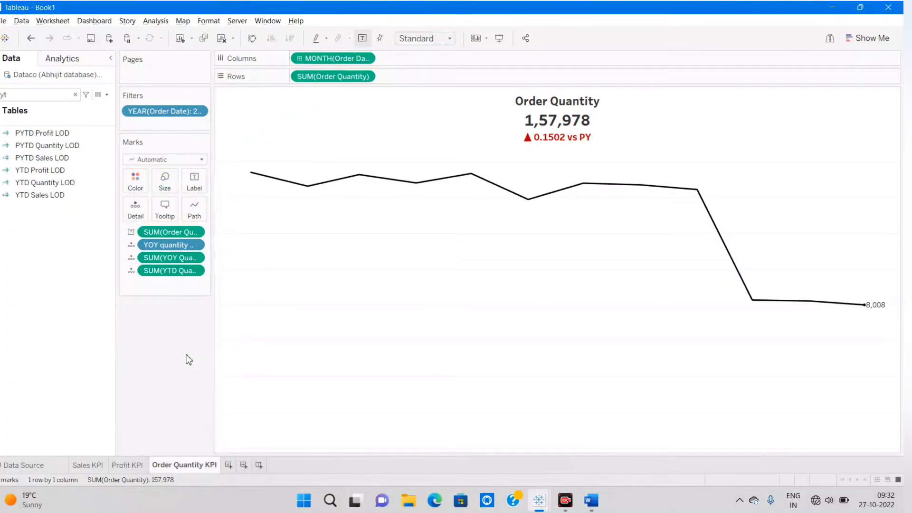
{"action": "left_click", "coordinate": [166, 209]}
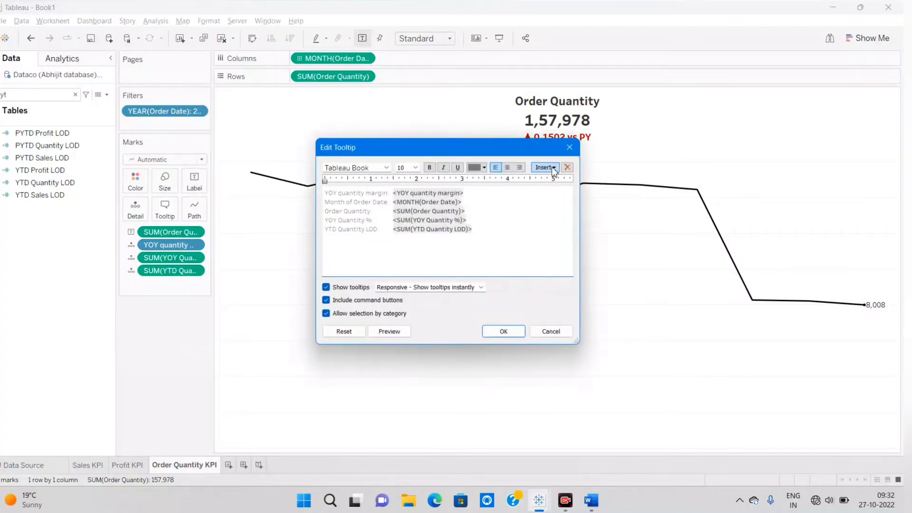
{"action": "left_click", "coordinate": [569, 150]}
{"action": "mouse_move", "coordinate": [306, 190]}
{"action": "mouse_move", "coordinate": [357, 181]}
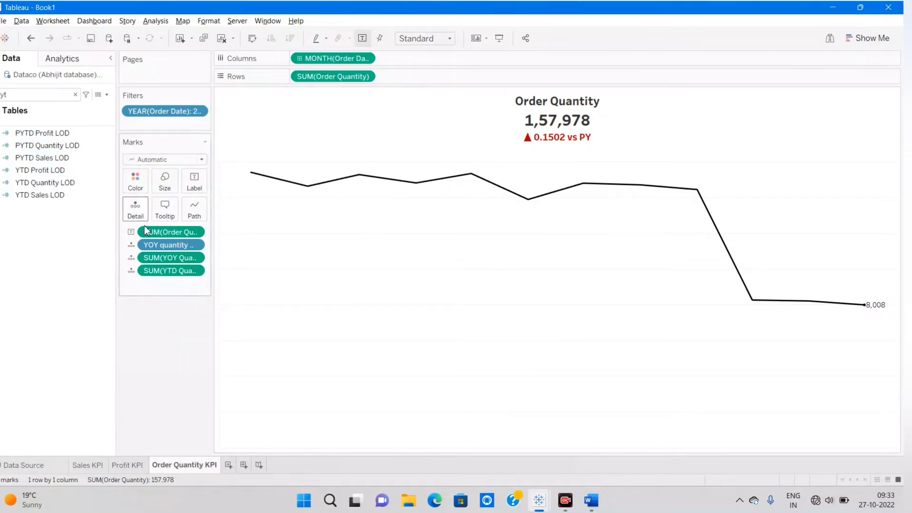
Step: Format the SUM(Order Quantity) label numbers as Currency (Custom) with the prefix "#" and display units of Thousands (K)
{"action": "right_click", "coordinate": [157, 238]}
{"action": "left_click", "coordinate": [193, 283]}
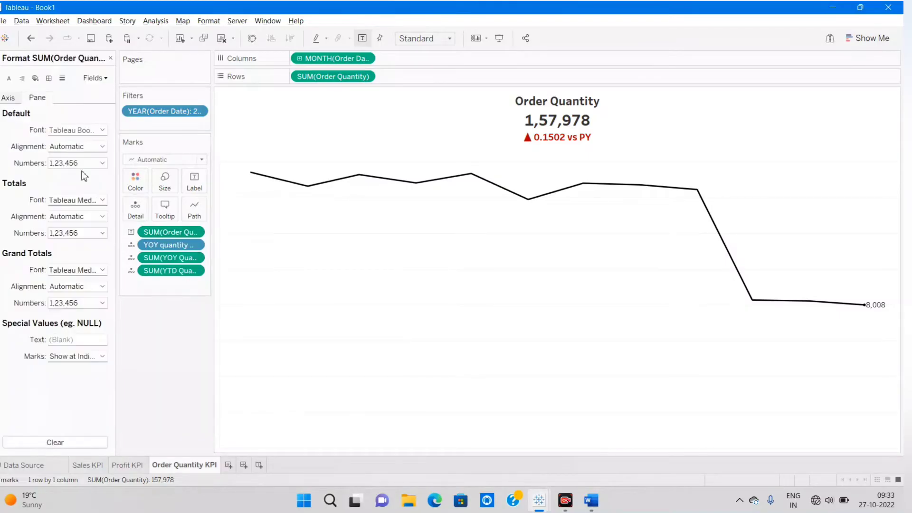
{"action": "left_click", "coordinate": [75, 163]}
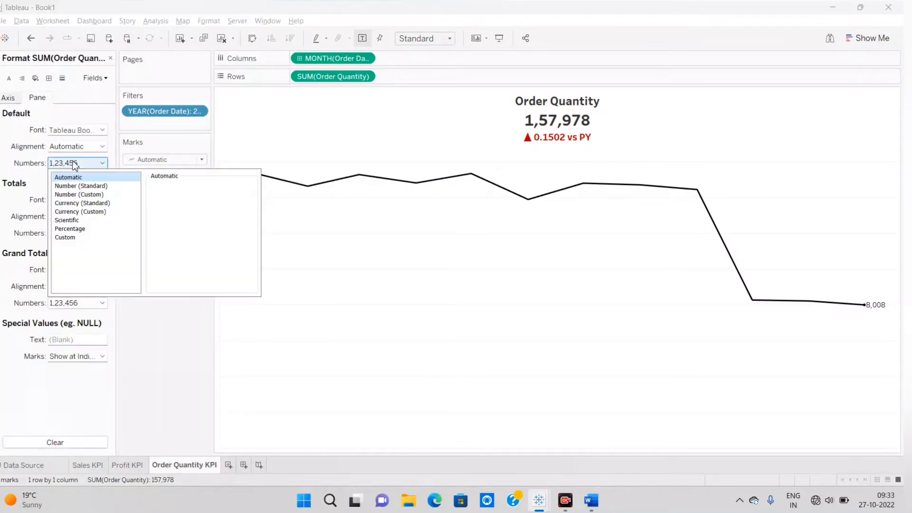
{"action": "left_click", "coordinate": [69, 213]}
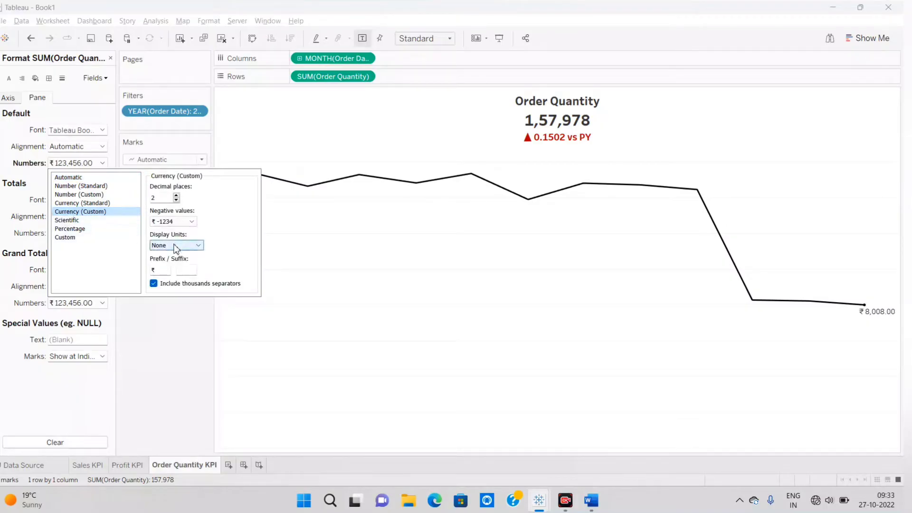
{"action": "left_click_drag", "start_coordinate": [157, 269], "coordinate": [149, 271]}
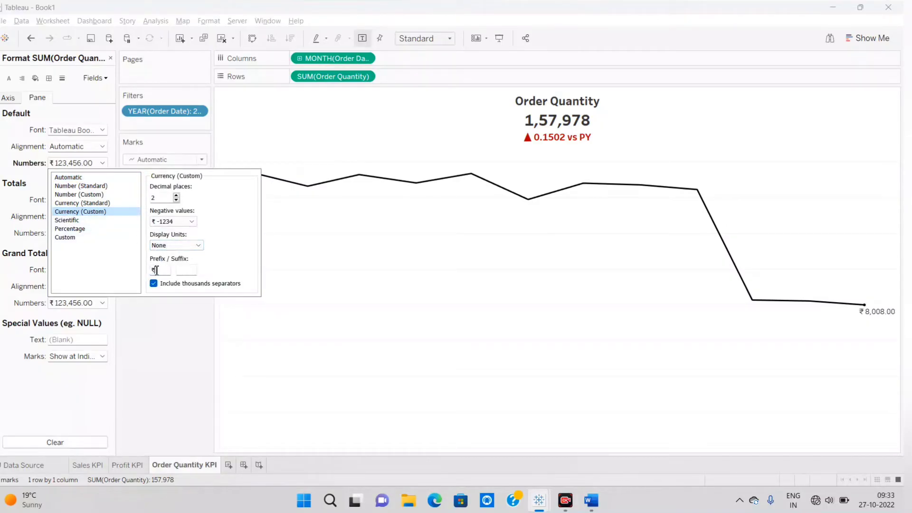
{"action": "type", "text": "#"}
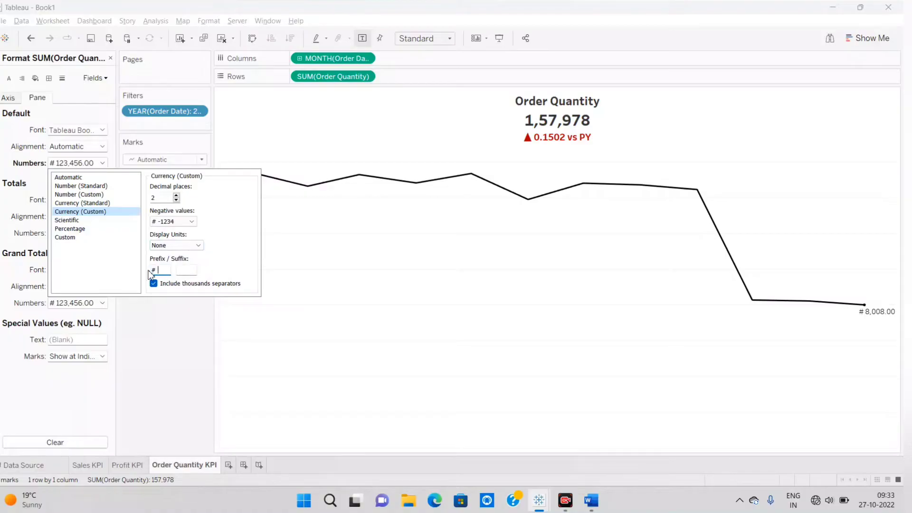
{"action": "left_click", "coordinate": [178, 245]}
{"action": "left_click", "coordinate": [180, 260]}
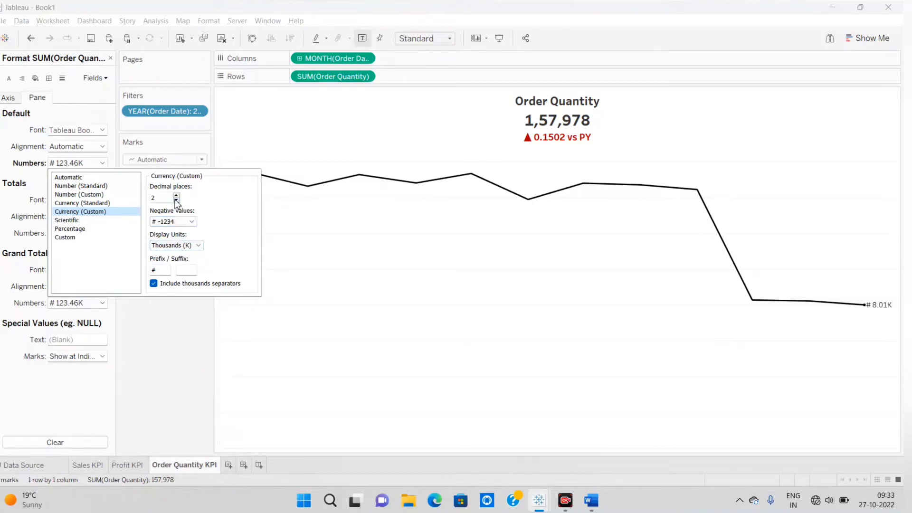
{"action": "left_click", "coordinate": [58, 151]}
{"action": "left_click", "coordinate": [48, 149]}
{"action": "left_click", "coordinate": [71, 163]}
{"action": "left_click", "coordinate": [66, 128]}
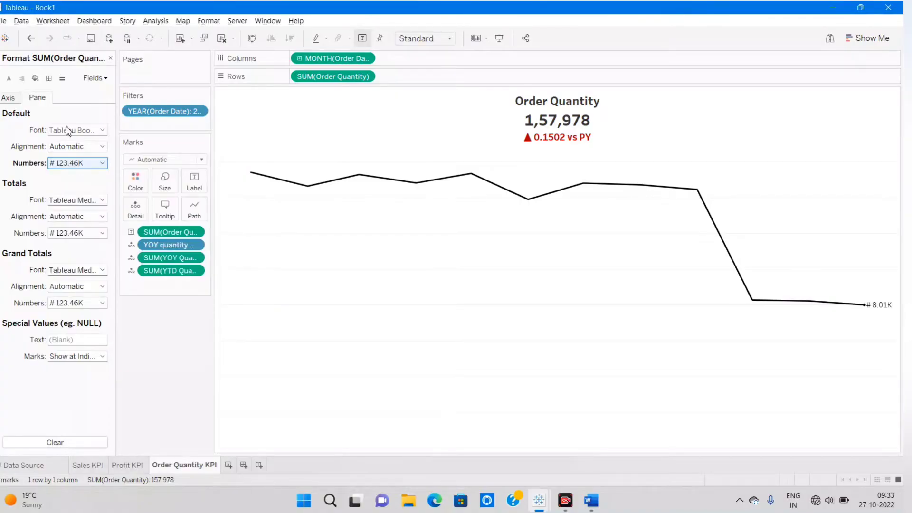
Step: Set the default pane font of the SUM(Order Quantity) label to Tableau Semibold
{"action": "left_click", "coordinate": [66, 127]}
{"action": "left_click", "coordinate": [88, 148]}
{"action": "left_click", "coordinate": [130, 145]}
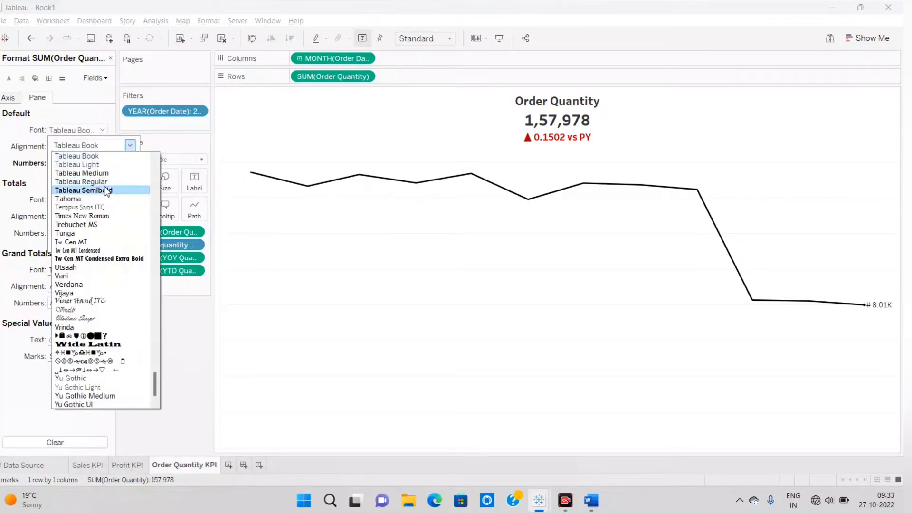
{"action": "left_click", "coordinate": [105, 190]}
{"action": "left_click", "coordinate": [193, 352]}
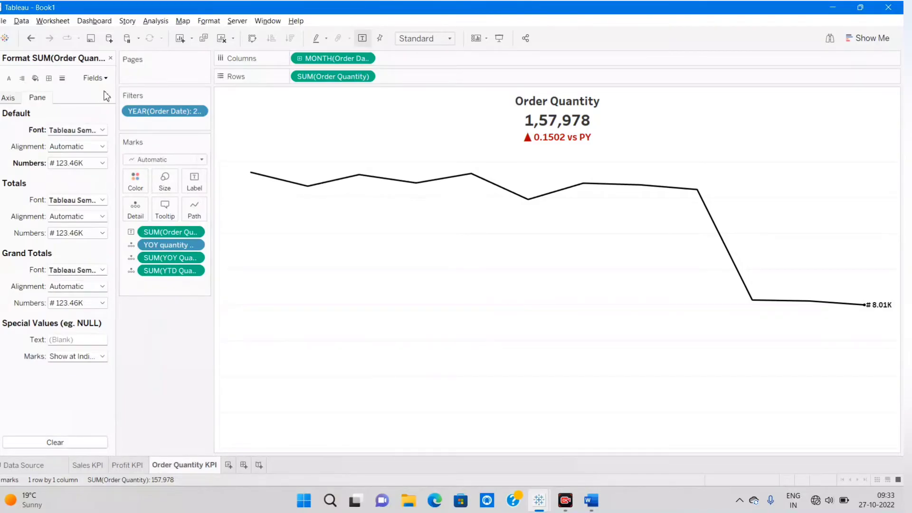
{"action": "left_click", "coordinate": [166, 244]}
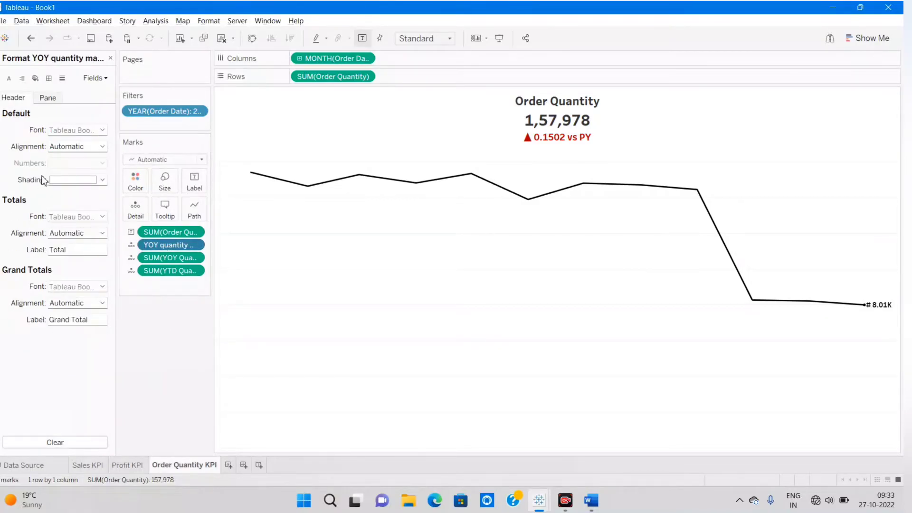
{"action": "left_click", "coordinate": [40, 99]}
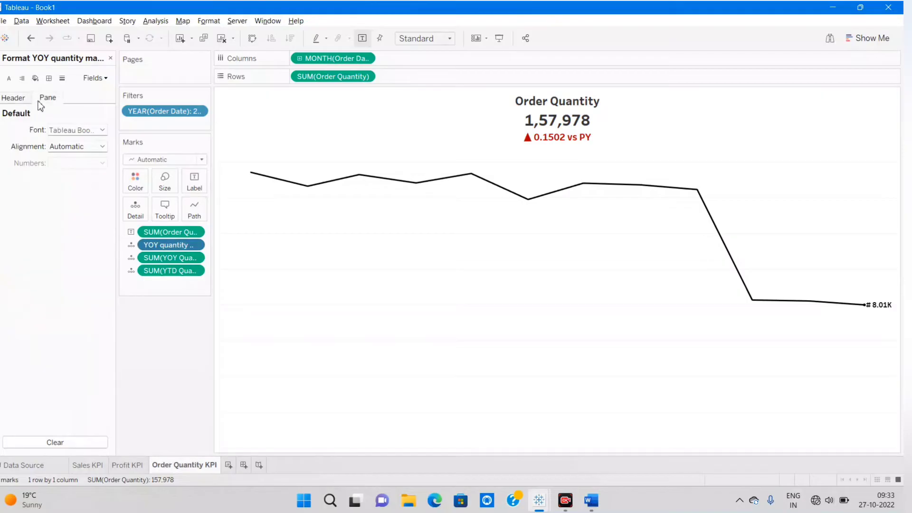
{"action": "left_click", "coordinate": [110, 58]}
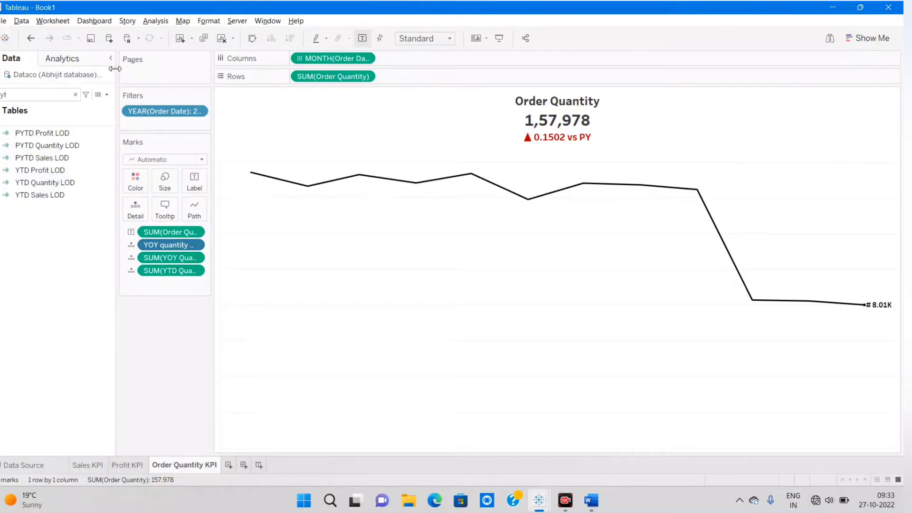
Step: Set the axis scale number format of SUM(YOY Quantity %) to Percentage with two decimal places
{"action": "right_click", "coordinate": [156, 259]}
{"action": "left_click", "coordinate": [187, 311]}
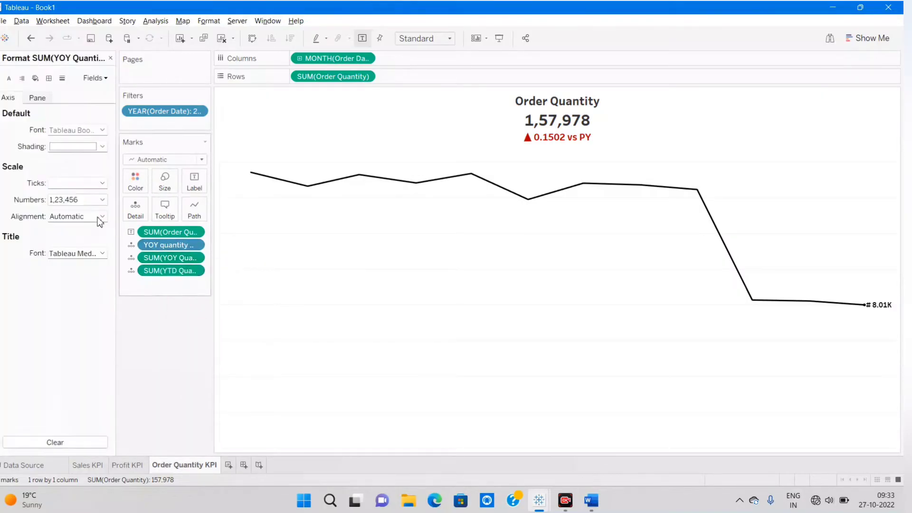
{"action": "left_click", "coordinate": [64, 201]}
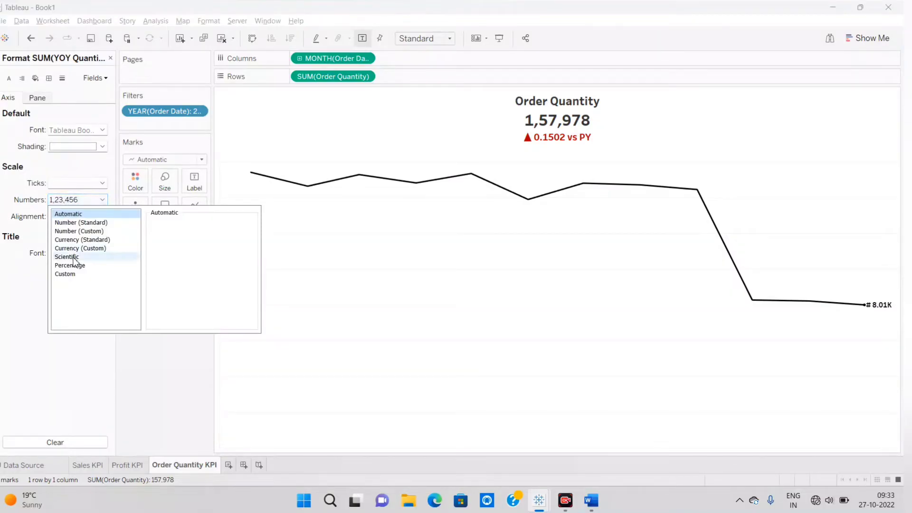
{"action": "left_click", "coordinate": [176, 388]}
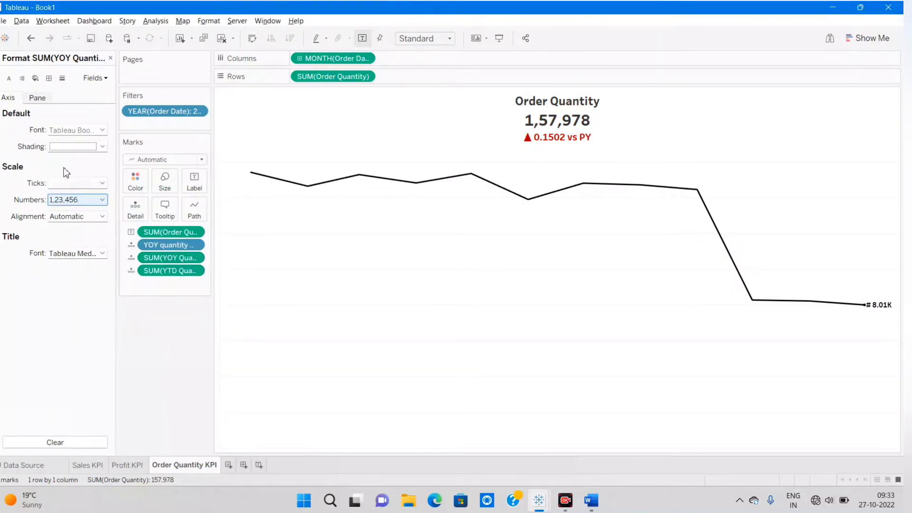
{"action": "left_click", "coordinate": [59, 202]}
{"action": "left_click", "coordinate": [72, 266]}
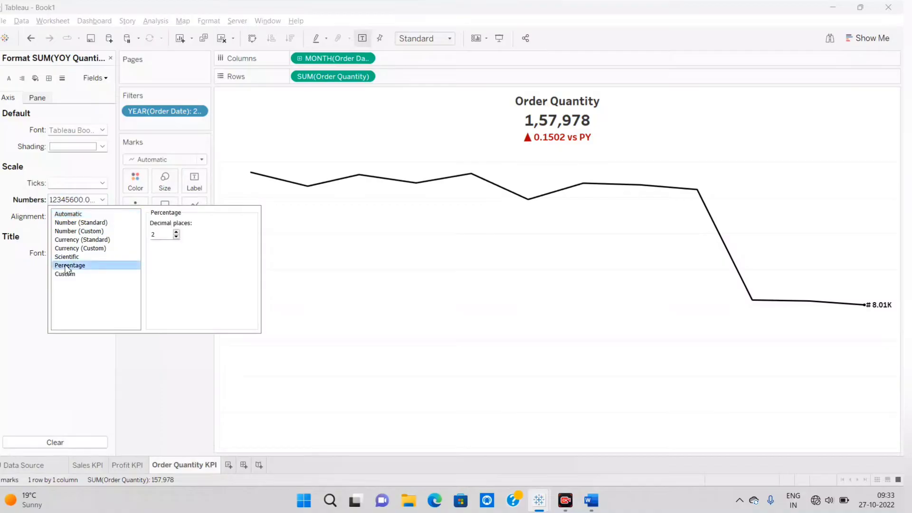
{"action": "left_click", "coordinate": [140, 378]}
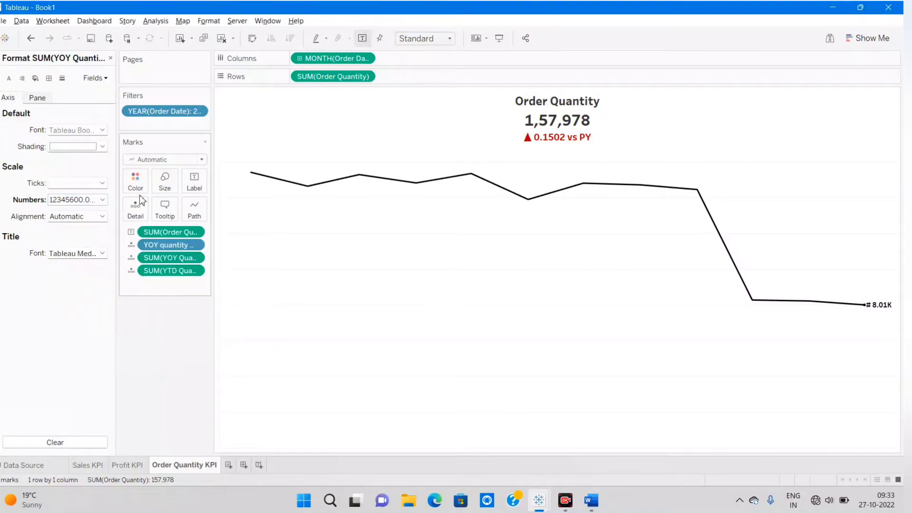
{"action": "left_click", "coordinate": [111, 57]}
Step: Format the pane numbers of SUM(YTD Quantity LOD) as Currency (Custom) with the prefix "#" and zero decimal places
{"action": "right_click", "coordinate": [163, 233]}
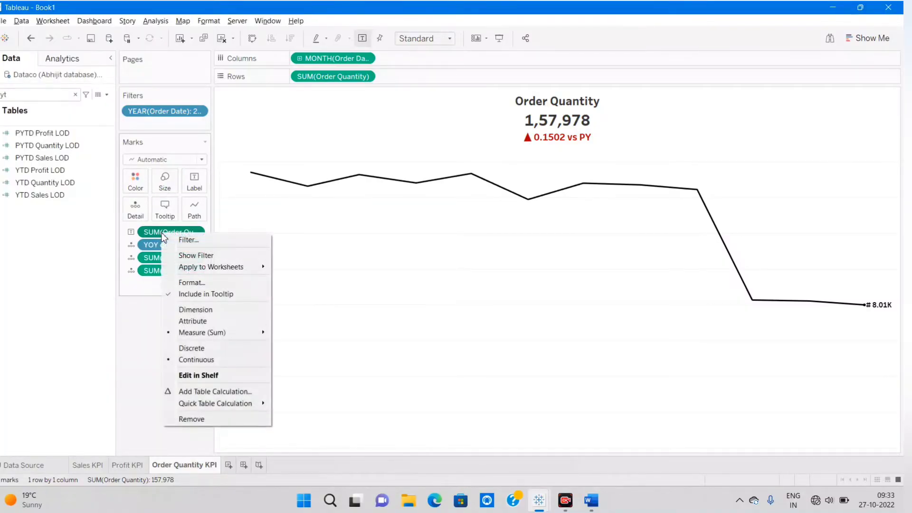
{"action": "left_click", "coordinate": [193, 283]}
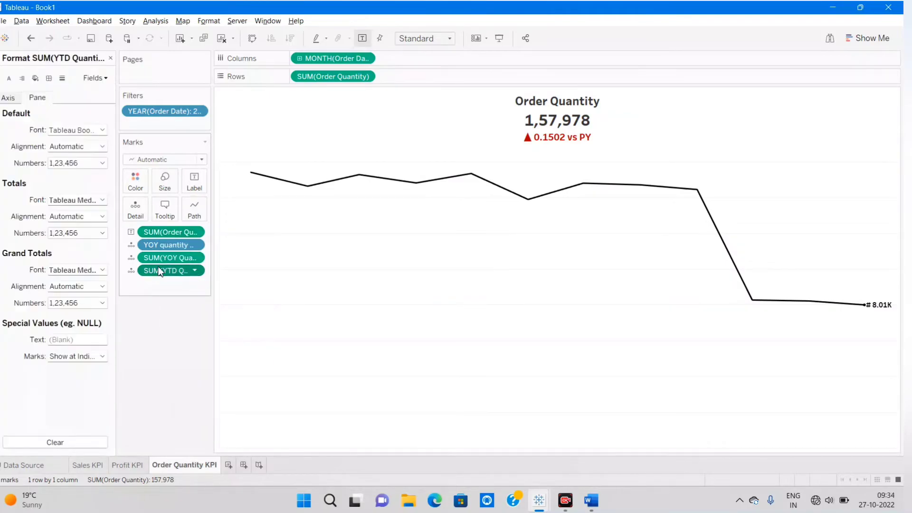
{"action": "left_click", "coordinate": [76, 163]}
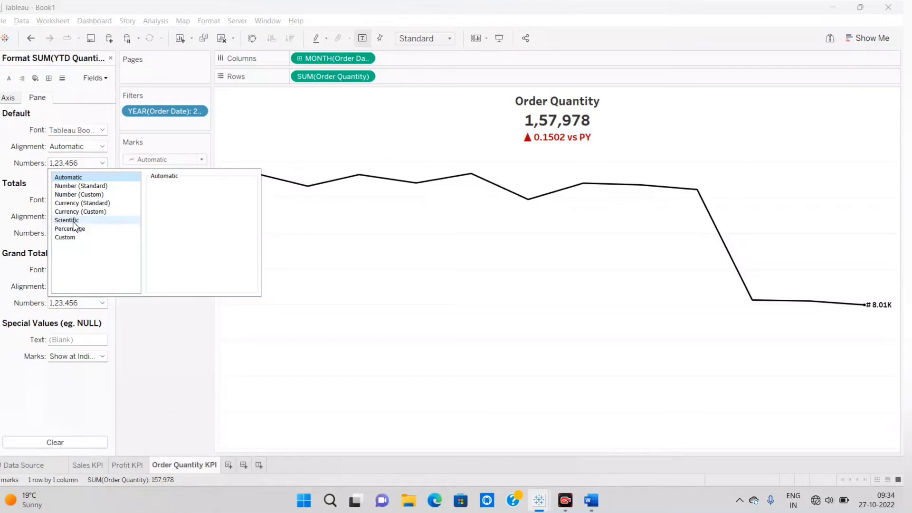
{"action": "left_click", "coordinate": [83, 211]}
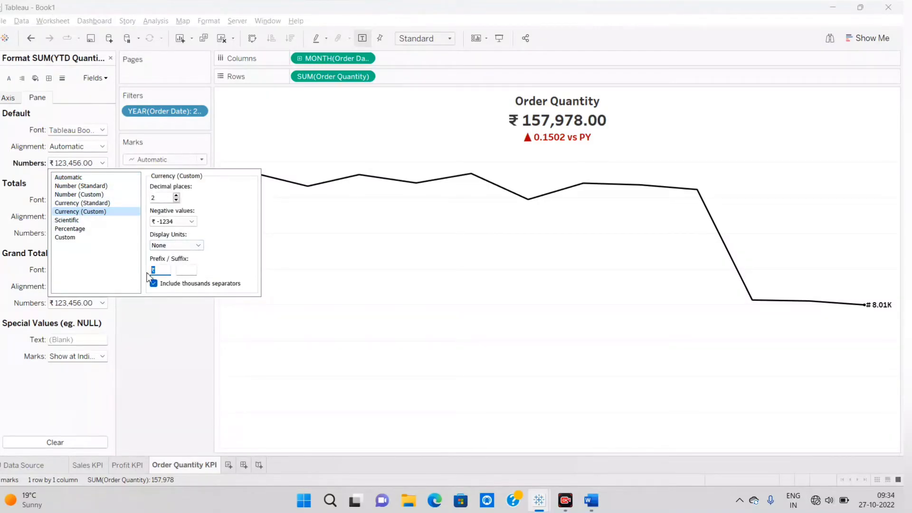
{"action": "type", "text": "#"}
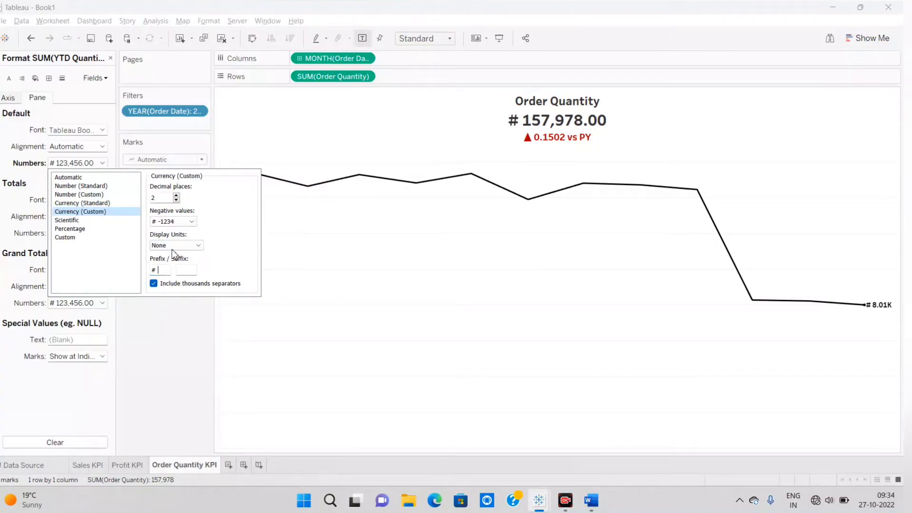
{"action": "left_click", "coordinate": [176, 200]}
{"action": "left_click", "coordinate": [176, 200]}
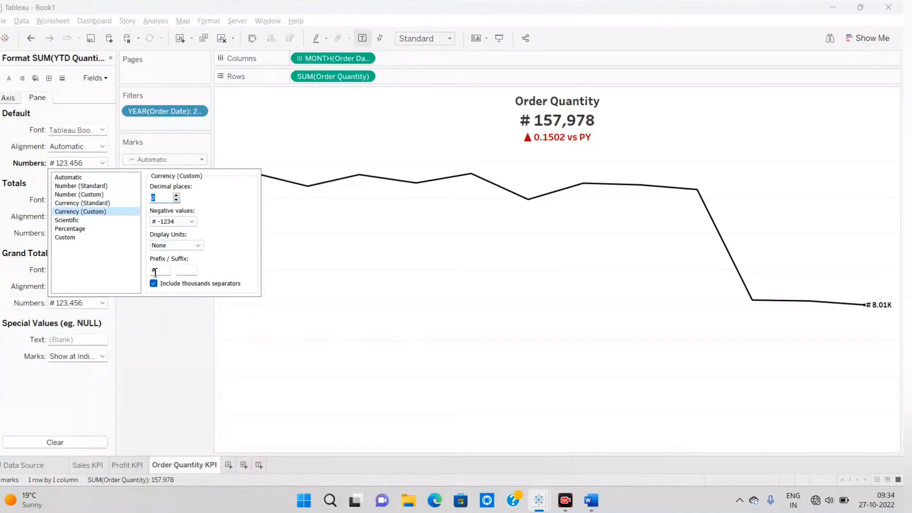
{"action": "left_click", "coordinate": [167, 413]}
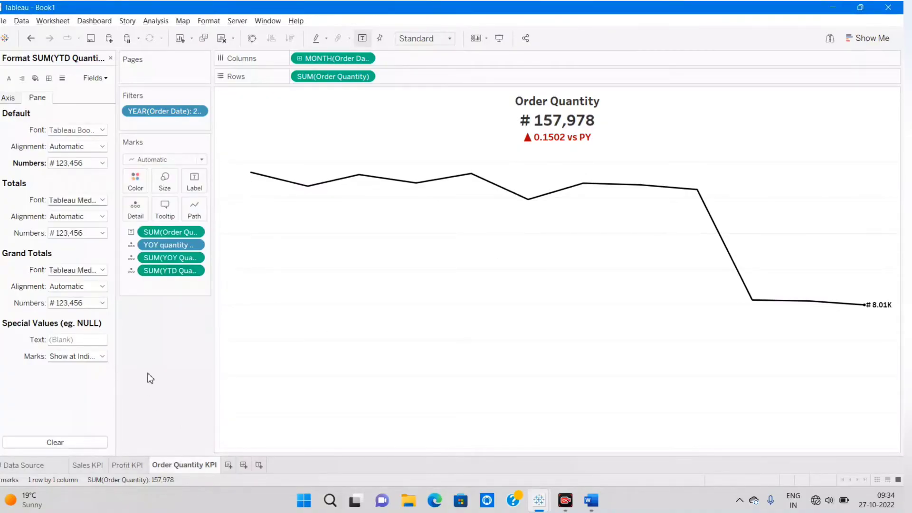
Step: Set the pane number format of SUM(YOY Quantity %) to Percentage with two decimal places and close the formatting options
{"action": "left_click", "coordinate": [162, 258]}
{"action": "left_click", "coordinate": [79, 163]}
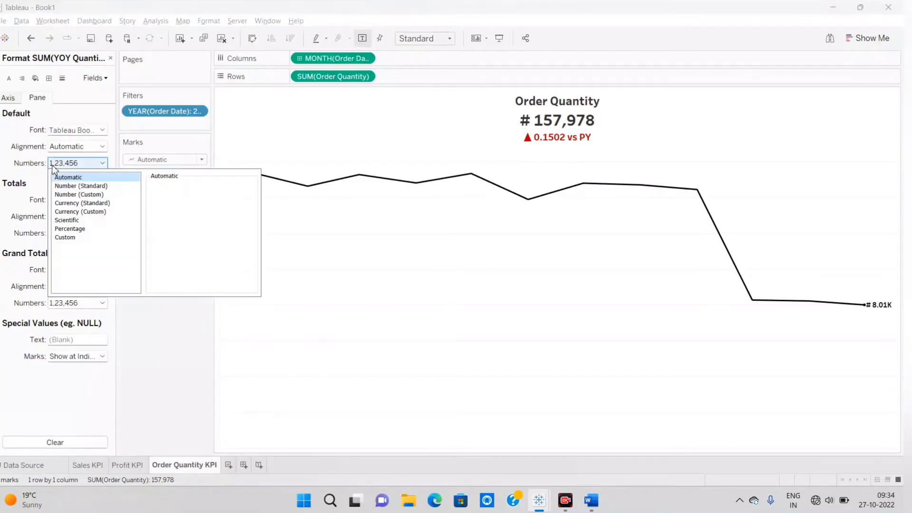
{"action": "left_click", "coordinate": [69, 229]}
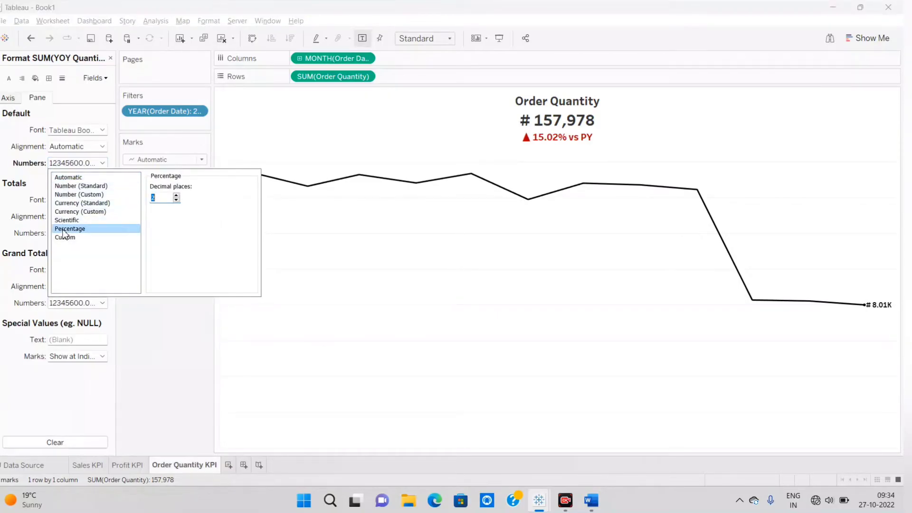
{"action": "left_click", "coordinate": [136, 314]}
{"action": "left_click", "coordinate": [110, 57]}
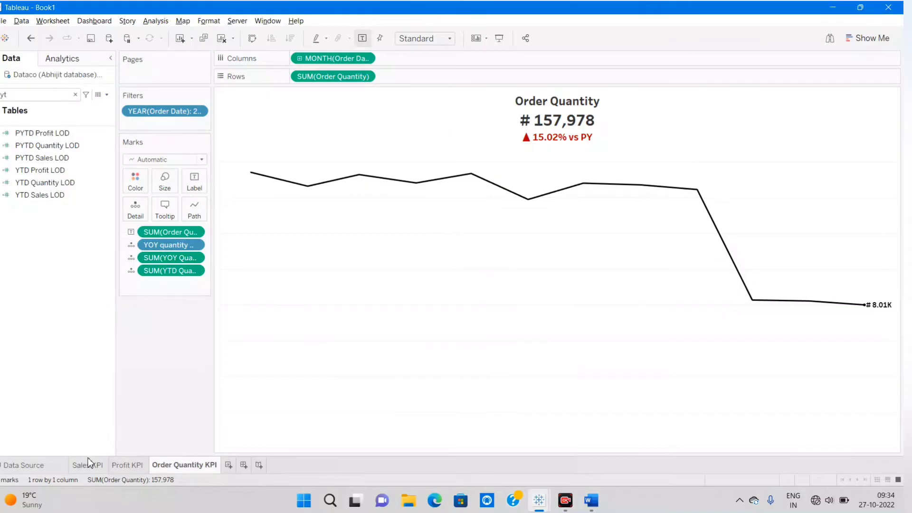
Step: Append "vs PY" to the YOY profit margin and YOY Profit % line in the Profit KPI sheet title
{"action": "left_click", "coordinate": [88, 465]}
{"action": "left_click", "coordinate": [134, 465]}
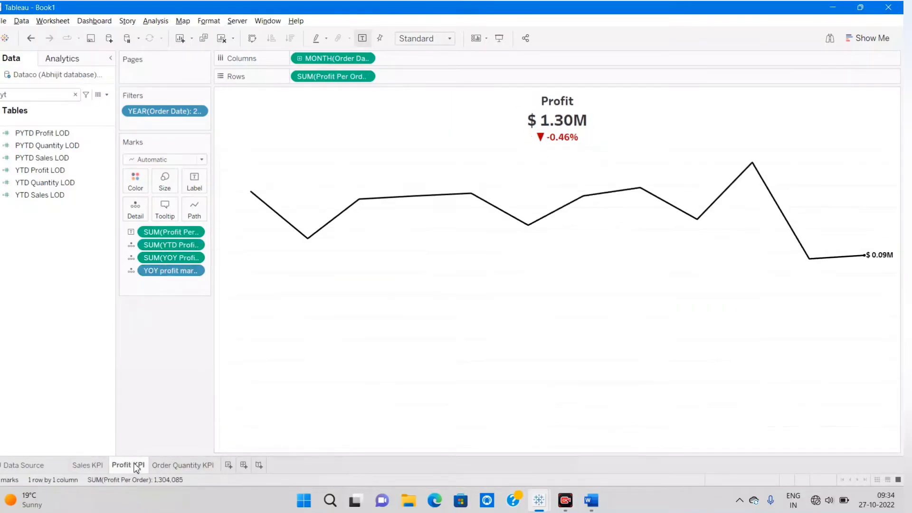
{"action": "double_click", "coordinate": [555, 143]}
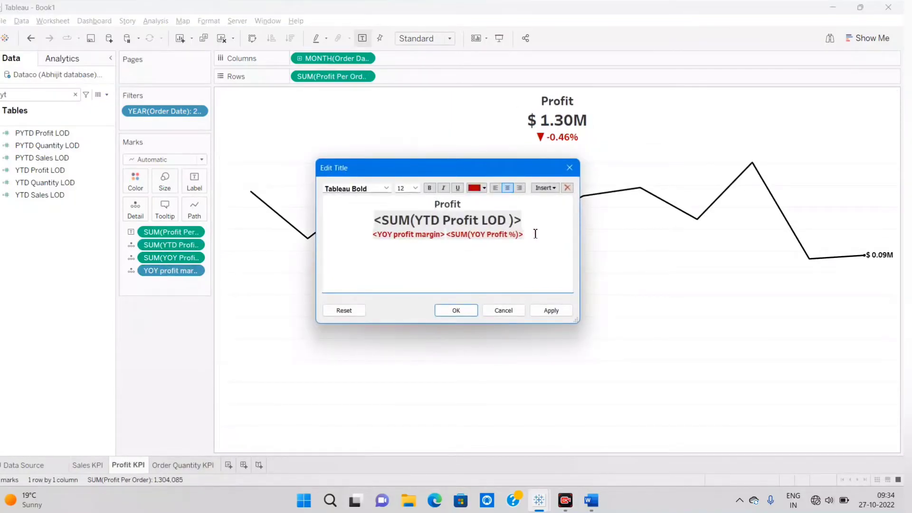
{"action": "type", "text": "vs PY"}
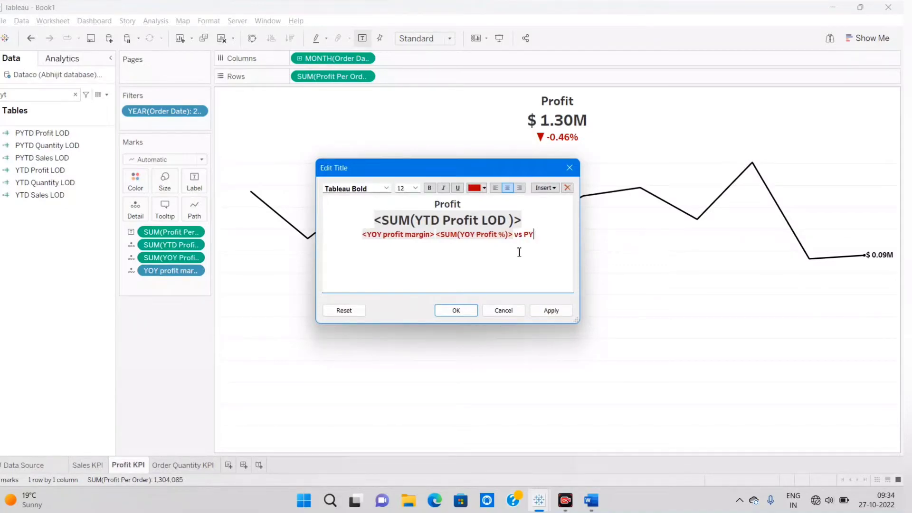
{"action": "left_click", "coordinate": [452, 311]}
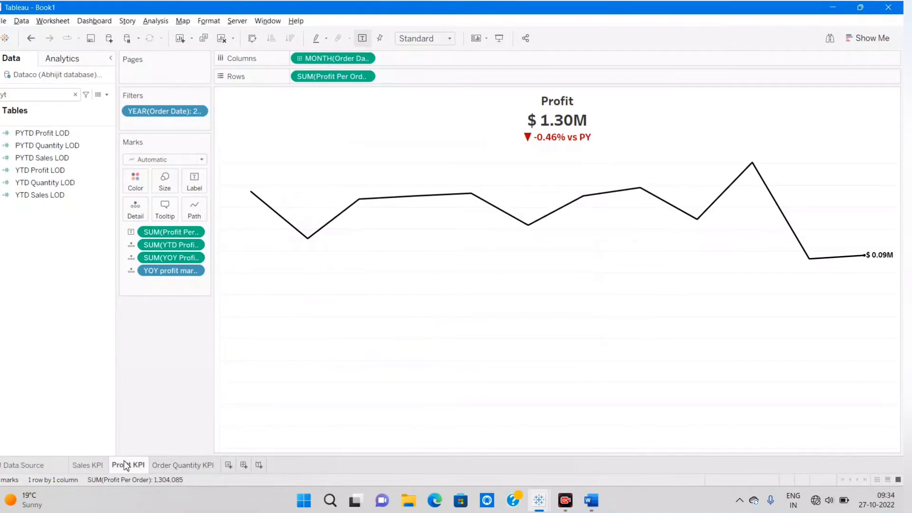
Step: Review the Sales KPI, Profit KPI and Order Quantity KPI worksheets one after another
{"action": "left_click", "coordinate": [86, 466]}
{"action": "left_click", "coordinate": [117, 467]}
{"action": "left_click", "coordinate": [162, 466]}
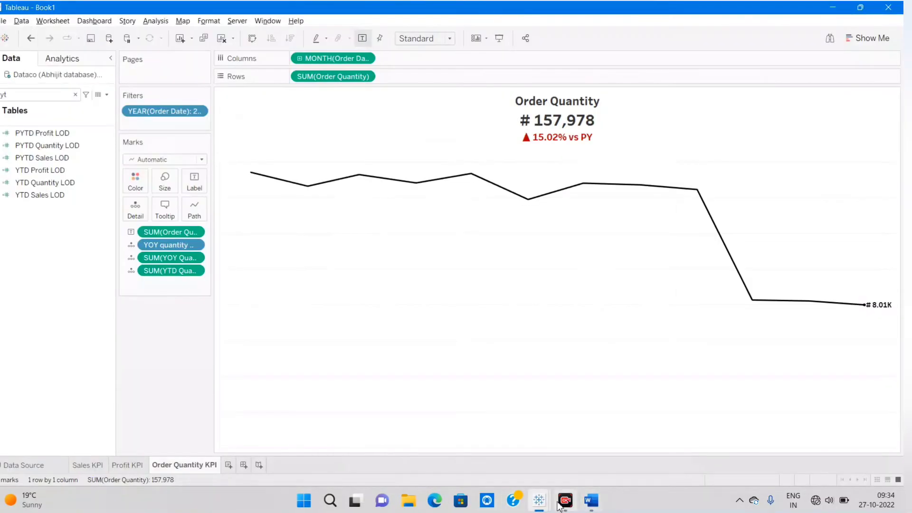
Step: Switch to the Ecommerce Sales Analysis Dashboard workbook and examine the finished dashboard layout
{"action": "mouse_move", "coordinate": [542, 504]}
{"action": "left_click", "coordinate": [490, 444]}
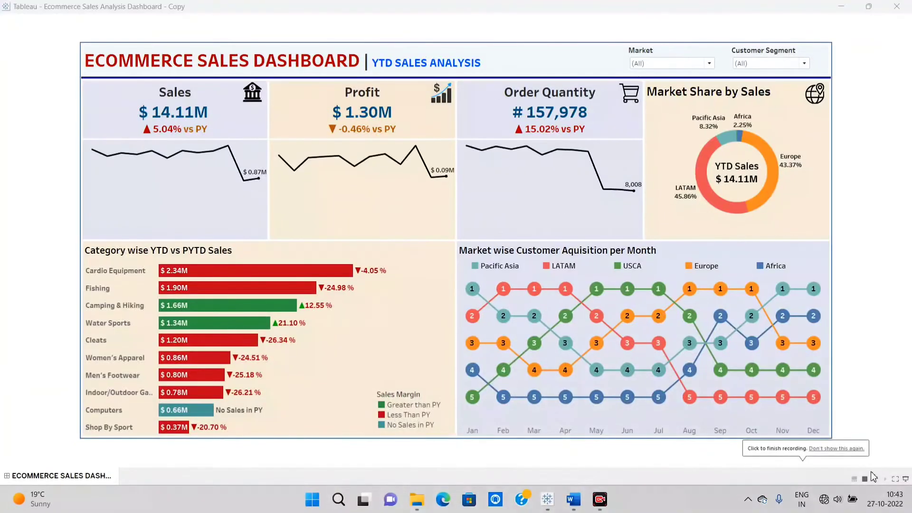
{"action": "left_click", "coordinate": [875, 264]}
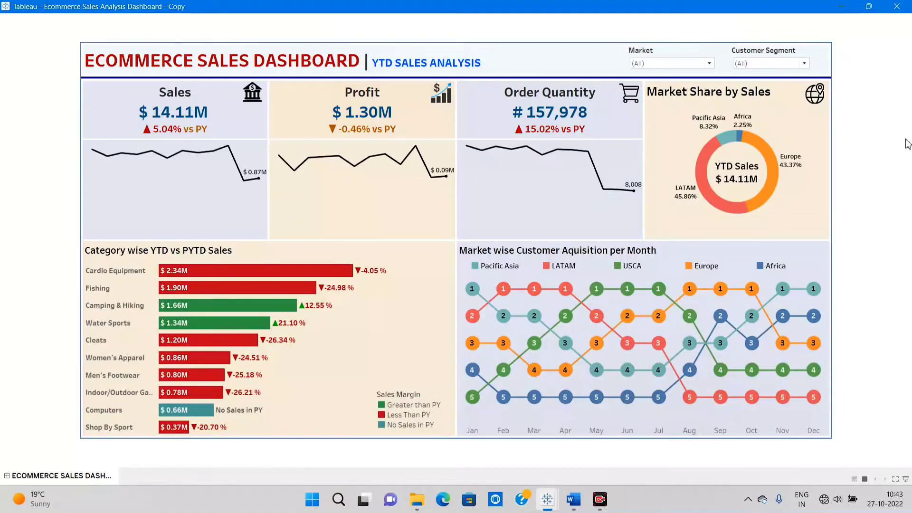
{"action": "mouse_move", "coordinate": [551, 510]}
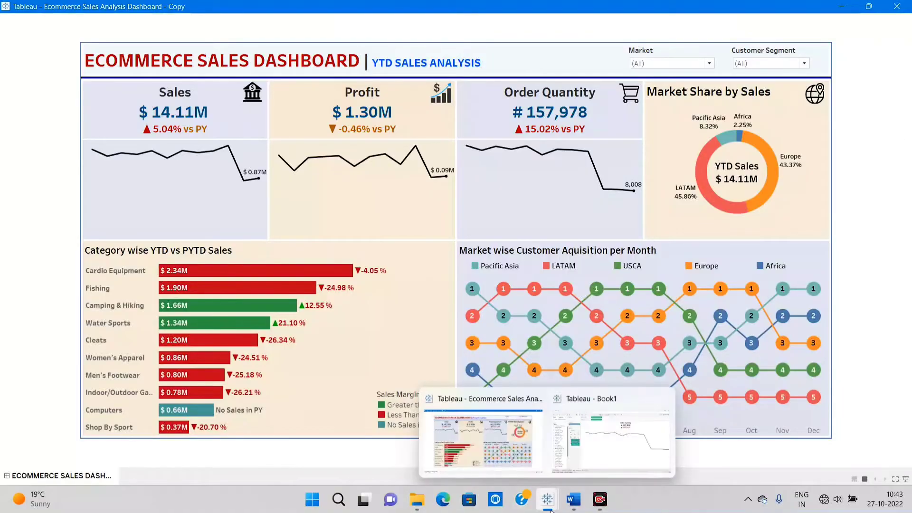
Step: In the Book1 workbook, add a new worksheet named "Market Share by Sales"
{"action": "left_click", "coordinate": [569, 473]}
{"action": "left_click", "coordinate": [236, 467]}
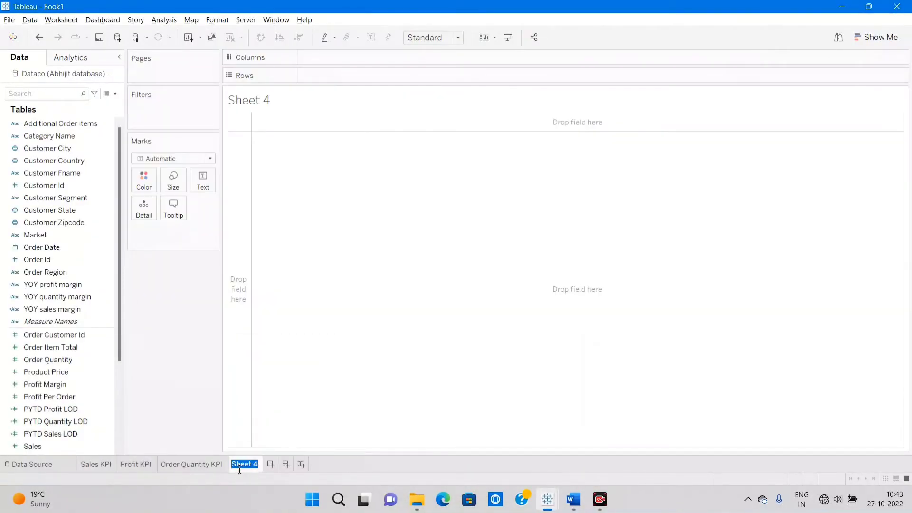
{"action": "double_click", "coordinate": [240, 464]}
{"action": "key", "text": "BackSpace"}
{"action": "type", "text": "Market Share "}
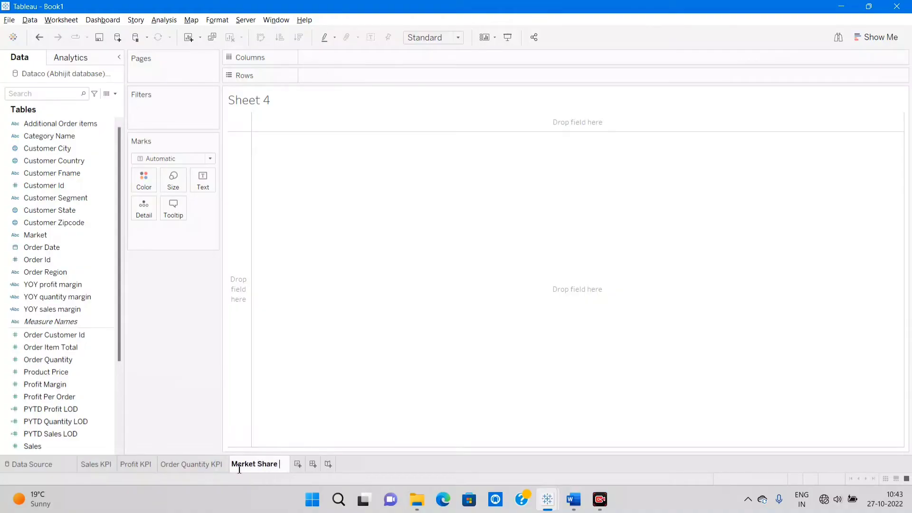
{"action": "type", "text": "by Sales"}
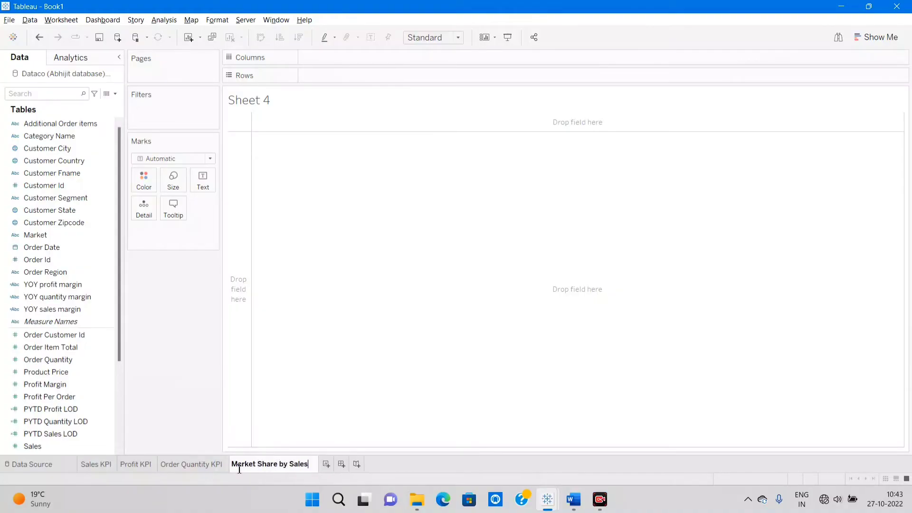
{"action": "left_click", "coordinate": [161, 375]}
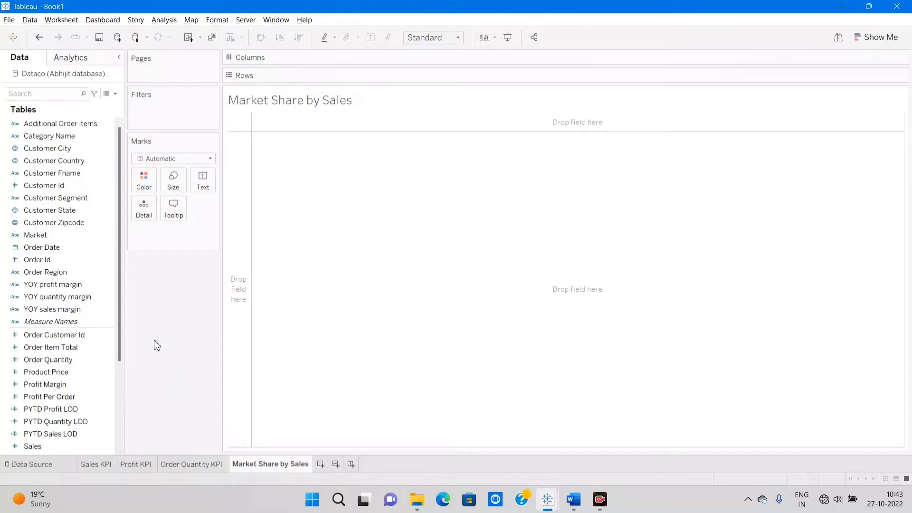
Step: Add two ad-hoc AVG(0) calculations side by side on the Columns shelf of the Market Share by Sales sheet
{"action": "double_click", "coordinate": [332, 57]}
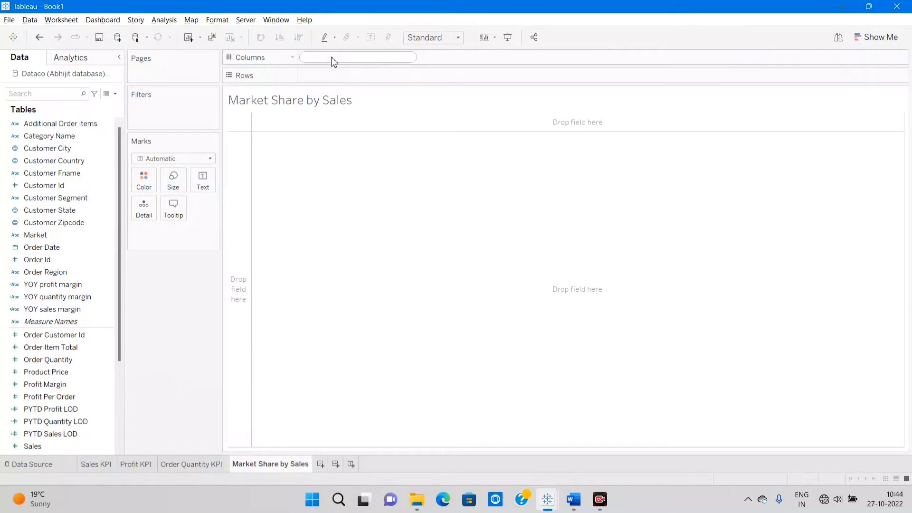
{"action": "type", "text": "avg"}
{"action": "key", "text": "Return"}
{"action": "type", "text": "0"}
{"action": "key", "text": "Return"}
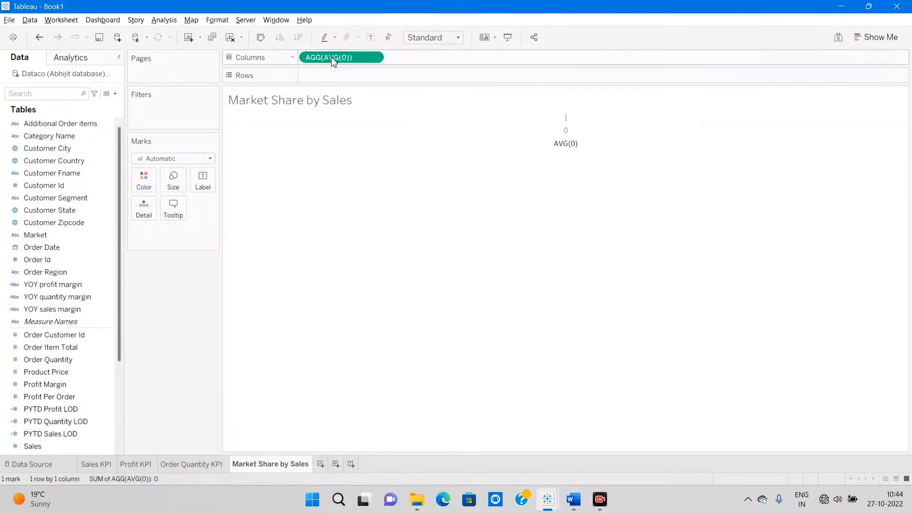
{"action": "double_click", "coordinate": [422, 58]}
{"action": "type", "text": "avg"}
{"action": "key", "text": "Return"}
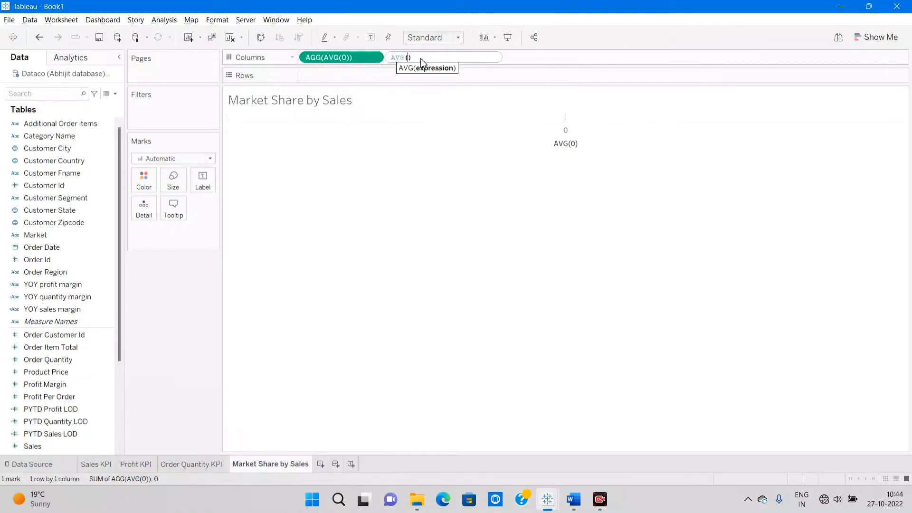
{"action": "type", "text": "0"}
{"action": "key", "text": "Return"}
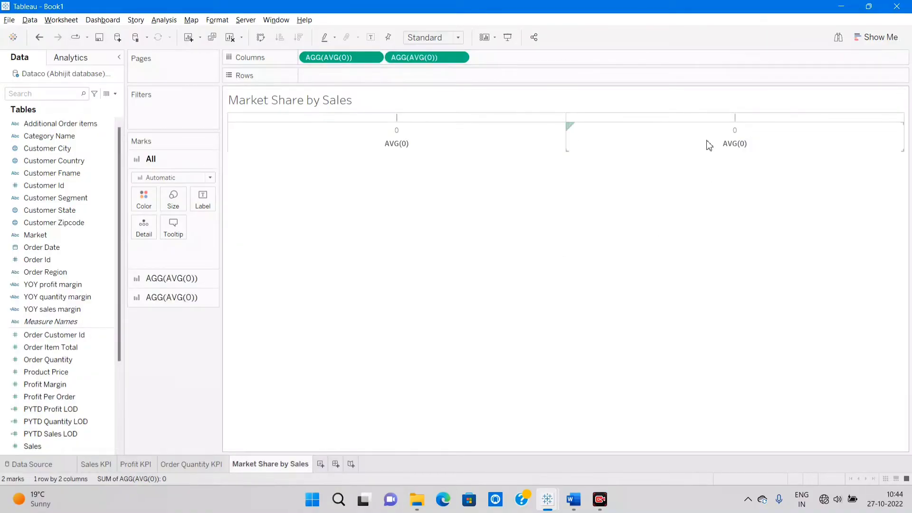
Step: Change the mark type to Pie for both AVG(0) axes at once
{"action": "left_click", "coordinate": [158, 278]}
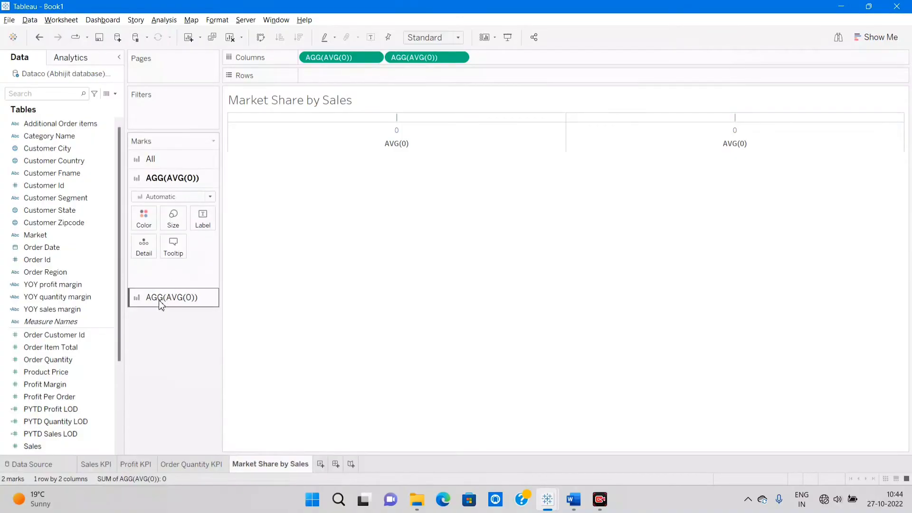
{"action": "left_click", "coordinate": [158, 299]}
{"action": "left_click", "coordinate": [151, 179]}
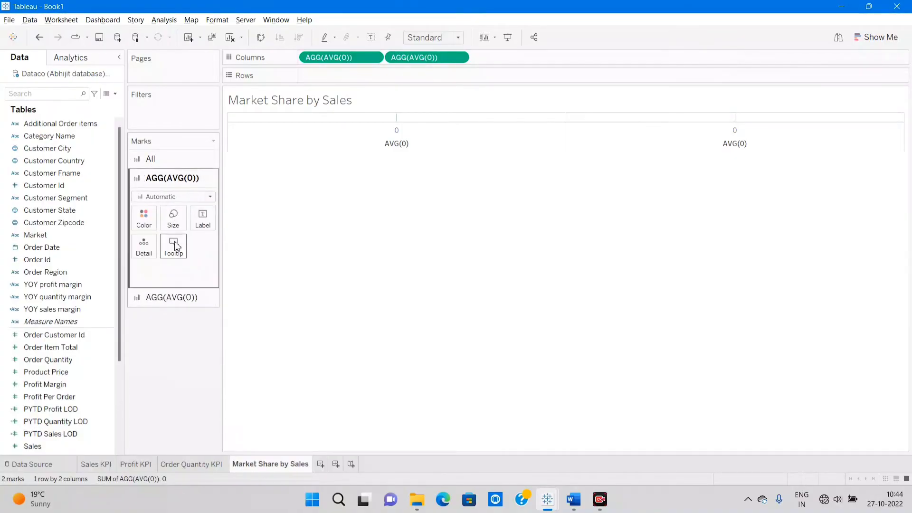
{"action": "left_click", "coordinate": [159, 197]}
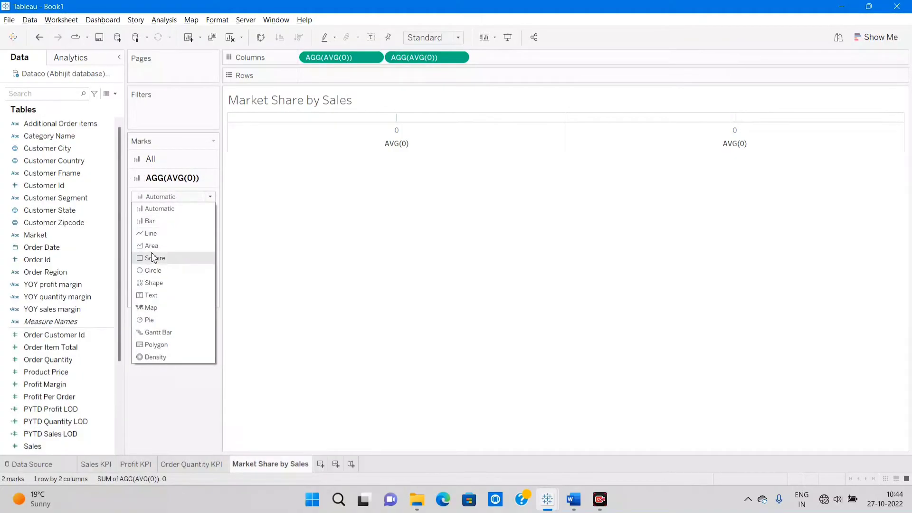
{"action": "left_click", "coordinate": [162, 165]}
{"action": "left_click", "coordinate": [161, 178]}
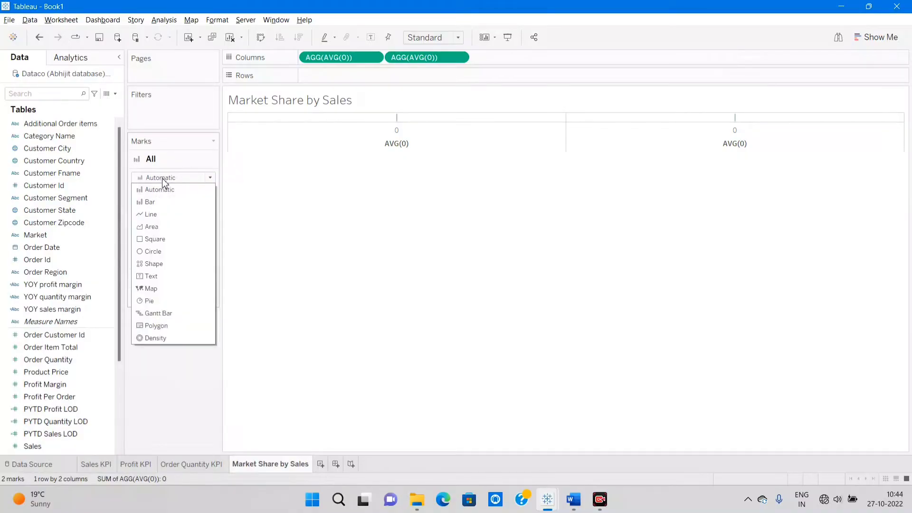
{"action": "left_click", "coordinate": [151, 301]}
{"action": "left_click", "coordinate": [162, 297]}
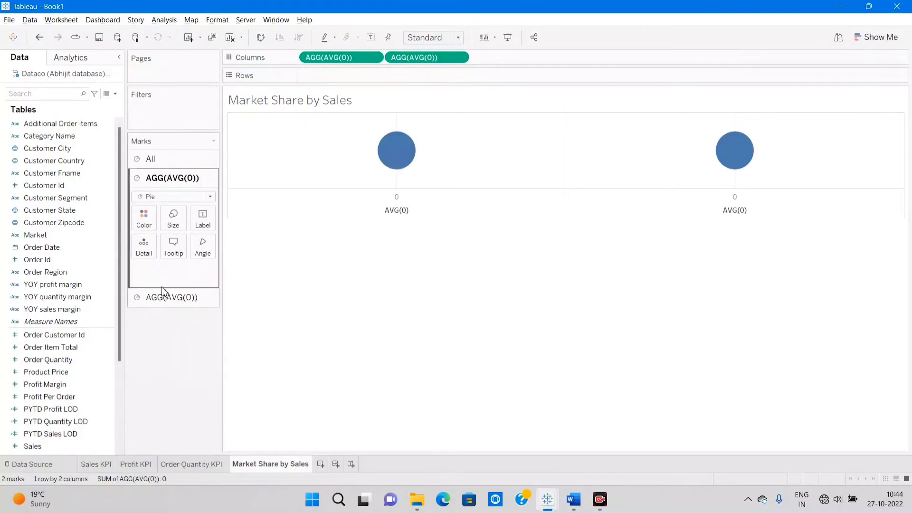
{"action": "left_click", "coordinate": [163, 299]}
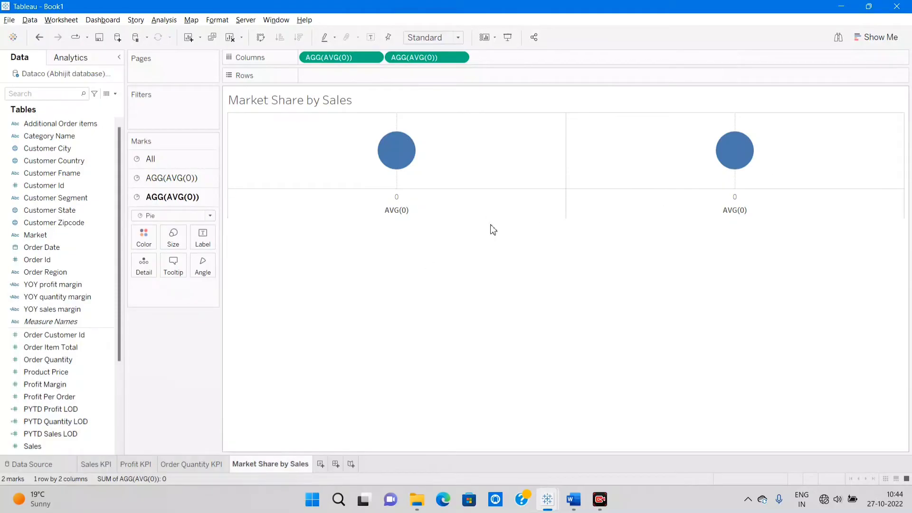
Step: Colour the first AVG(0) pie by the Market field
{"action": "left_click", "coordinate": [163, 178]}
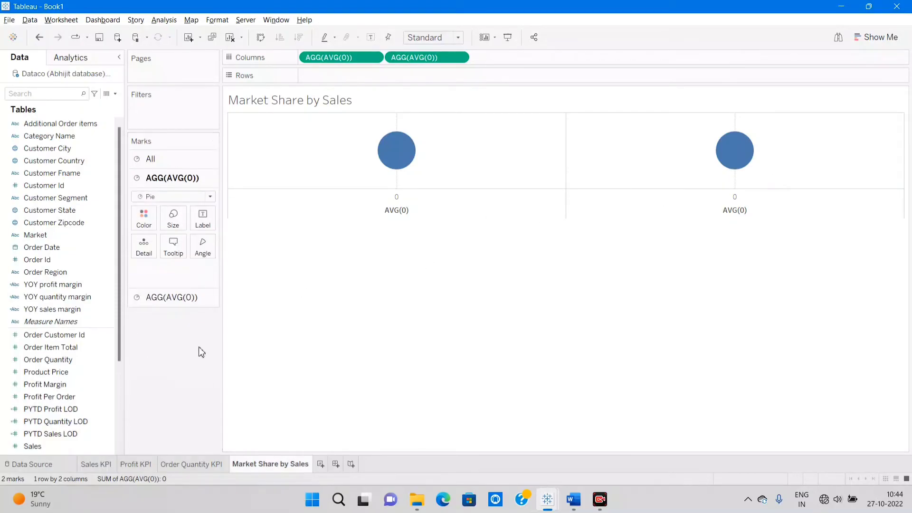
{"action": "left_click", "coordinate": [33, 91]}
{"action": "type", "text": "mark"}
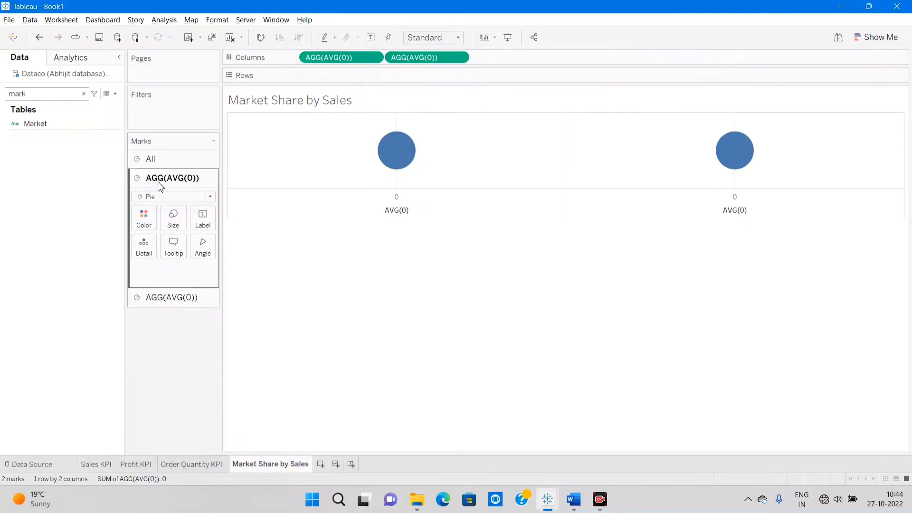
{"action": "left_click_drag", "start_coordinate": [34, 123], "coordinate": [143, 222]}
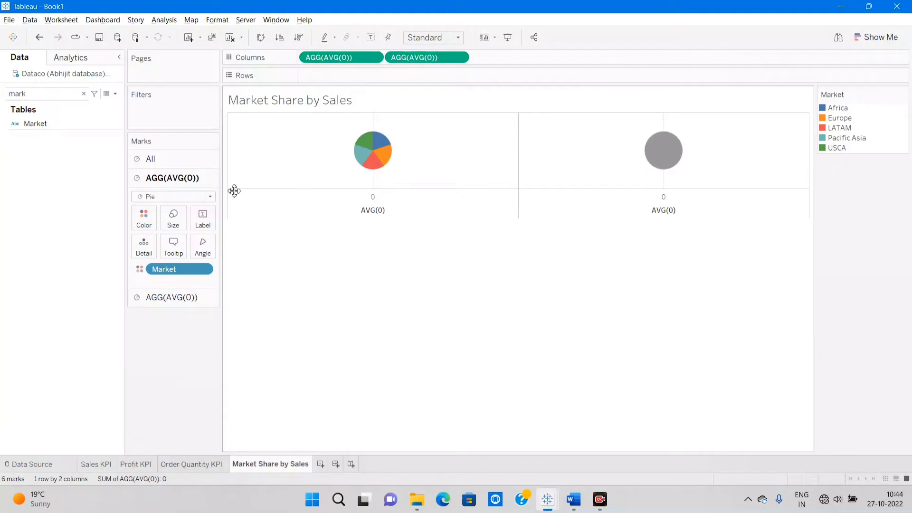
Step: Assign YTD Sales LOD to the angle of the first AVG(0) pie
{"action": "left_click", "coordinate": [84, 93]}
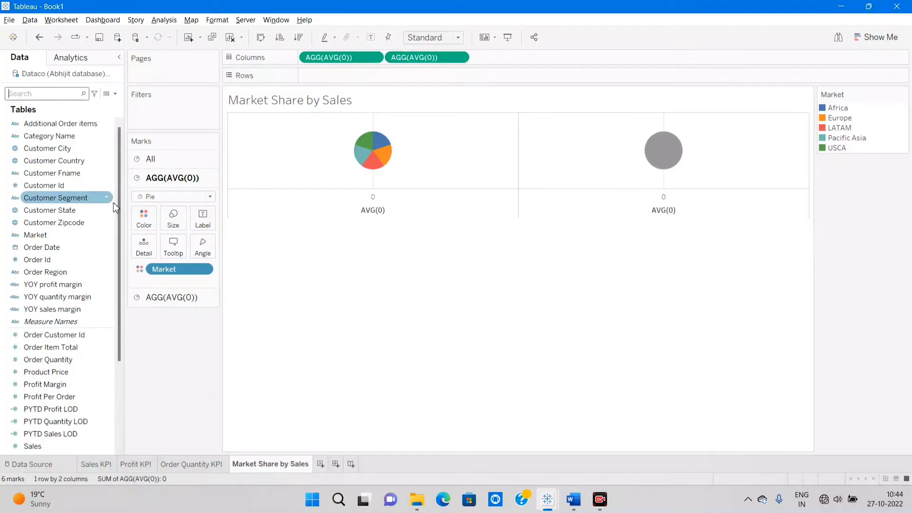
{"action": "type", "text": "ytd"}
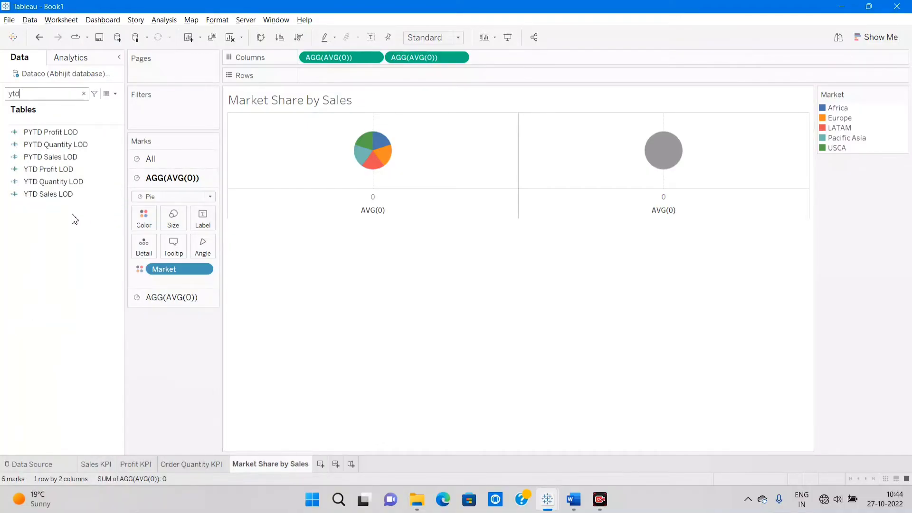
{"action": "left_click_drag", "start_coordinate": [48, 194], "coordinate": [205, 257]}
{"action": "mouse_move", "coordinate": [374, 168]}
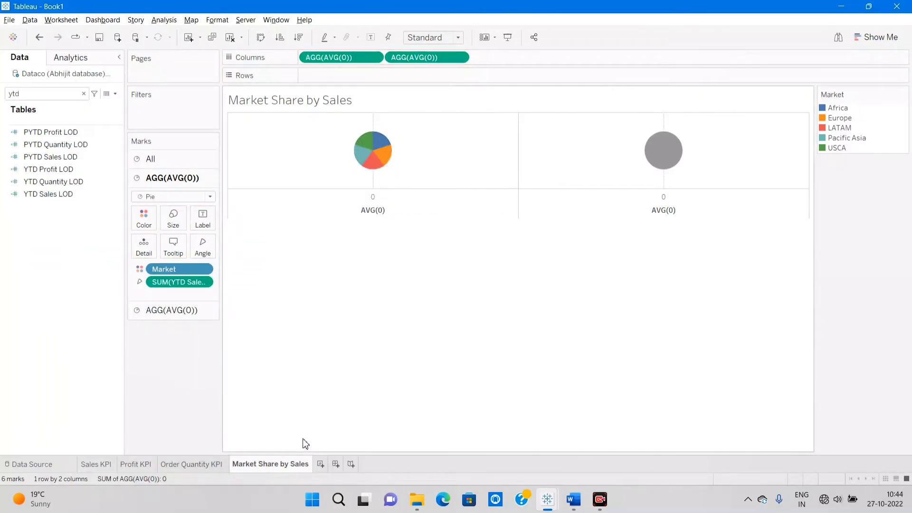
Step: Add another new worksheet and place the Market field on Rows
{"action": "left_click", "coordinate": [321, 465]}
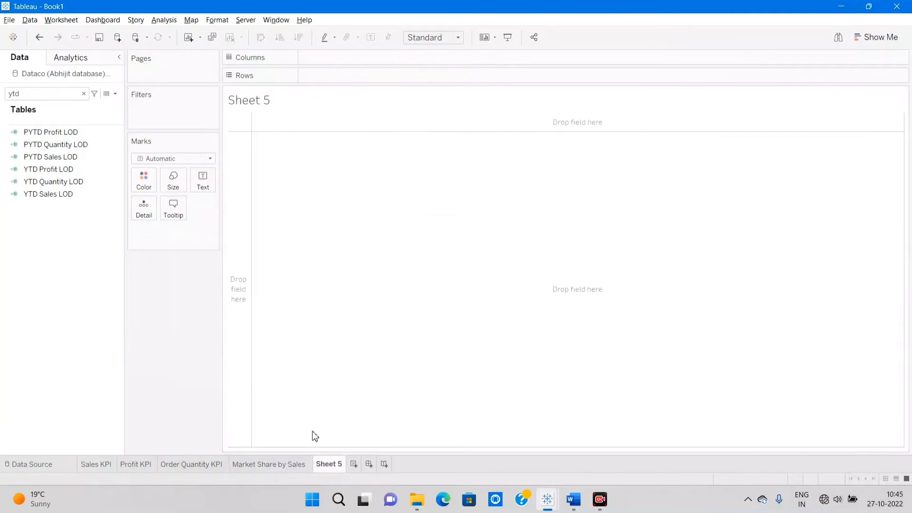
{"action": "left_click", "coordinate": [44, 96]}
{"action": "key", "text": "BackSpace"}
{"action": "key", "text": "BackSpace"}
{"action": "key", "text": "BackSpace"}
{"action": "type", "text": "mark"}
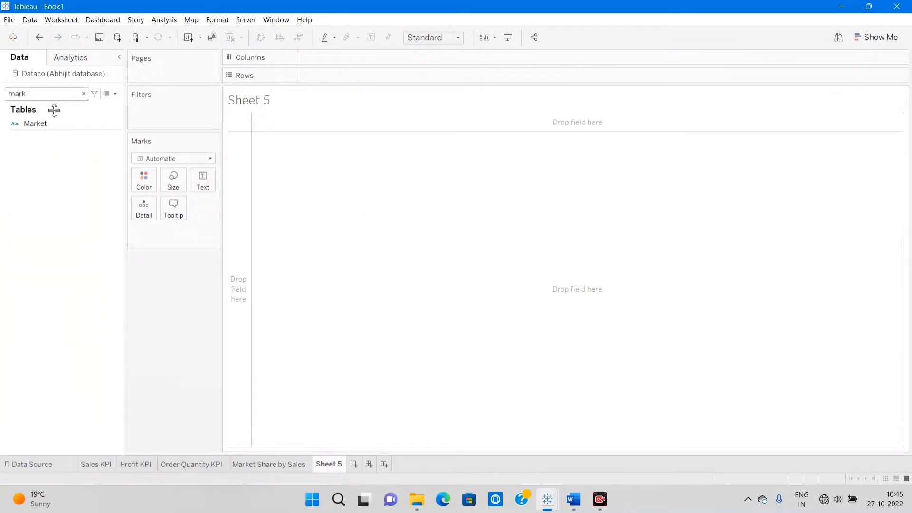
{"action": "left_click_drag", "start_coordinate": [53, 121], "coordinate": [326, 83]}
Step: Show YTD Sales LOD as the text value for each market in the Sheet 5 table
{"action": "left_click", "coordinate": [31, 95]}
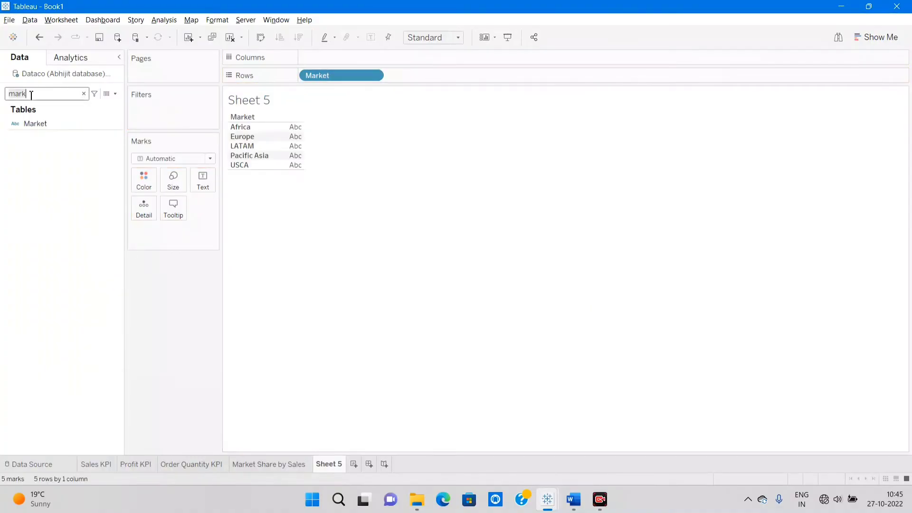
{"action": "type", "text": "ytd"}
{"action": "left_click_drag", "start_coordinate": [82, 195], "coordinate": [212, 188]}
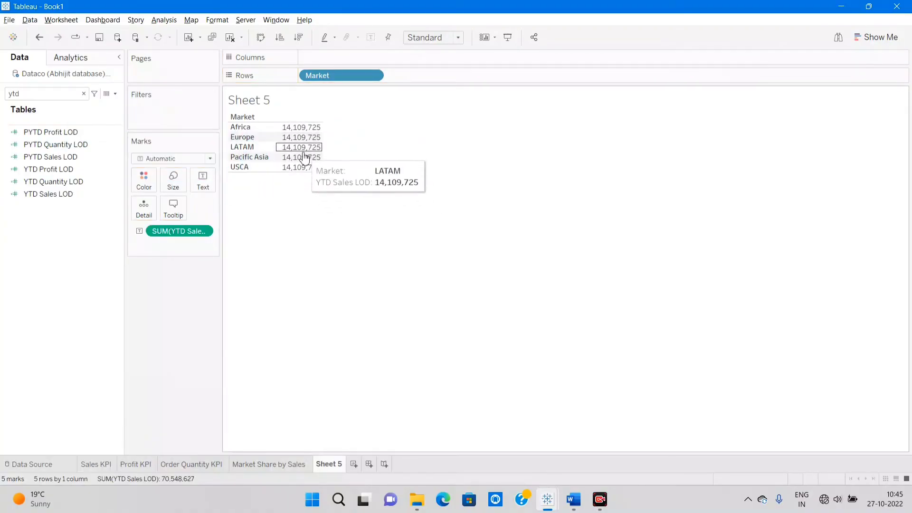
Step: Open the YTD Sales LOD calculation, examine its FIXED formula and close the editor
{"action": "left_click", "coordinate": [53, 198]}
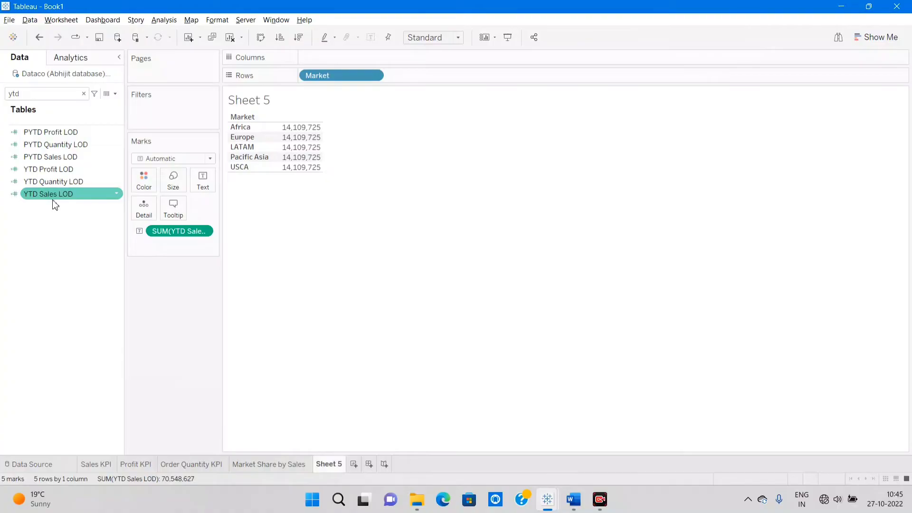
{"action": "right_click", "coordinate": [54, 197]}
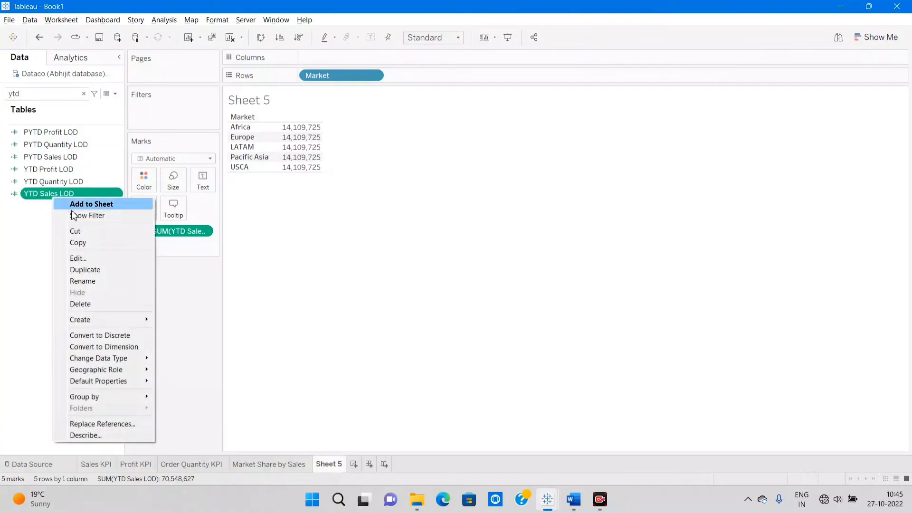
{"action": "left_click", "coordinate": [81, 259]}
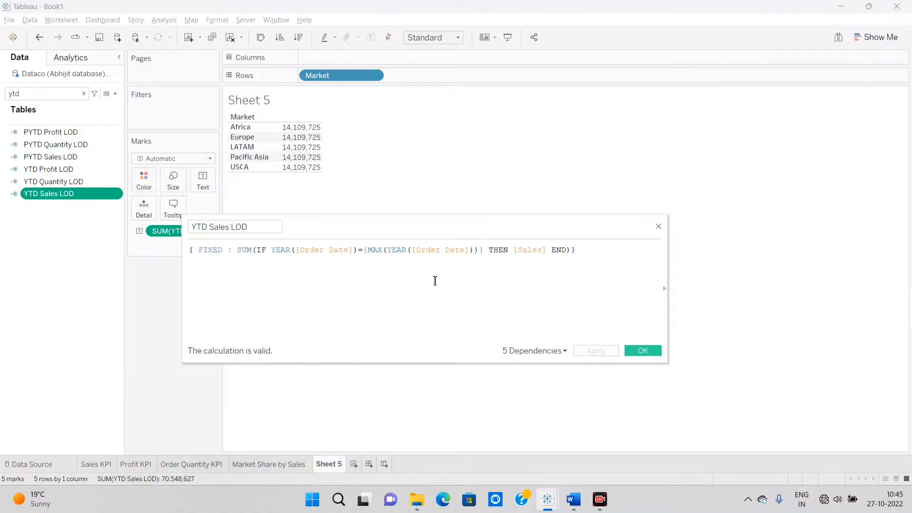
{"action": "left_click", "coordinate": [642, 349]}
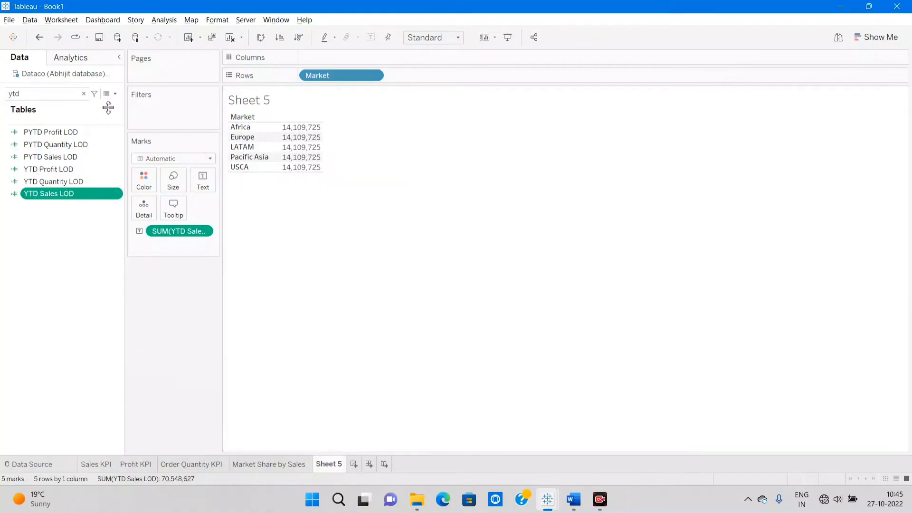
Step: Create a new calculated field and name it "YTD Sales"
{"action": "left_click", "coordinate": [83, 93]}
{"action": "left_click", "coordinate": [115, 94]}
{"action": "left_click", "coordinate": [97, 101]}
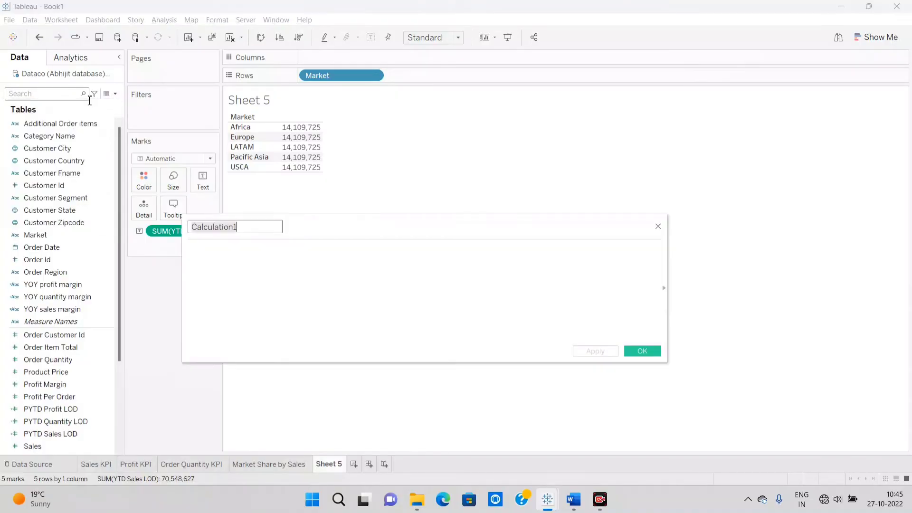
{"action": "type", "text": "YTS"}
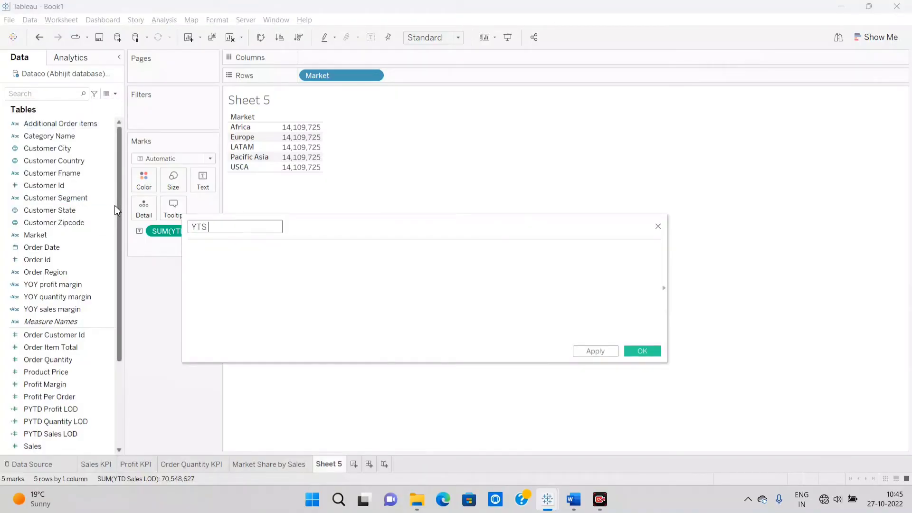
{"action": "key", "text": "BackSpace"}
{"action": "key", "text": "BackSpace"}
{"action": "type", "text": "D Sales"}
{"action": "key", "text": "Tab"}
Step: Start the YTD Sales formula with the condition IF YEAR([Order Date])=
{"action": "type", "text": "IF "}
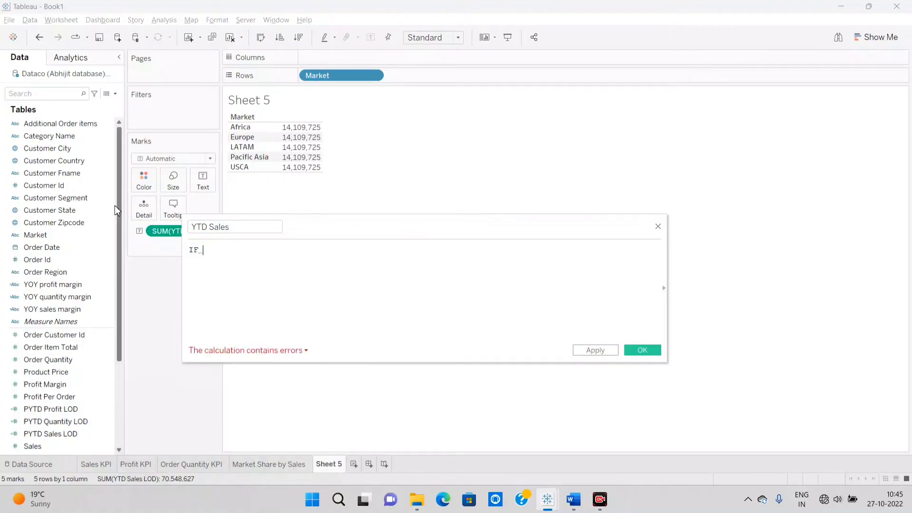
{"action": "type", "text": "YEAR(o"}
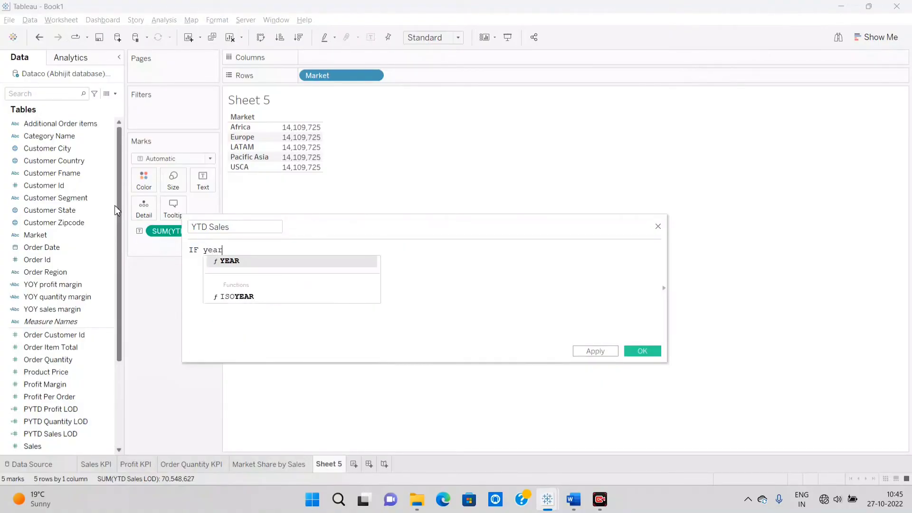
{"action": "type", "text": "rder"}
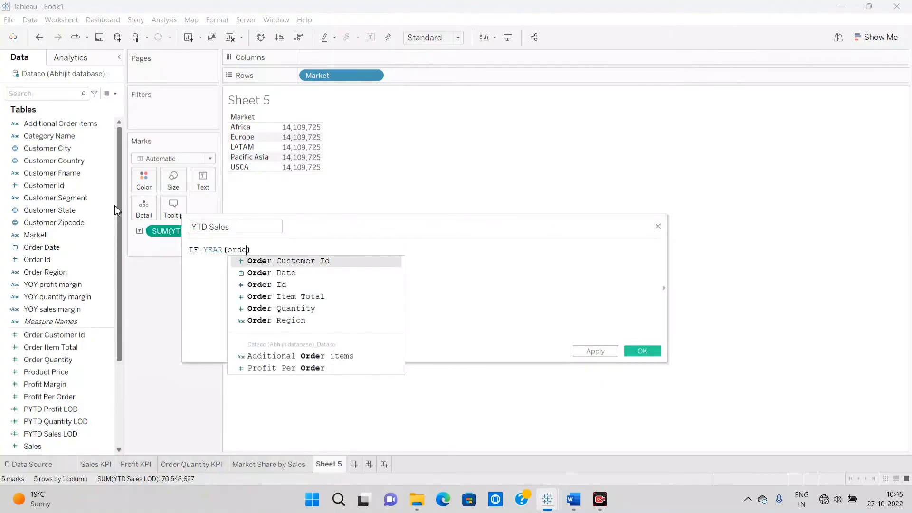
{"action": "key", "text": "Down"}
{"action": "key", "text": "Return"}
{"action": "type", "text": ")="}
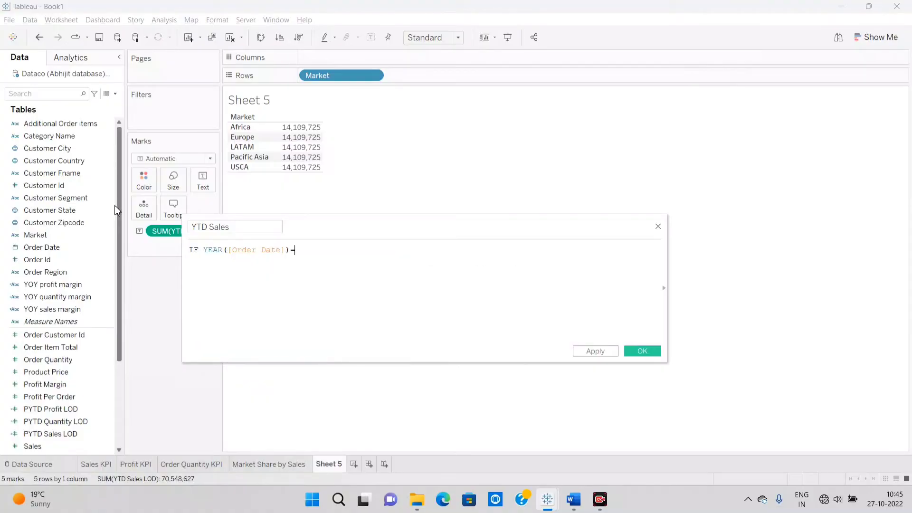
{"action": "type", "text": "yea"}
{"action": "key", "text": "BackSpace"}
{"action": "key", "text": "BackSpace"}
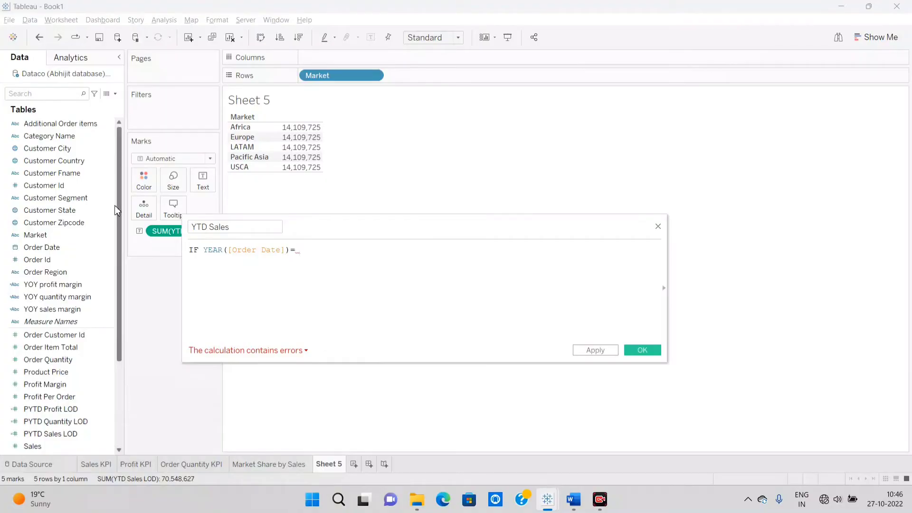
Step: Compare the order year with the latest one by adding {MAX(YEAR([Order Date])) to the formula
{"action": "type", "text": "{ma"}
{"action": "key", "text": "Return"}
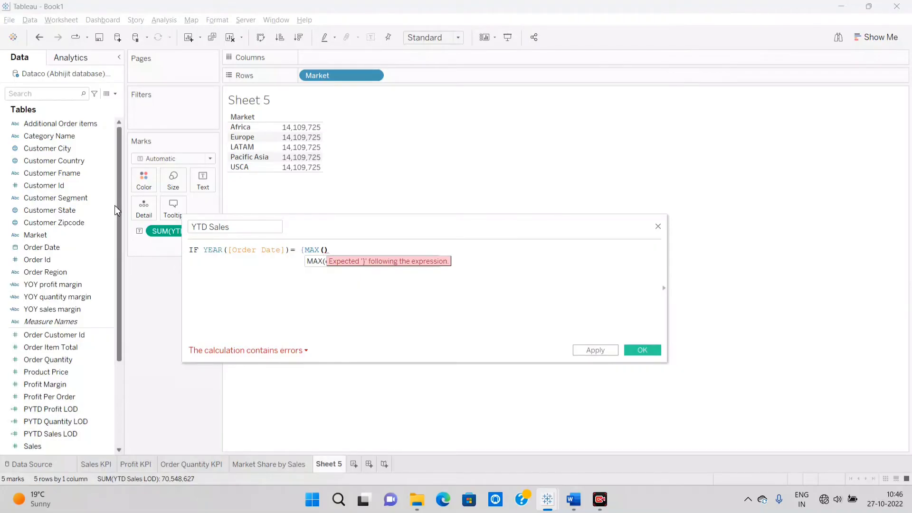
{"action": "type", "text": "yea"}
{"action": "key", "text": "Return"}
{"action": "type", "text": "omer"}
{"action": "key", "text": "Return"}
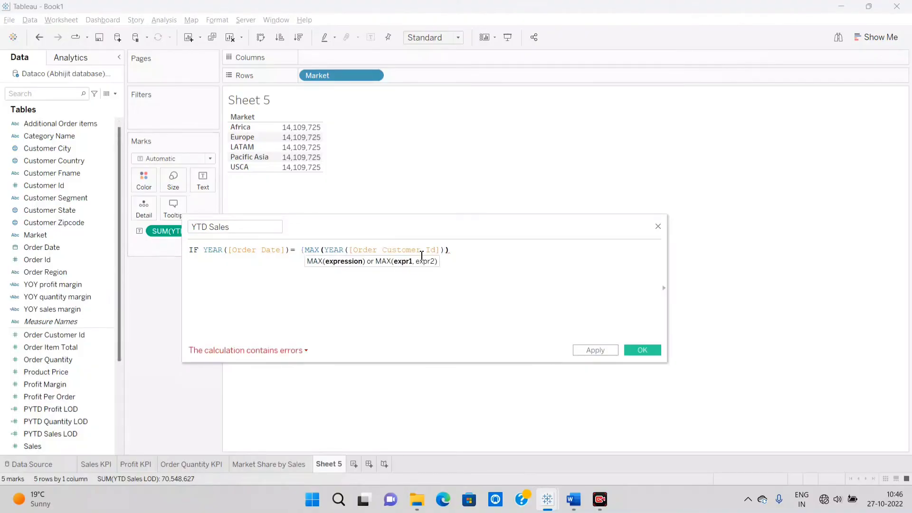
{"action": "left_click_drag", "start_coordinate": [438, 250], "coordinate": [381, 253]}
{"action": "key", "text": "BackSpace"}
{"action": "type", "text": "d"}
{"action": "key", "text": "BackSpace"}
{"action": "type", "text": "d"}
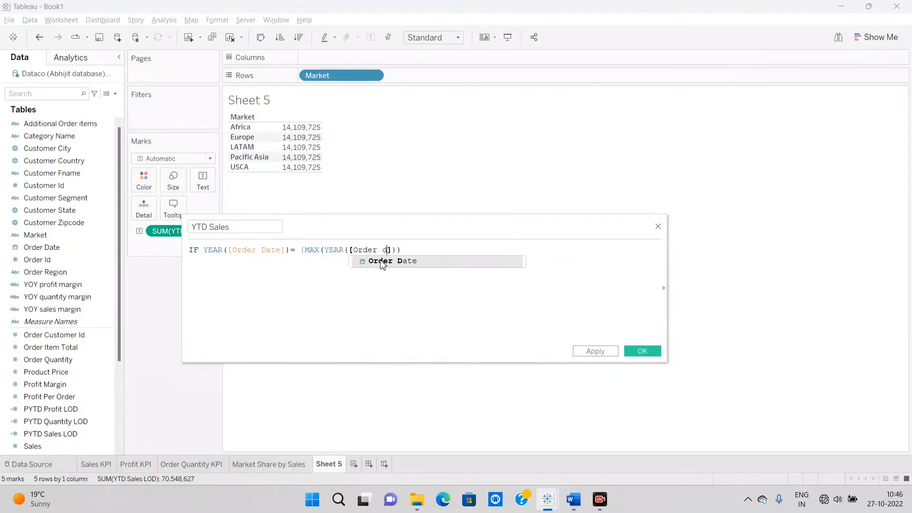
{"action": "key", "text": "Return"}
{"action": "left_click", "coordinate": [446, 252]}
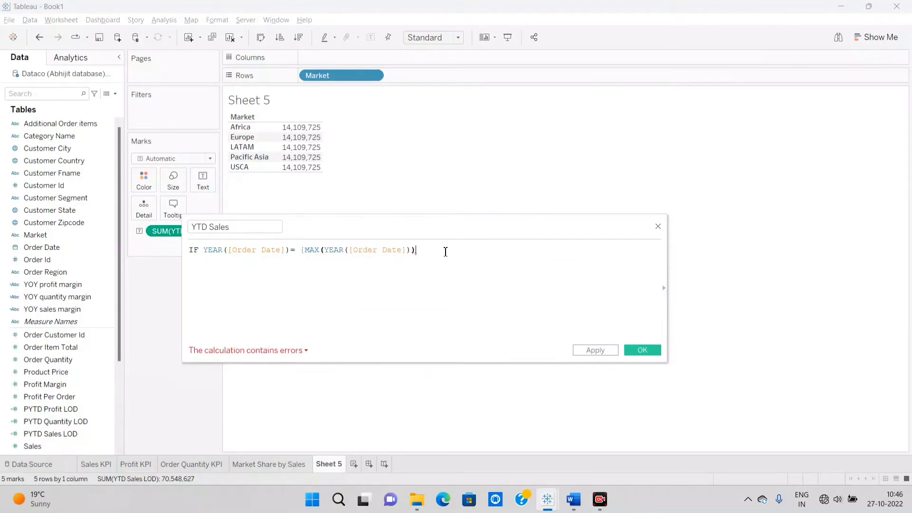
Step: Complete the YTD Sales formula with } THEN [Sales] END and save the calculated field
{"action": "type", "text": "} THEN [Sa"}
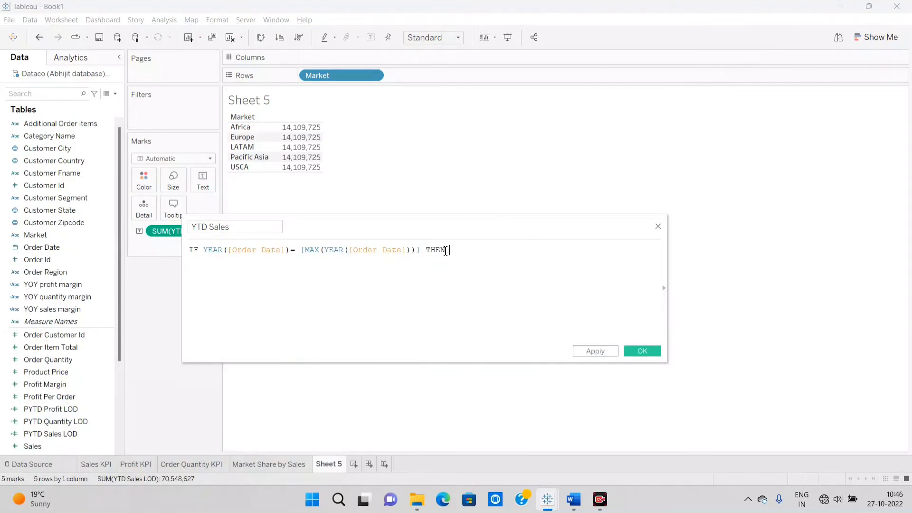
{"action": "key", "text": "Return"}
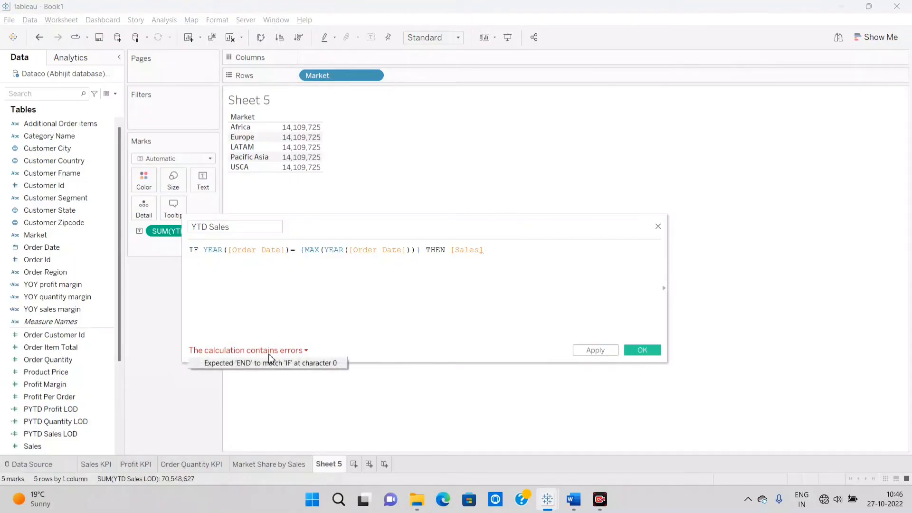
{"action": "type", "text": "en"}
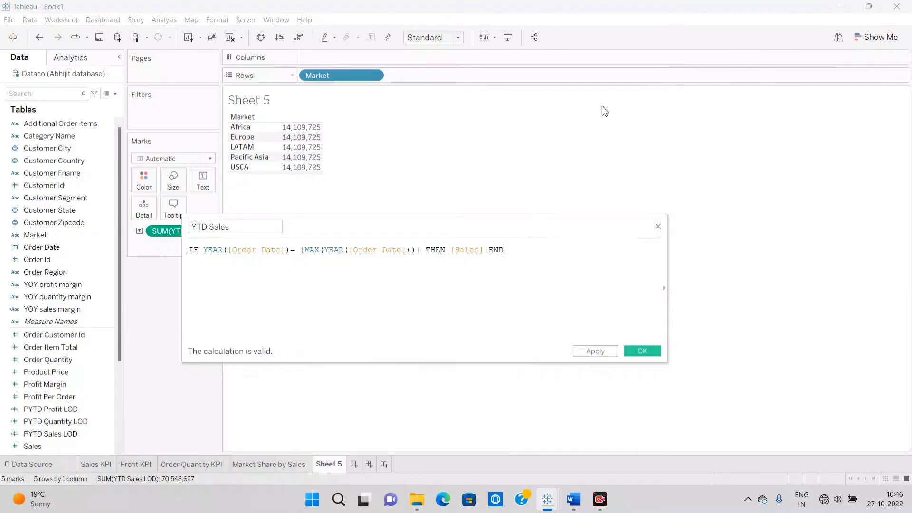
{"action": "left_click", "coordinate": [642, 351]}
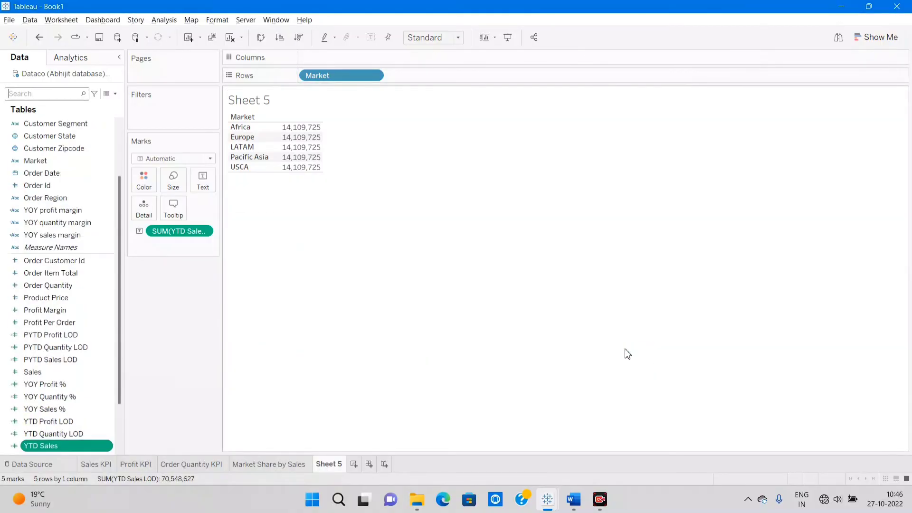
Step: Add YTD Sales beside YTD Sales LOD in the Sheet 5 table for comparison, and delete that worksheet
{"action": "double_click", "coordinate": [39, 446]}
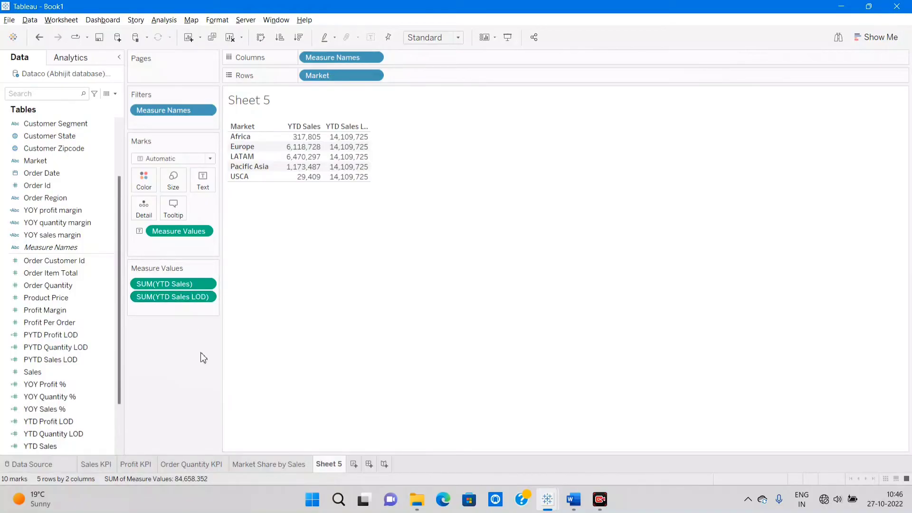
{"action": "right_click", "coordinate": [322, 468]}
{"action": "left_click", "coordinate": [342, 354]}
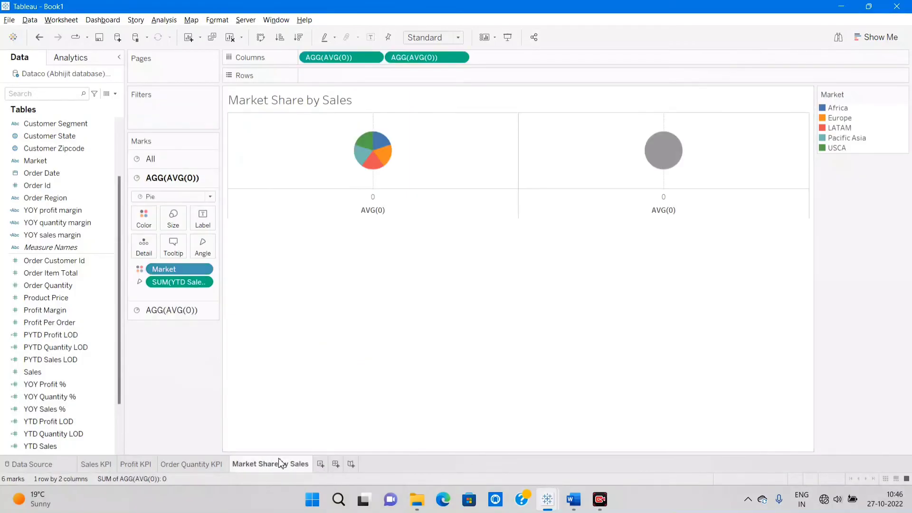
Step: Replace YTD Sales LOD with the YTD Sales field as the angle of the market pie
{"action": "left_click_drag", "start_coordinate": [179, 282], "coordinate": [37, 126]}
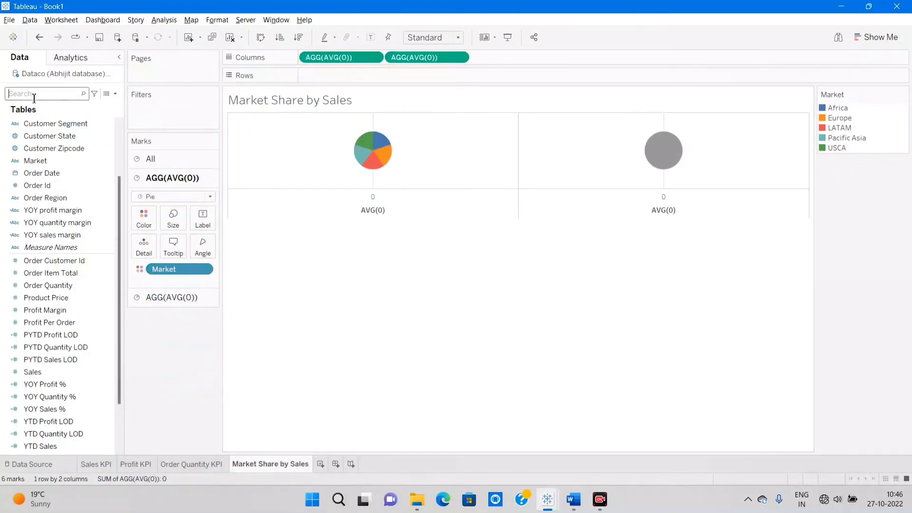
{"action": "type", "text": "yt"}
{"action": "left_click_drag", "start_coordinate": [48, 195], "coordinate": [204, 247]}
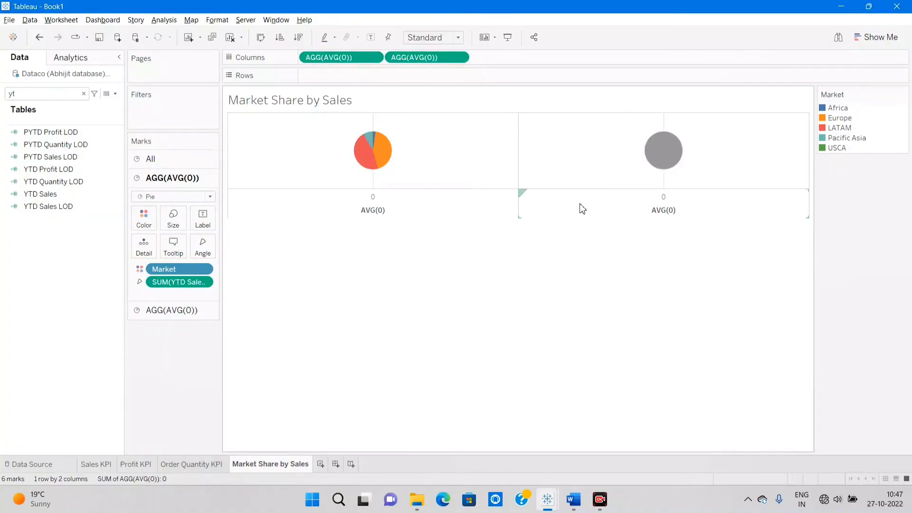
Step: Combine the two AVG(0) axes into a dual axis and enlarge the market pie so it rings the grey one
{"action": "right_click", "coordinate": [425, 59]}
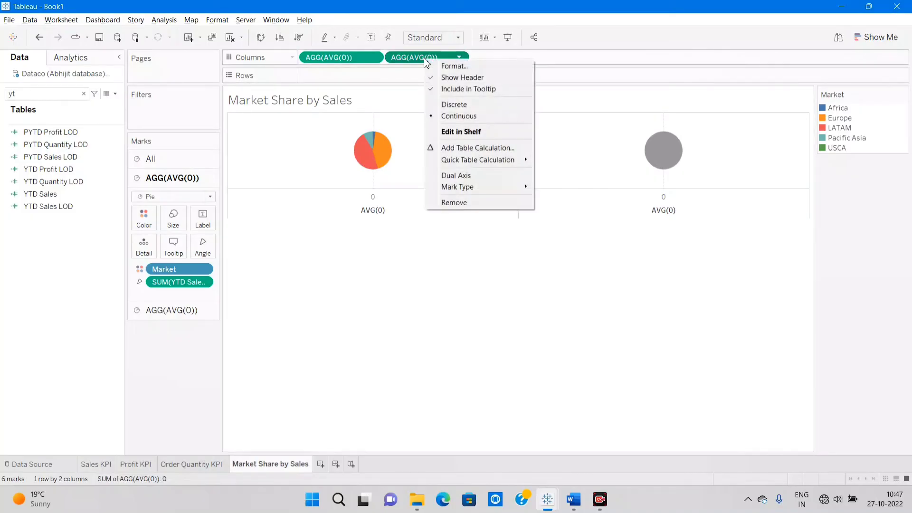
{"action": "left_click", "coordinate": [475, 175]}
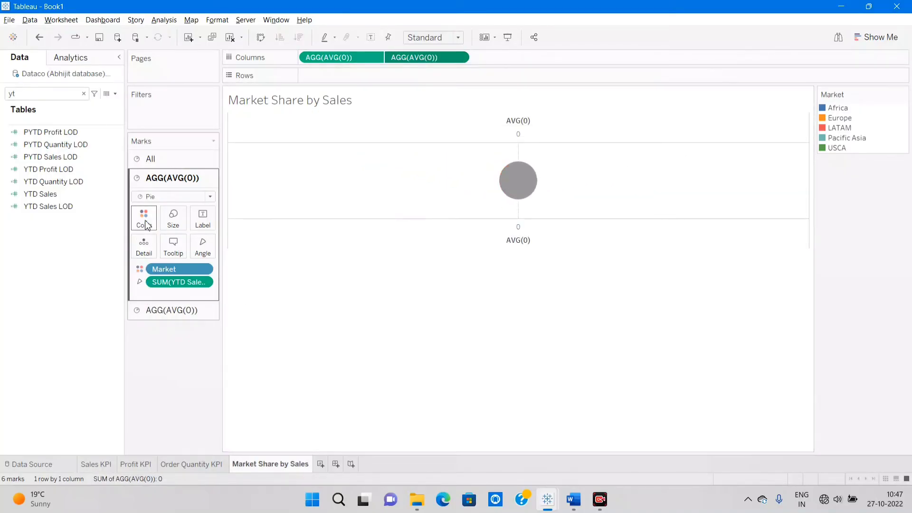
{"action": "left_click", "coordinate": [174, 216]}
{"action": "left_click_drag", "start_coordinate": [192, 251], "coordinate": [207, 255]}
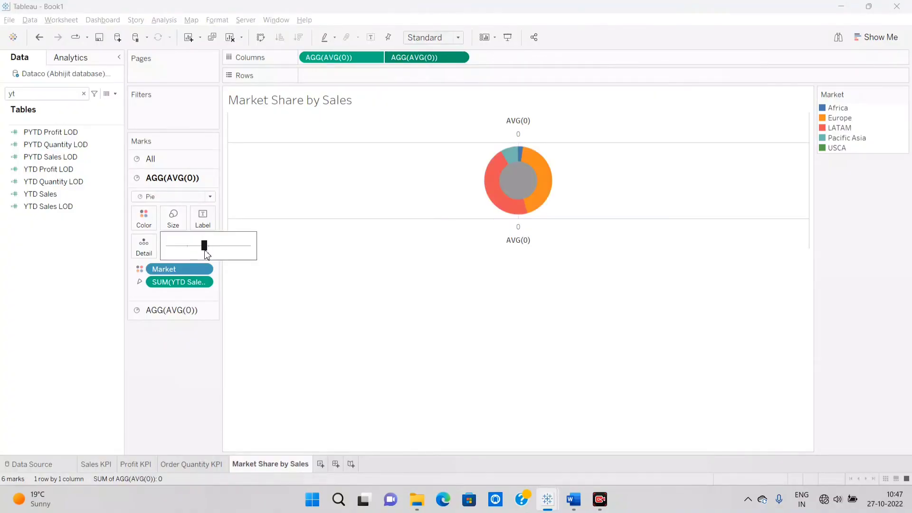
Step: Fit the worksheet to Entire View and slightly enlarge the grey inner pie
{"action": "left_click", "coordinate": [429, 38]}
{"action": "left_click", "coordinate": [428, 81]}
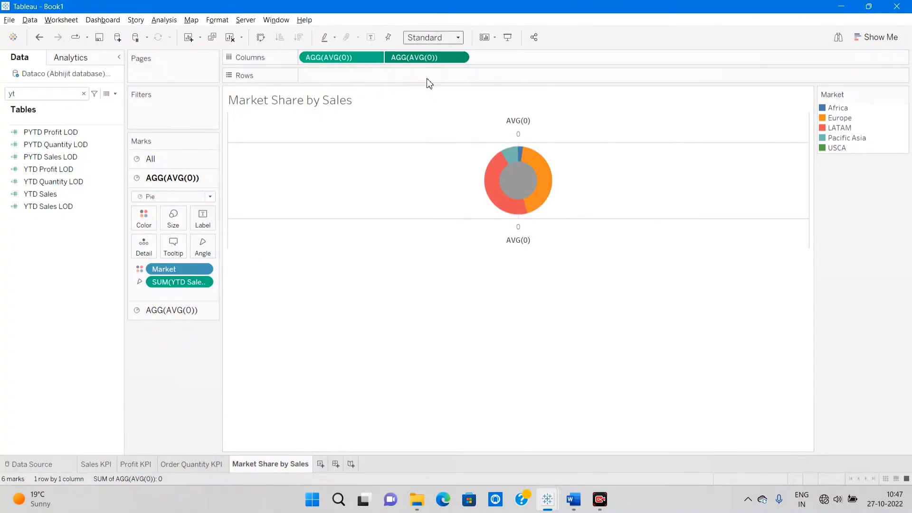
{"action": "left_click", "coordinate": [178, 311]}
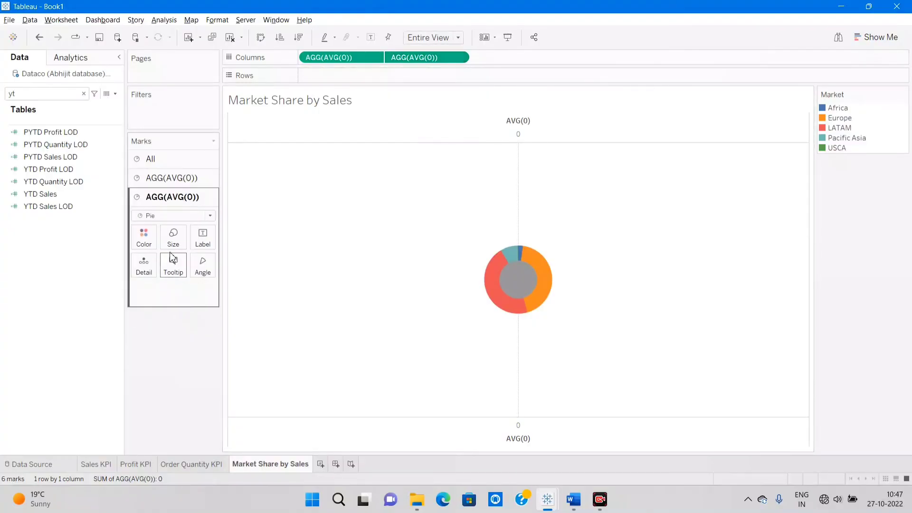
{"action": "left_click", "coordinate": [173, 240]}
{"action": "left_click_drag", "start_coordinate": [190, 275], "coordinate": [195, 273]}
{"action": "left_click", "coordinate": [169, 356]}
Step: Color the inner pie white to form the donut hole
{"action": "left_click", "coordinate": [153, 243]}
{"action": "left_click", "coordinate": [144, 267]}
{"action": "left_click", "coordinate": [908, 273]}
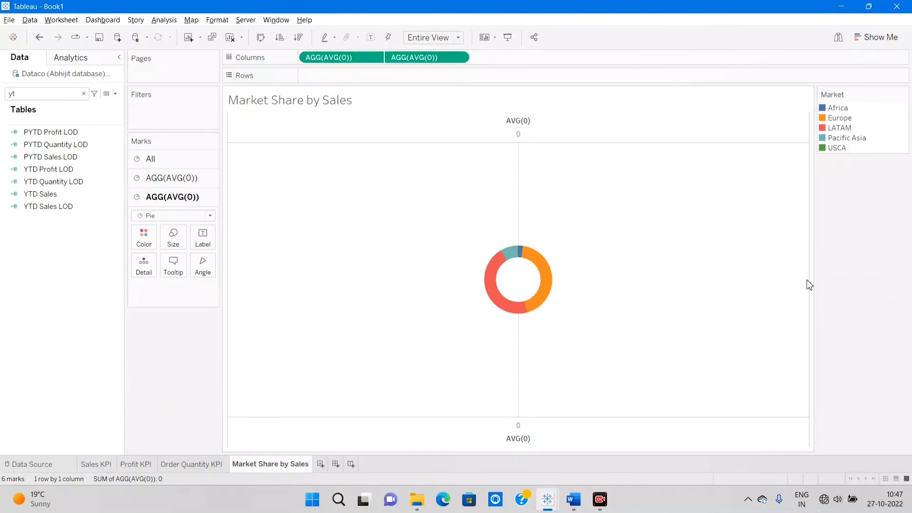
Step: Label the market pie's slices with YTD Sales, calculated as Percent of Total
{"action": "left_click", "coordinate": [148, 183]}
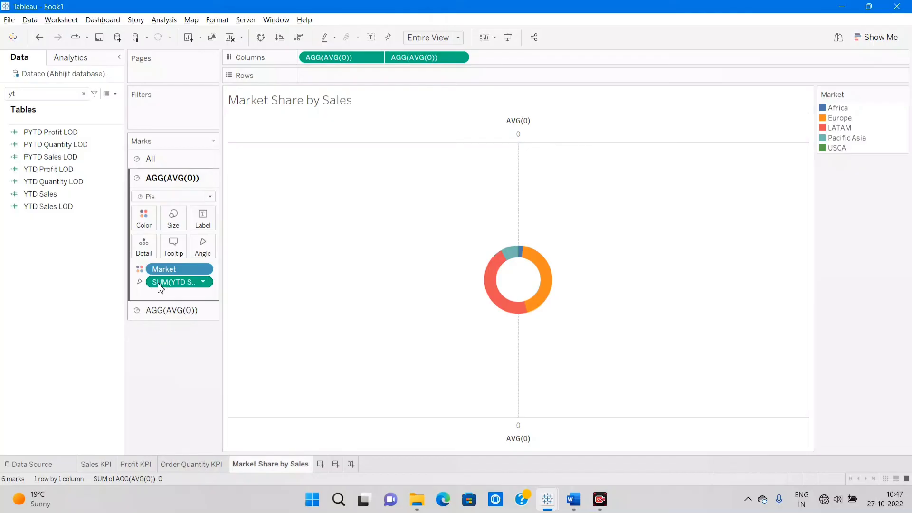
{"action": "left_click_drag", "start_coordinate": [159, 286], "coordinate": [200, 232]}
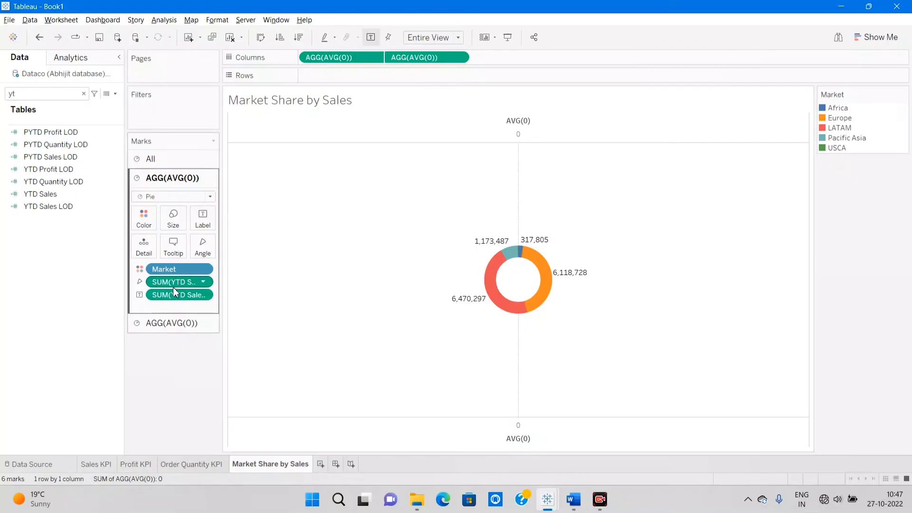
{"action": "right_click", "coordinate": [163, 297]}
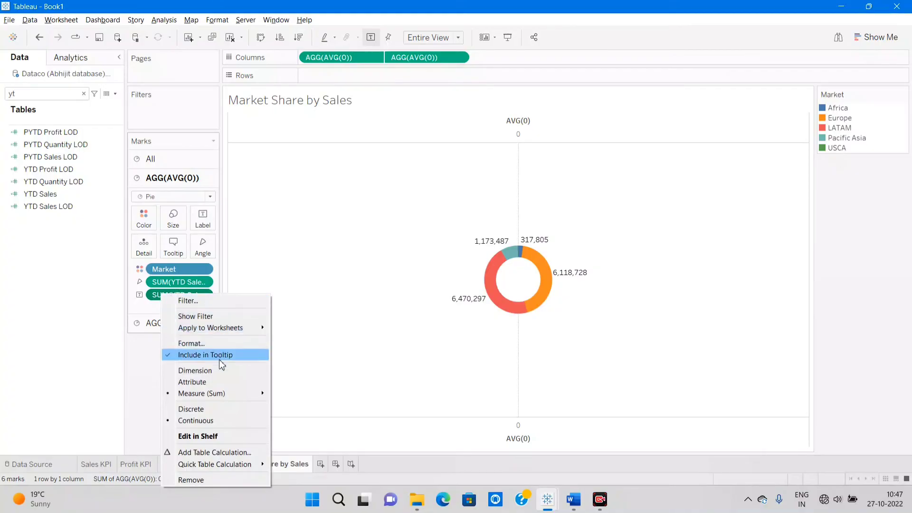
{"action": "mouse_move", "coordinate": [213, 464]}
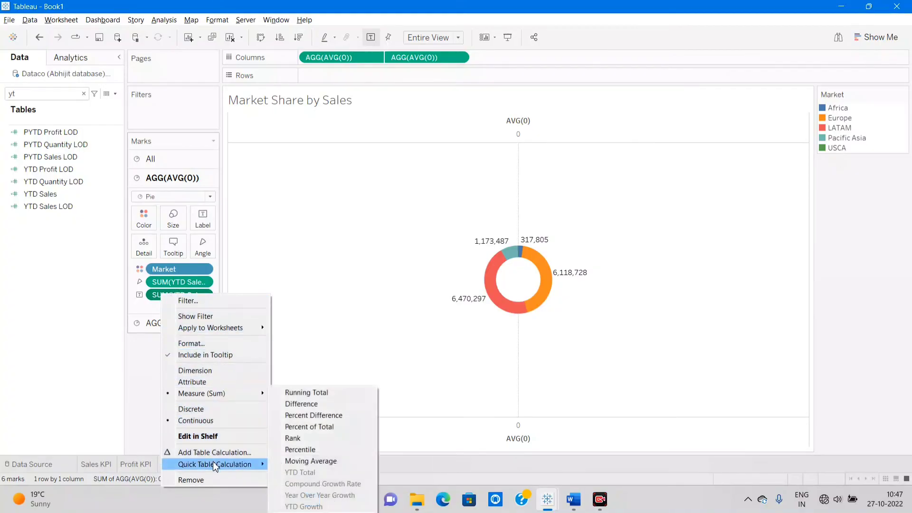
{"action": "left_click", "coordinate": [306, 427]}
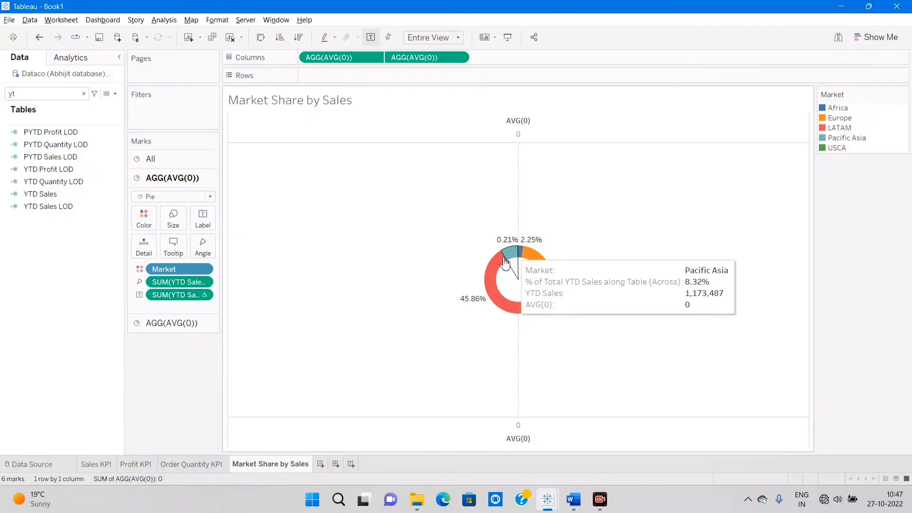
Step: Add Market to the slice labels and place it centered on the line above the percentage in the label text
{"action": "left_click_drag", "start_coordinate": [164, 272], "coordinate": [200, 230]}
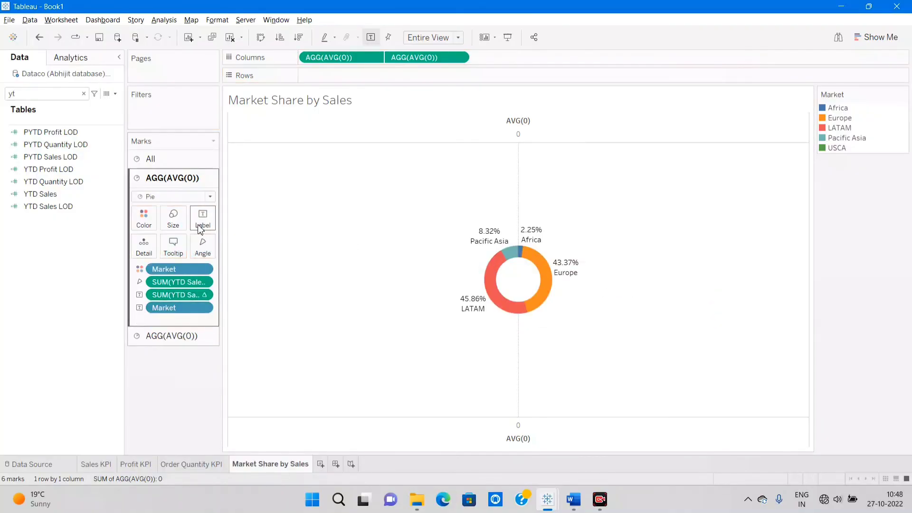
{"action": "left_click", "coordinate": [200, 230]}
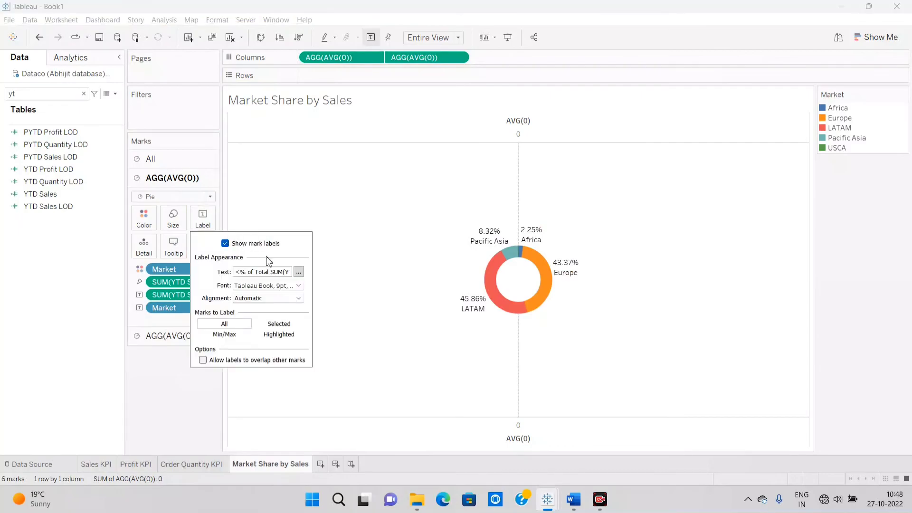
{"action": "left_click", "coordinate": [300, 272]}
{"action": "left_click_drag", "start_coordinate": [407, 239], "coordinate": [327, 240]}
{"action": "key", "text": "ctrl+c"}
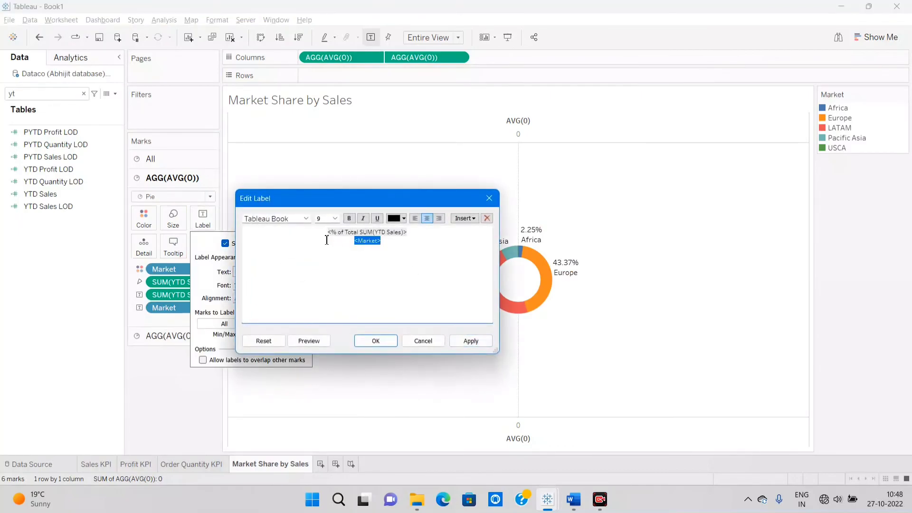
{"action": "key", "text": "BackSpace"}
{"action": "key", "text": "Return"}
{"action": "left_click", "coordinate": [347, 231]}
{"action": "key", "text": "ctrl+v"}
{"action": "left_click", "coordinate": [427, 219]}
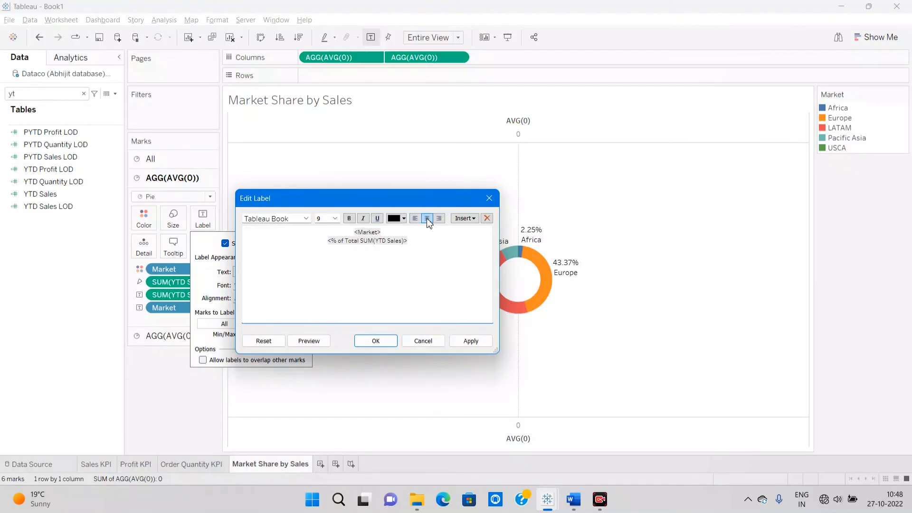
Step: Set the font of the whole label text to Tableau Semibold and apply the label changes
{"action": "key", "text": "ctrl+a"}
{"action": "left_click", "coordinate": [306, 219]}
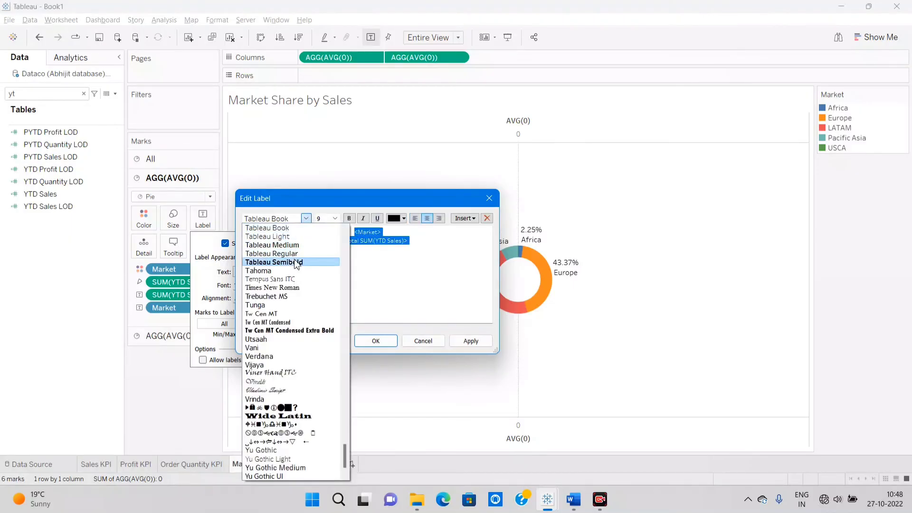
{"action": "left_click", "coordinate": [328, 261]}
{"action": "left_click", "coordinate": [488, 346]}
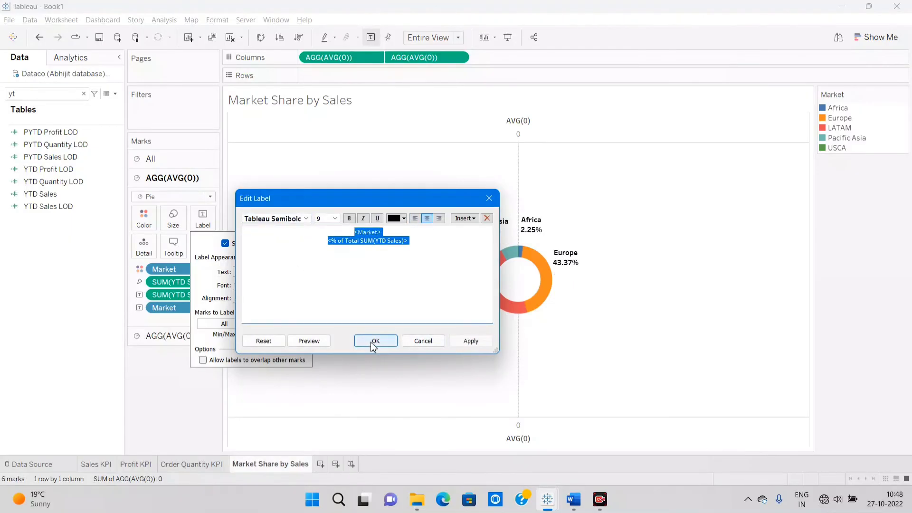
{"action": "left_click", "coordinate": [372, 343]}
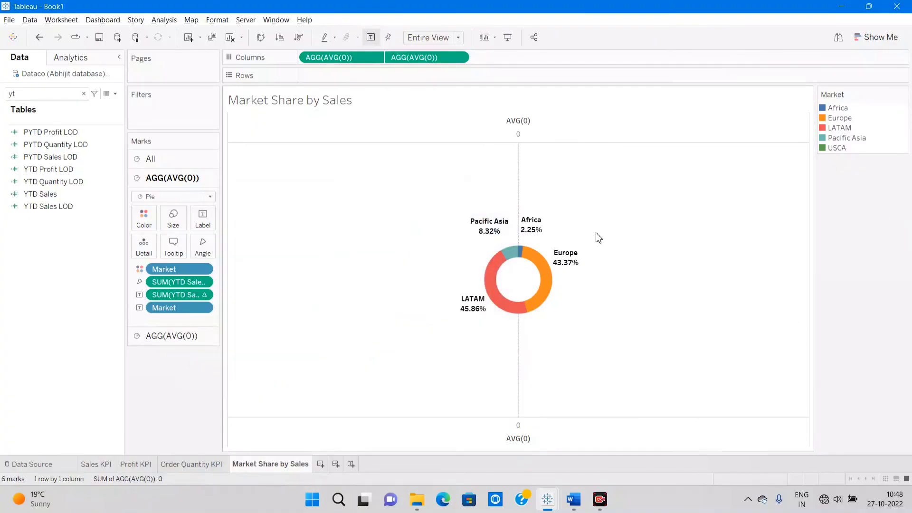
Step: Reposition the Pacific Asia slice label outward from the donut to make room for the USCA label
{"action": "left_click", "coordinate": [488, 227]}
{"action": "left_click_drag", "start_coordinate": [488, 227], "coordinate": [495, 234]}
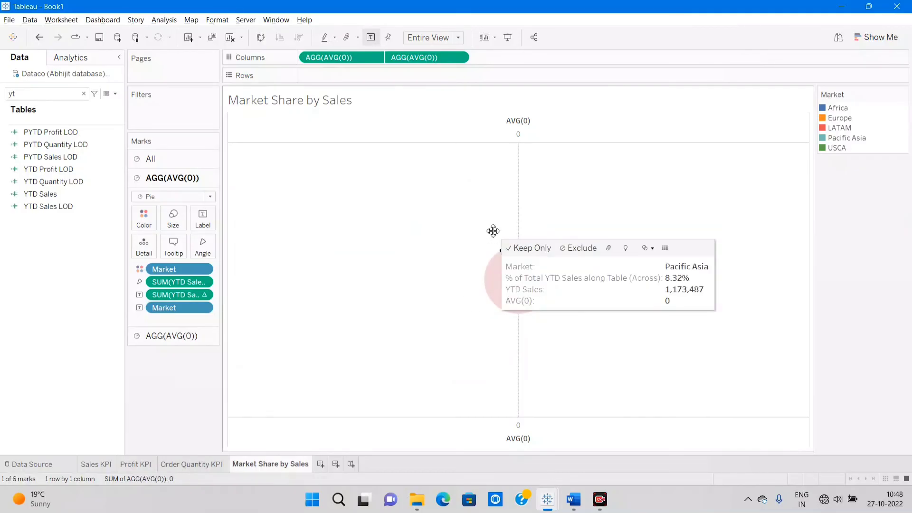
{"action": "left_click", "coordinate": [576, 223]}
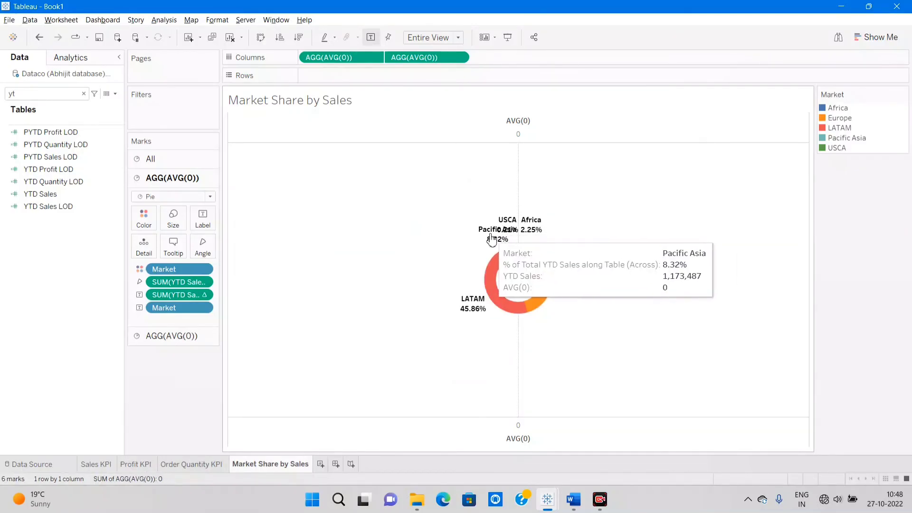
{"action": "left_click", "coordinate": [487, 235]}
{"action": "left_click_drag", "start_coordinate": [484, 232], "coordinate": [477, 232]}
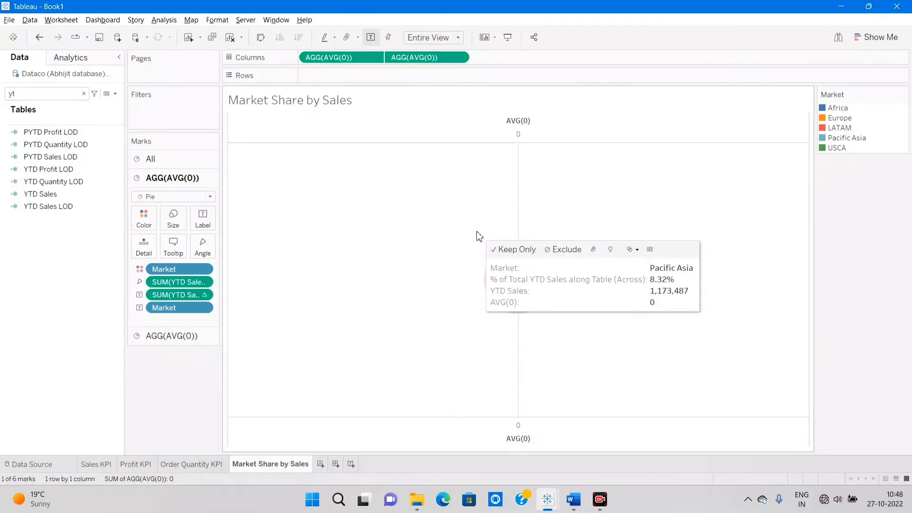
{"action": "left_click", "coordinate": [862, 225]}
Step: Shift the Africa label away from the USCA label and nudge the Pacific Asia label further outward, leaving no mark selected
{"action": "left_click", "coordinate": [531, 225]}
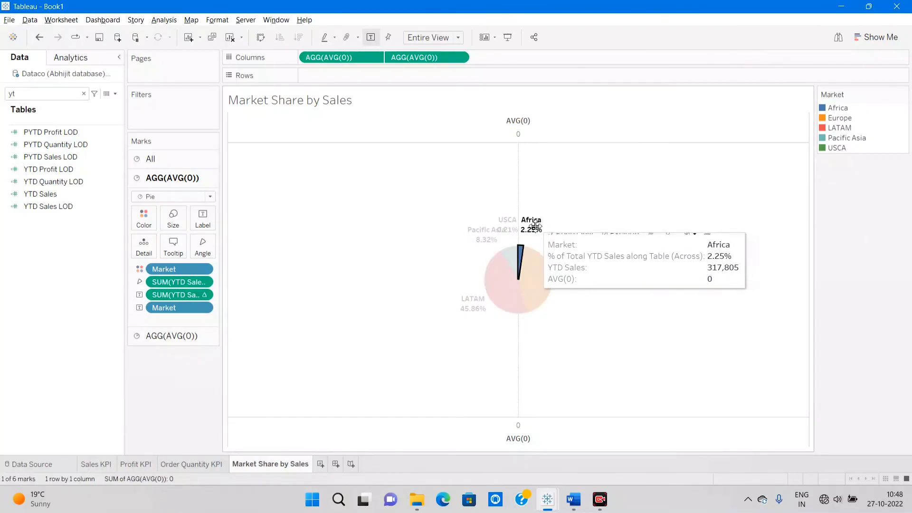
{"action": "left_click_drag", "start_coordinate": [531, 224], "coordinate": [539, 228]}
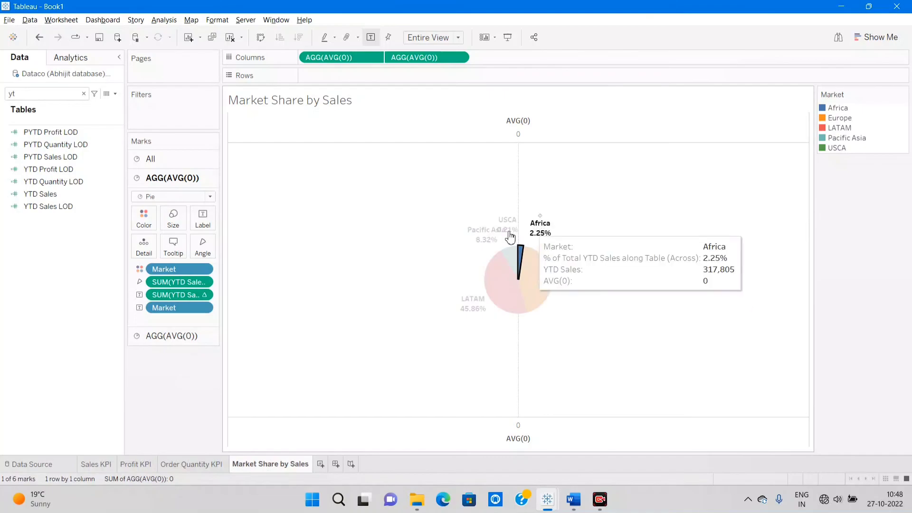
{"action": "left_click", "coordinate": [485, 233]}
{"action": "left_click_drag", "start_coordinate": [485, 233], "coordinate": [481, 237]}
{"action": "key", "text": "Escape"}
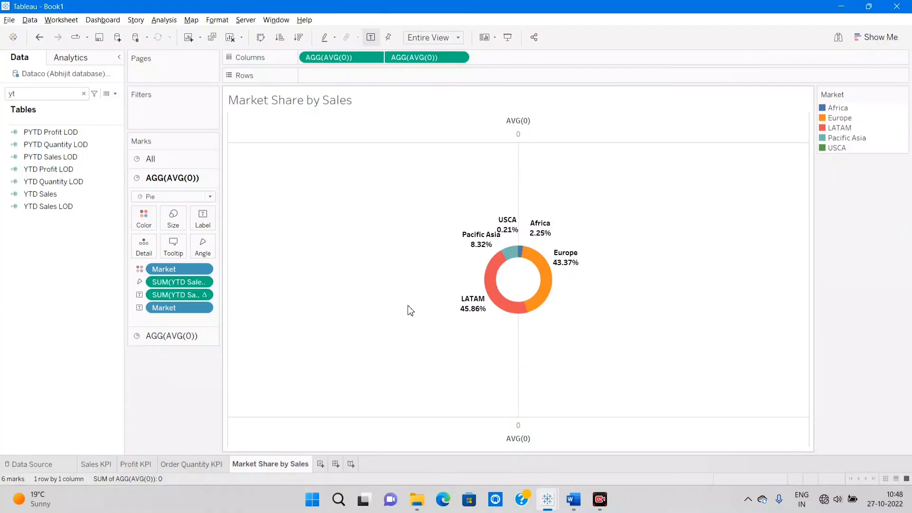
Step: Set the sheet's row divider pane border to None
{"action": "right_click", "coordinate": [540, 175]}
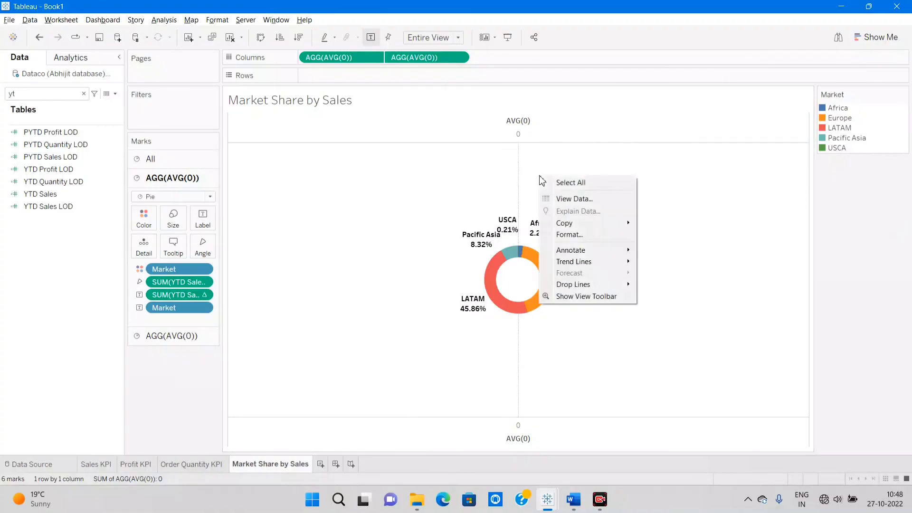
{"action": "left_click", "coordinate": [569, 235]}
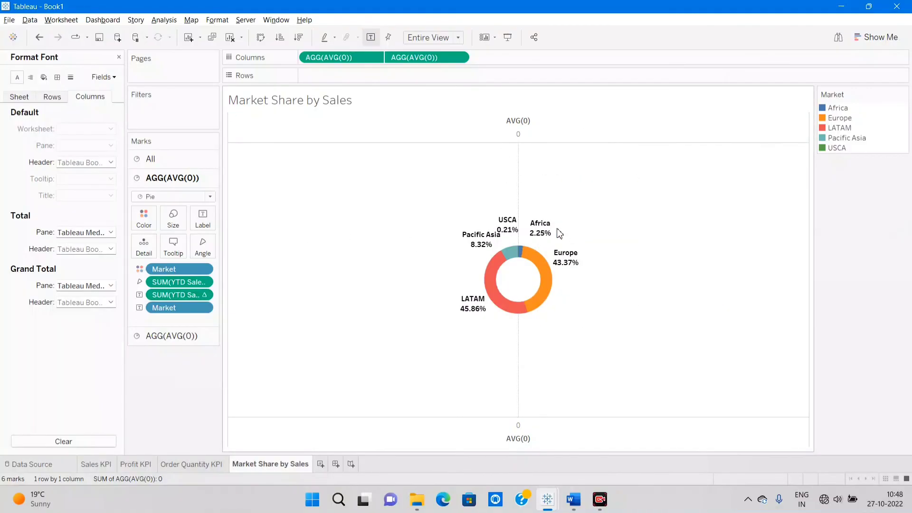
{"action": "left_click", "coordinate": [57, 77]}
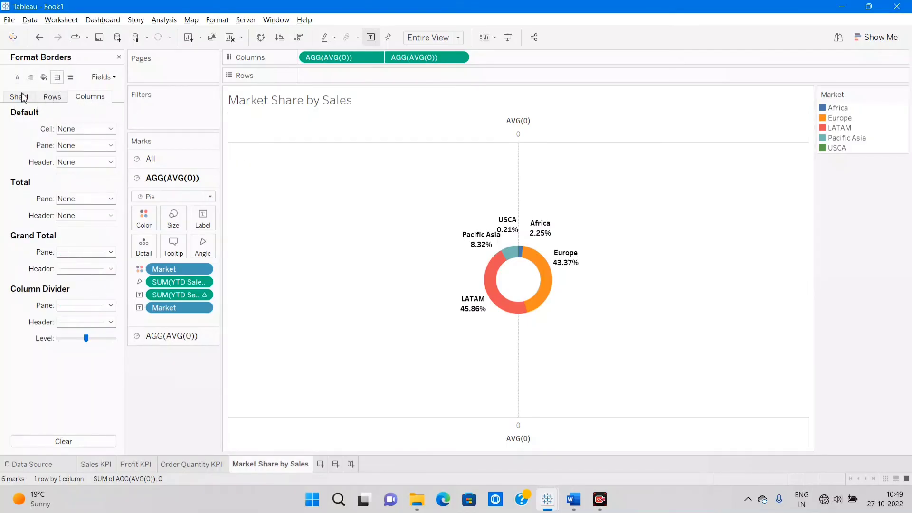
{"action": "left_click", "coordinate": [20, 96]}
{"action": "left_click", "coordinate": [78, 306]}
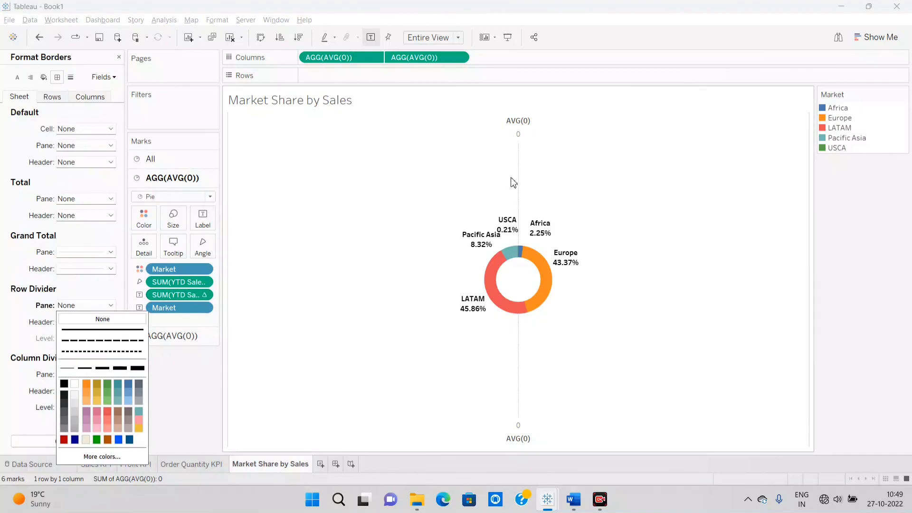
{"action": "left_click", "coordinate": [606, 173]}
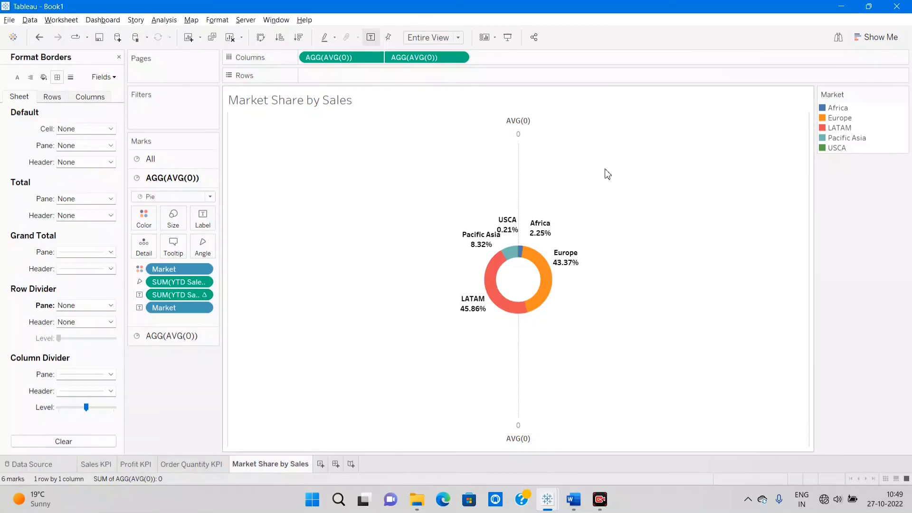
Step: Hide the headers of both AVG(0) axes above and below the donut chart
{"action": "right_click", "coordinate": [513, 134]}
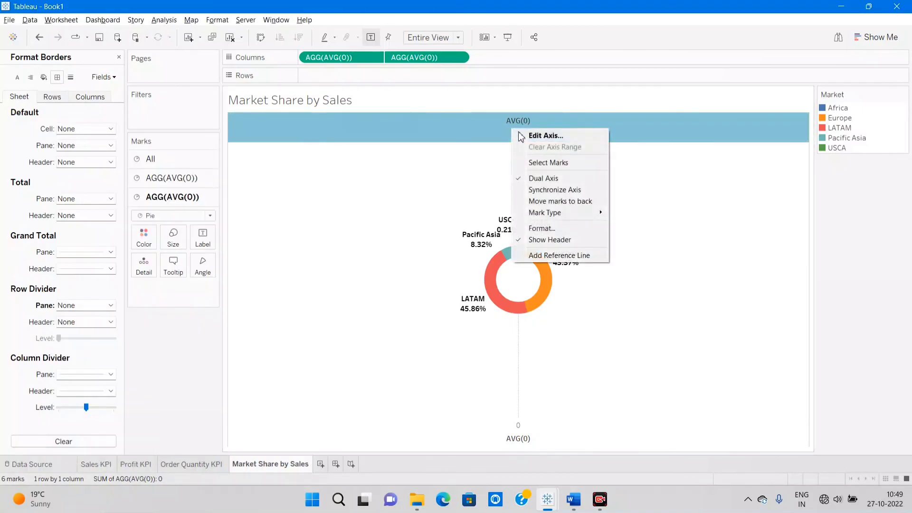
{"action": "left_click", "coordinate": [547, 240]}
{"action": "right_click", "coordinate": [525, 430]}
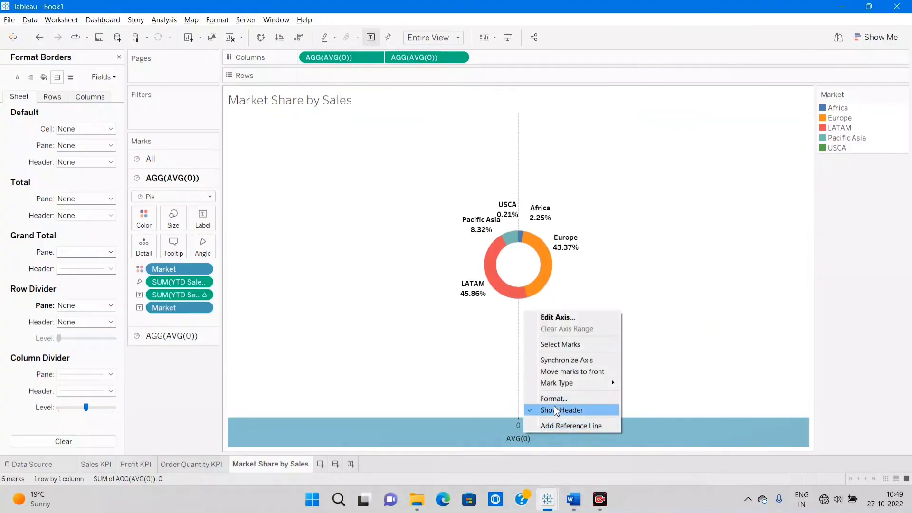
{"action": "left_click", "coordinate": [557, 410]}
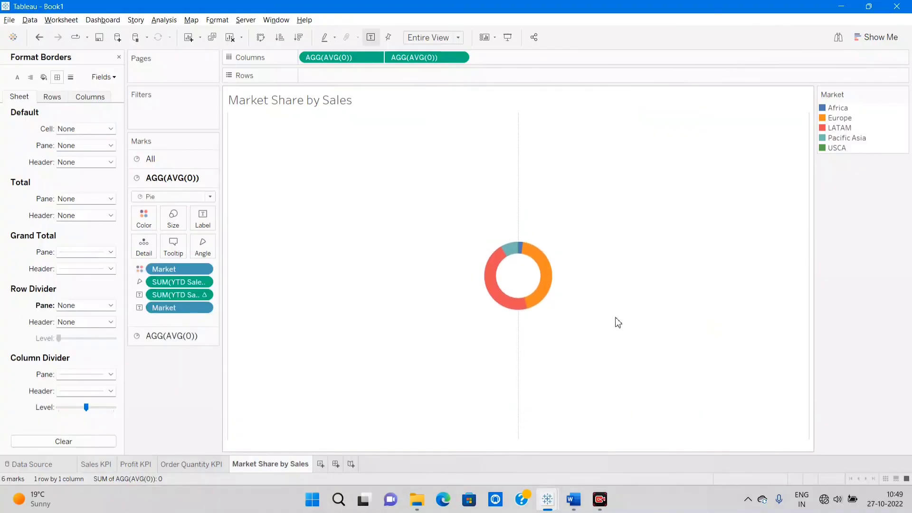
Step: Set the column grid lines and the sheet's zero lines to None, and close the formatting options
{"action": "left_click", "coordinate": [71, 77]}
{"action": "left_click", "coordinate": [85, 97]}
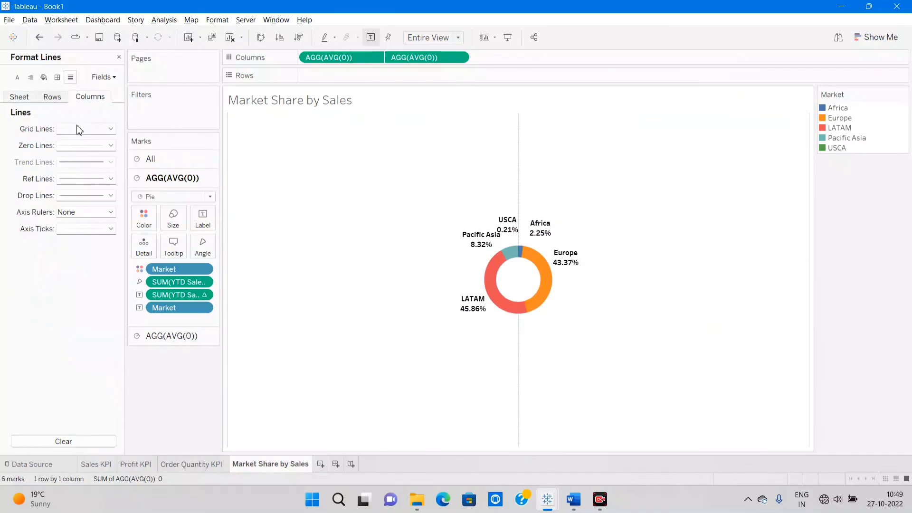
{"action": "left_click", "coordinate": [77, 128]}
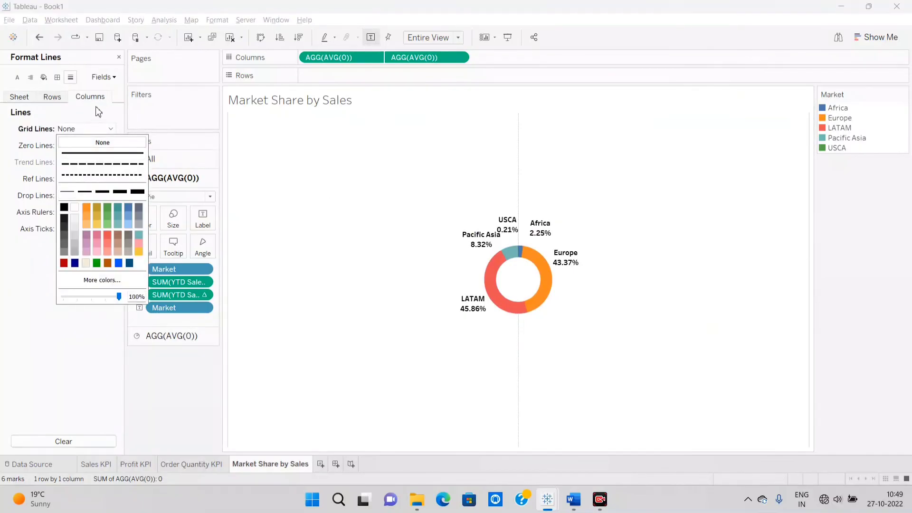
{"action": "left_click", "coordinate": [73, 118]}
{"action": "left_click", "coordinate": [29, 101]}
{"action": "left_click", "coordinate": [79, 151]}
{"action": "left_click", "coordinate": [102, 157]}
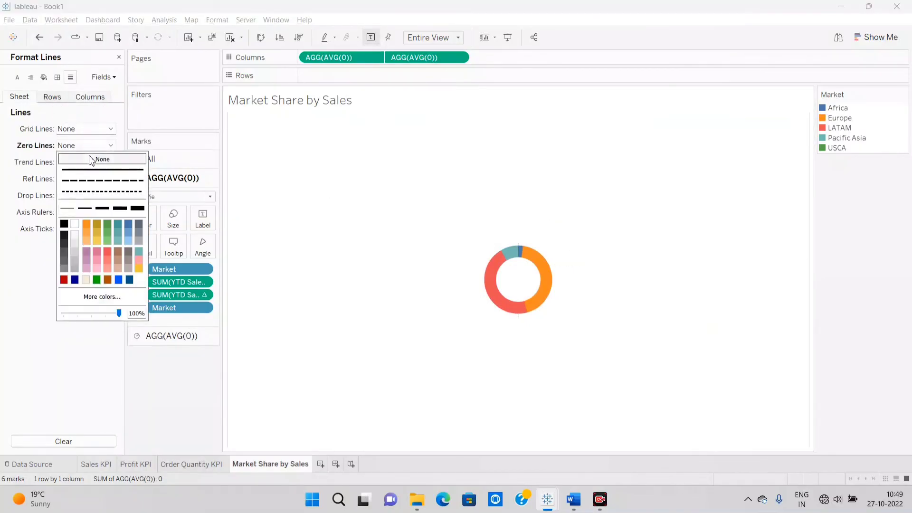
{"action": "left_click", "coordinate": [118, 58]}
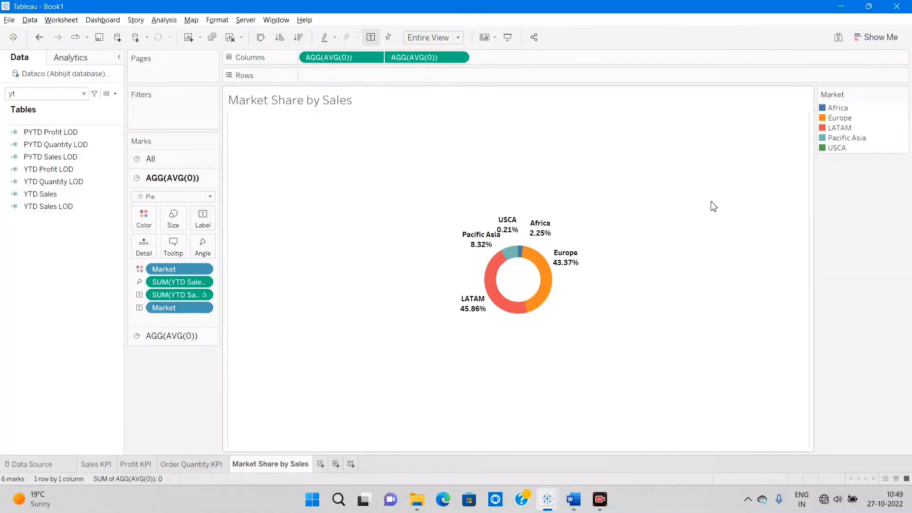
Step: Label the inner pie with YTD Sales, formatted as Currency (Custom) with a $ prefix
{"action": "left_click", "coordinate": [152, 337]}
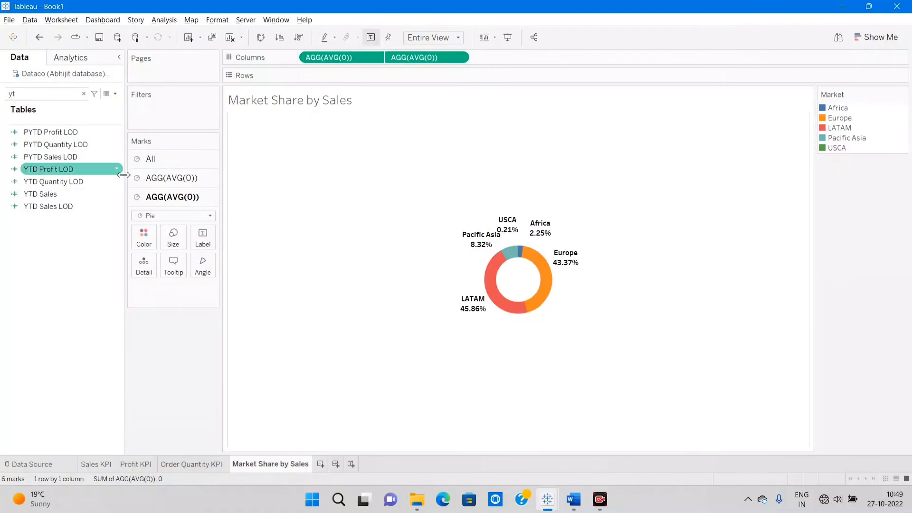
{"action": "left_click_drag", "start_coordinate": [41, 194], "coordinate": [202, 247]}
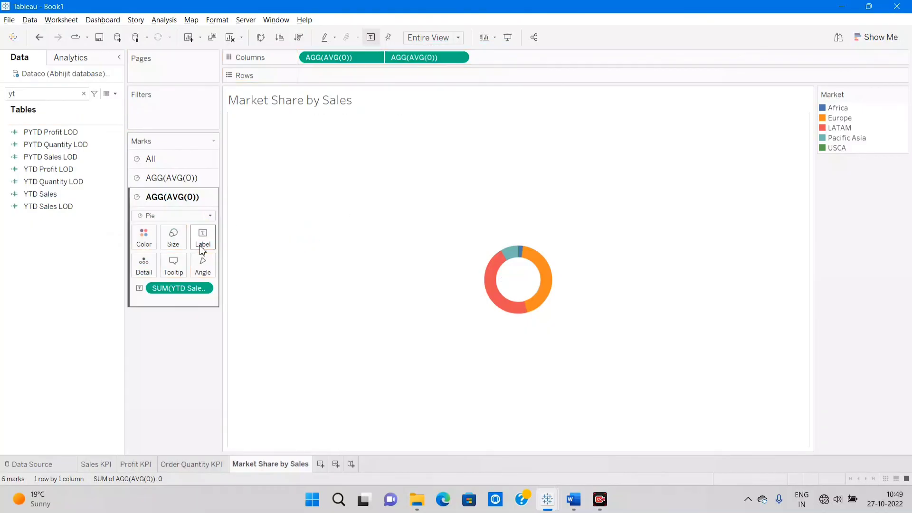
{"action": "right_click", "coordinate": [163, 289]}
{"action": "left_click", "coordinate": [192, 338]}
{"action": "left_click", "coordinate": [107, 162]}
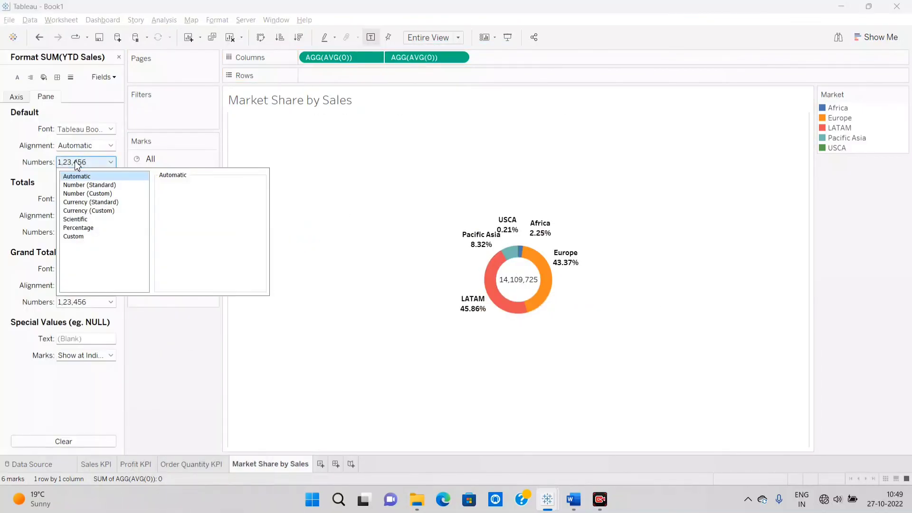
{"action": "left_click", "coordinate": [80, 211]}
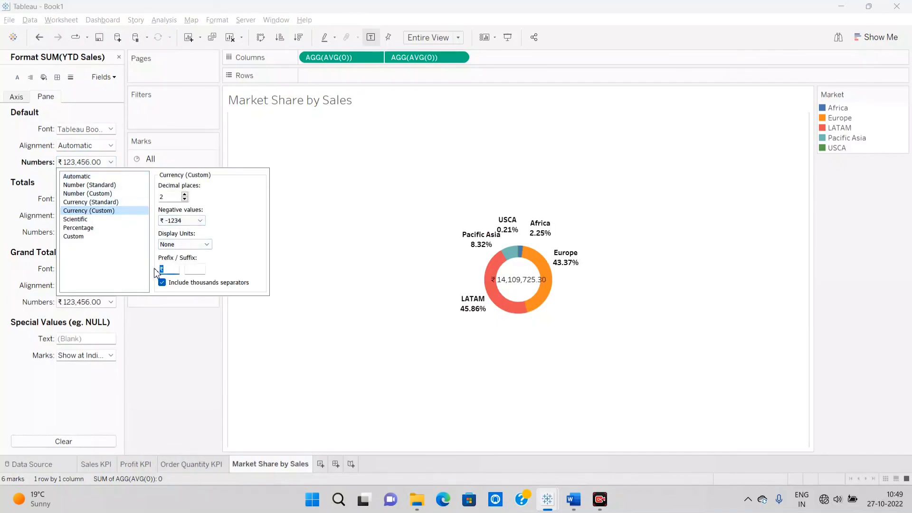
{"action": "type", "text": "$"}
Step: Set the display units of the YTD Sales center label to Millions (M)
{"action": "left_click", "coordinate": [184, 244]}
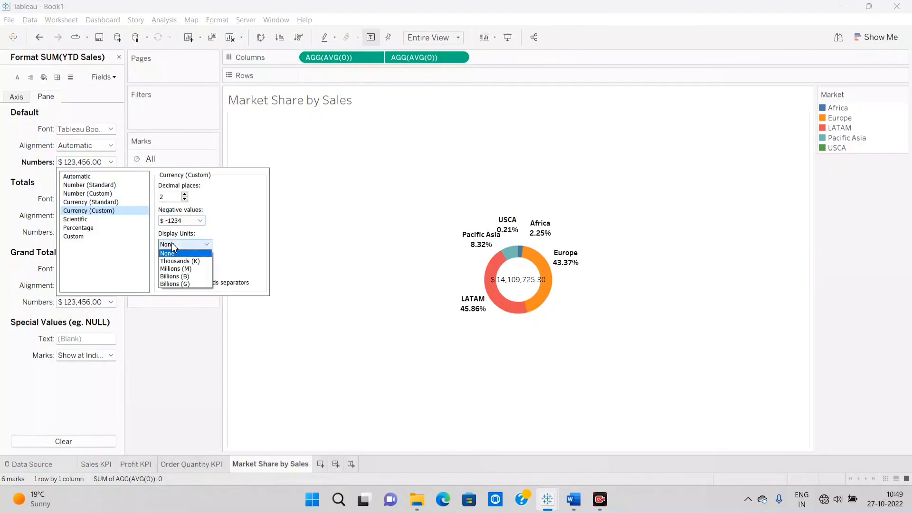
{"action": "left_click", "coordinate": [179, 261]}
{"action": "left_click", "coordinate": [184, 244]}
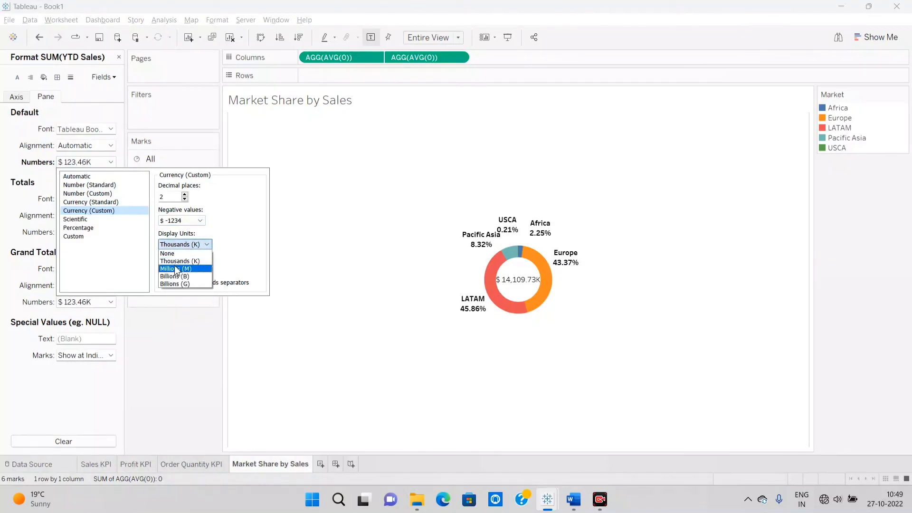
{"action": "left_click", "coordinate": [176, 269]}
Step: Change the font of the YTD Sales center label to a bolder Tableau typeface and close the formatting options
{"action": "left_click", "coordinate": [74, 146]}
{"action": "left_click", "coordinate": [73, 129]}
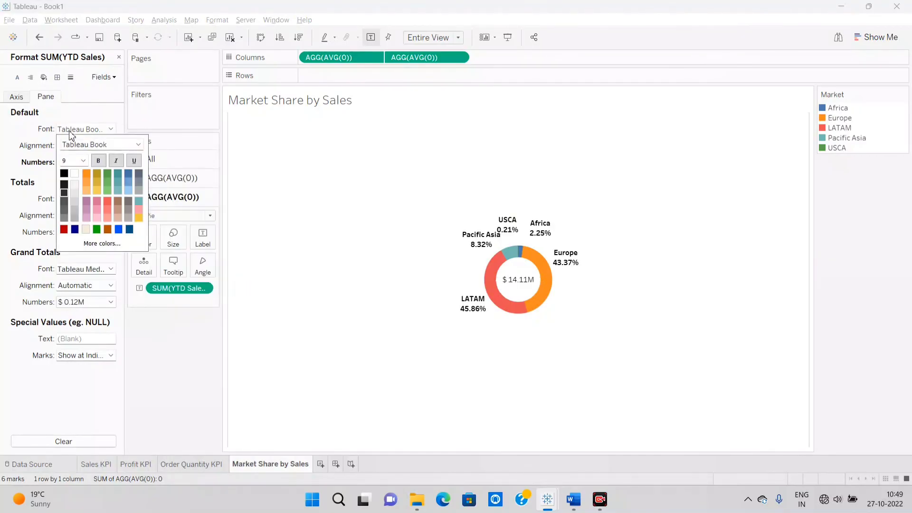
{"action": "left_click", "coordinate": [138, 144]}
{"action": "left_click", "coordinate": [92, 186]}
{"action": "left_click", "coordinate": [183, 356]}
{"action": "left_click", "coordinate": [119, 56]}
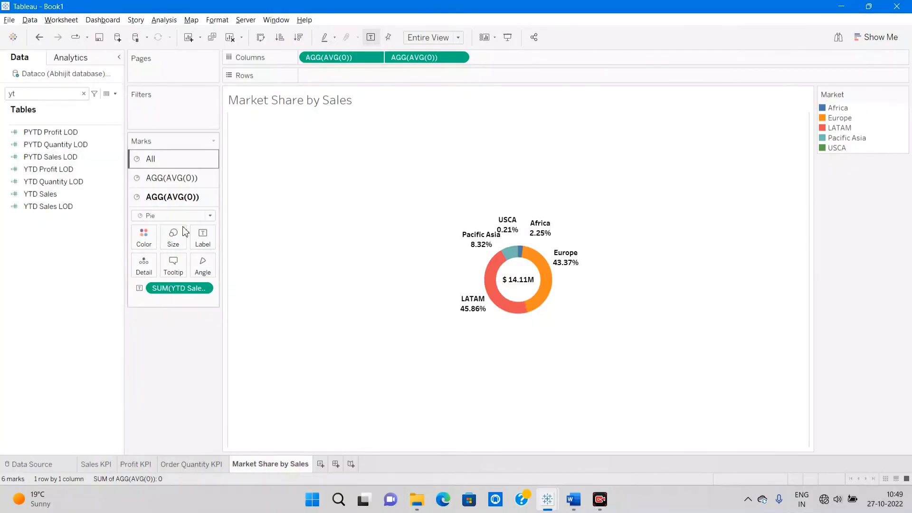
Step: Add the text "YTD Sales" on a line above the value in the inner pie's label and apply it
{"action": "left_click", "coordinate": [203, 238]}
{"action": "left_click", "coordinate": [299, 291]}
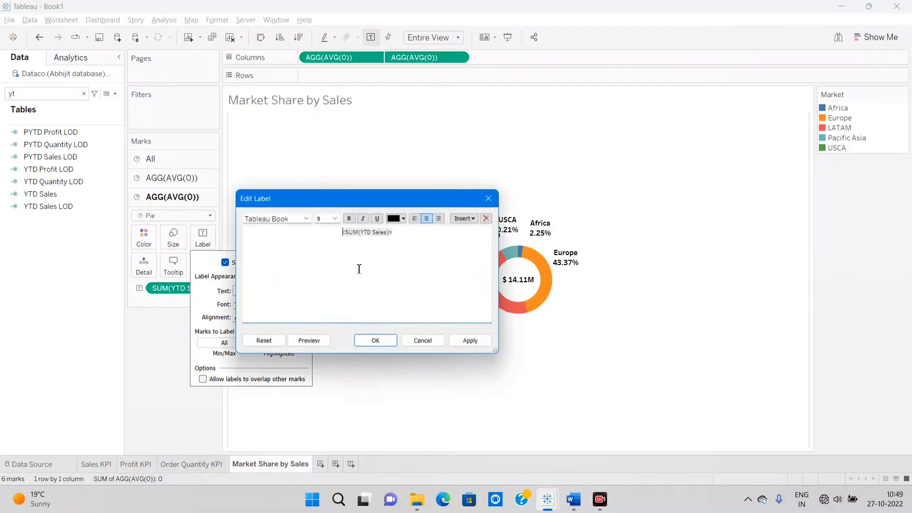
{"action": "left_click", "coordinate": [346, 232]}
{"action": "key", "text": "Return"}
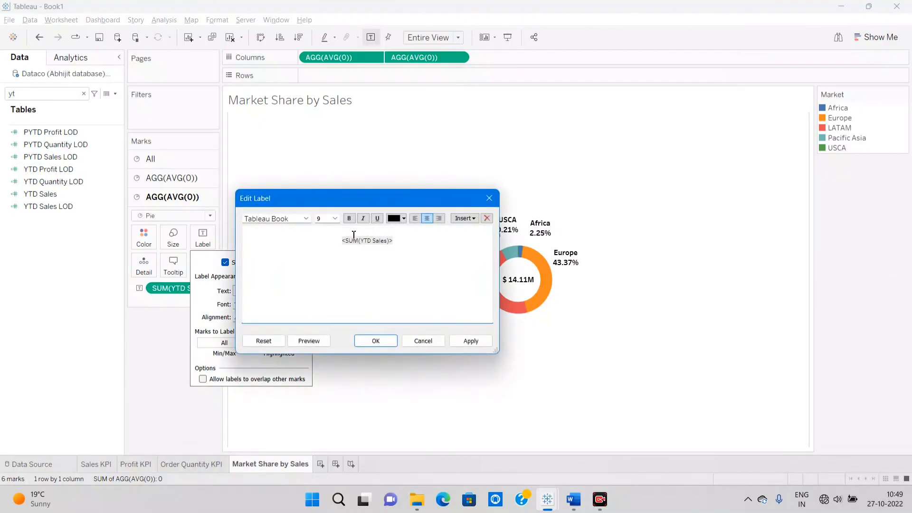
{"action": "type", "text": "YTD Sales"}
{"action": "left_click", "coordinate": [480, 344]}
{"action": "left_click", "coordinate": [367, 347]}
{"action": "left_click", "coordinate": [413, 332]}
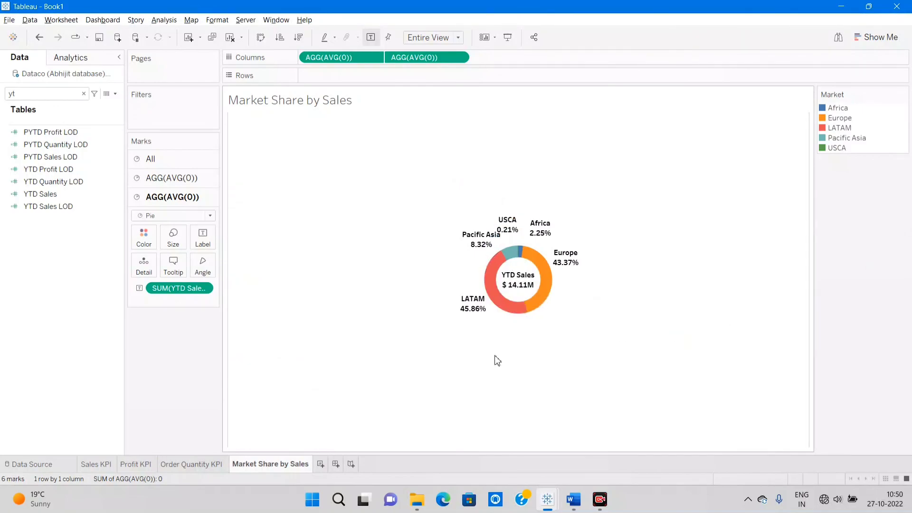
{"action": "mouse_move", "coordinate": [518, 290]}
{"action": "mouse_move", "coordinate": [575, 267]}
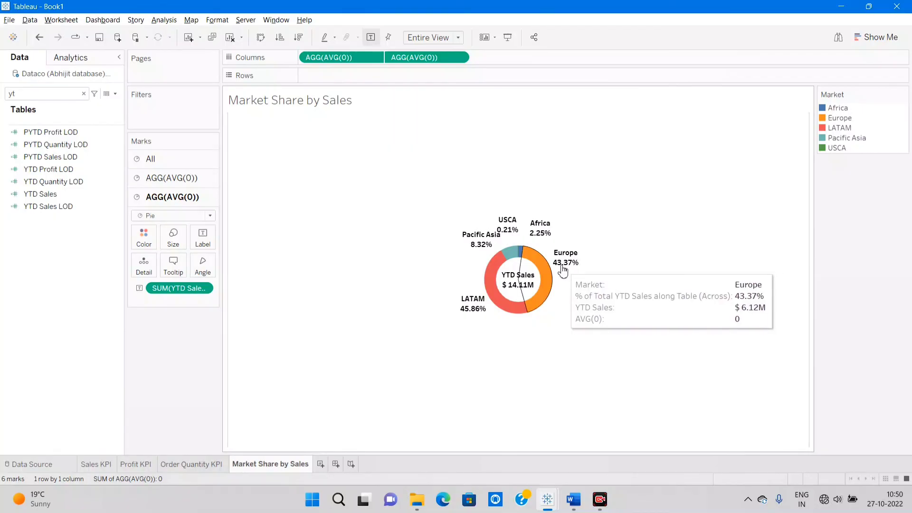